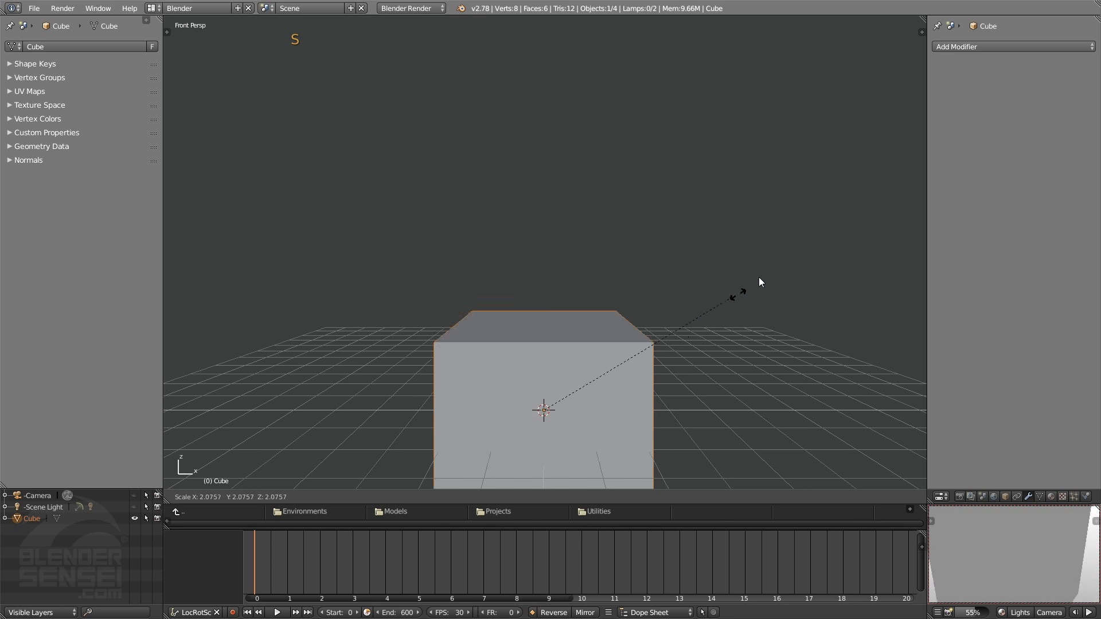
Try moving the cube freely up and to the right of the origin in the front view, and undo the move
right_click(762, 278)
key(g)
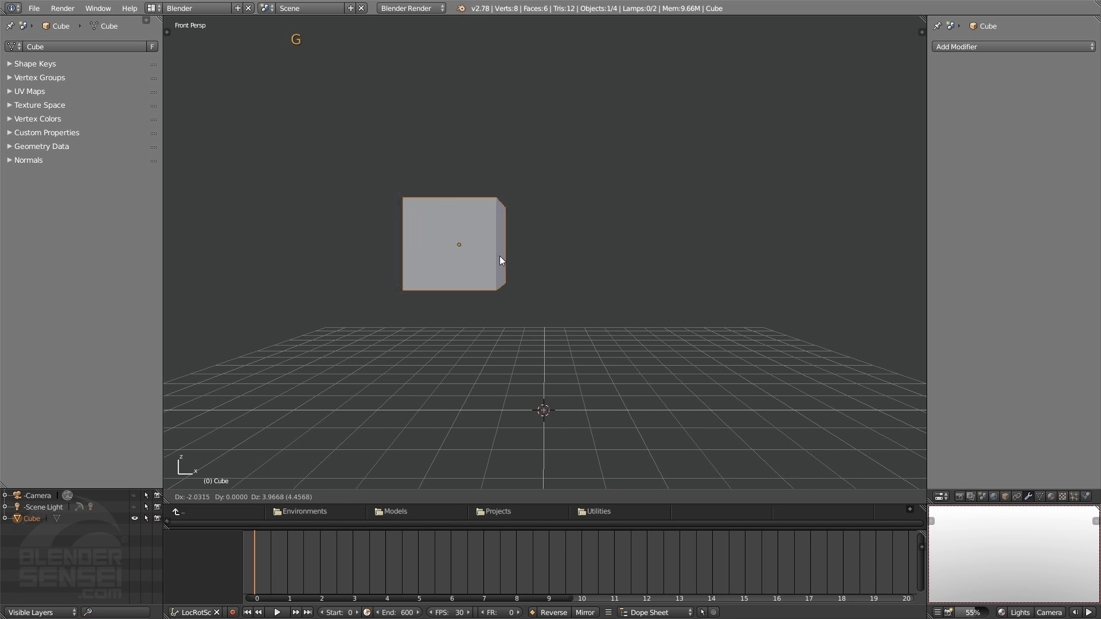
click(769, 300)
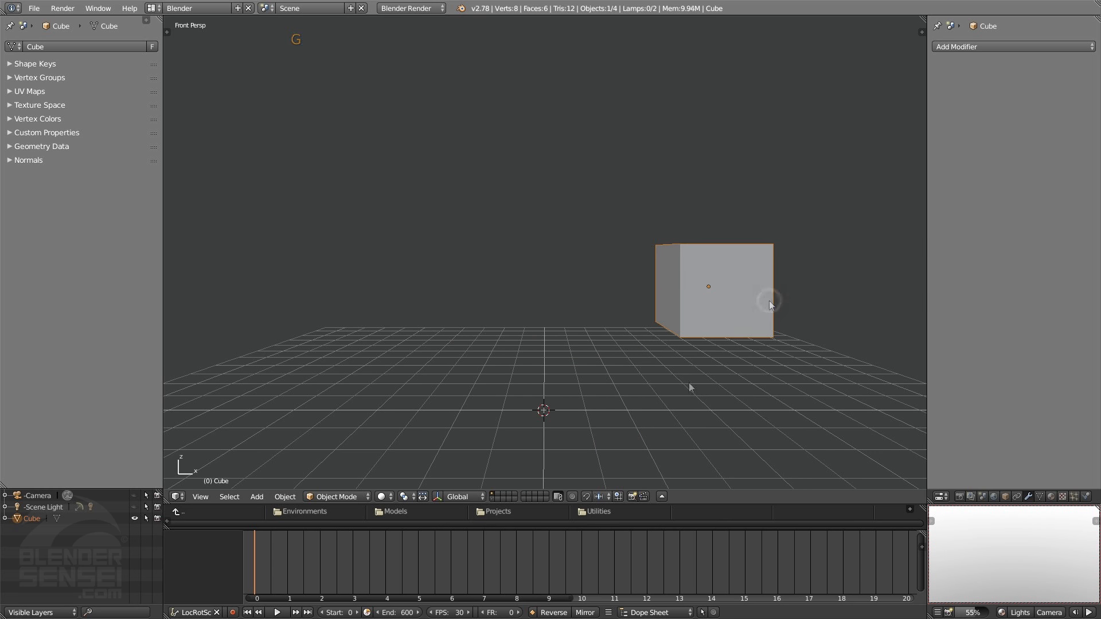
key(ctrl+z)
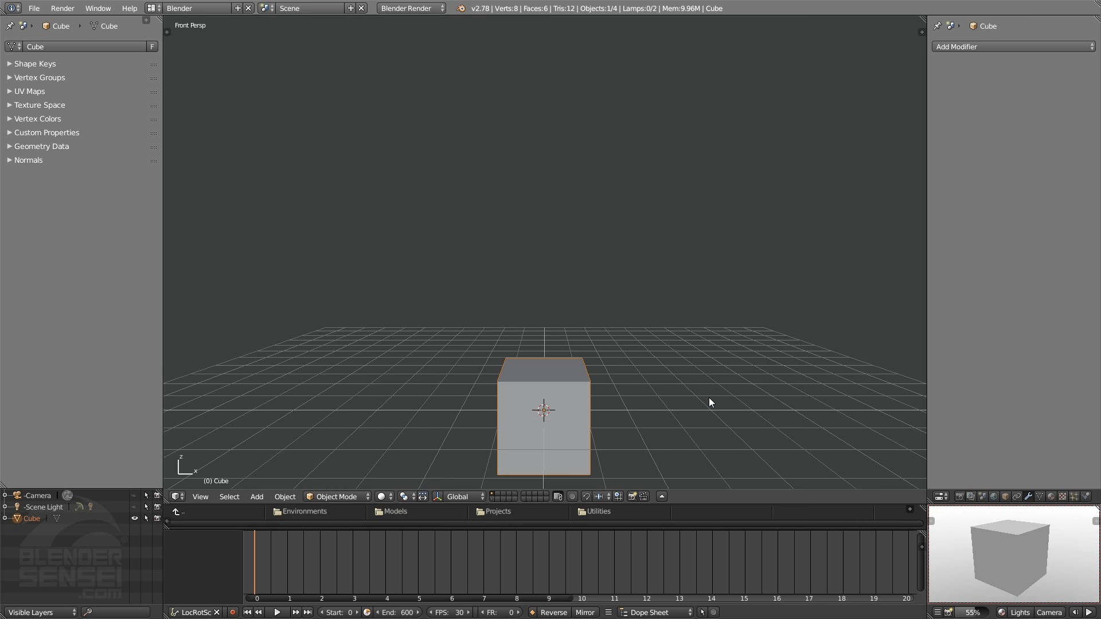
Try rotating the cube freely around the viewing axis, first in the front view and once more from a slightly tilted view
key(r)
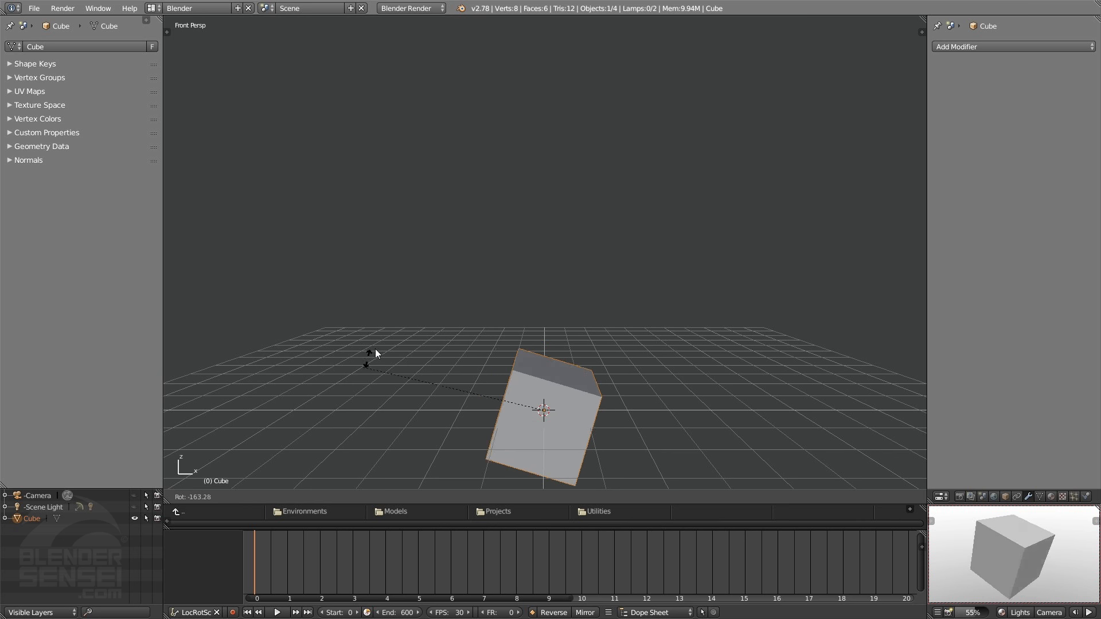
click(723, 381)
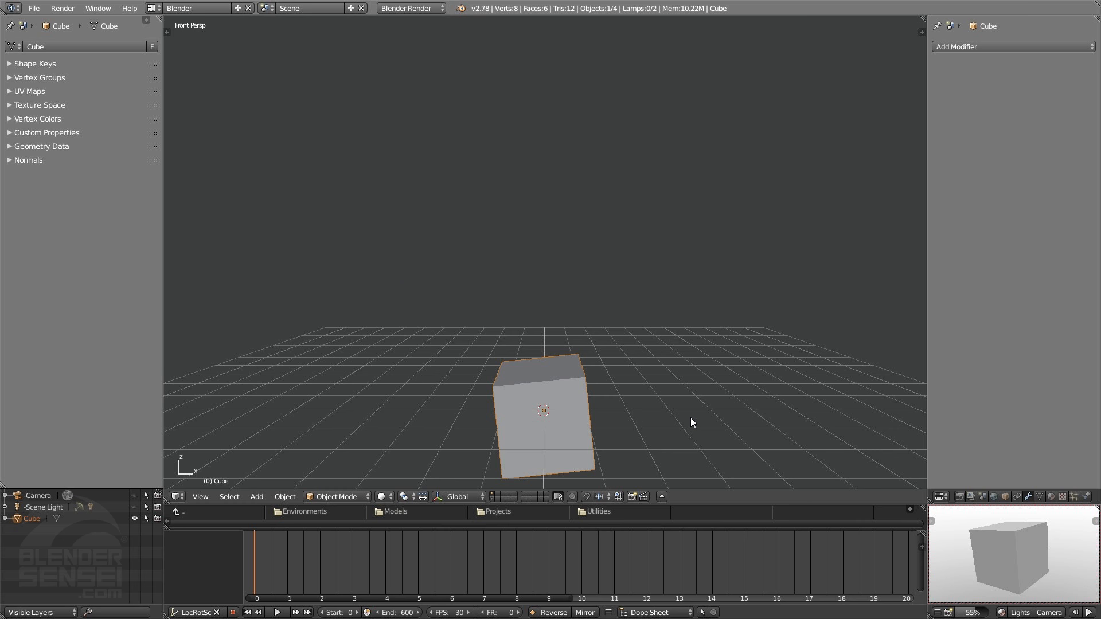
key(r)
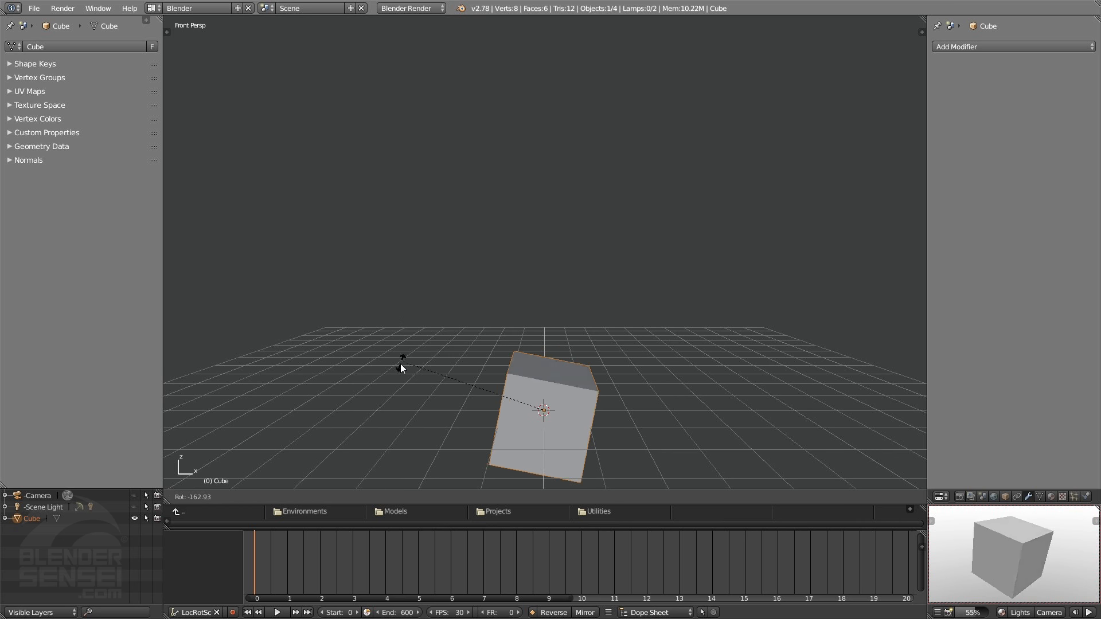
click(434, 329)
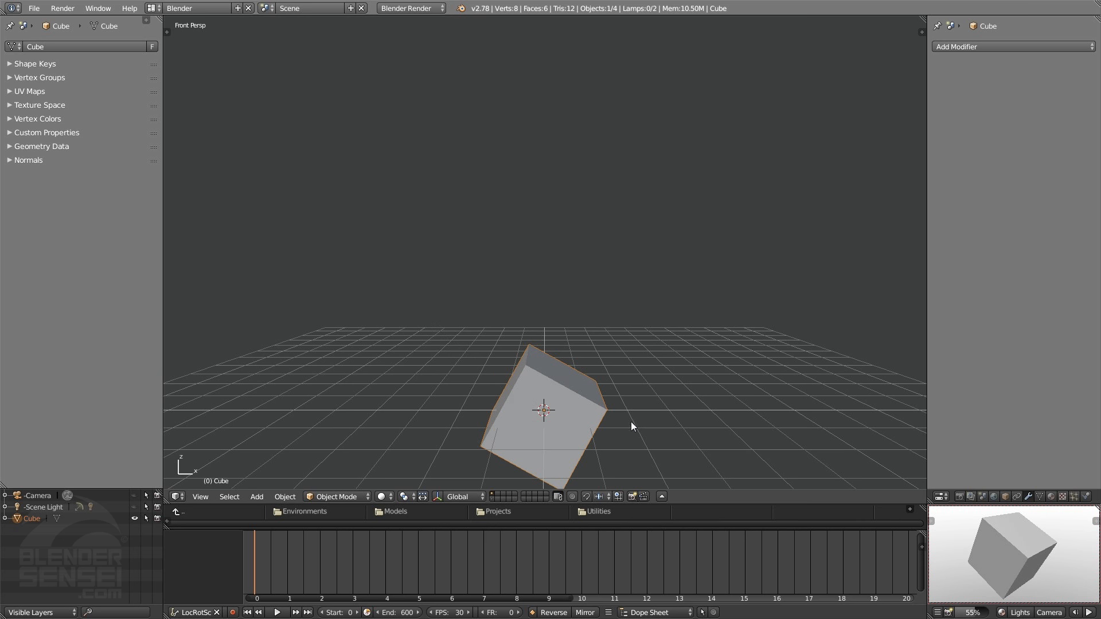
middle_drag(631, 426, 600, 425)
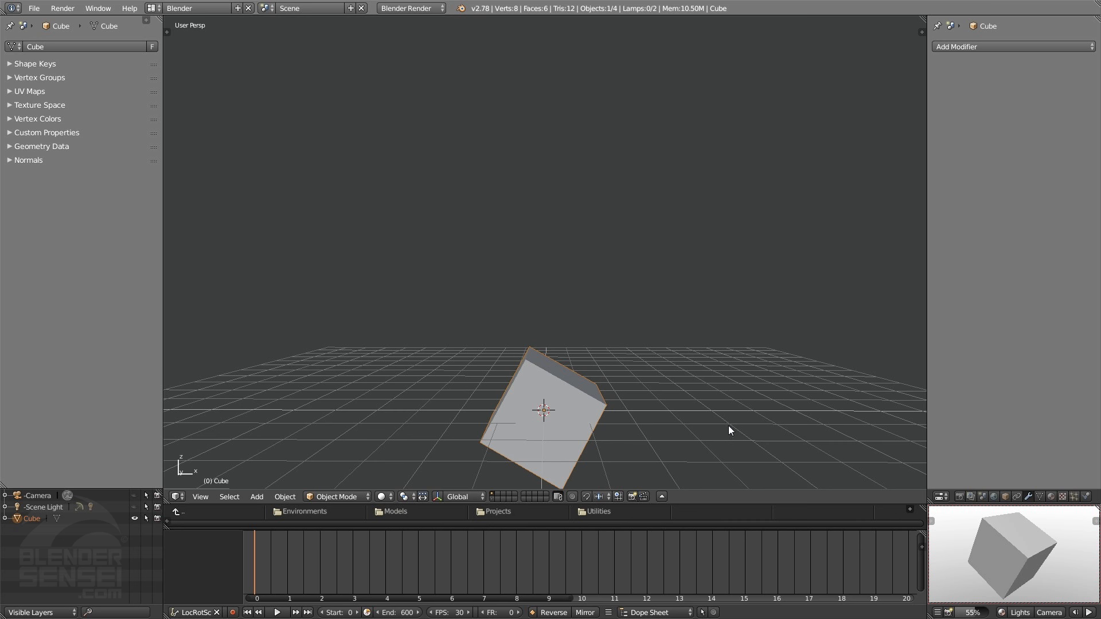
key(r)
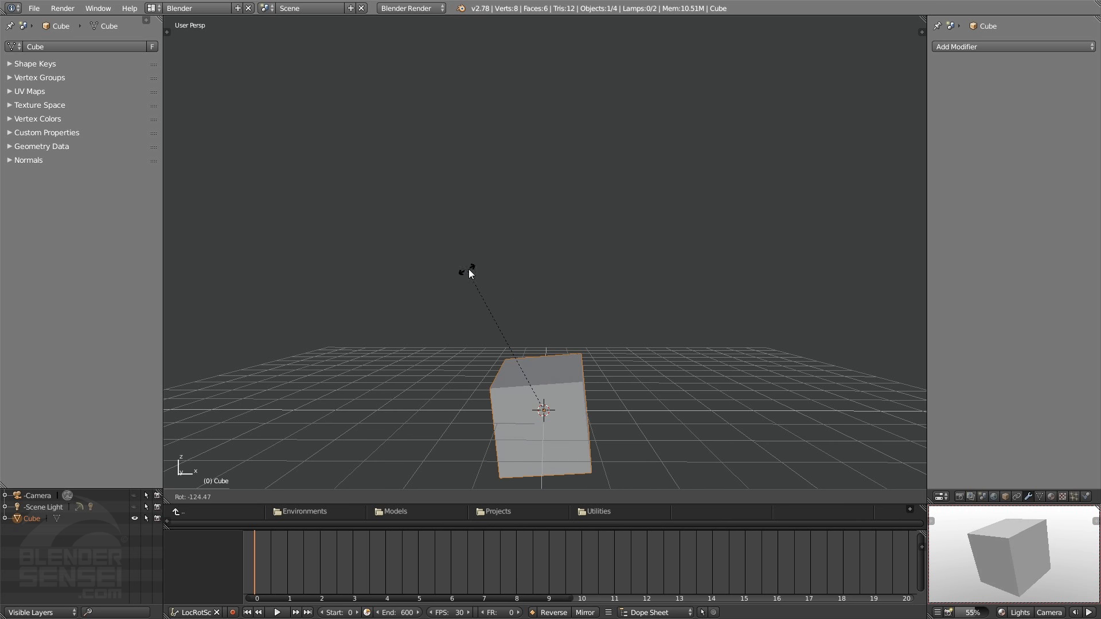
right_click(514, 272)
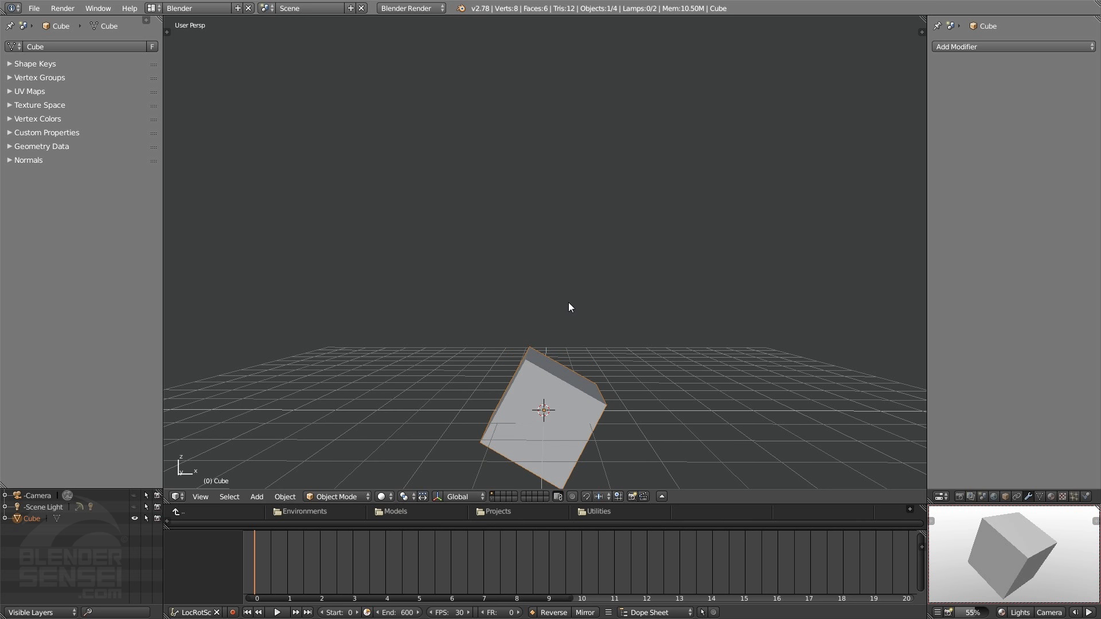
Undo both free rotations of the cube
middle_drag(578, 355, 528, 445)
shift+middle_drag(588, 416, 720, 372)
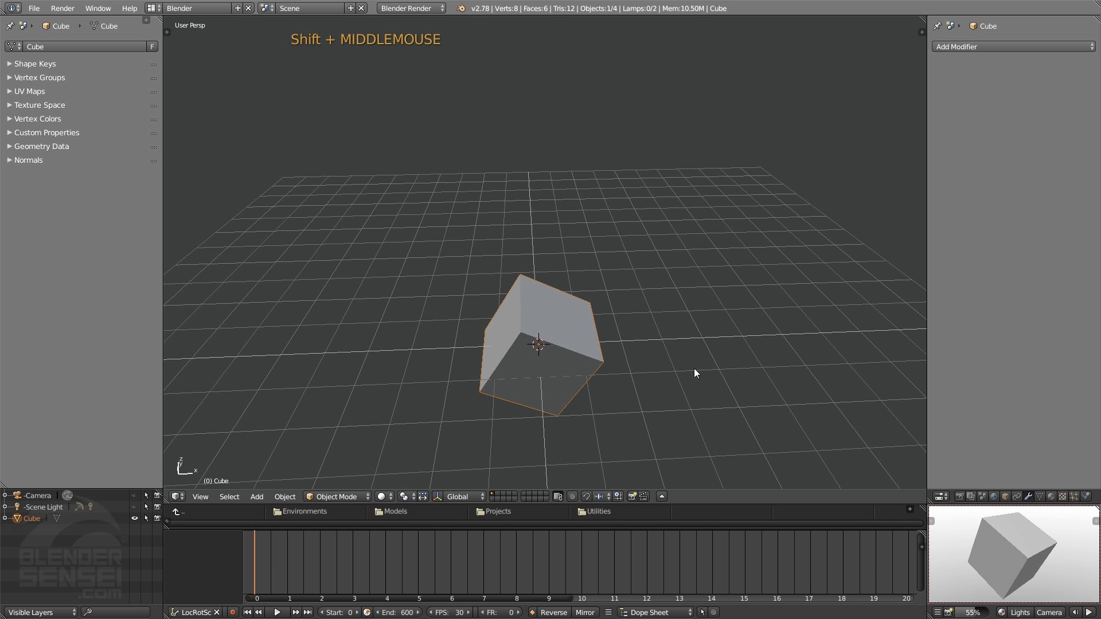
key(ctrl+2)
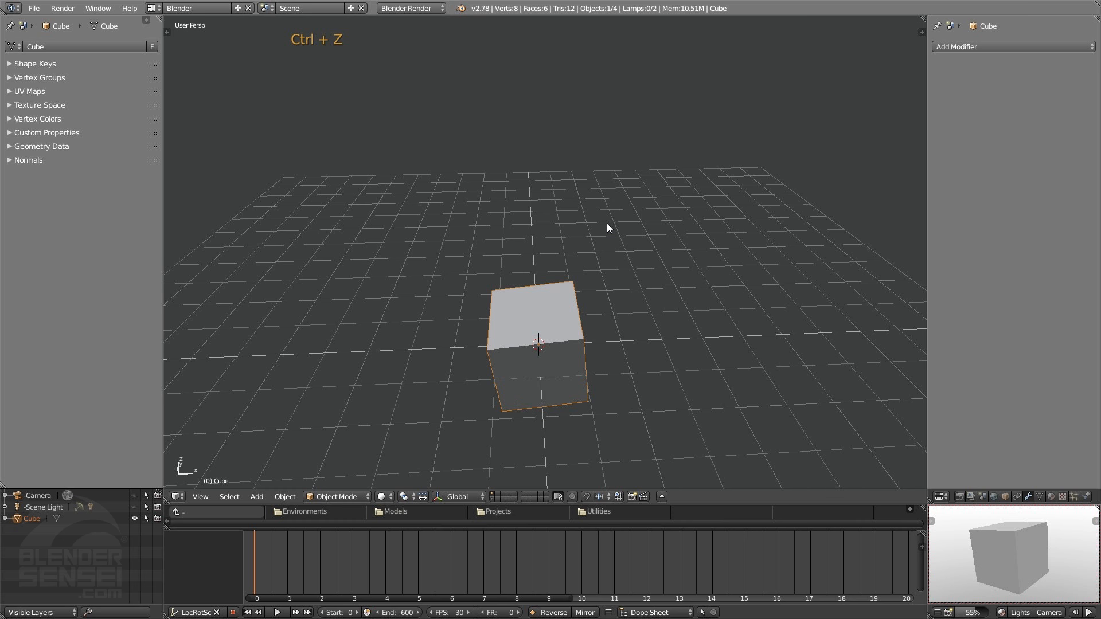
key(ctrl+2)
middle_click(624, 362)
middle_drag(624, 363, 620, 321)
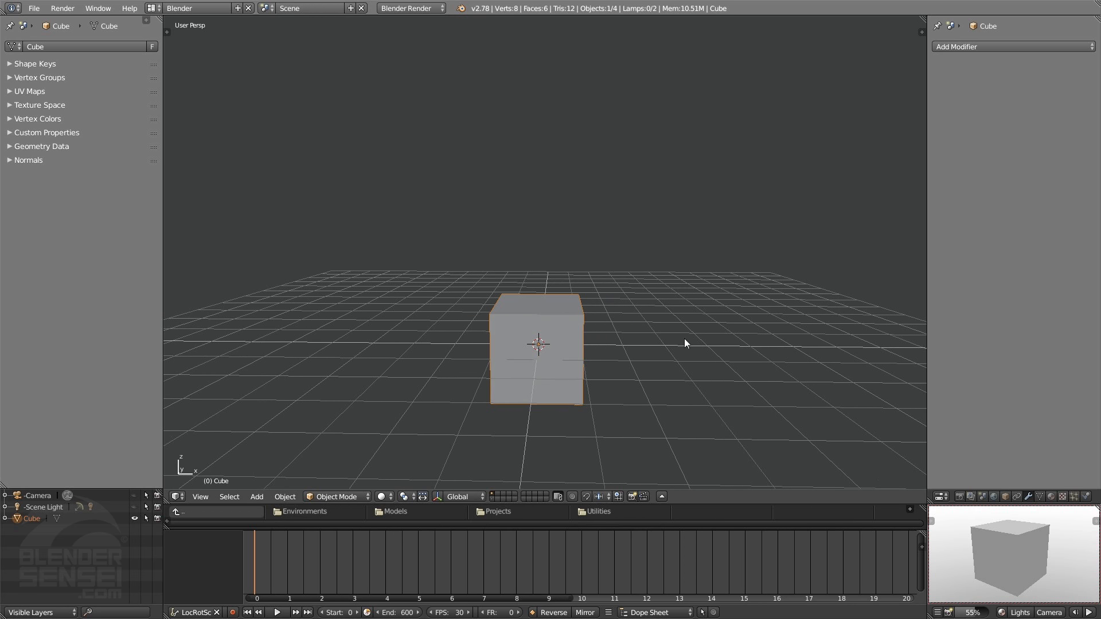
Try rotating the cube freely until it stands on an edge, and scale it uniformly to about 3.66 times its size
key(r)
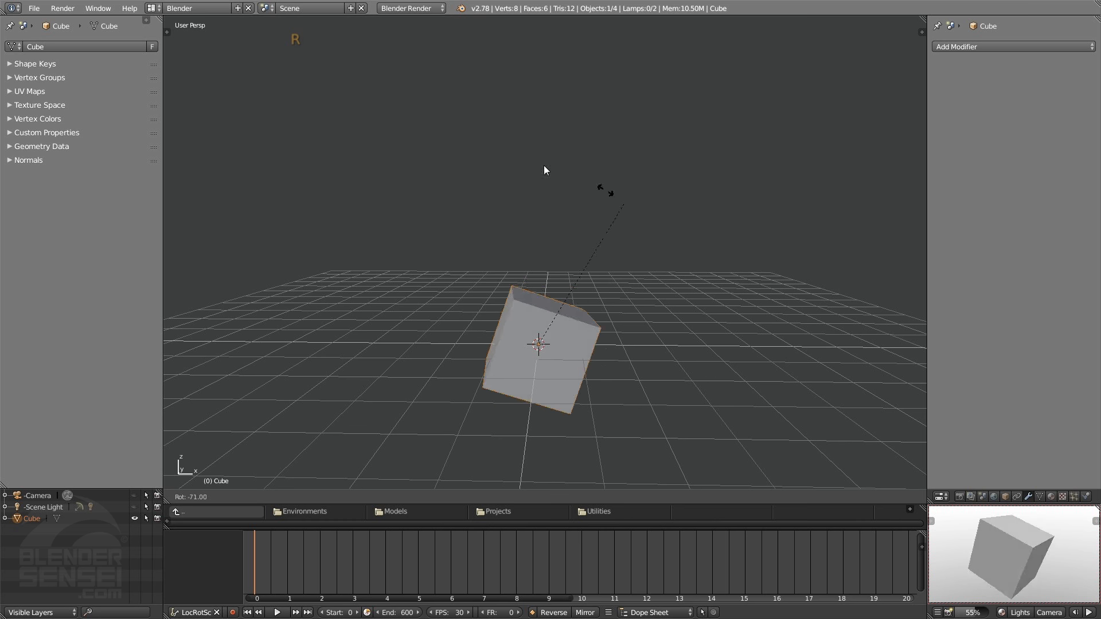
click(441, 195)
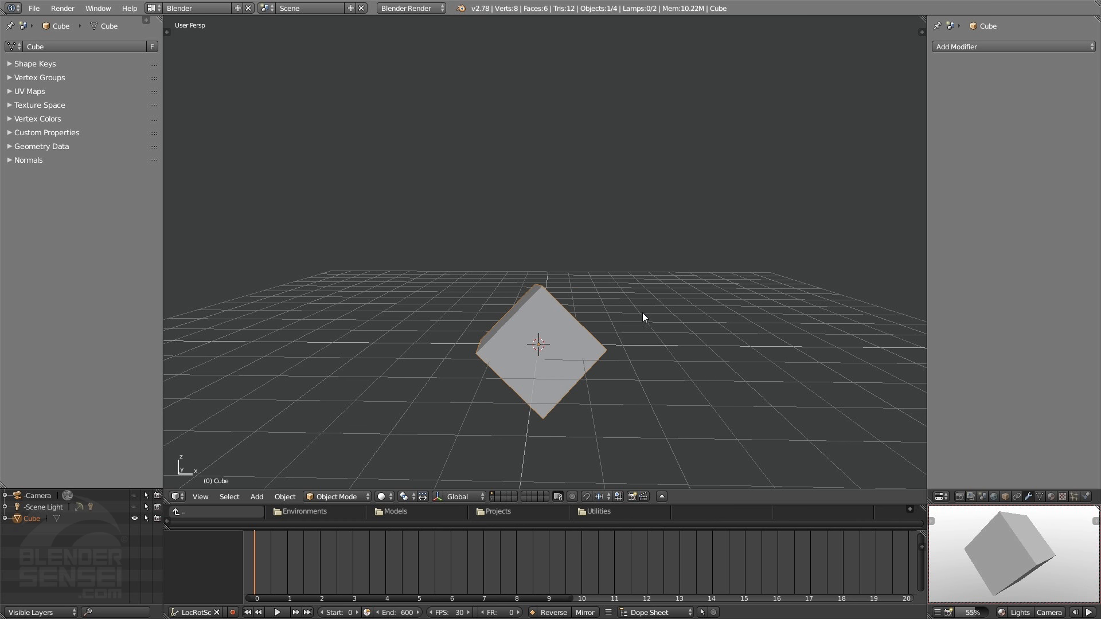
key(s)
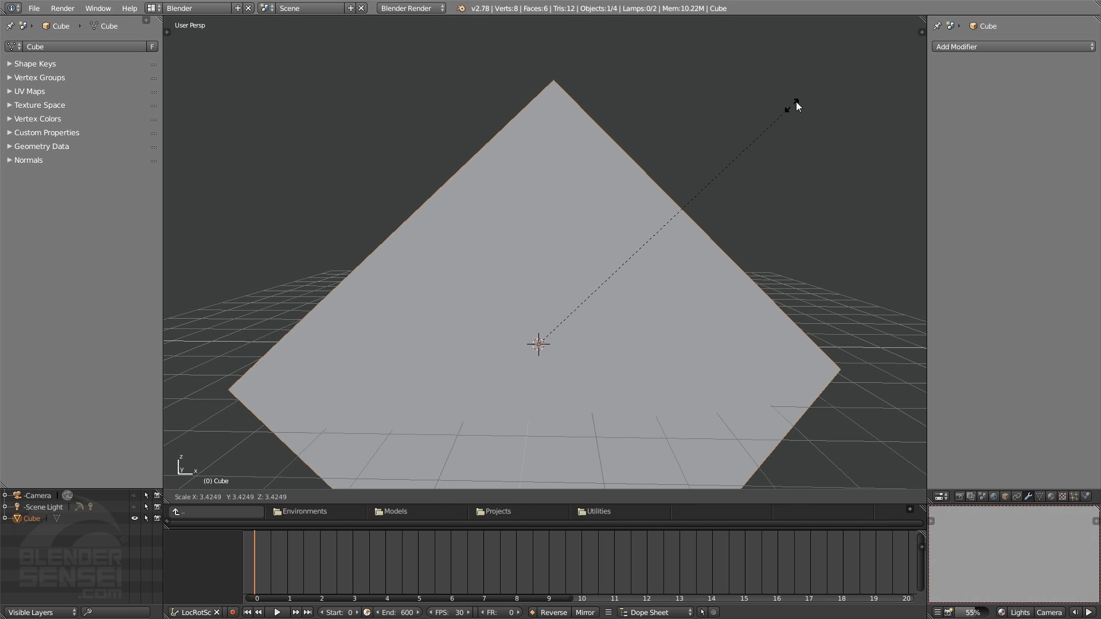
key(Escape)
middle_drag(635, 236, 489, 318)
key(s)
key(s)
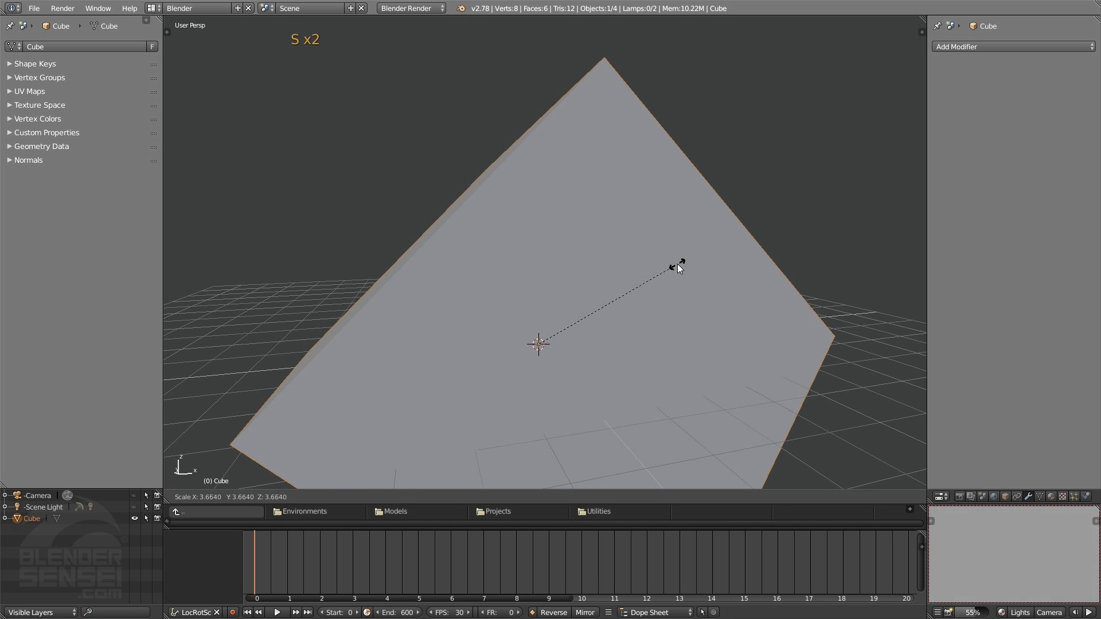
click(677, 264)
Try moving the enlarged cube freely up and away from the scene origin
middle_drag(583, 288, 650, 298)
scroll(650, 298, down, 2)
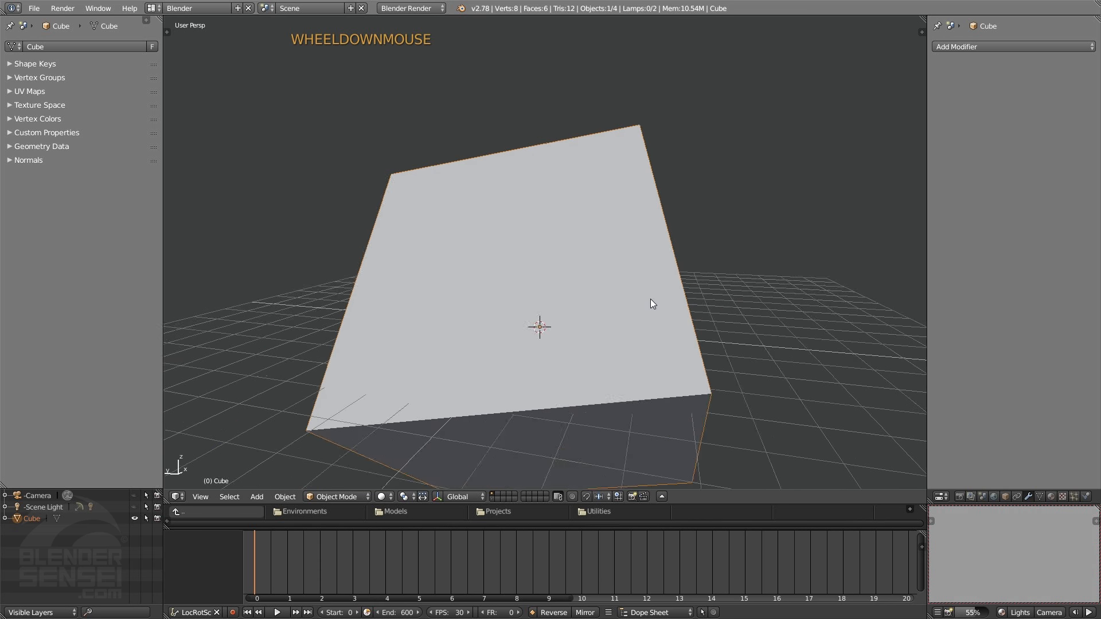
scroll(608, 315, down, 1)
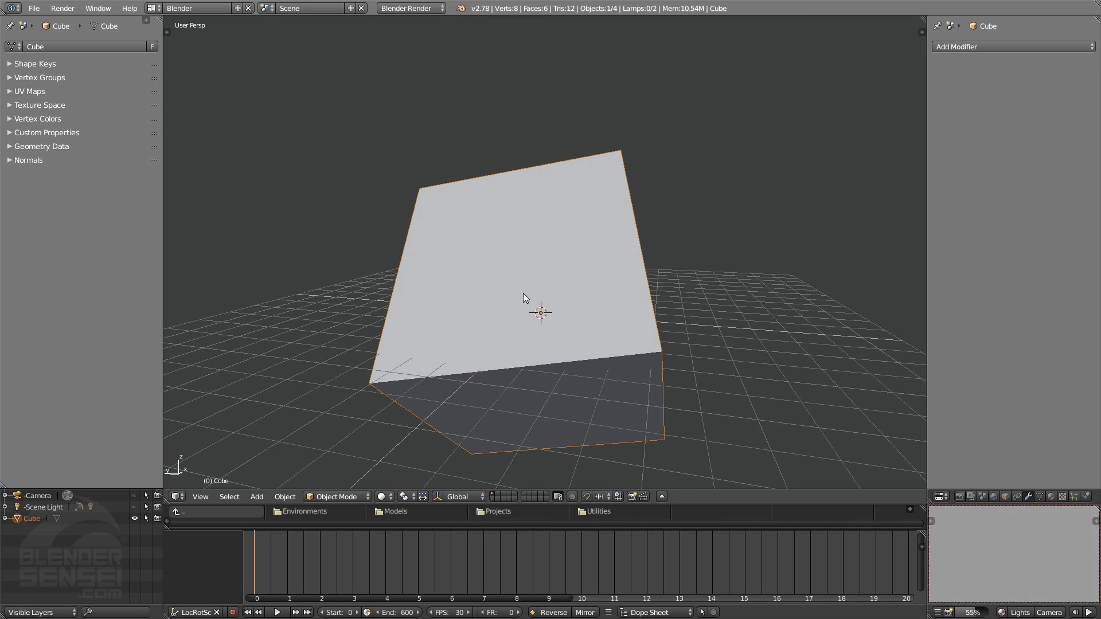
key(g)
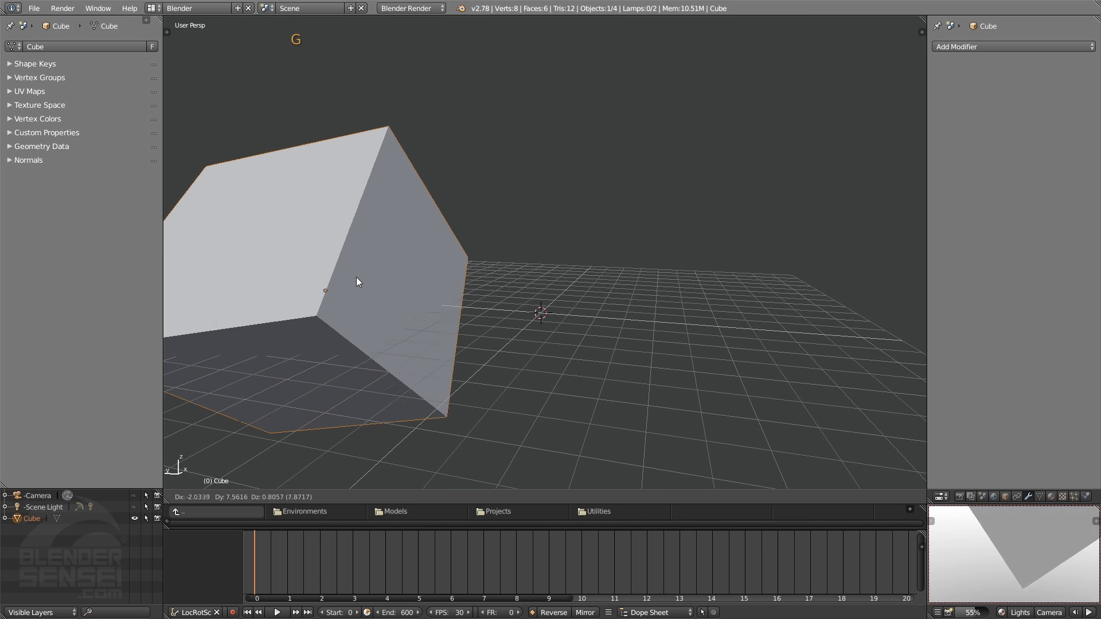
click(344, 253)
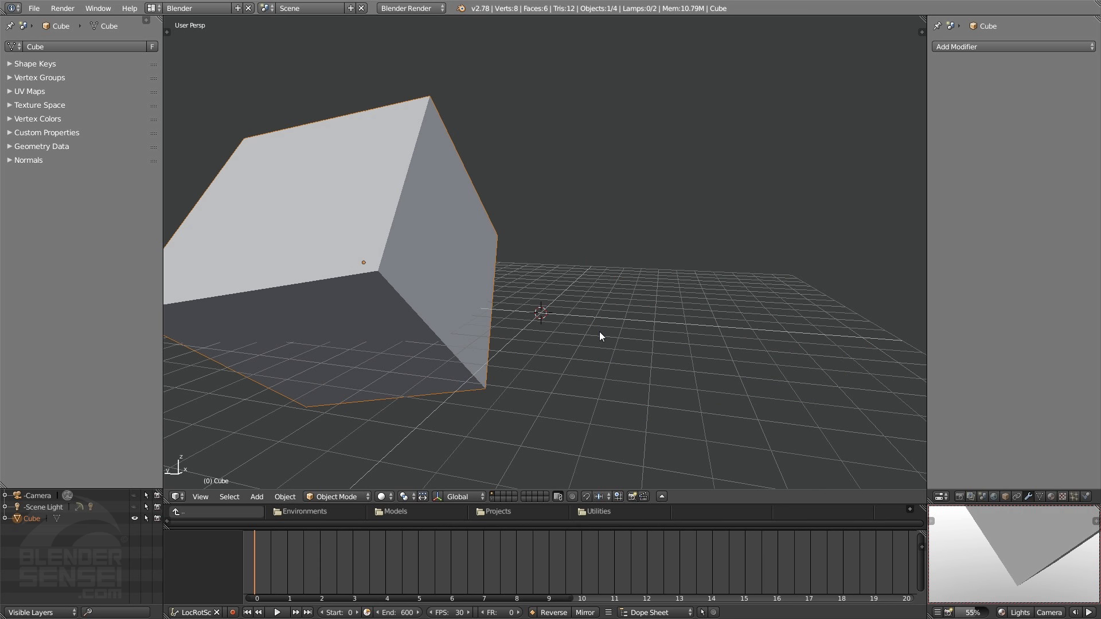
middle_drag(631, 328, 588, 327)
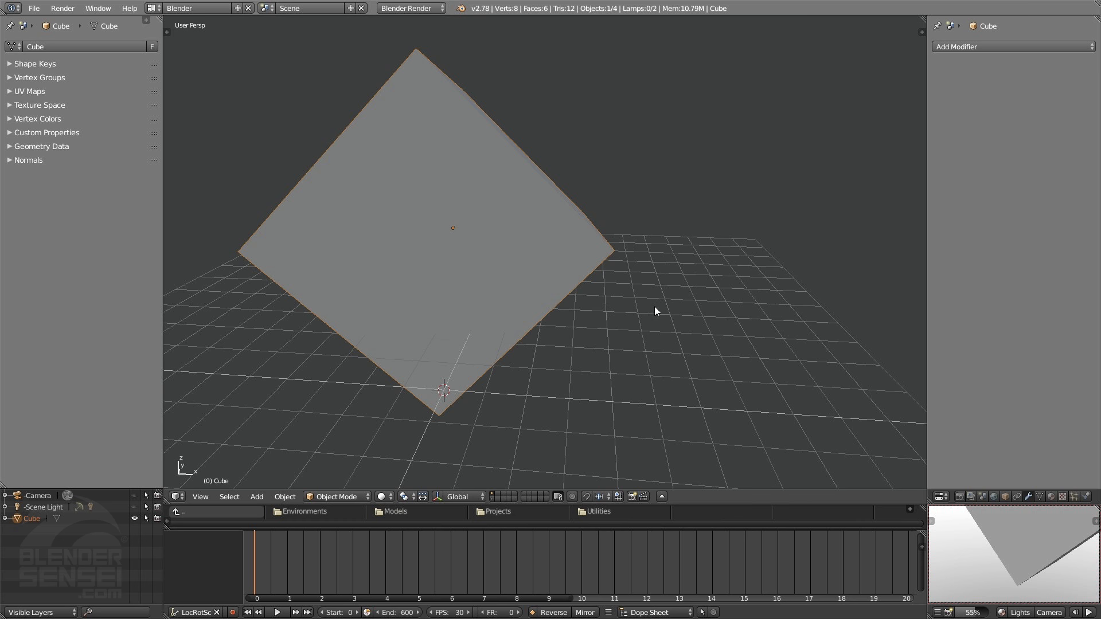
middle_drag(646, 313, 485, 374)
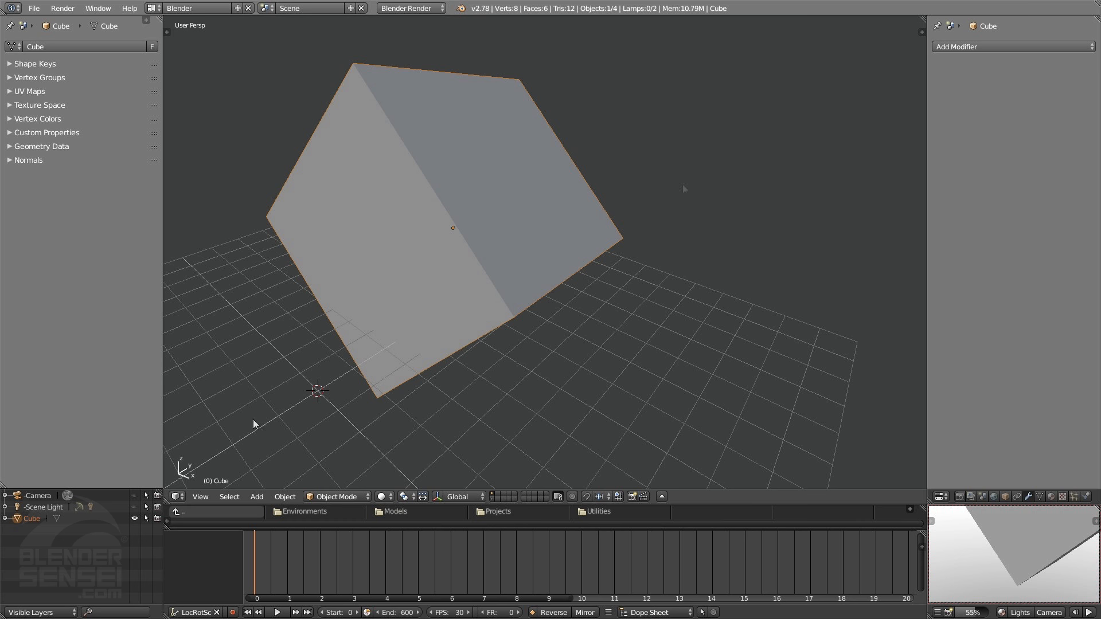
Undo the cube's move, scaling and rotation
key(ctrl+z)
key(ctrl+z)
key(ctrl+z)
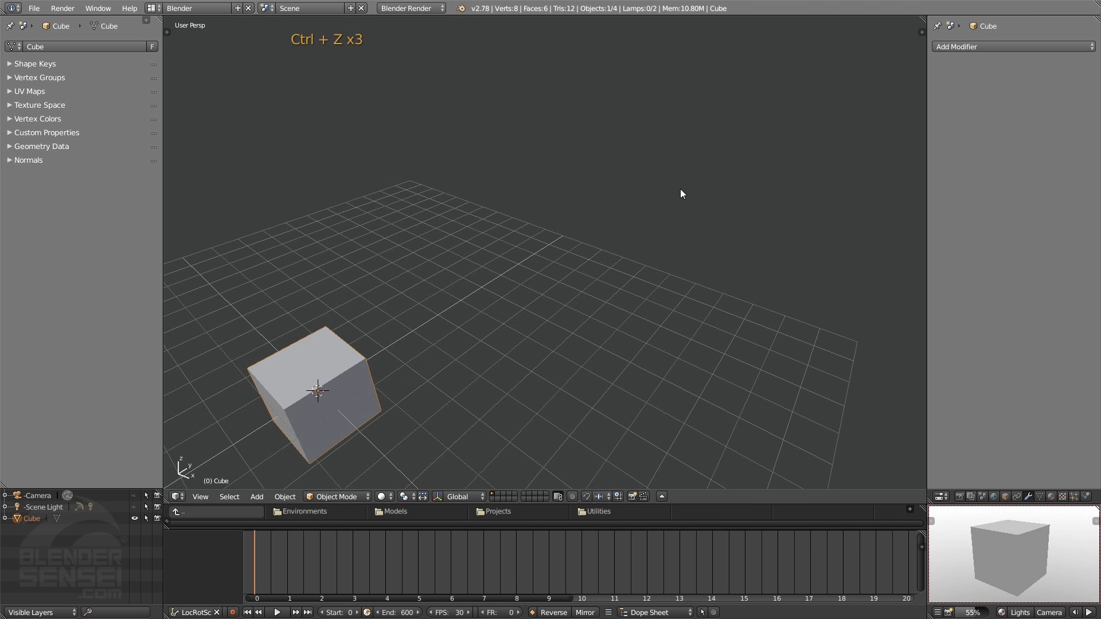
key(ctrl+z)
Scale the cube along the global Z axis only, stretching it into a tall column
middle_drag(398, 373, 549, 303)
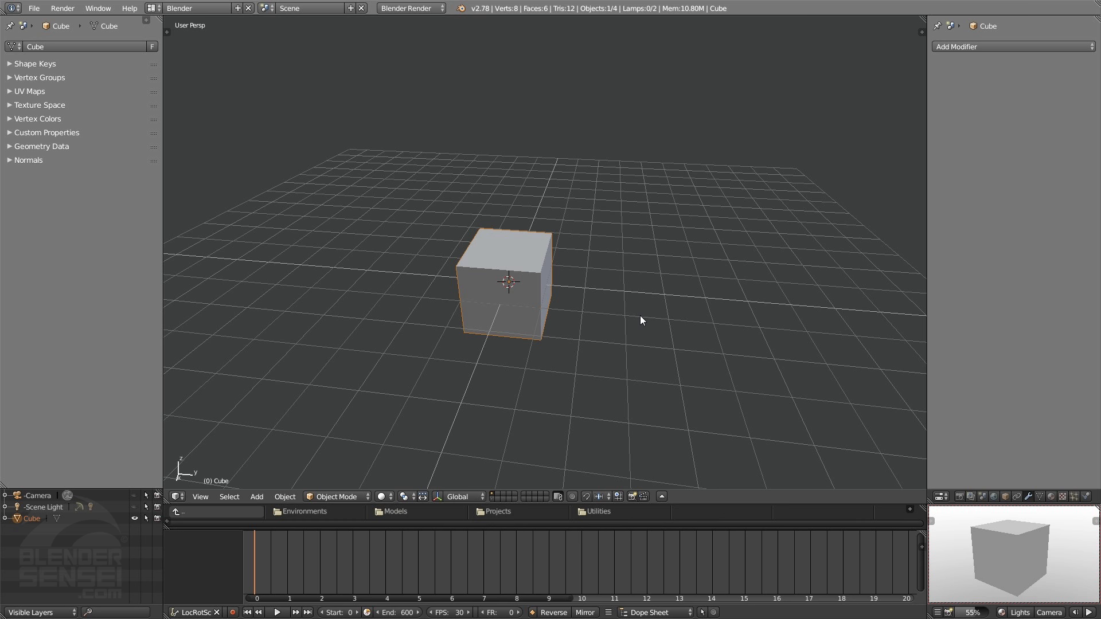
middle_drag(641, 320, 620, 320)
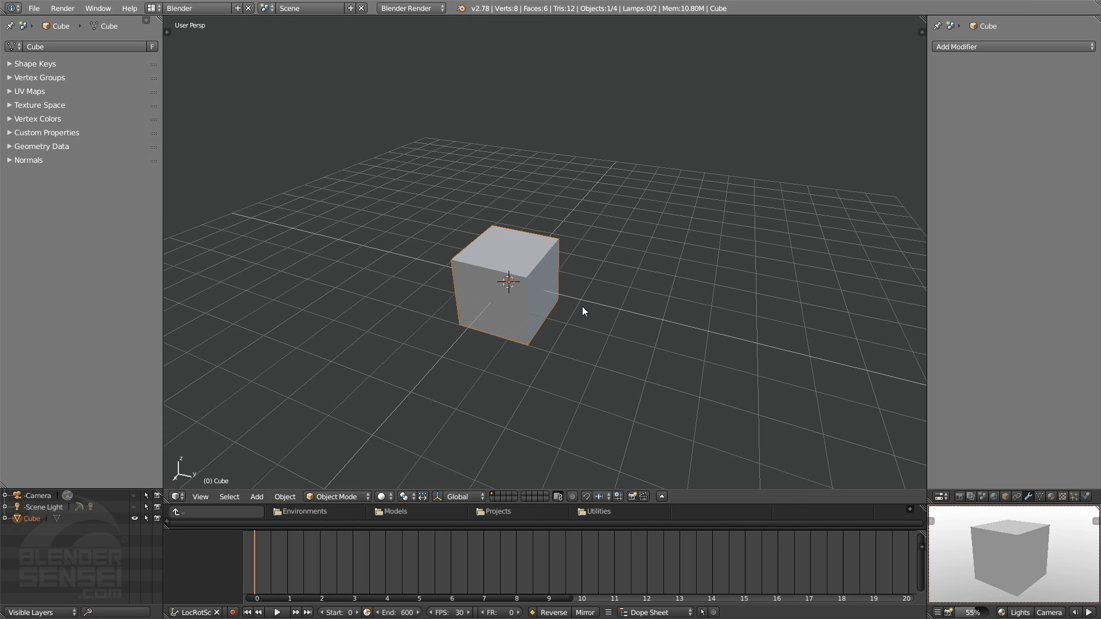
middle_drag(583, 271, 594, 263)
key(s)
key(s)
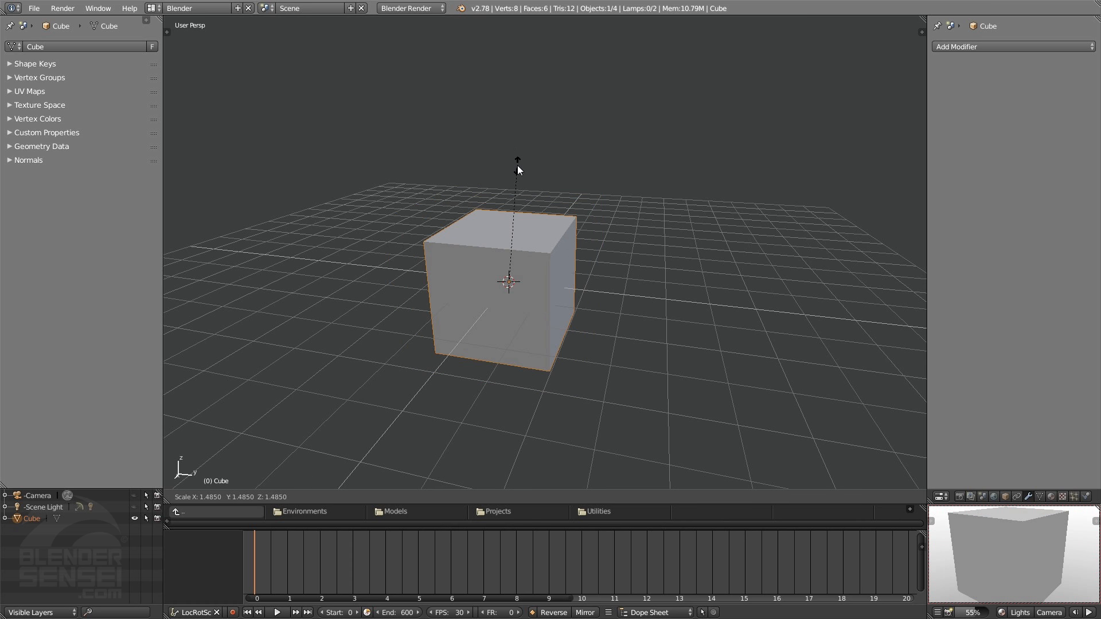
key(z)
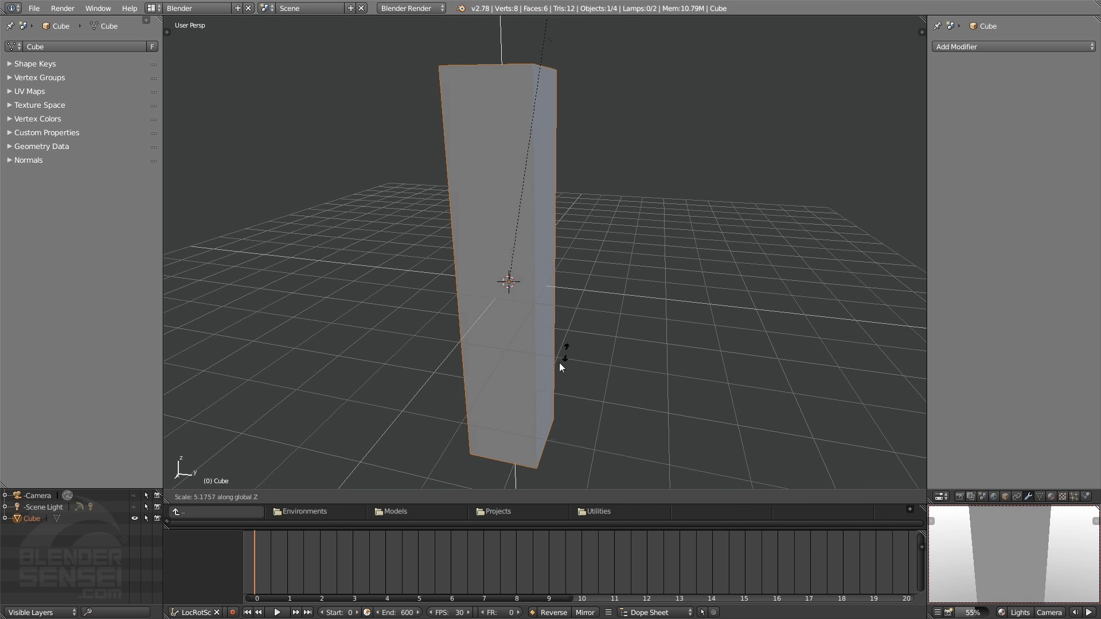
click(539, 414)
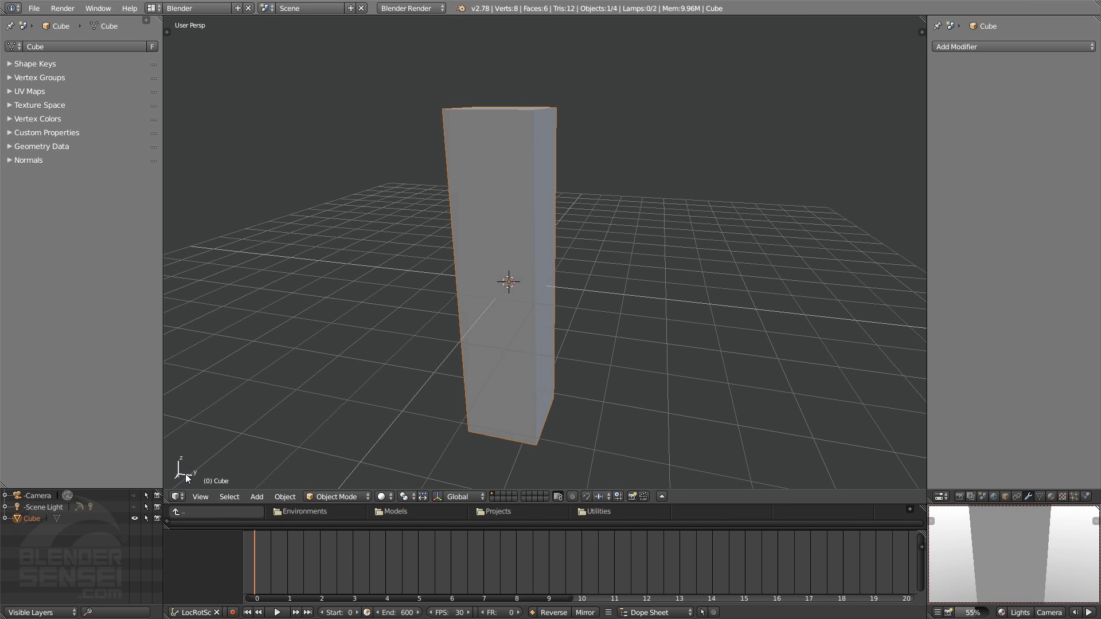
Show the properties sidebar and the tool shelf in the 3D view
middle_drag(247, 425, 372, 364)
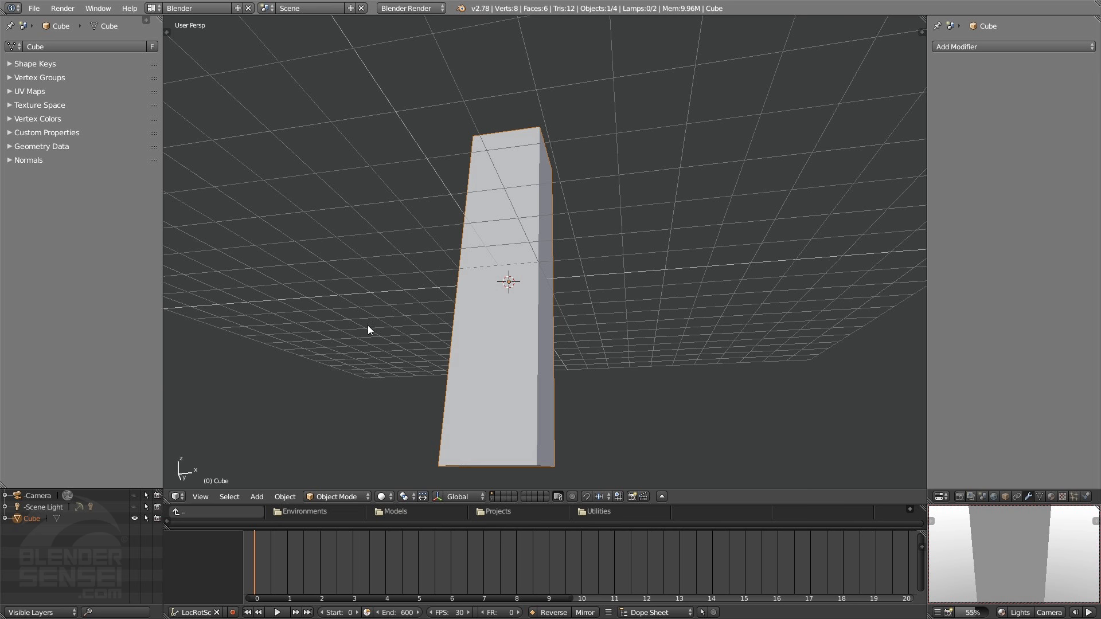
middle_drag(367, 325, 356, 394)
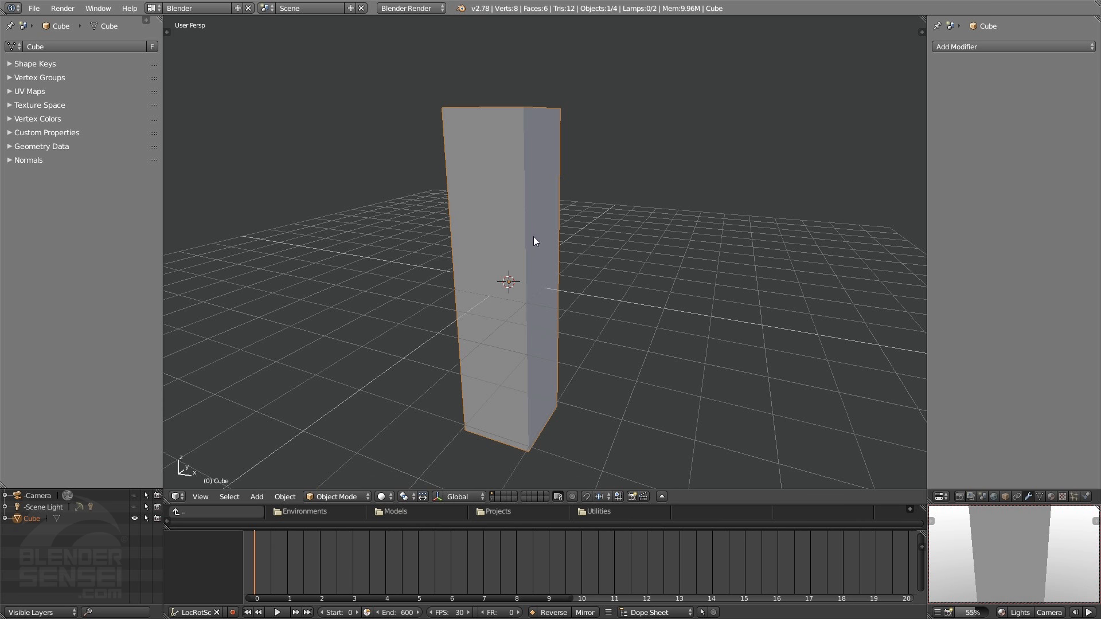
middle_drag(508, 317, 573, 301)
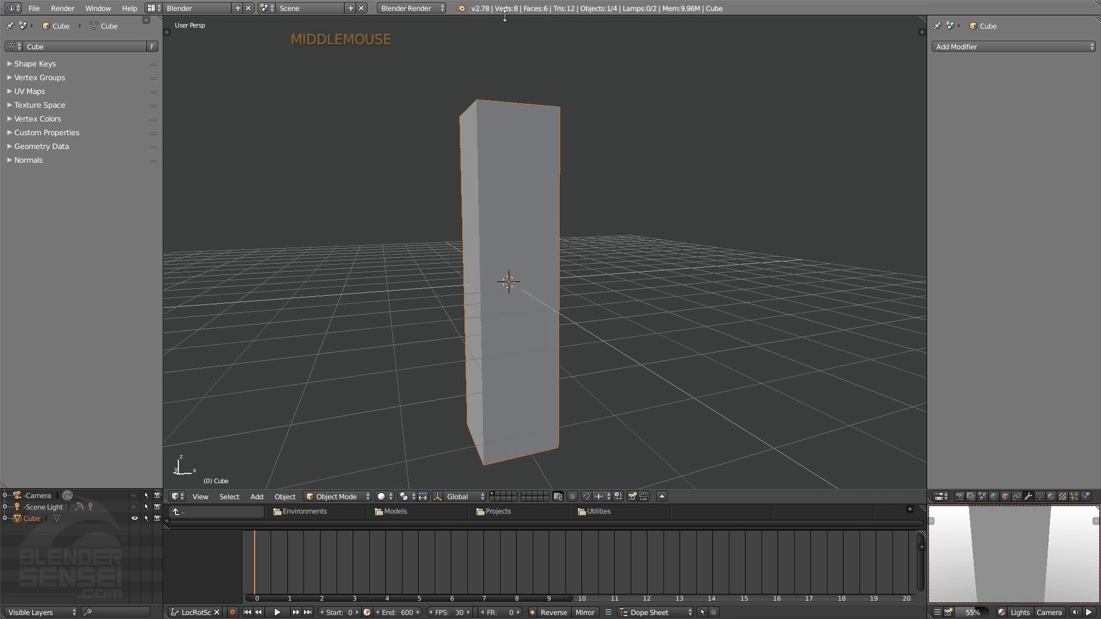
middle_drag(548, 301, 531, 258)
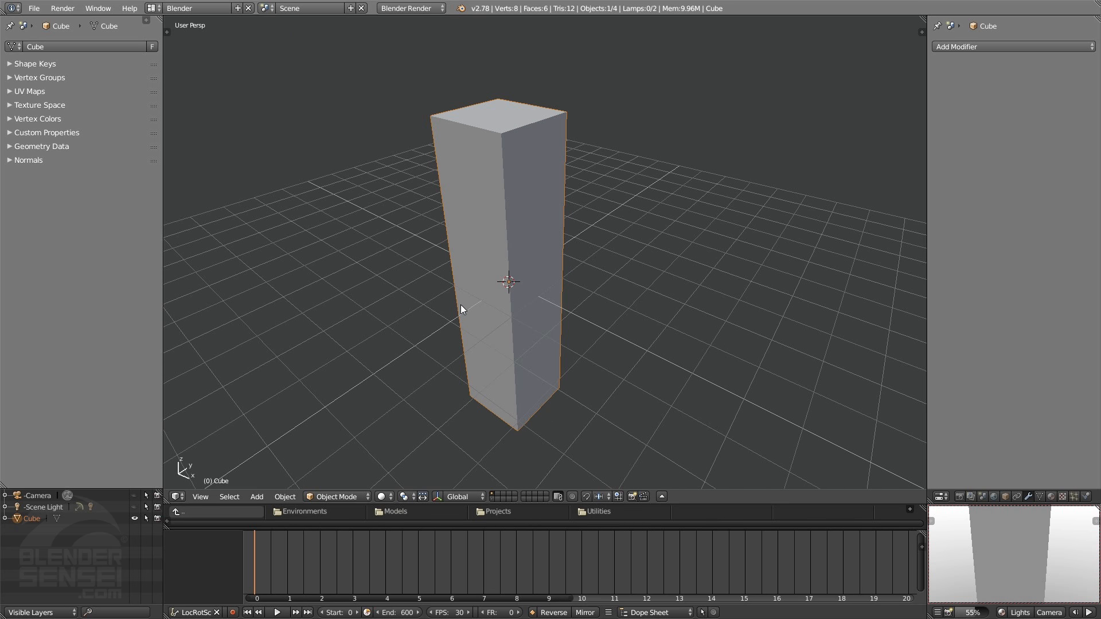
middle_drag(464, 281, 573, 260)
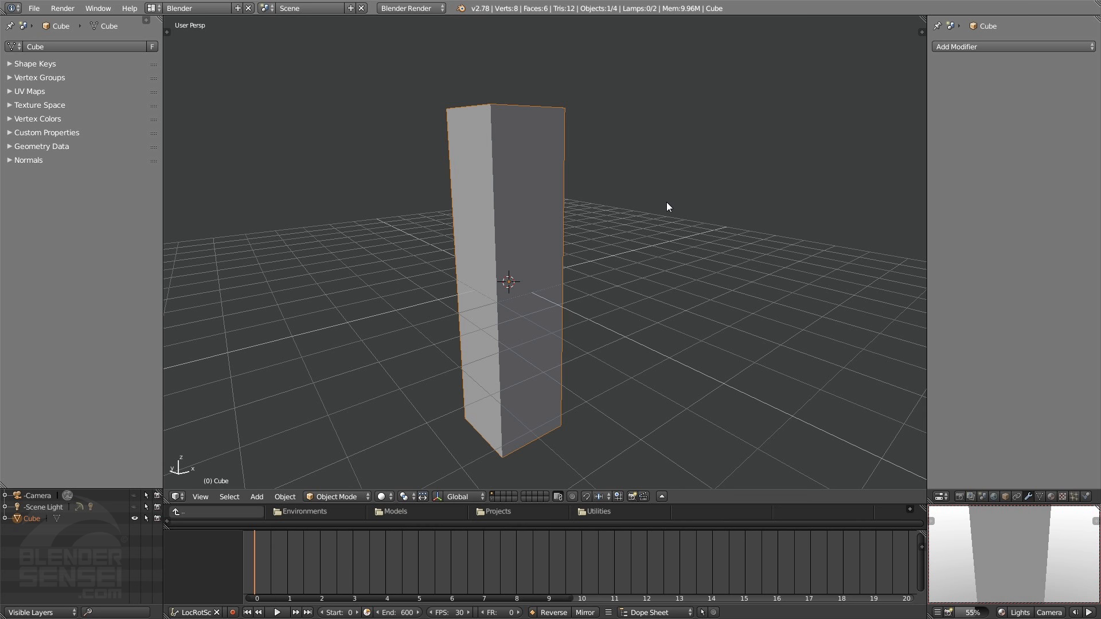
key(n)
key(t)
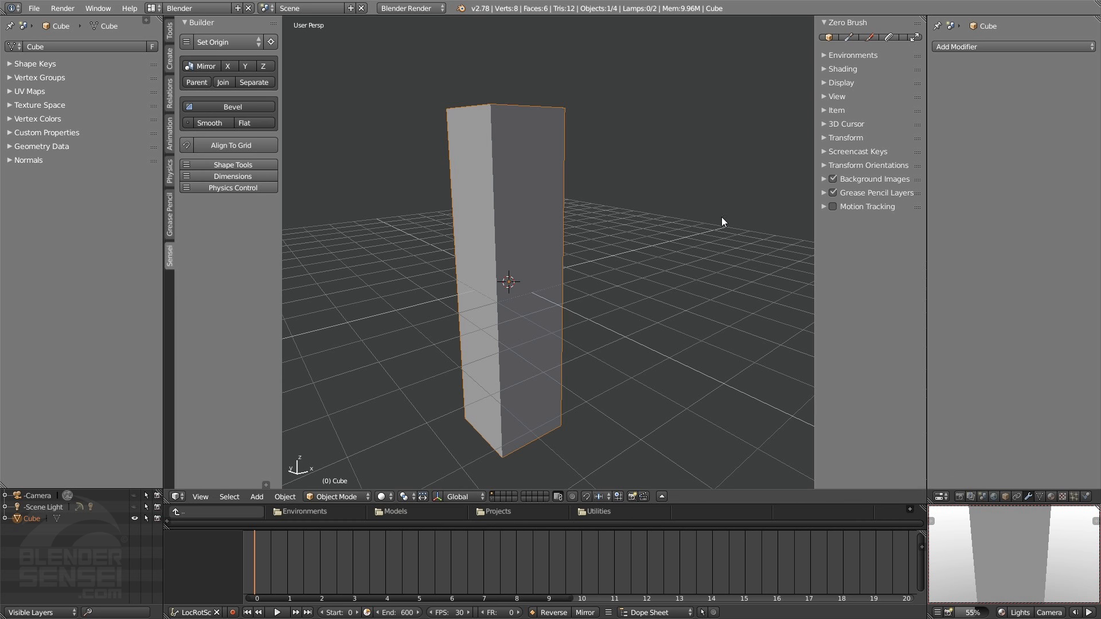
Hide the properties sidebar and the tool shelf in the 3D view, and show both again
key(n)
key(t)
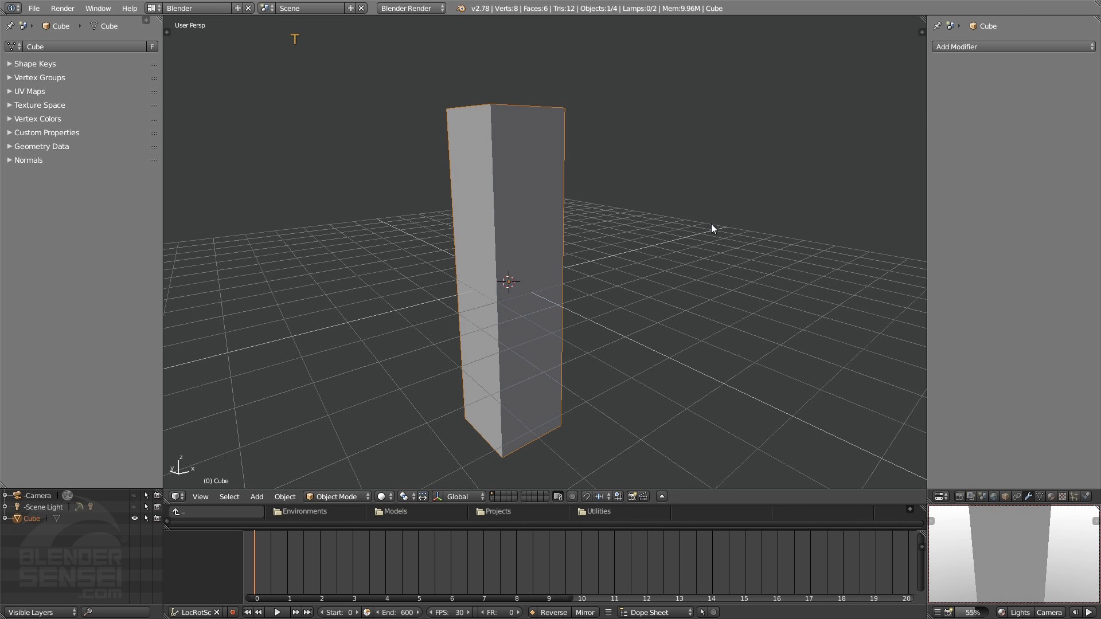
key(n)
key(t)
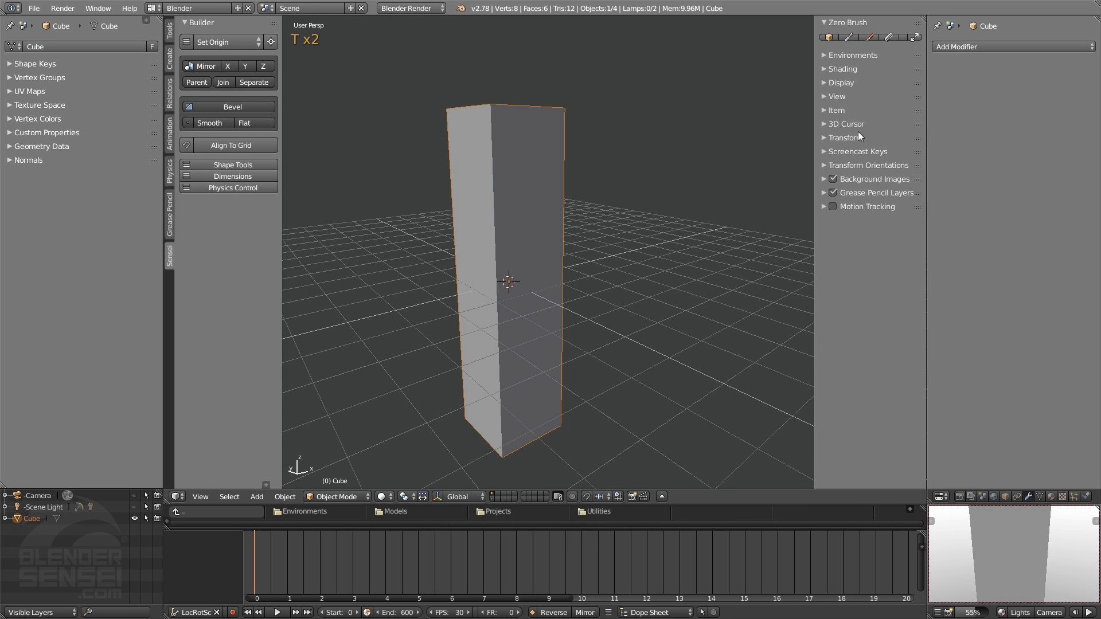
Expand the 3D view's View settings and set the viewport lens to 20
click(823, 95)
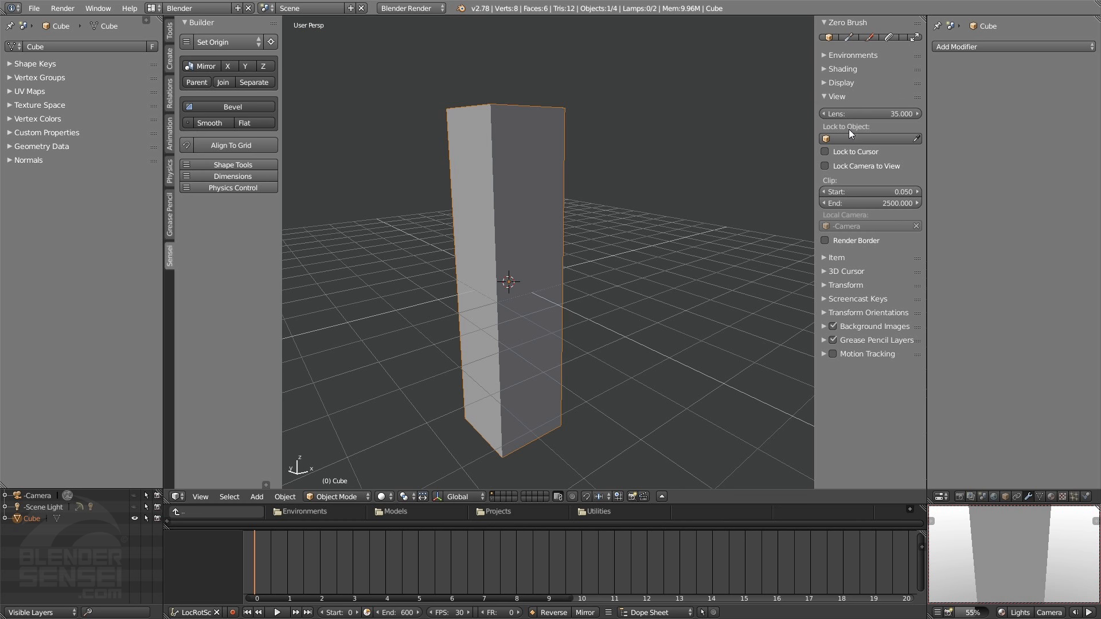
click(885, 114)
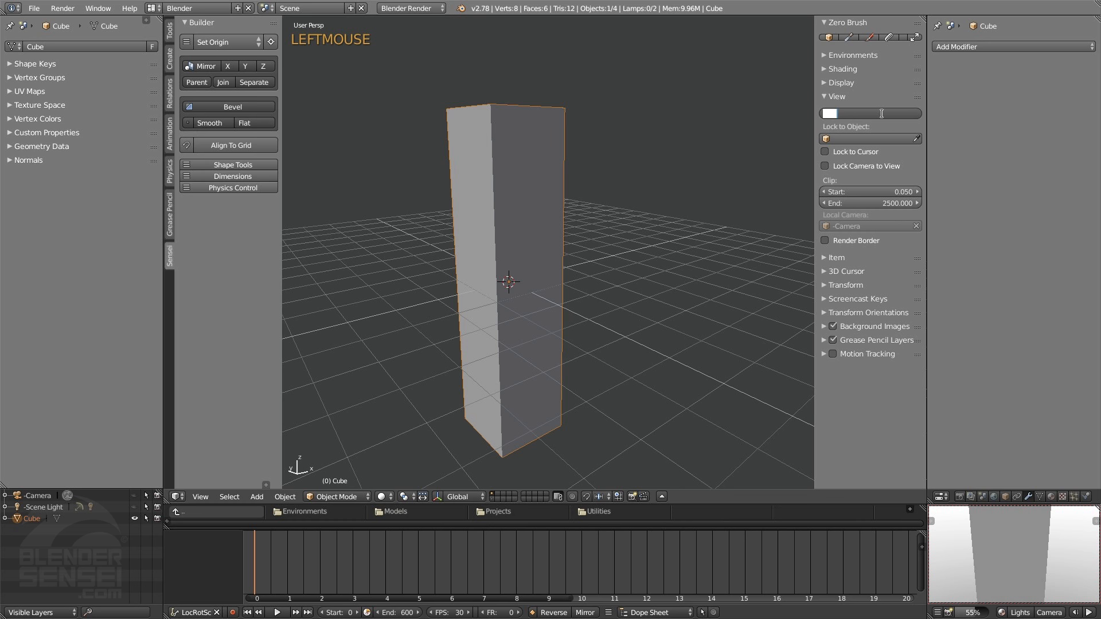
text(20)
key(Return)
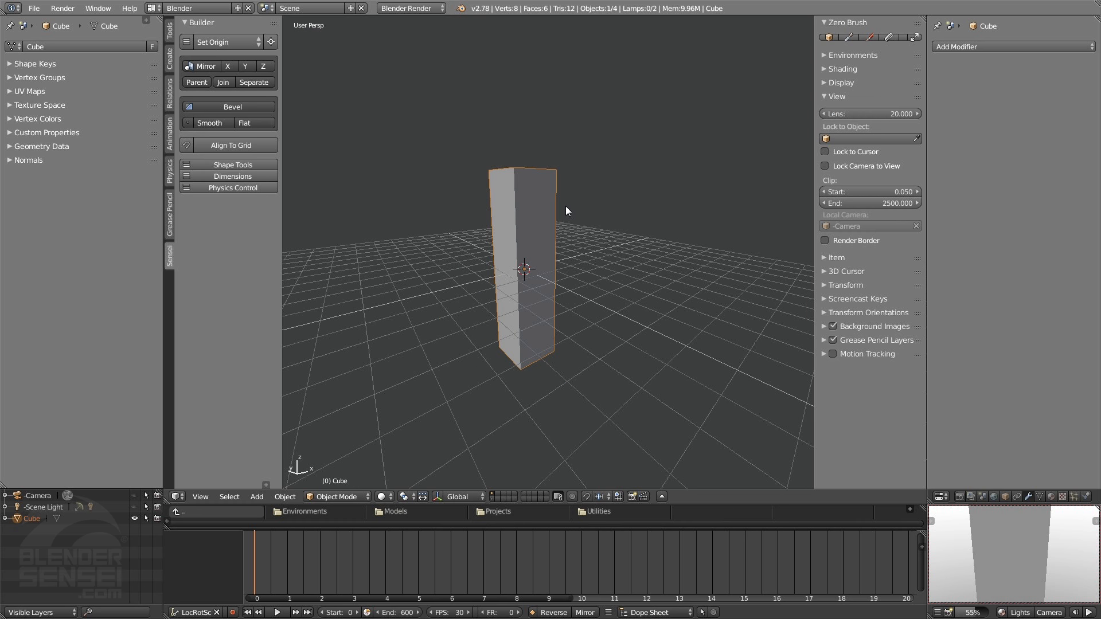
Set the viewport lens to 55 and check the column's perspective from a slightly different angle
click(879, 114)
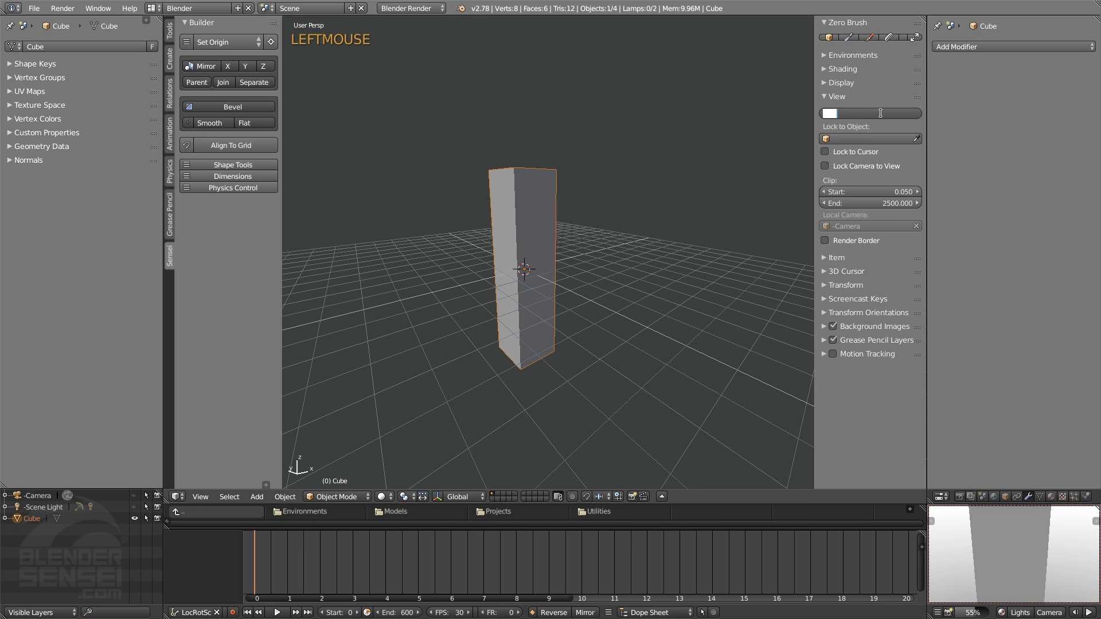
text(55)
key(Return)
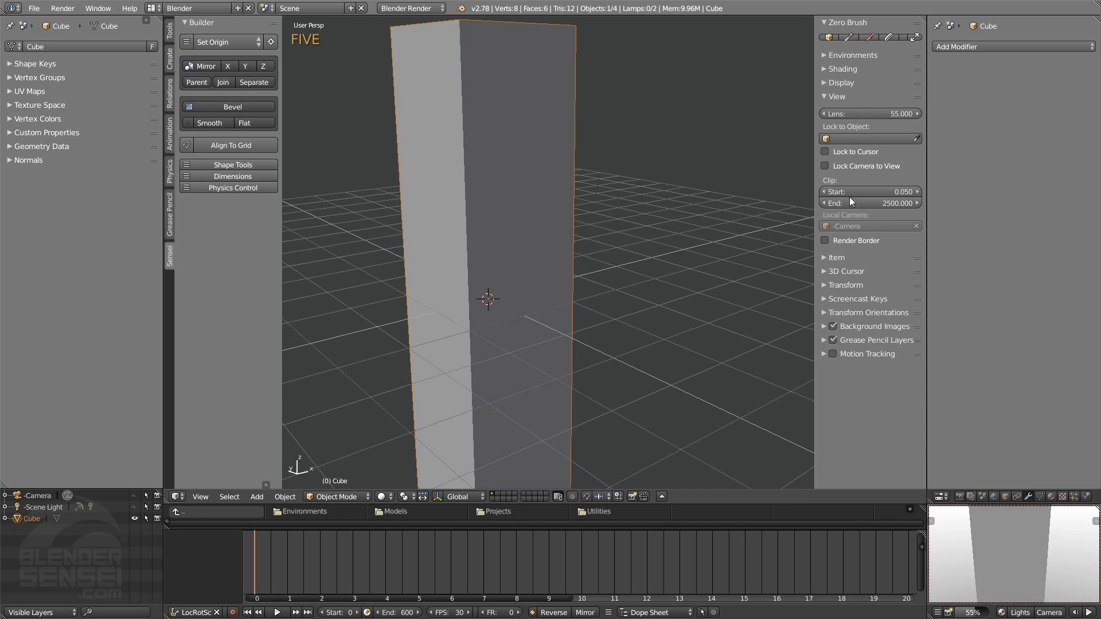
middle_drag(645, 339, 602, 377)
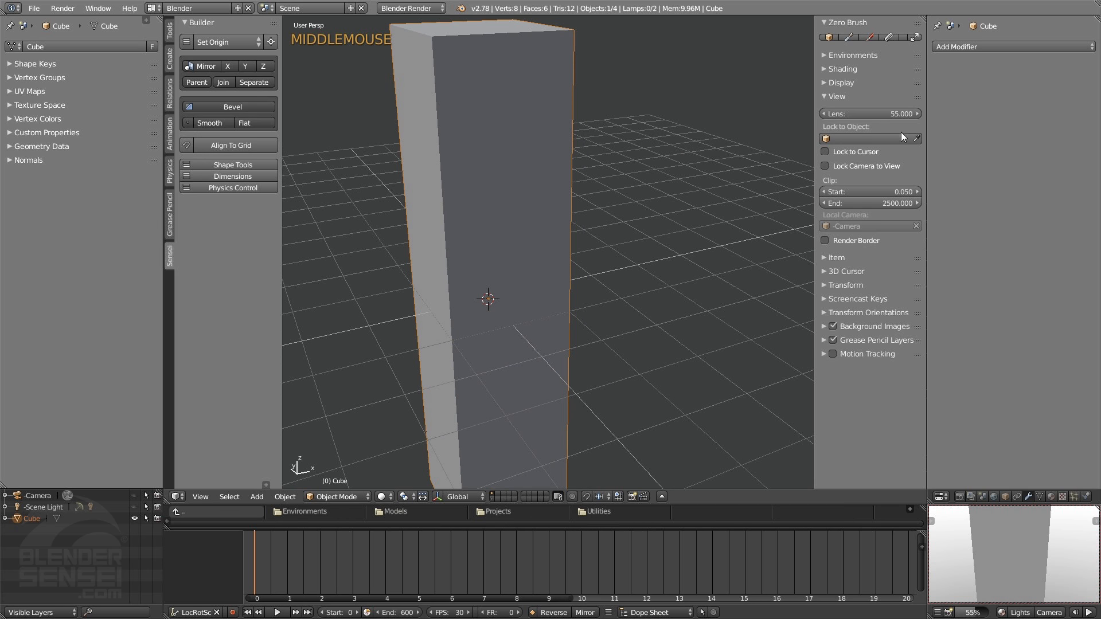
Lower the viewport lens to 3.1 and examine the exaggerated perspective from below the grid
click(879, 114)
drag(879, 113, 869, 148)
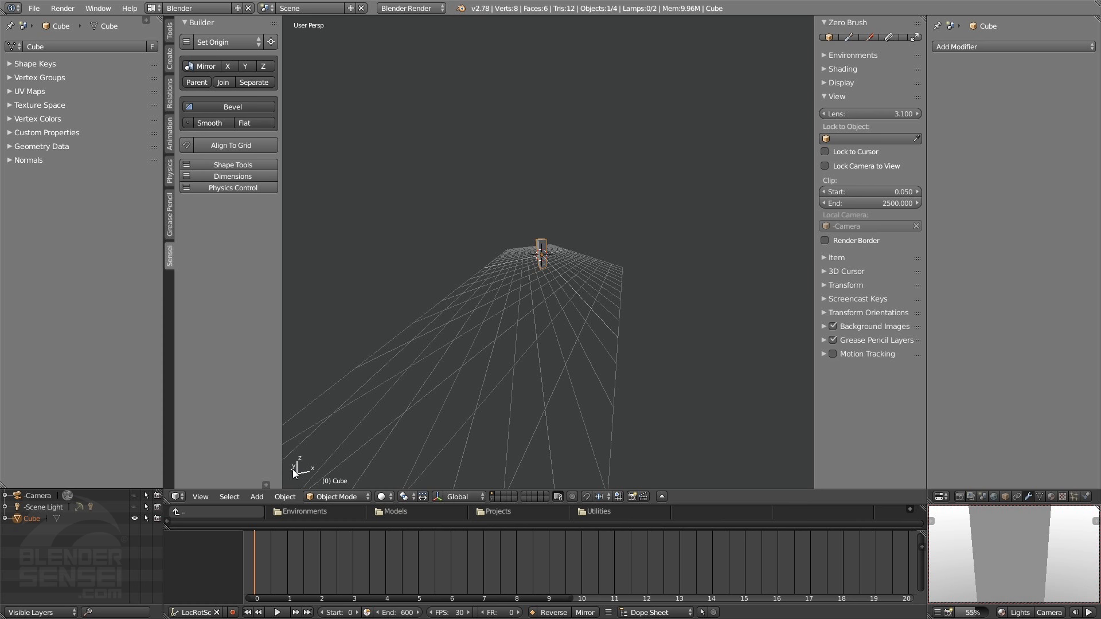
middle_drag(517, 373, 574, 248)
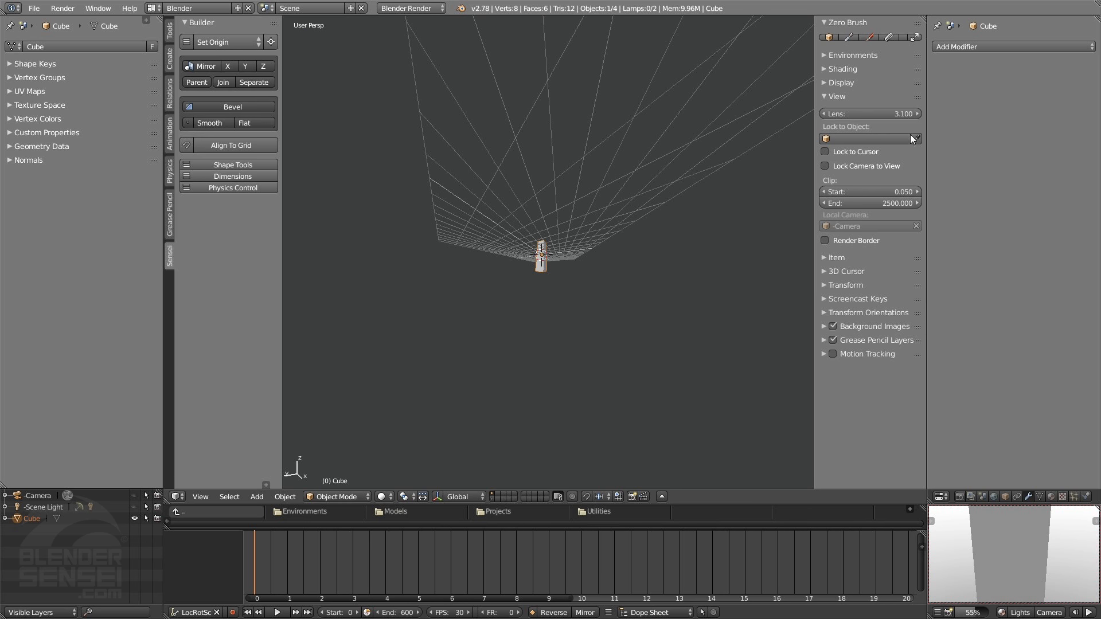
Set the viewport lens to 35 and collapse the View settings
click(885, 113)
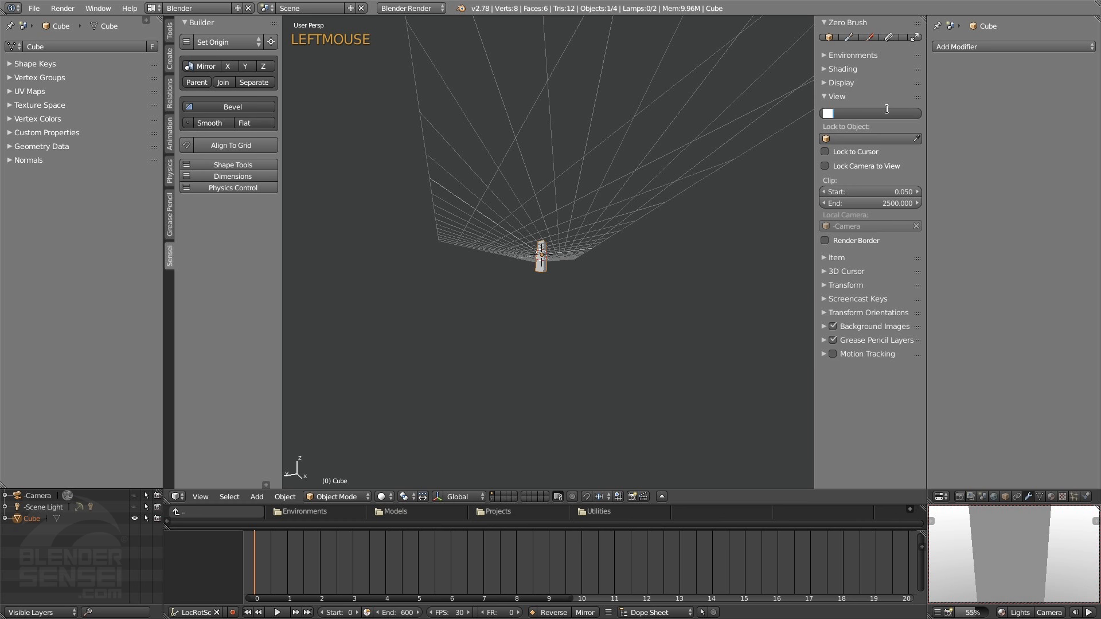
text(35)
key(Return)
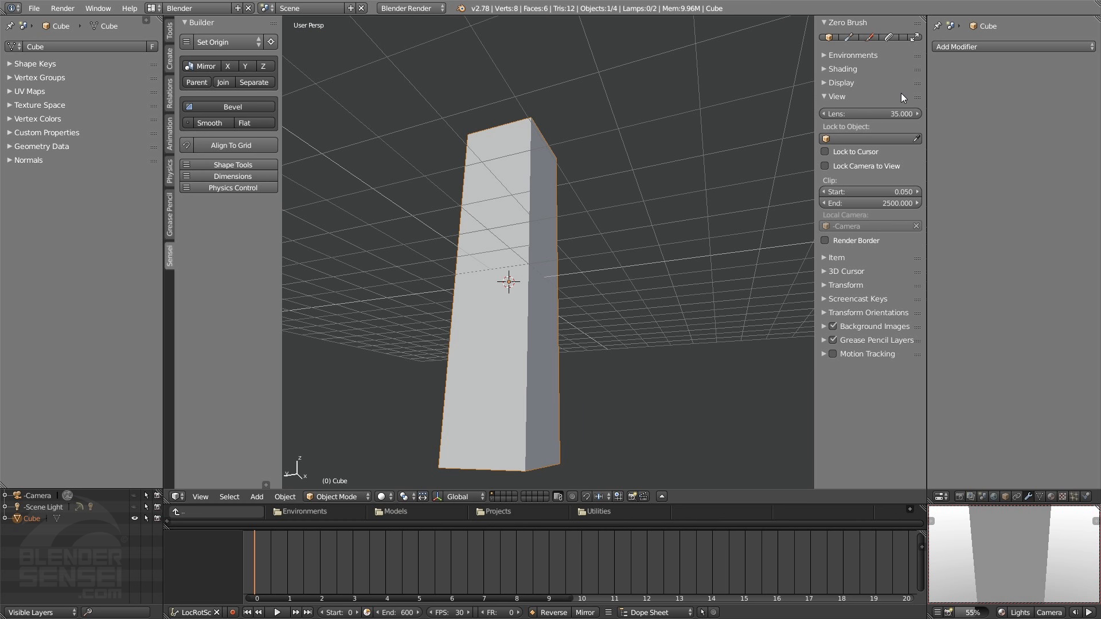
click(827, 98)
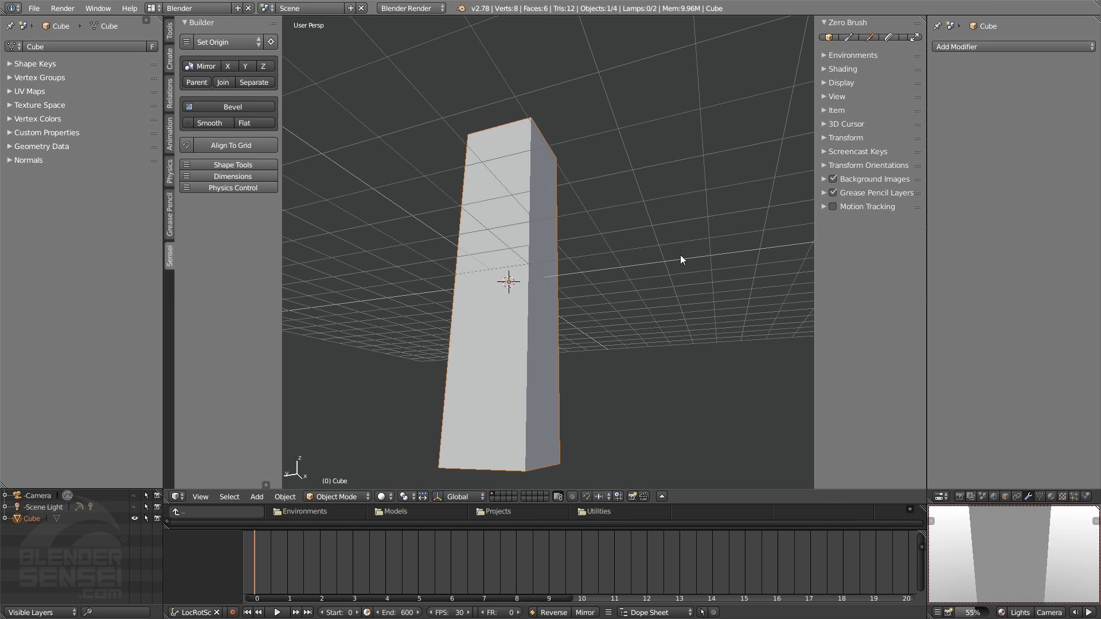
Scale the column along the global Y axis only, by a factor of about 2.8
key(s)
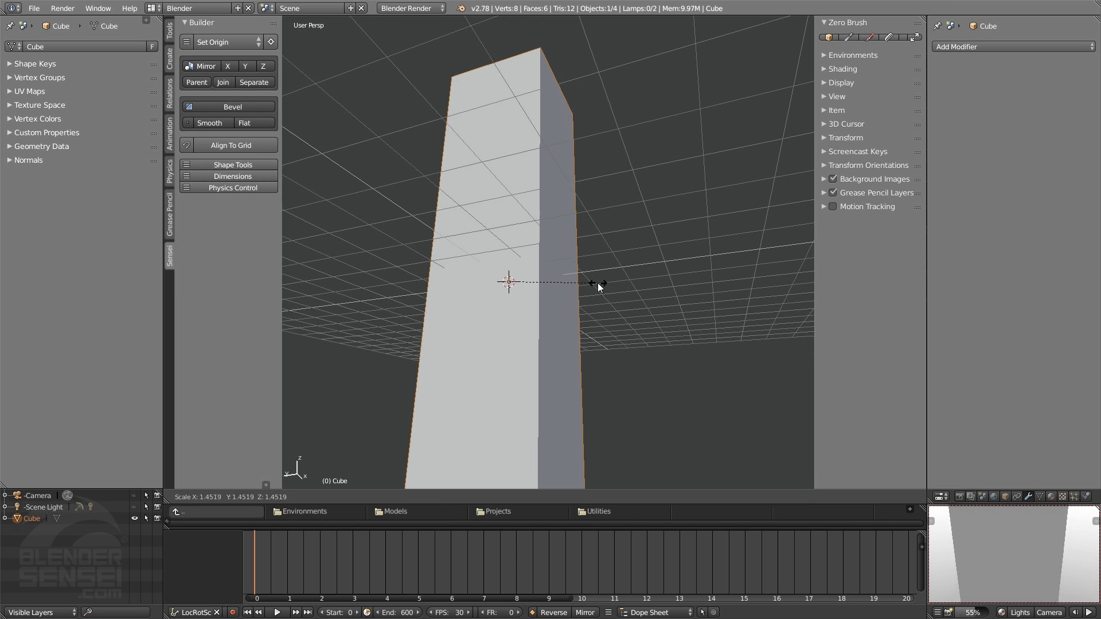
key(y)
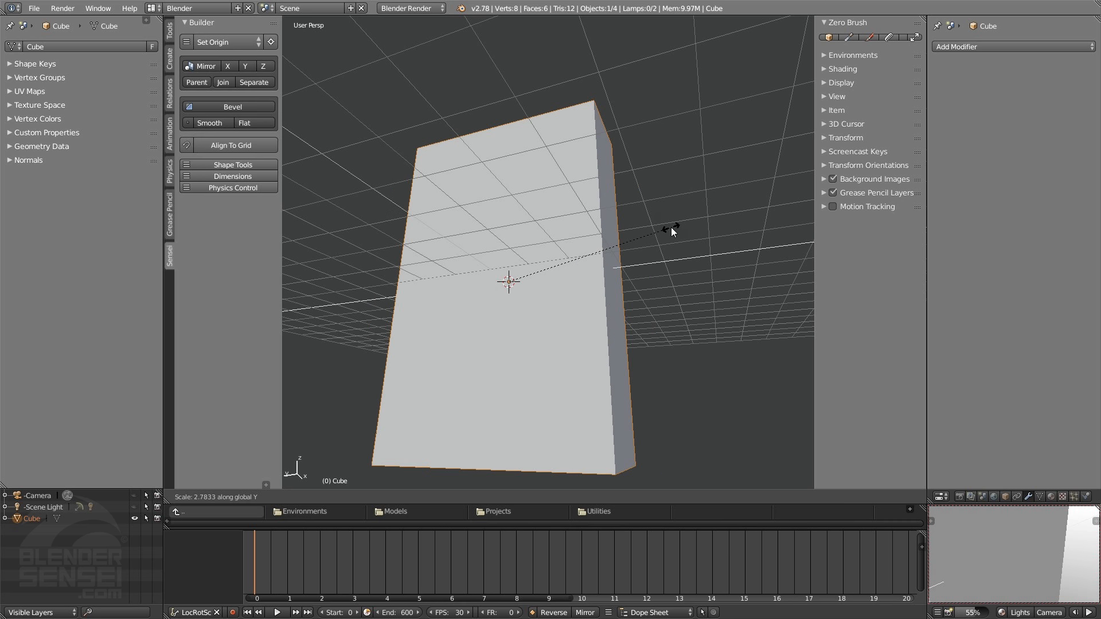
click(668, 229)
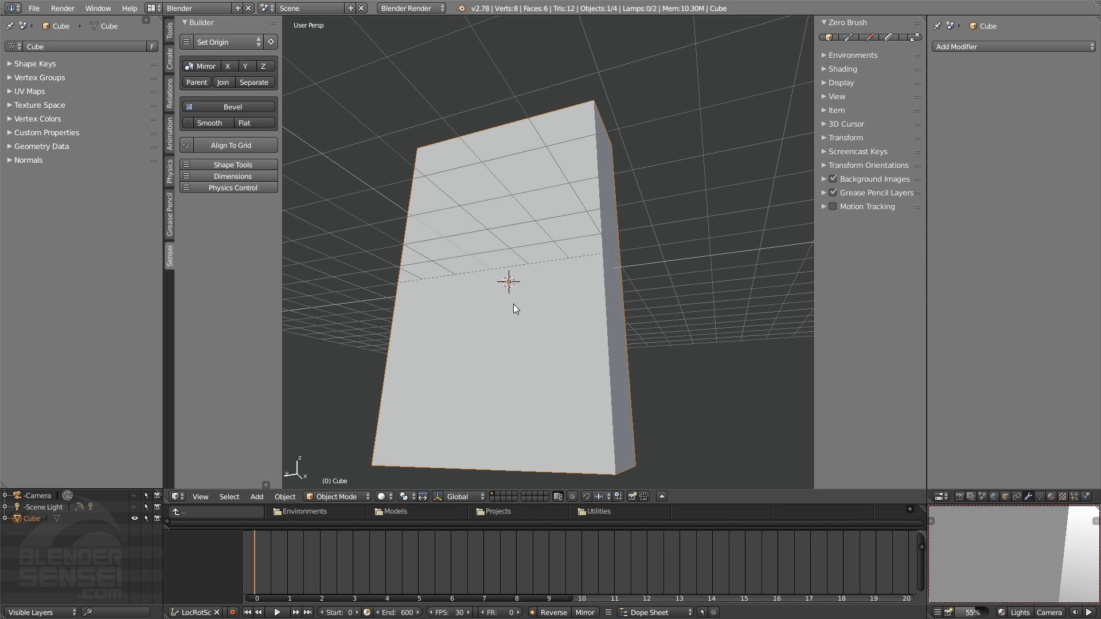
Scale the object along the global X axis only, by a factor of nearly 3, making it a thick block
key(s)
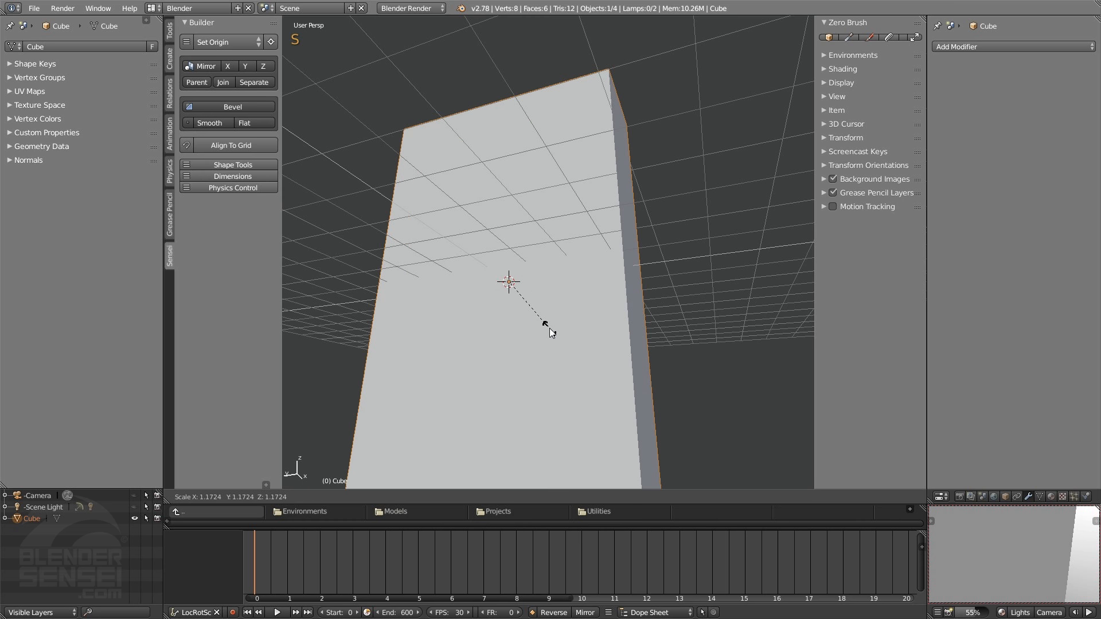
key(x)
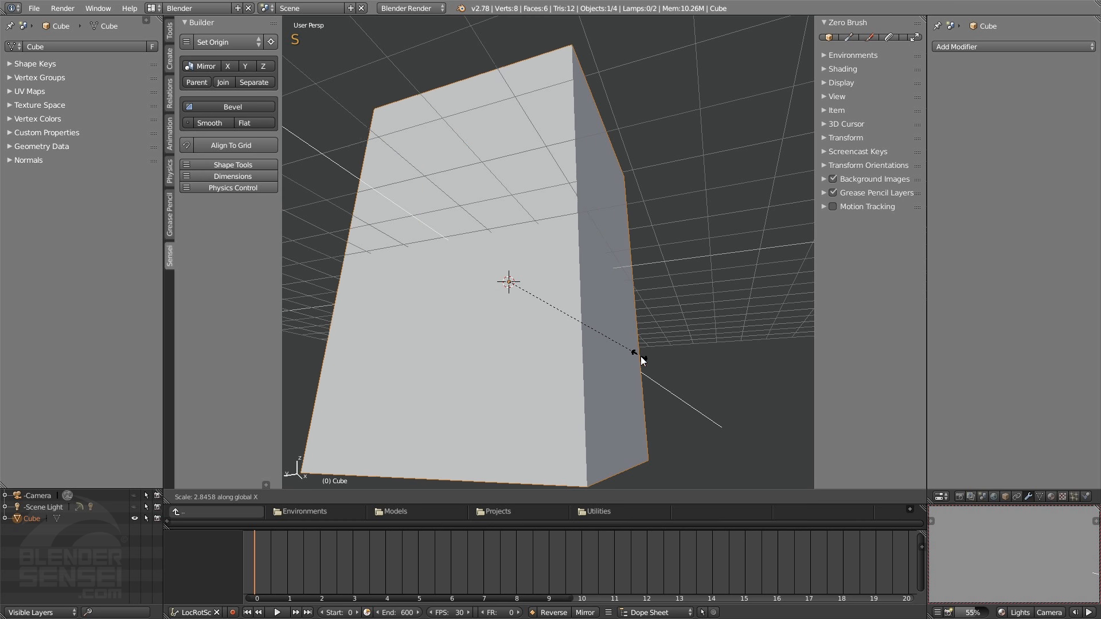
click(632, 363)
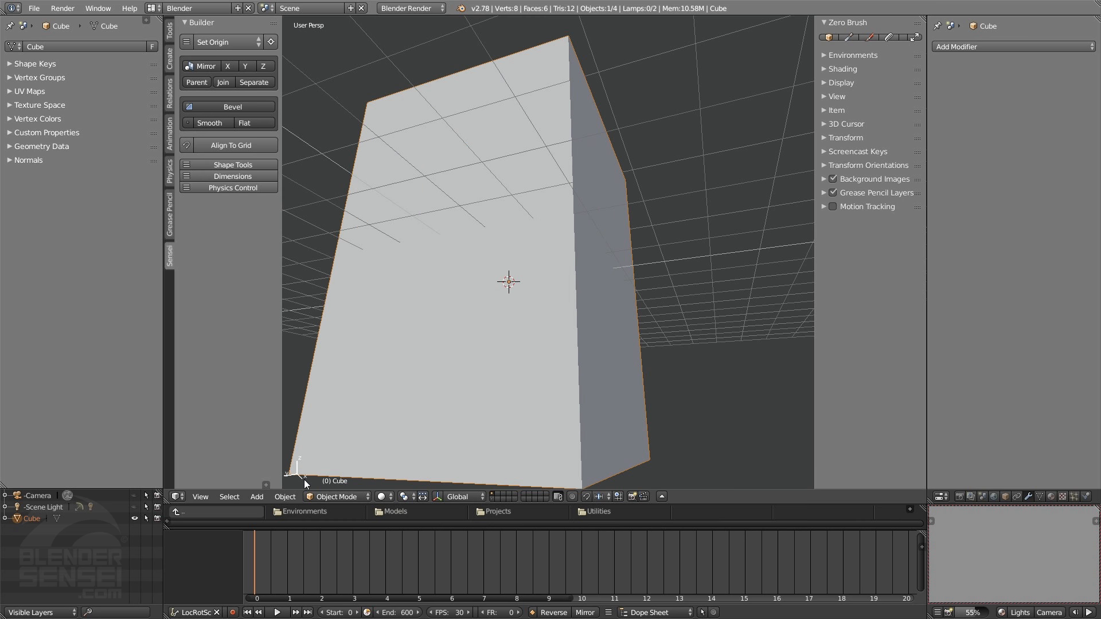
middle_drag(540, 297, 494, 336)
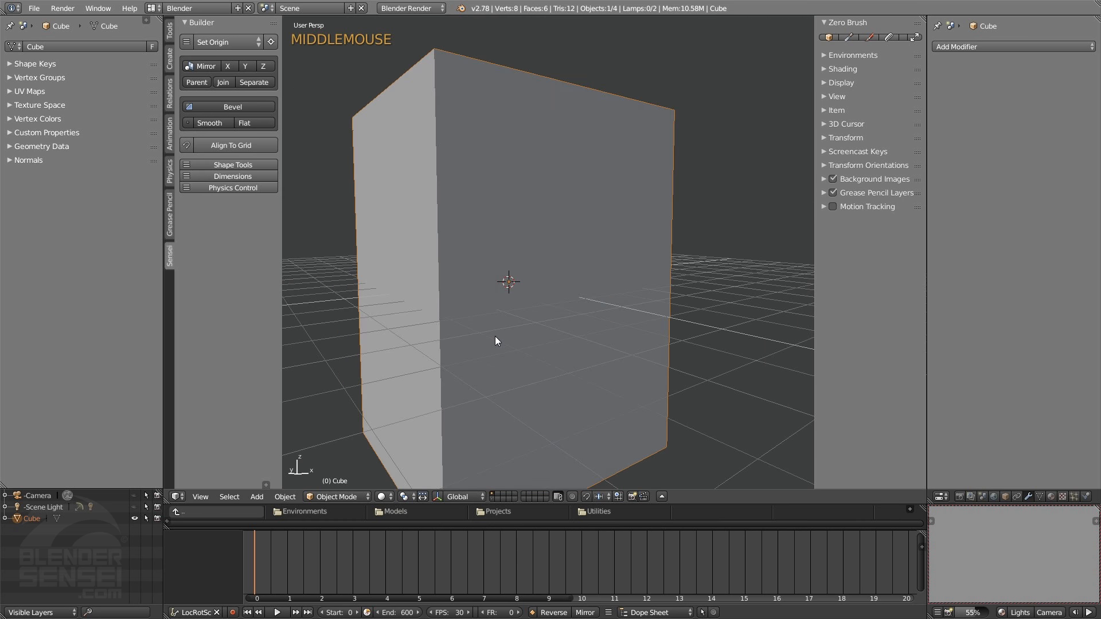
key(F6)
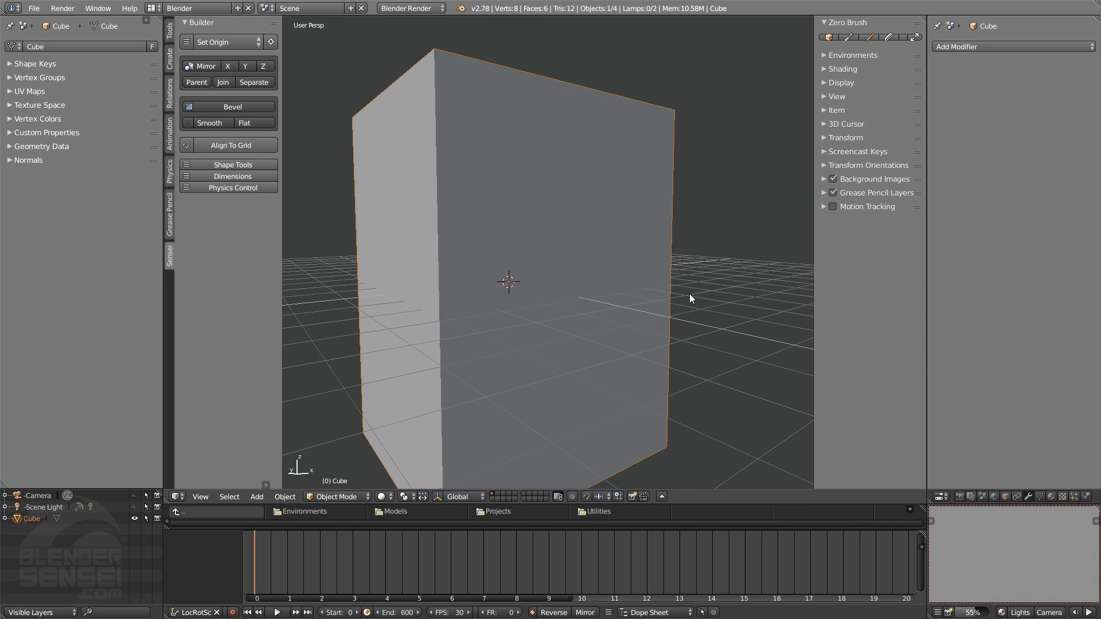
middle_drag(447, 326, 452, 349)
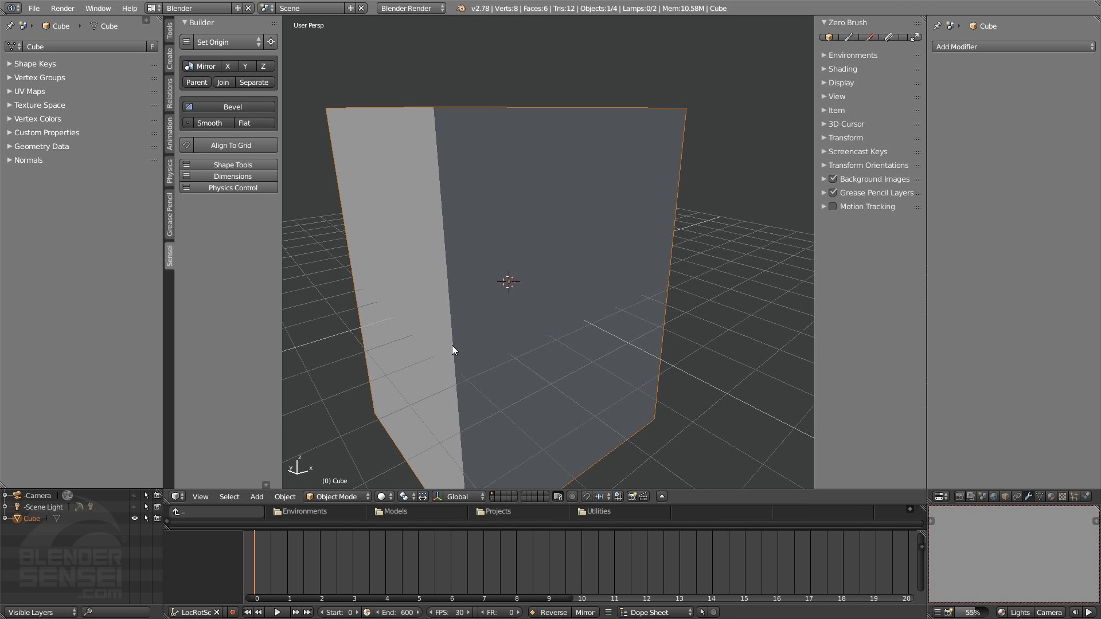
scroll(451, 347, down, 2)
middle_drag(476, 312, 634, 361)
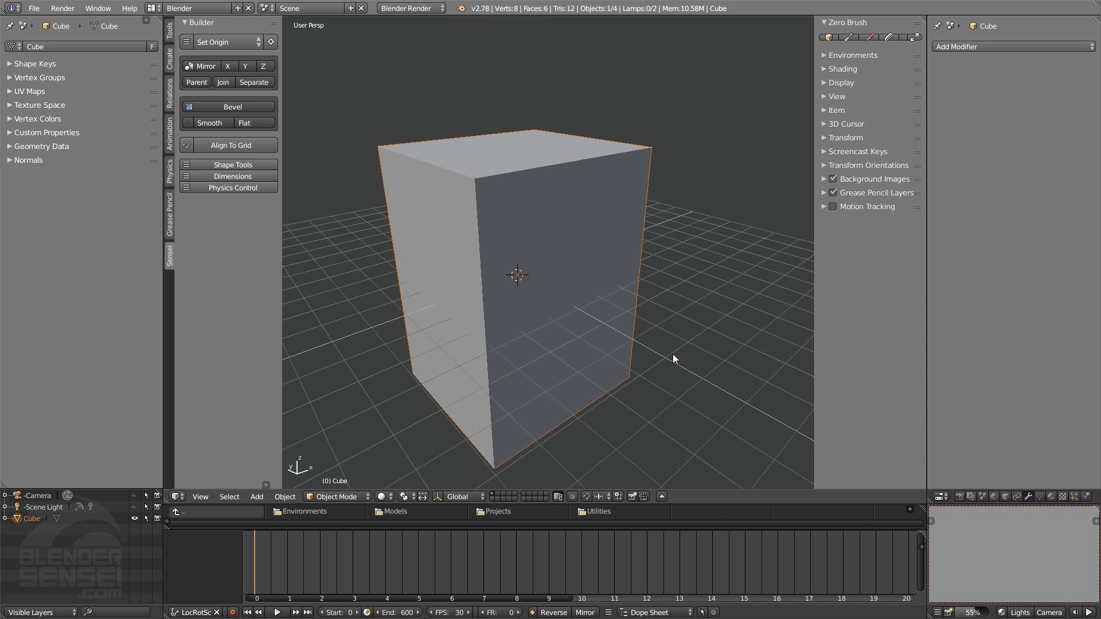
Open the theme customization in the Display settings and change the X axis colour to green
click(826, 84)
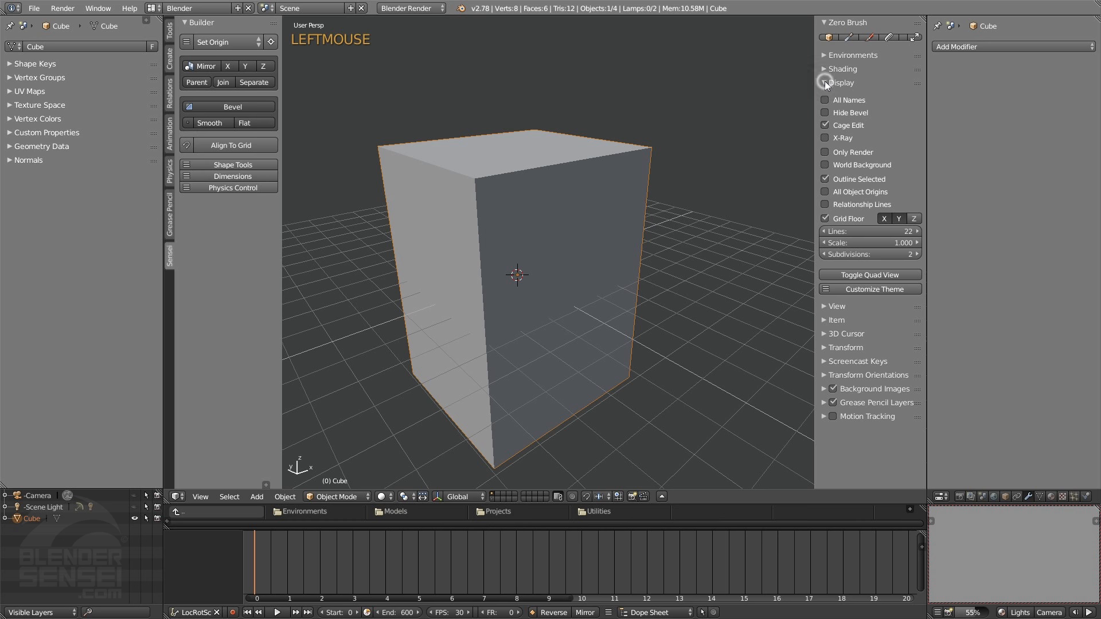
click(889, 288)
scroll(854, 312, down, 1)
scroll(843, 322, down, 1)
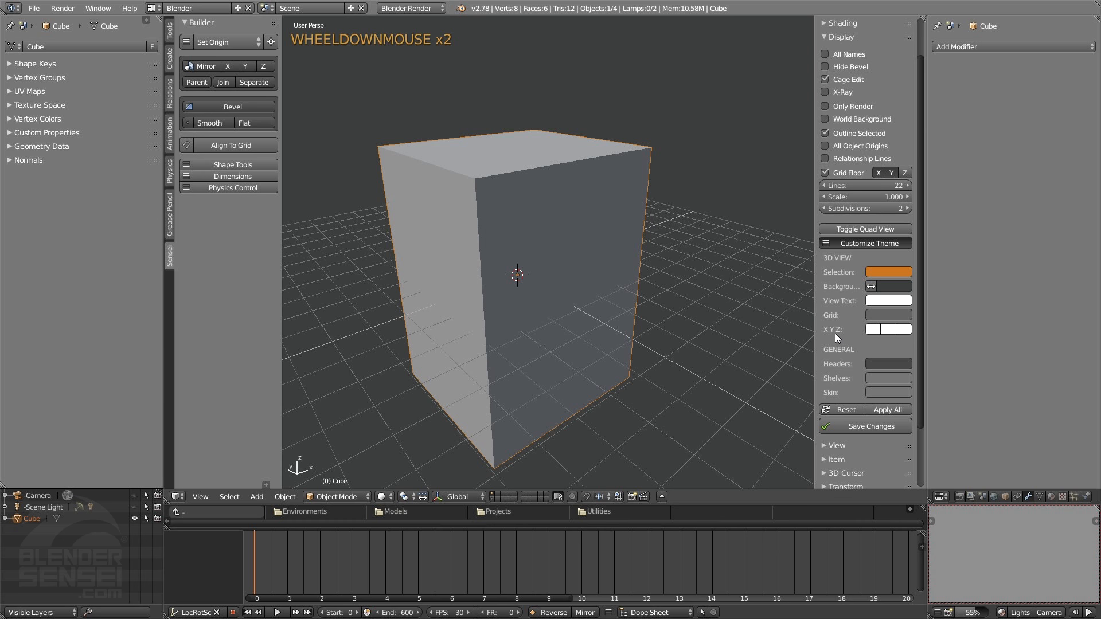
click(877, 329)
drag(888, 198, 883, 198)
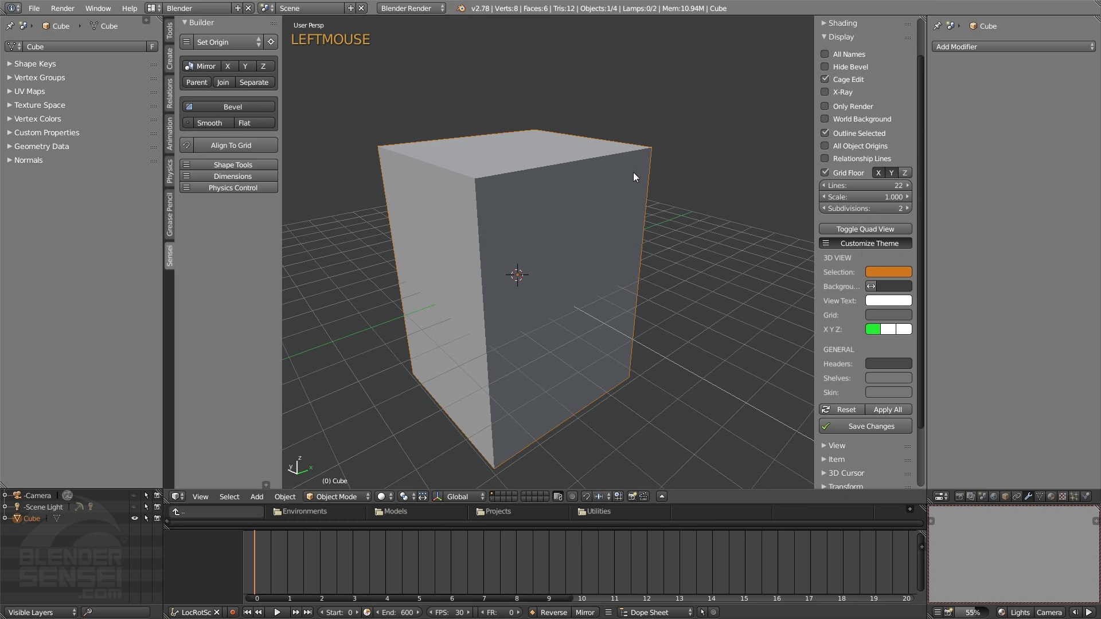
Change the theme's Y axis colour to red and its Z axis colour to blue
click(894, 335)
click(972, 217)
middle_drag(483, 353, 613, 358)
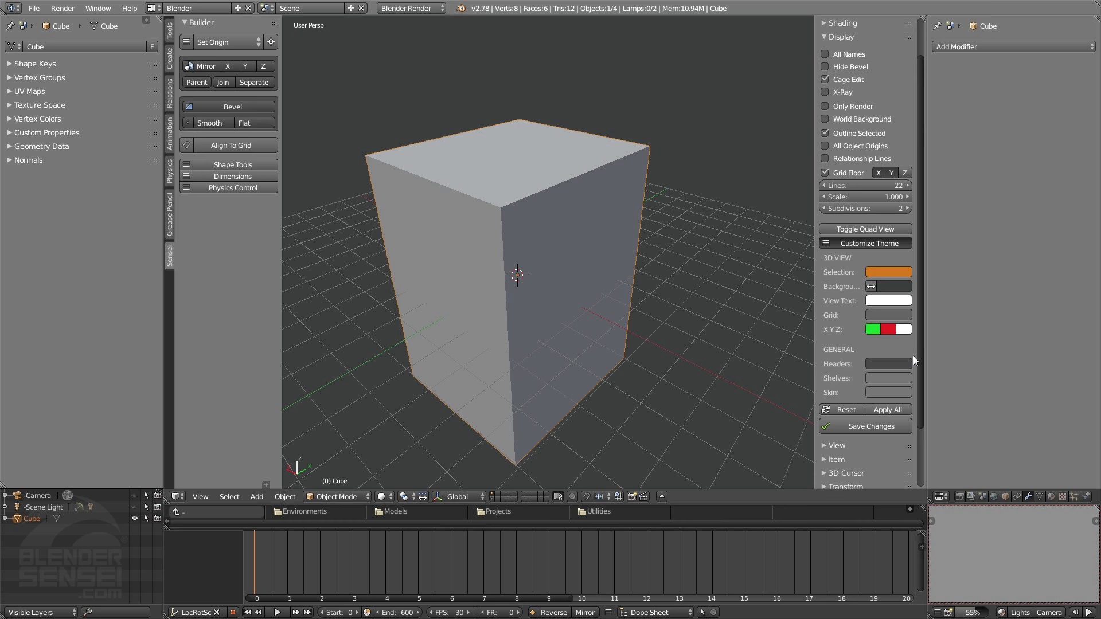
click(909, 330)
click(950, 223)
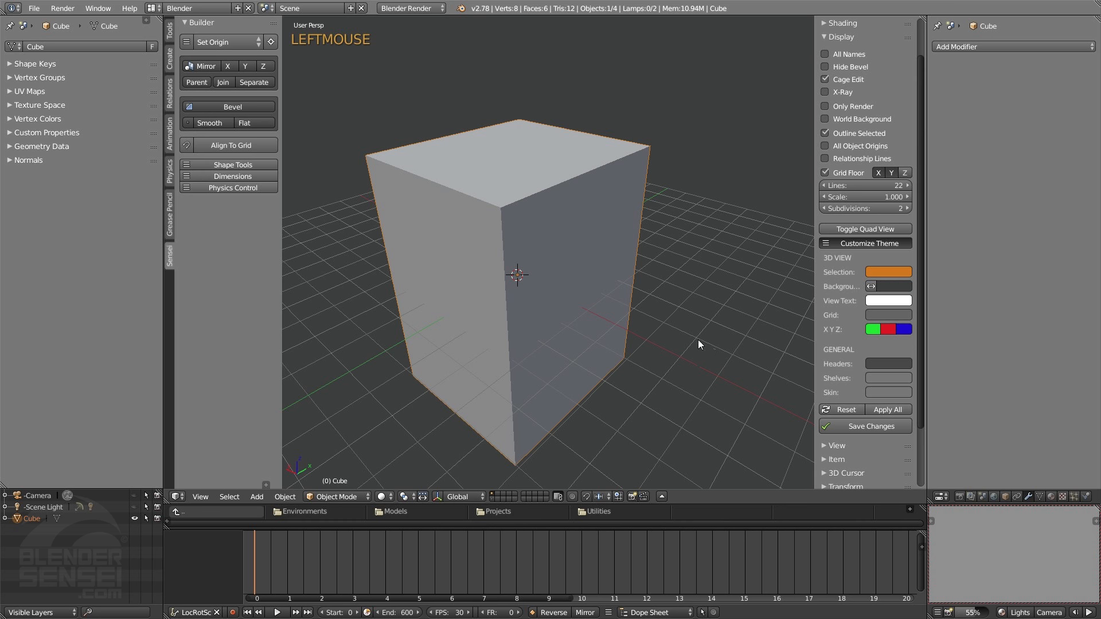
middle_drag(697, 340, 698, 307)
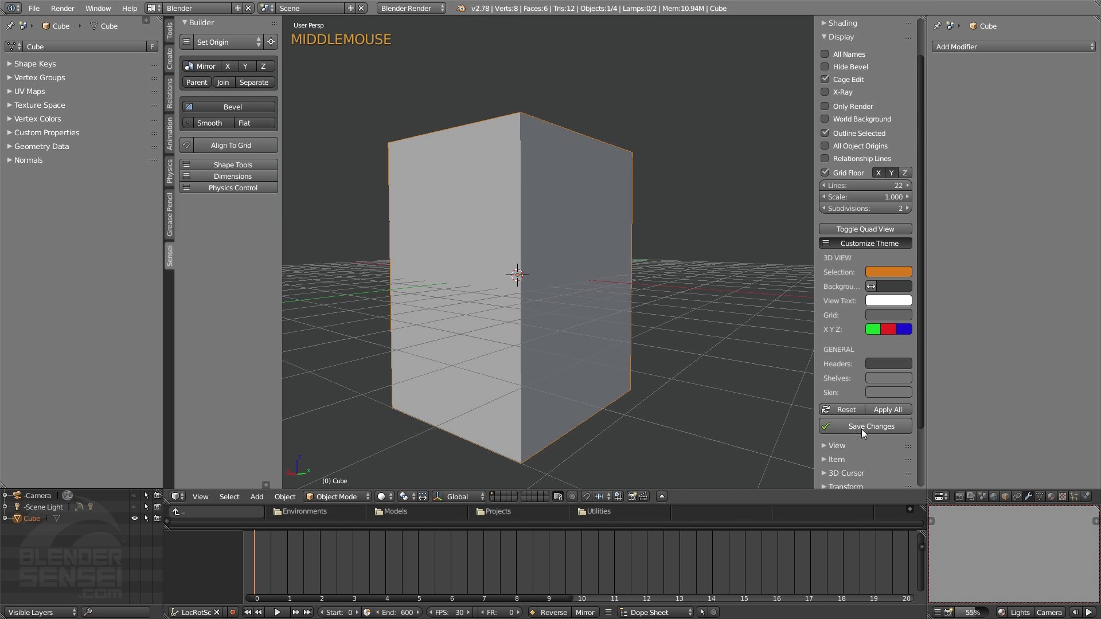
middle_drag(621, 250, 642, 332)
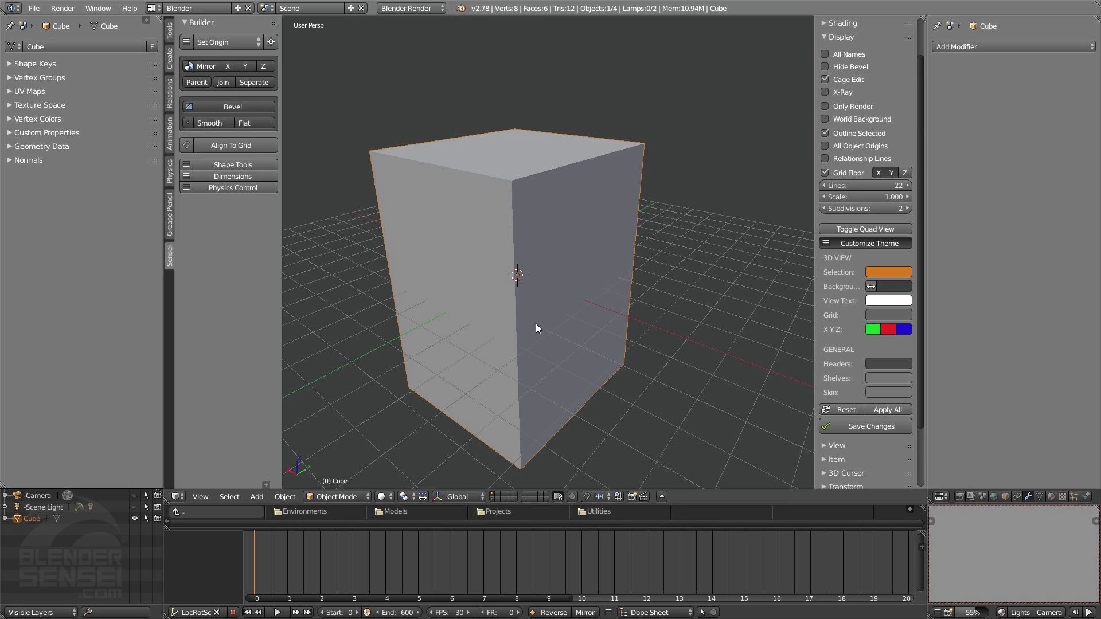
Reset the customized theme colours, then collapse the theme options and the Display settings
click(852, 410)
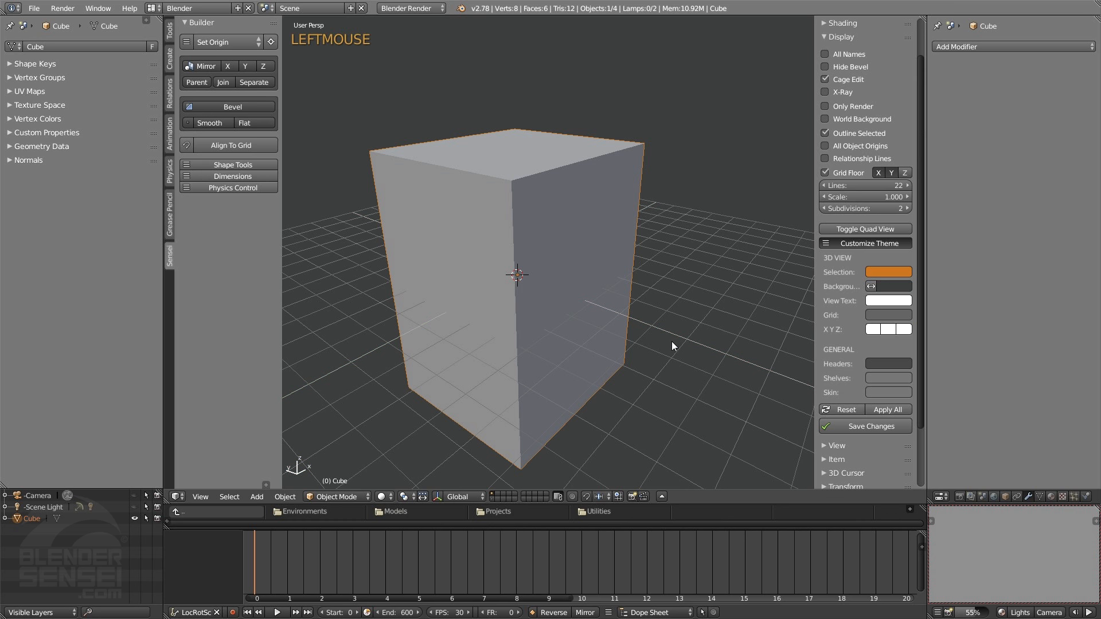
click(876, 245)
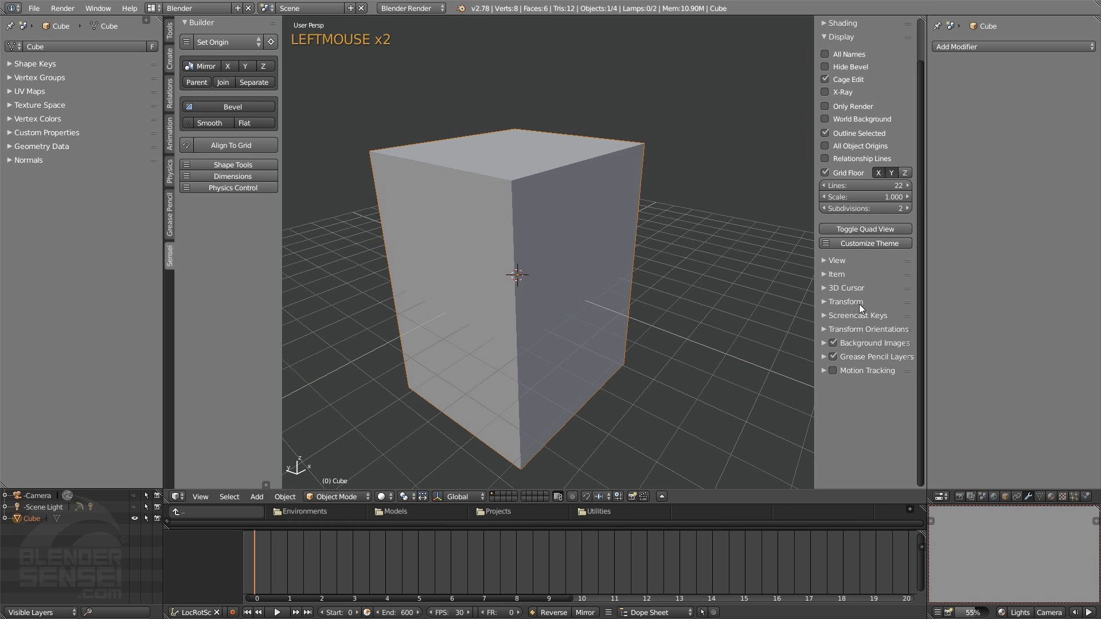
scroll(860, 303, up, 3)
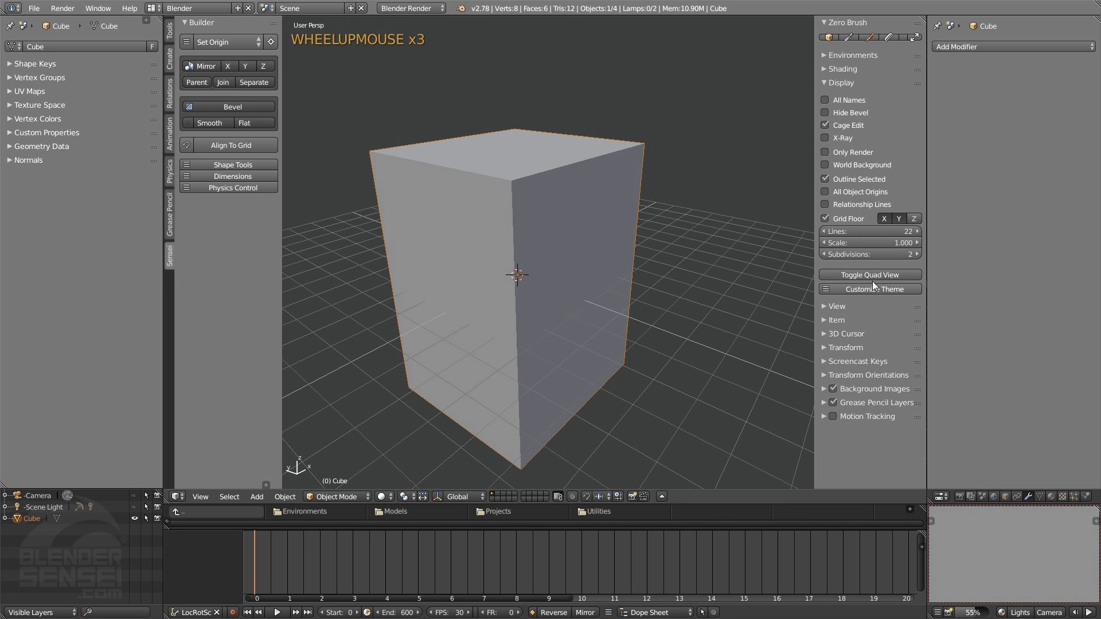
click(828, 82)
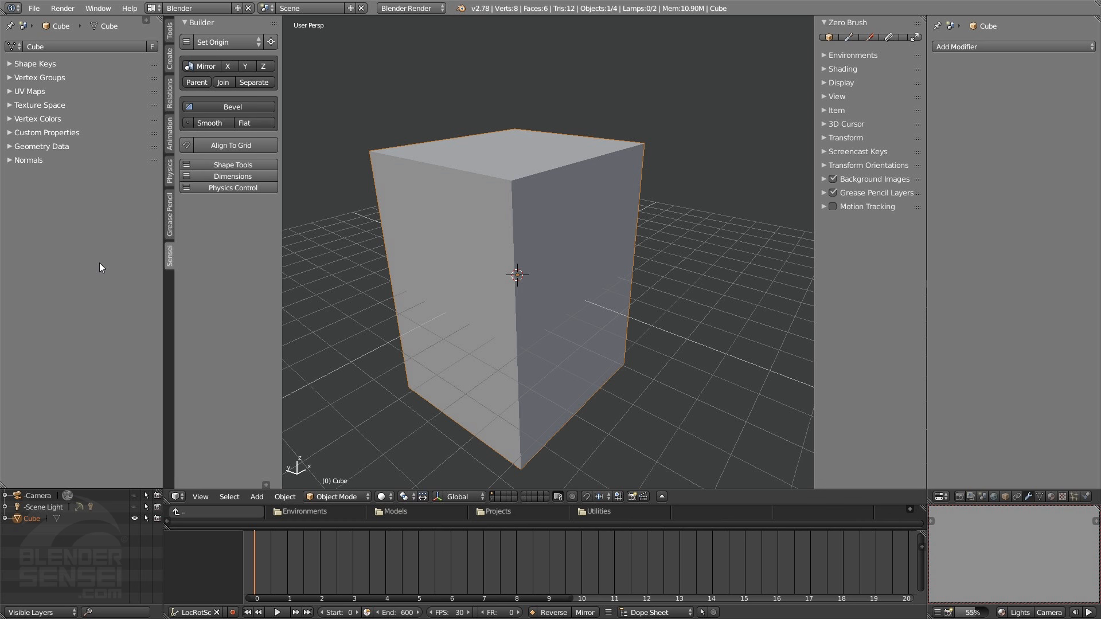
Maximize the 3D view so that it fills the whole window
key(grave)
key(grave)
key(grave)
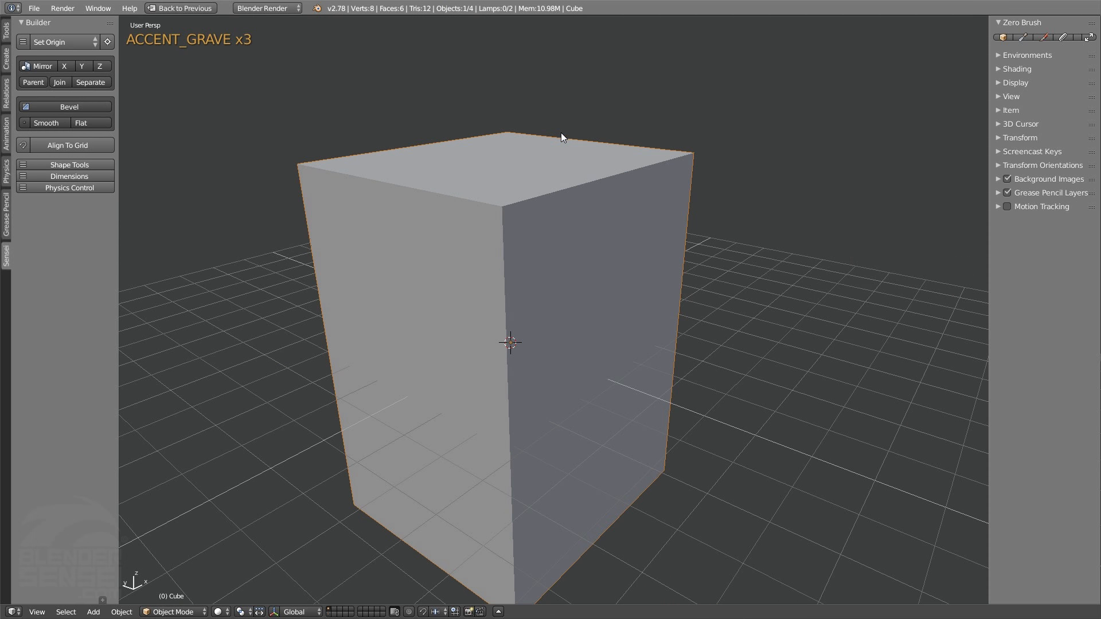
Toggle the maximized state of the modifier properties editor, then of the 3D view, ending with the full multi-editor layout
key(grave)
key(grave)
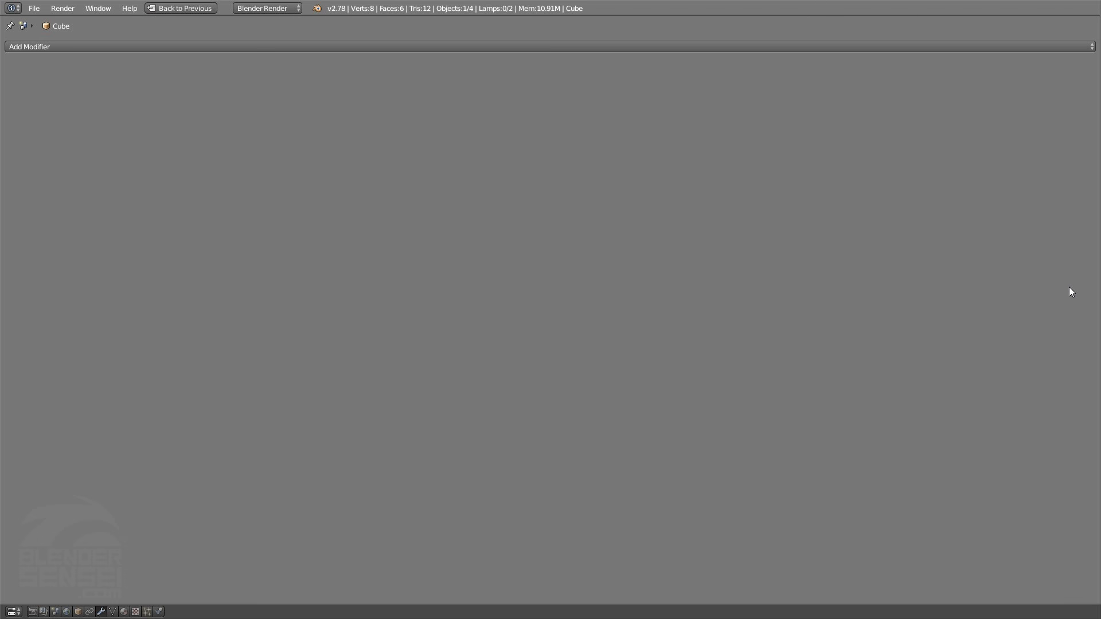
key(grave)
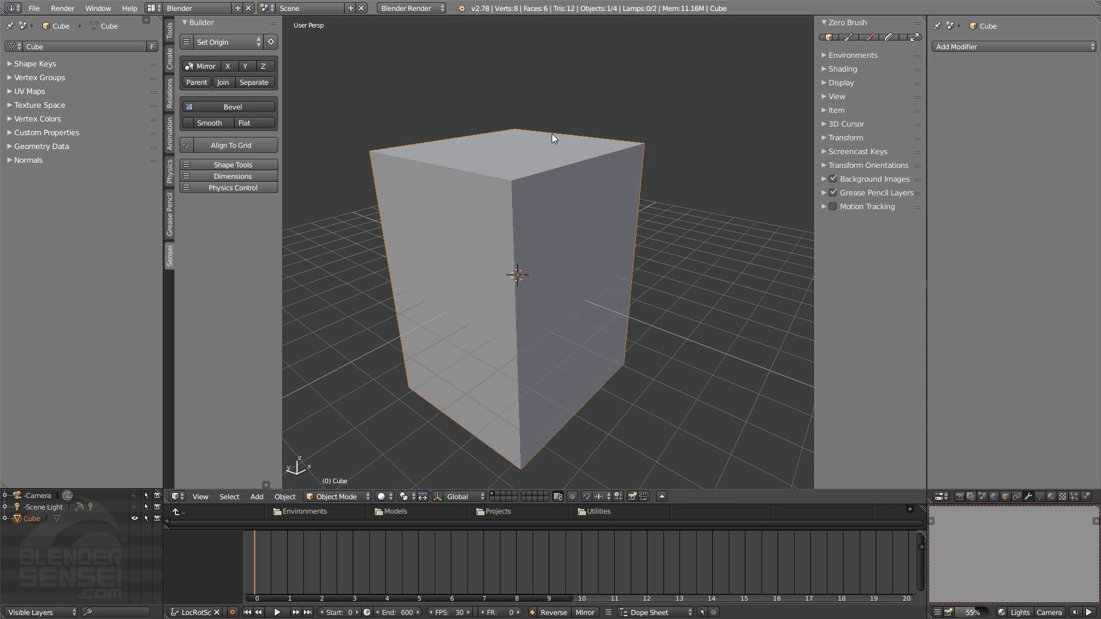
click(915, 38)
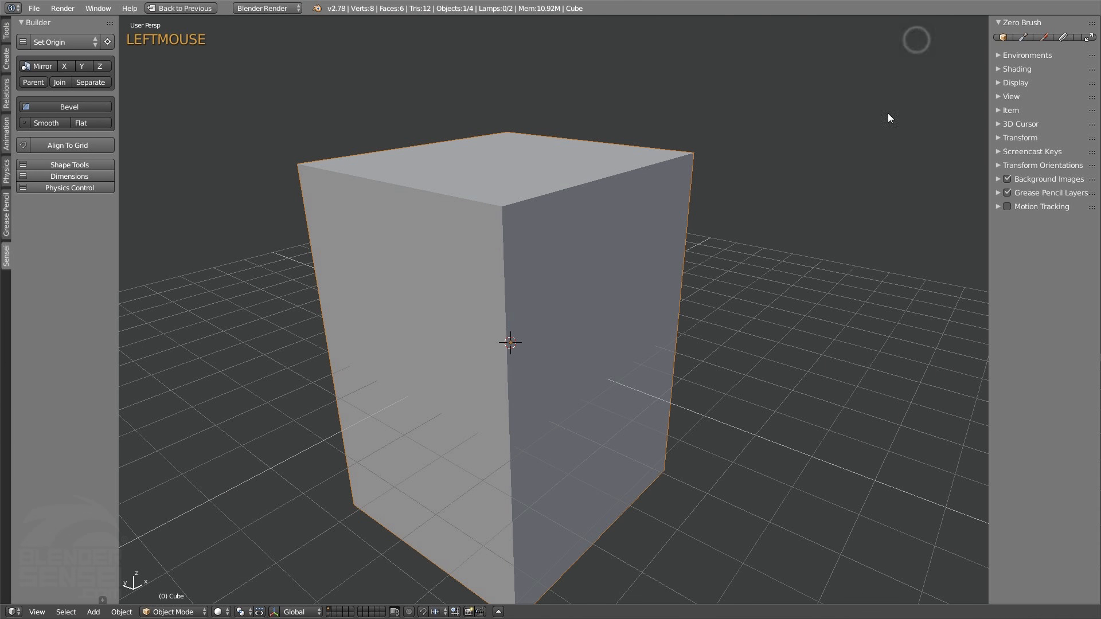
click(1090, 38)
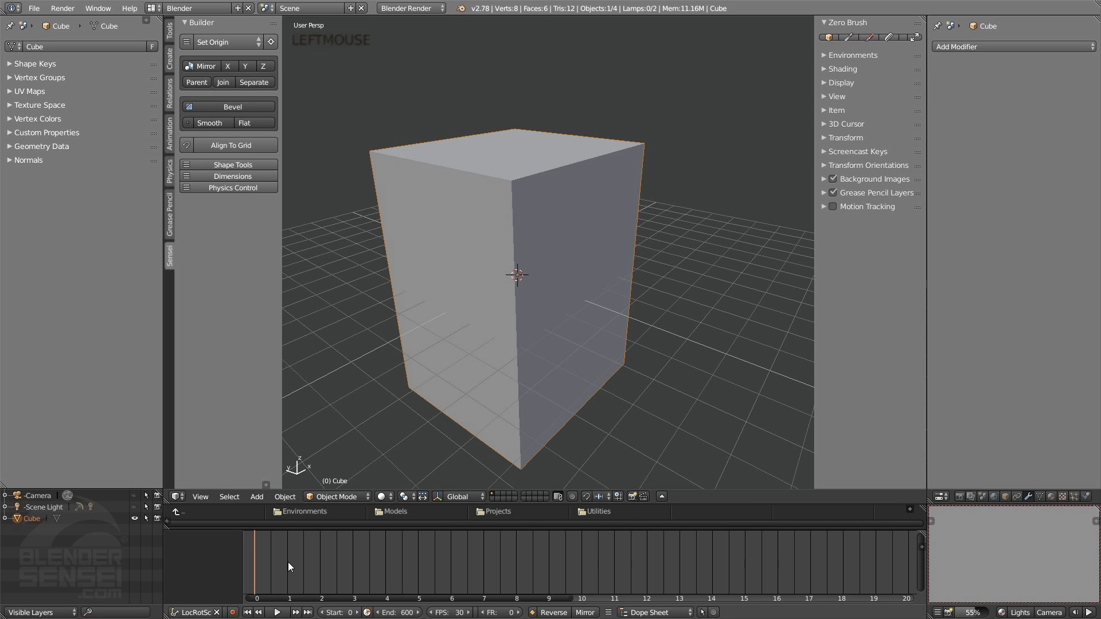
Zoom out and recentre the small preview view to frame the whole cube, then maximize the main 3D view
scroll(996, 563, down, 3)
scroll(1003, 558, down, 4)
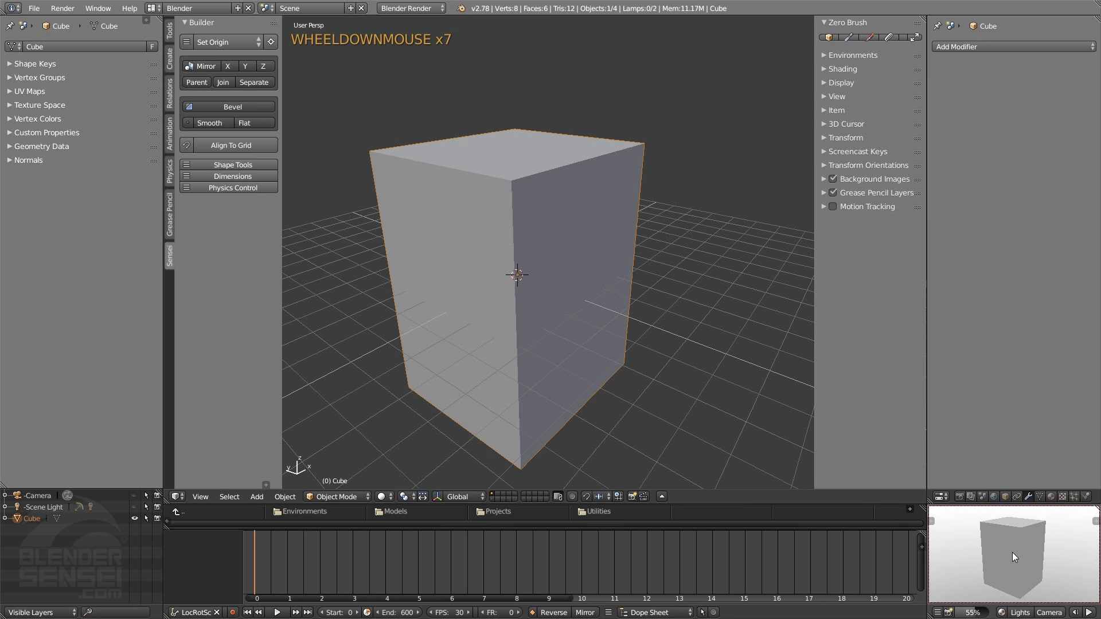
alt+middle_click(1013, 552)
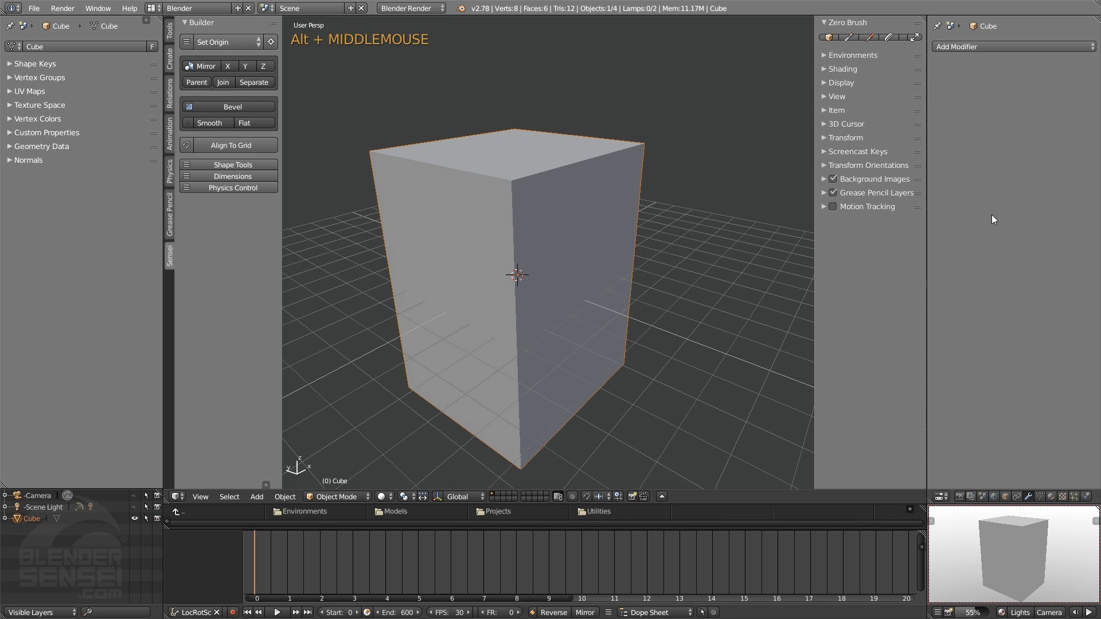
click(918, 37)
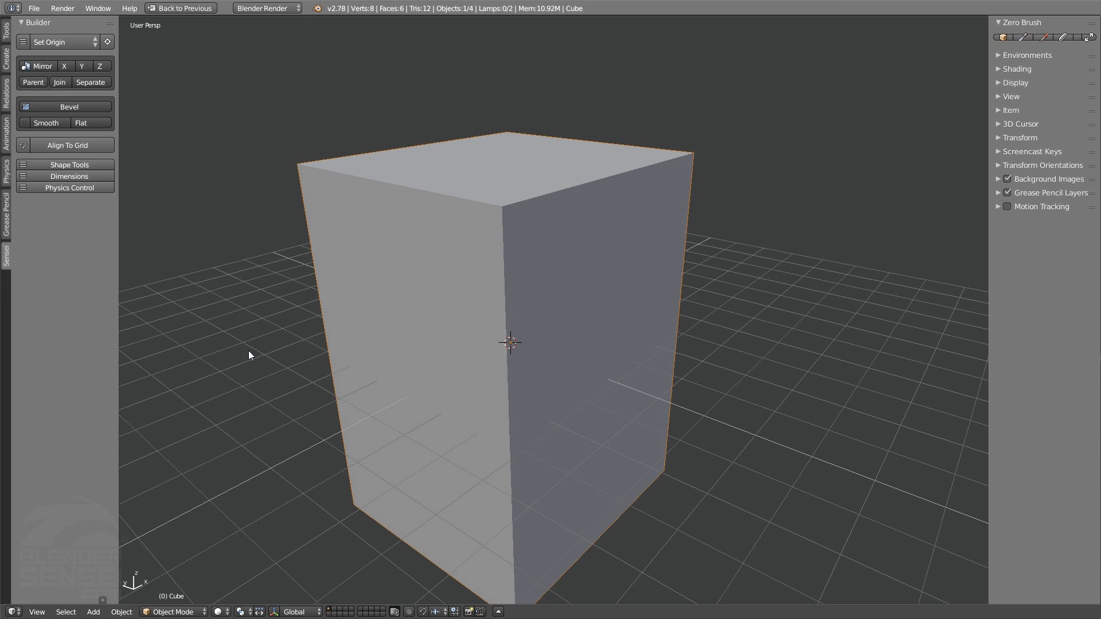
Step through the preset orthographic views of the cube, from front through left and top to bottom
key(KP_1)
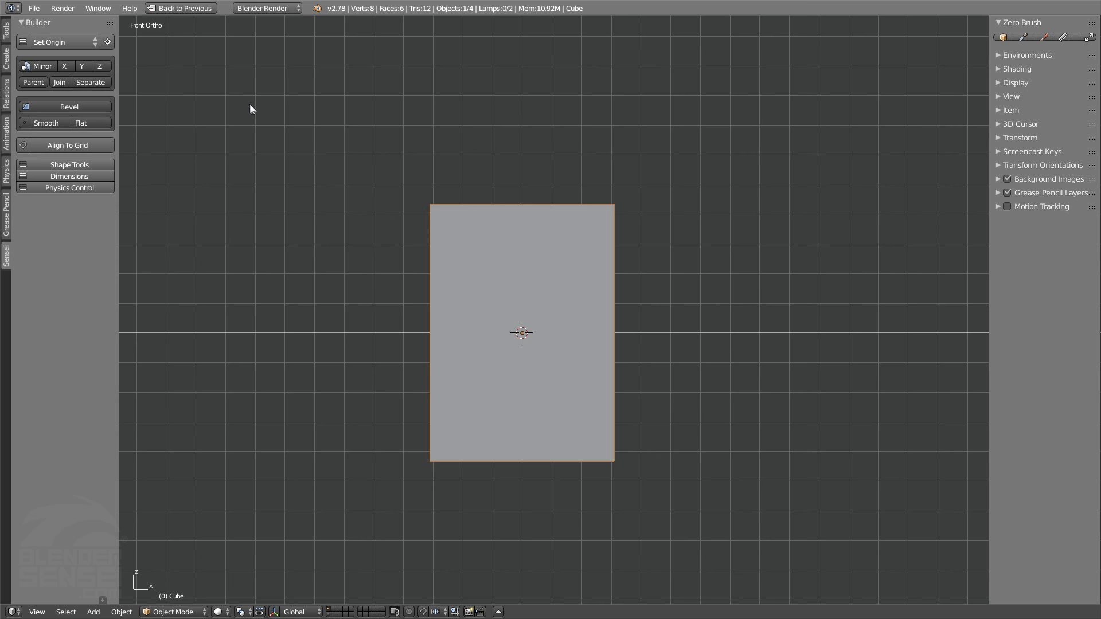
key(1)
key(2)
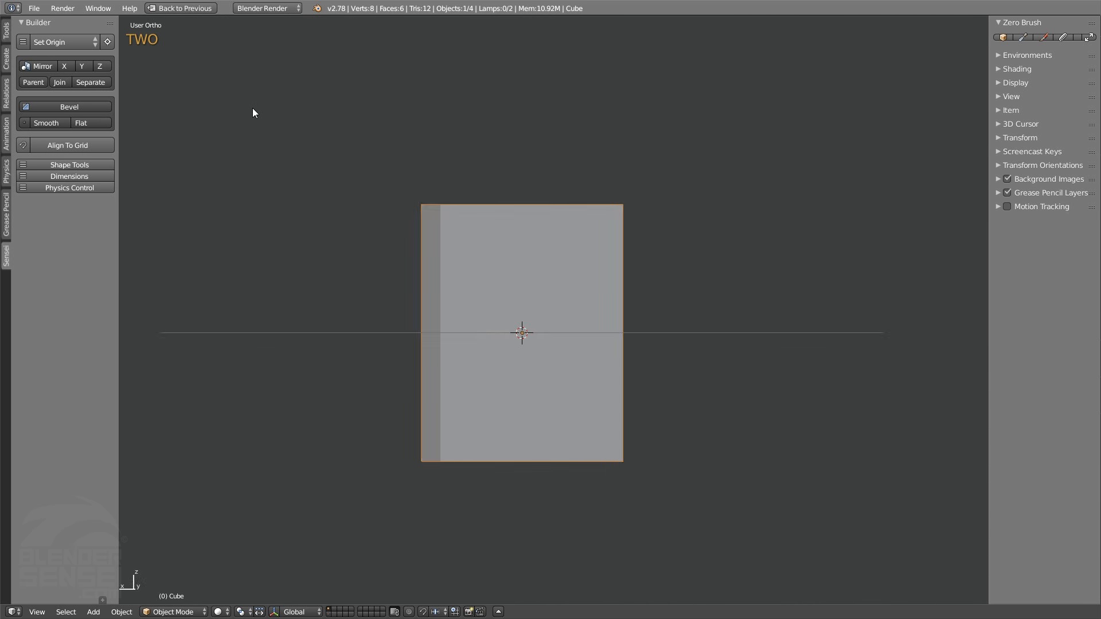
key(3)
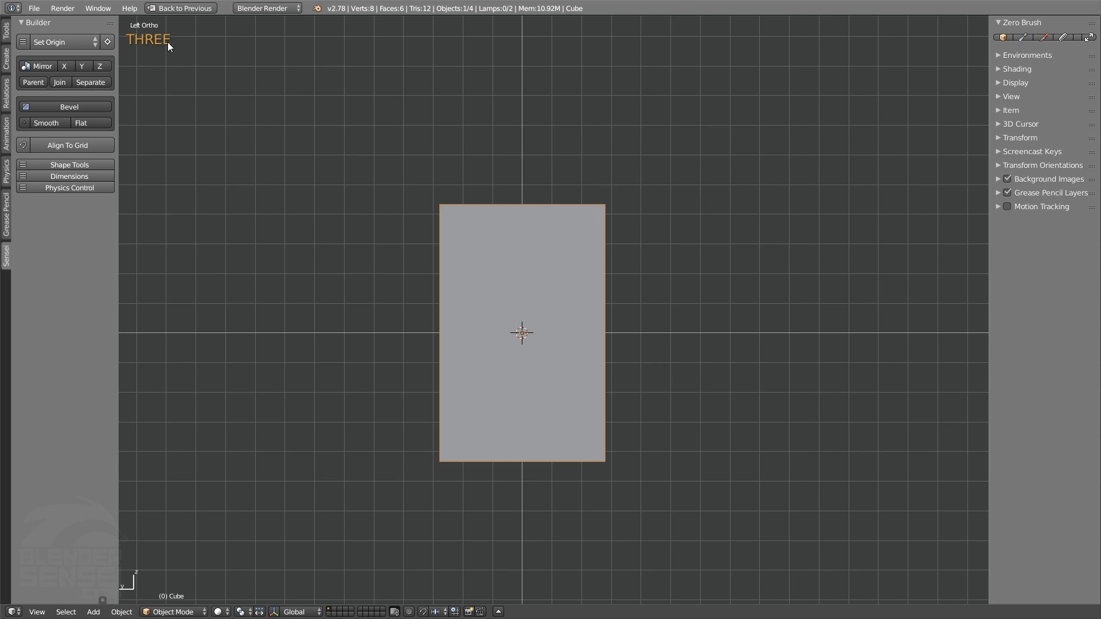
key(4)
key(5)
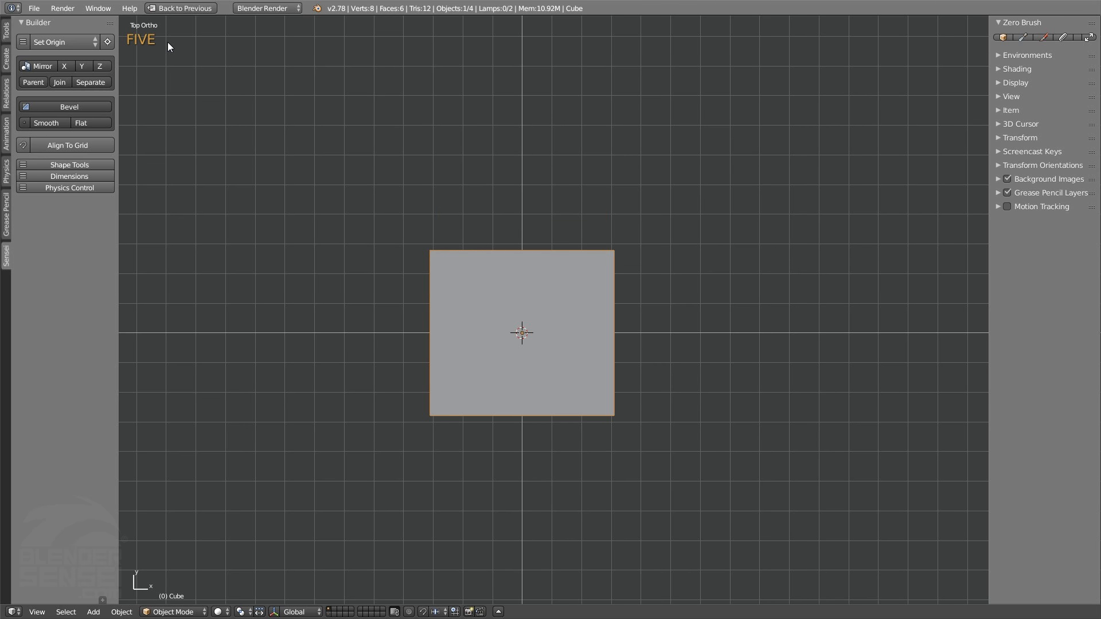
key(6)
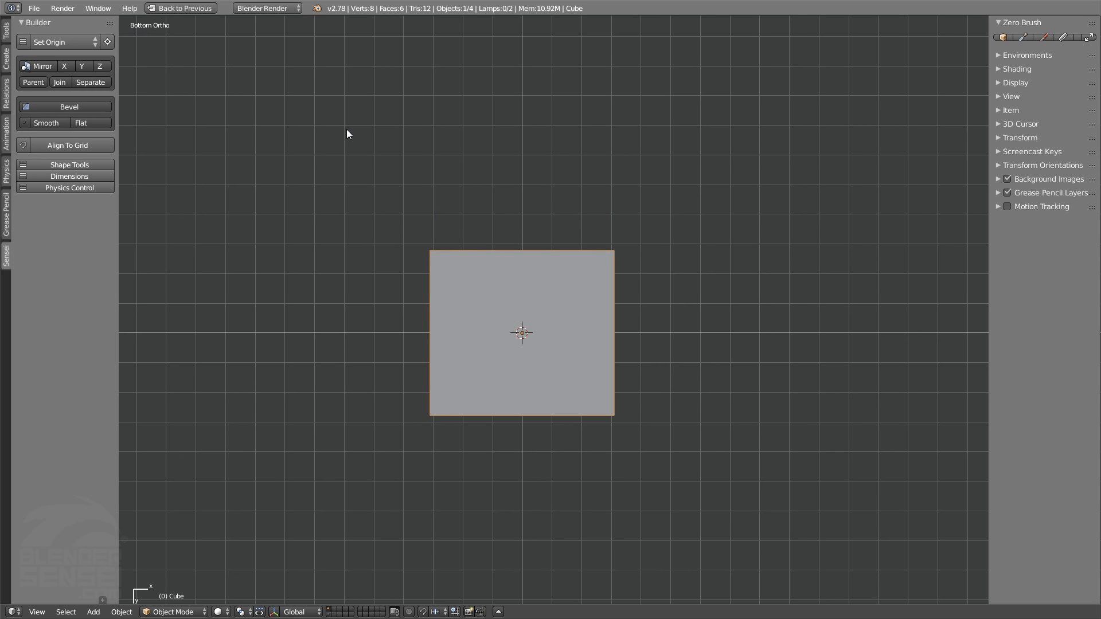
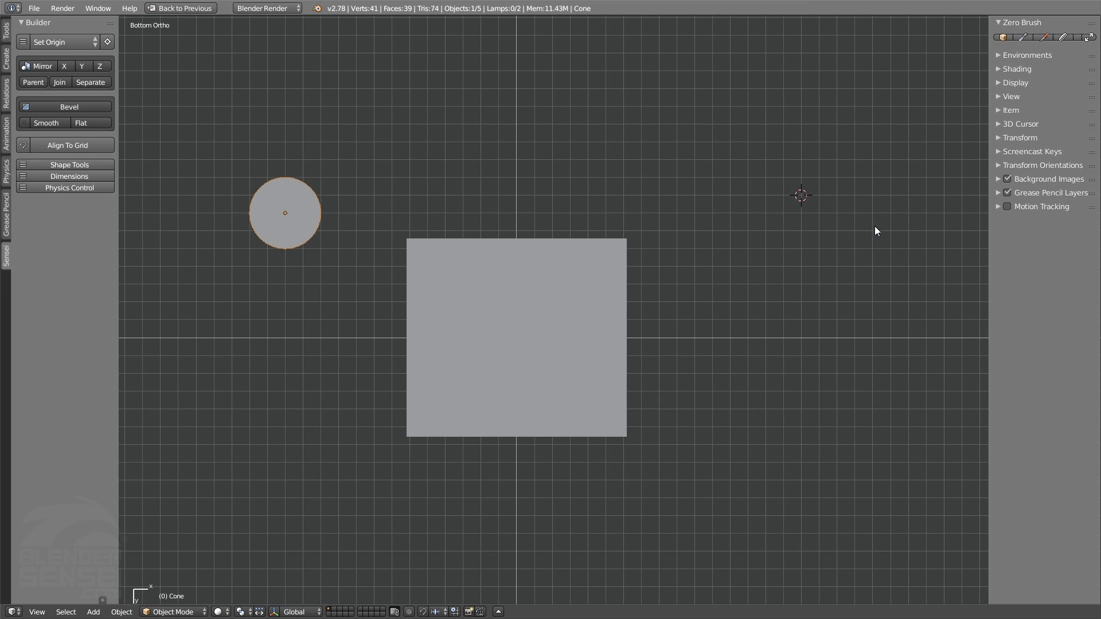
Add a torus at the 3D cursor and a UV sphere in the empty area below it, beside the cube
key(shift+a)
mouse_move(875, 227)
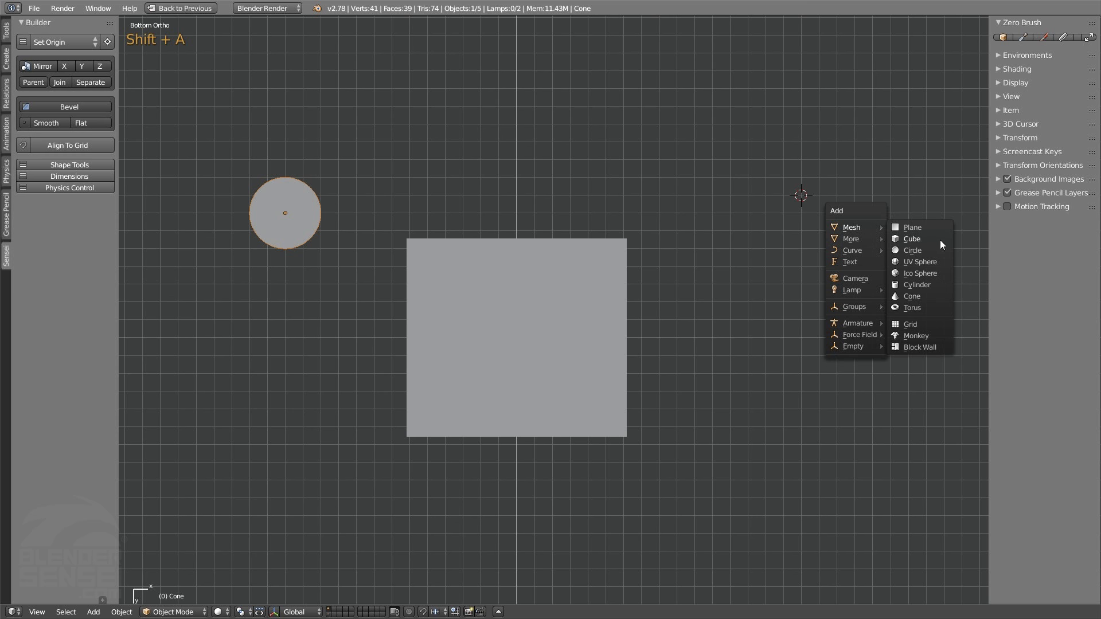
click(926, 307)
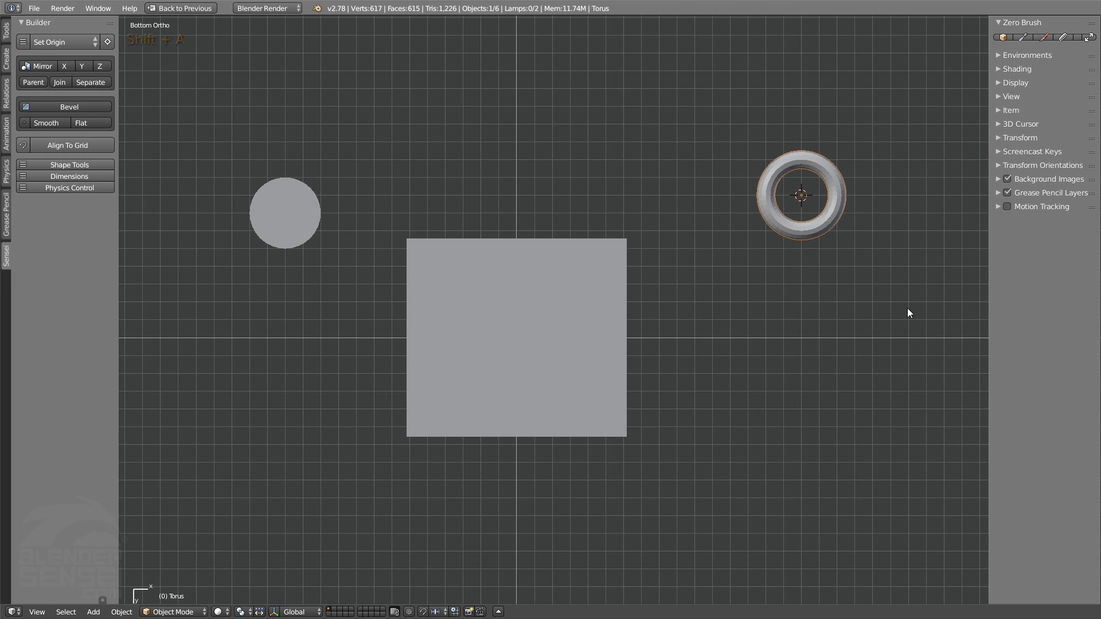
right_click(842, 445)
mouse_move(844, 447)
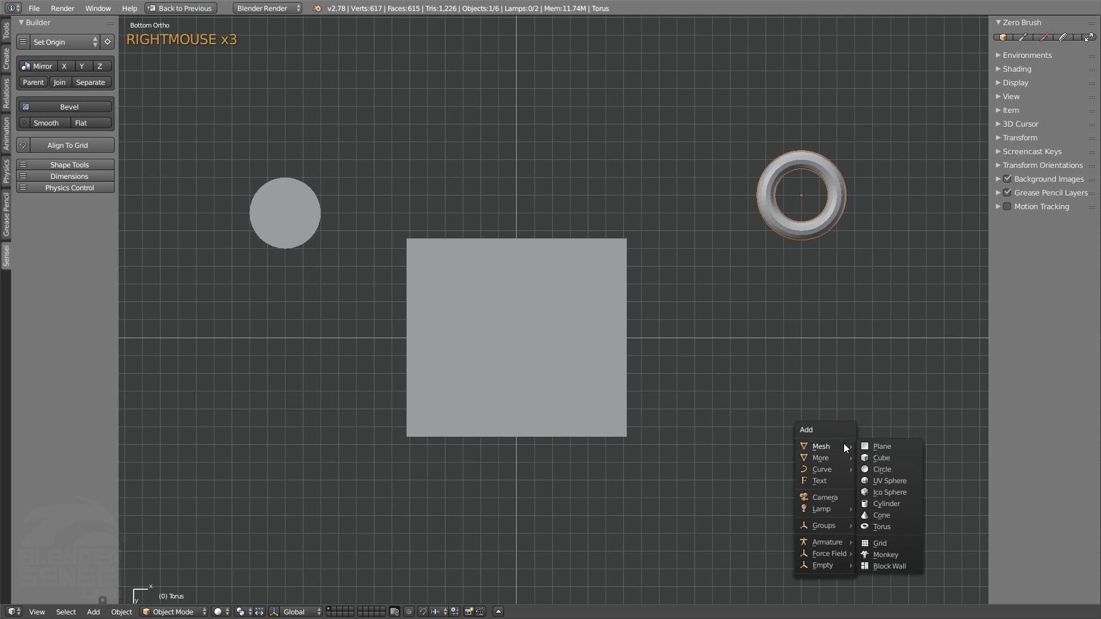
click(890, 481)
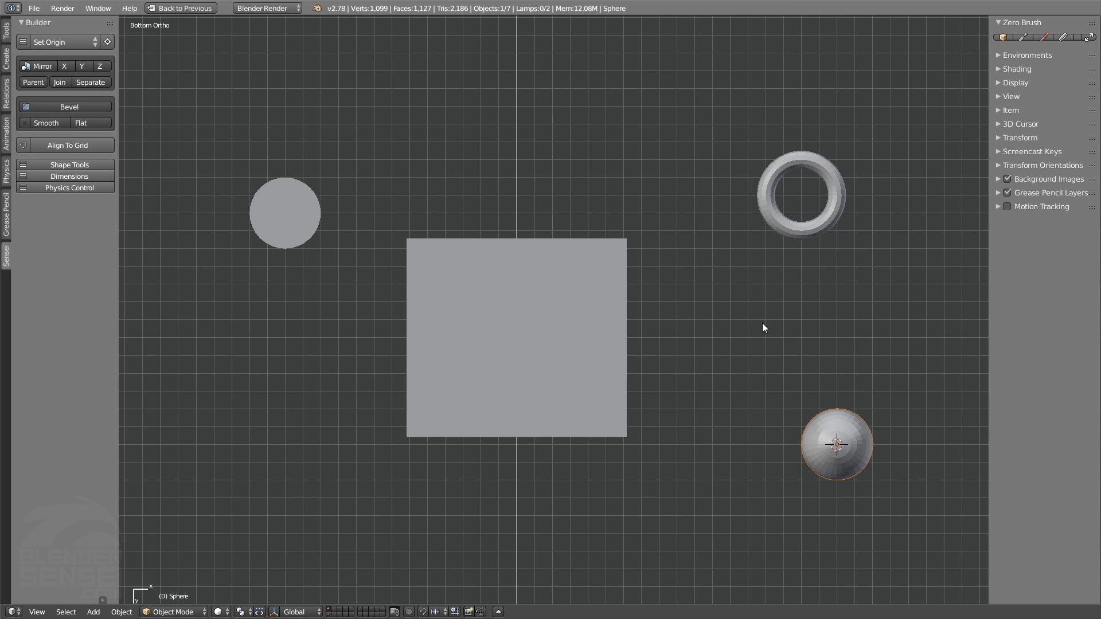
Add a Monkey mesh in the empty area above the cube's upper edge in the bottom view
right_click(606, 105)
mouse_move(609, 109)
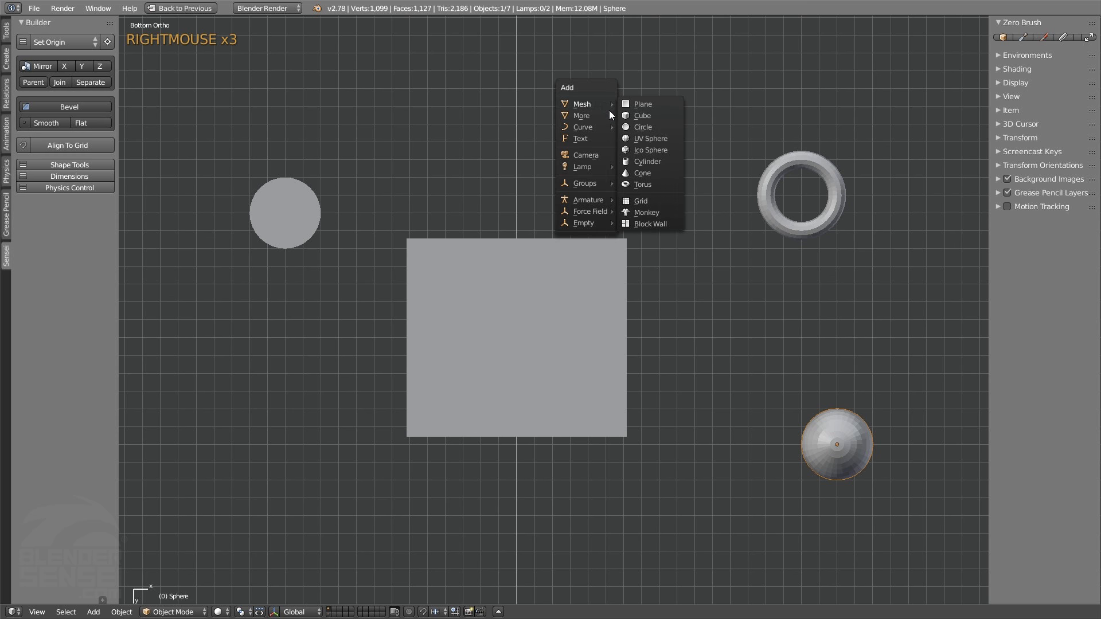
click(659, 211)
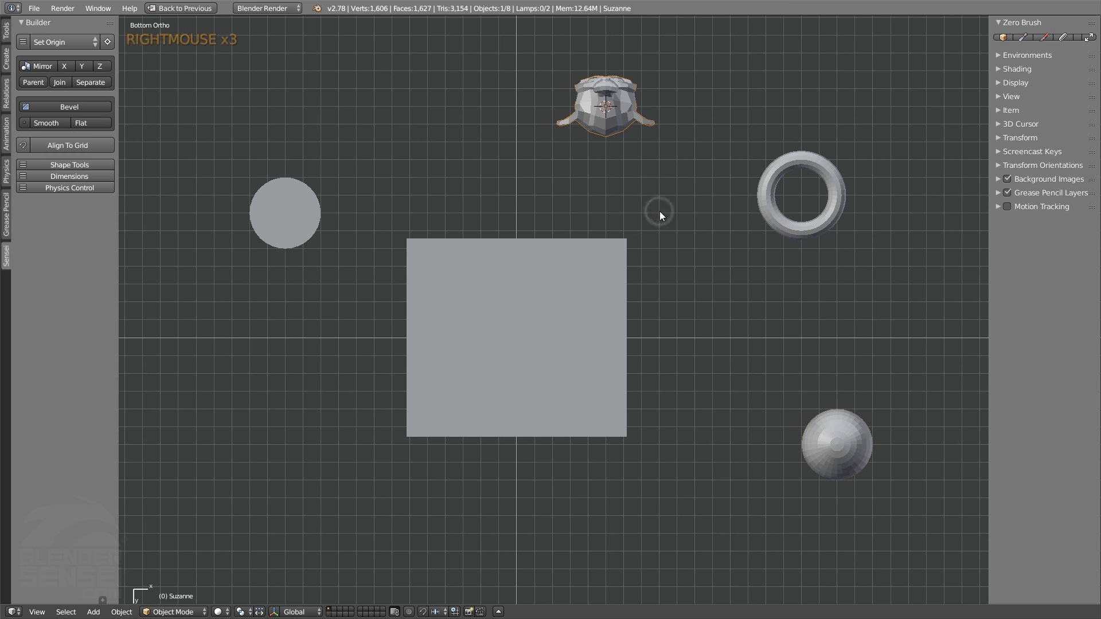
Rotate the cone, trying free rotation and the Y and X constraints before settling on rotation about the global Z axis
middle_drag(662, 219, 653, 346)
shift+middle_drag(646, 176, 547, 415)
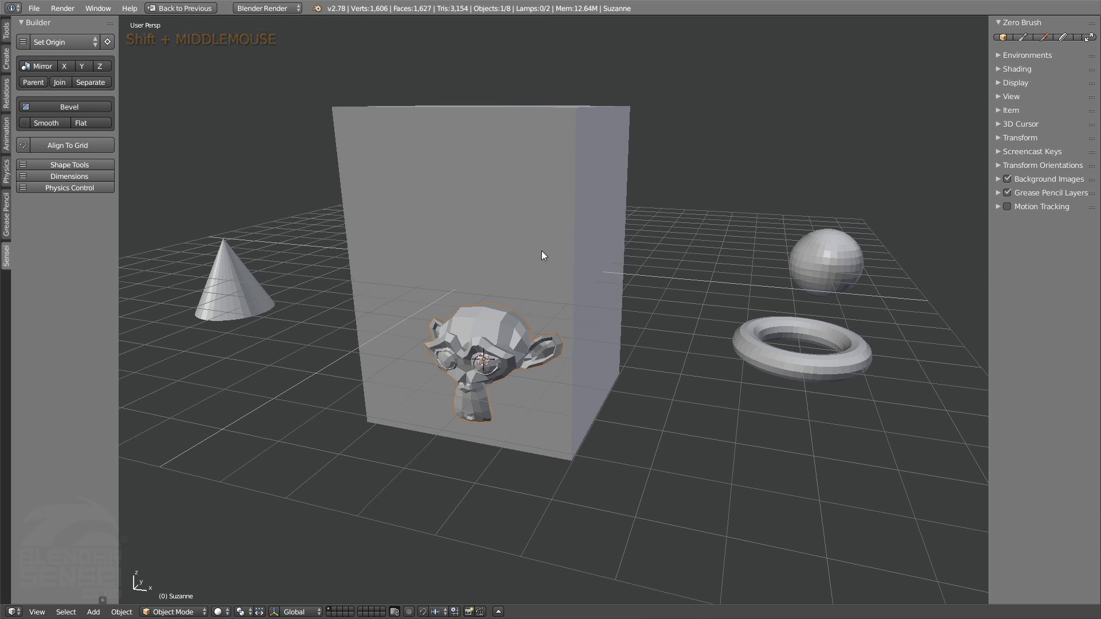
mouse_move(632, 378)
middle_down()
mouse_move(617, 405)
mouse_move(634, 397)
middle_up()
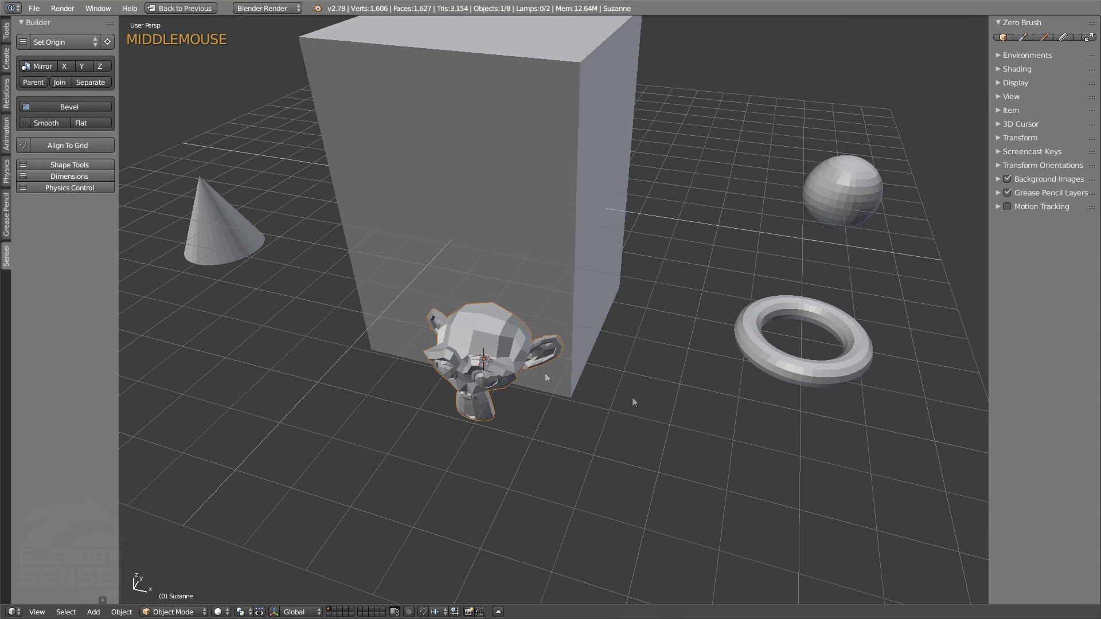
shift+middle_drag(457, 336, 574, 411)
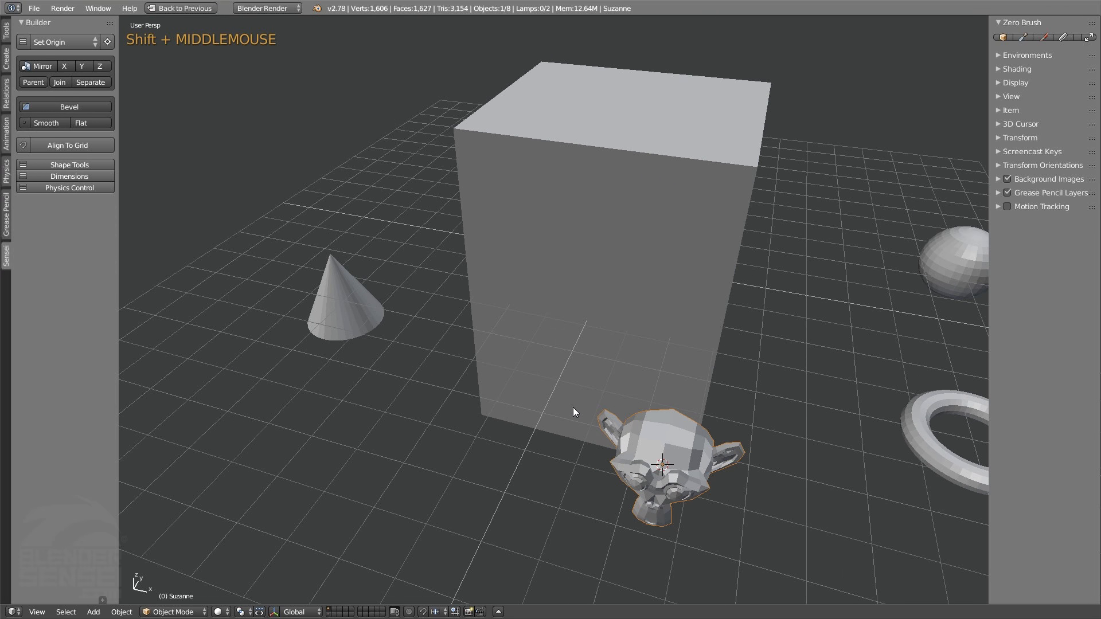
click(350, 298)
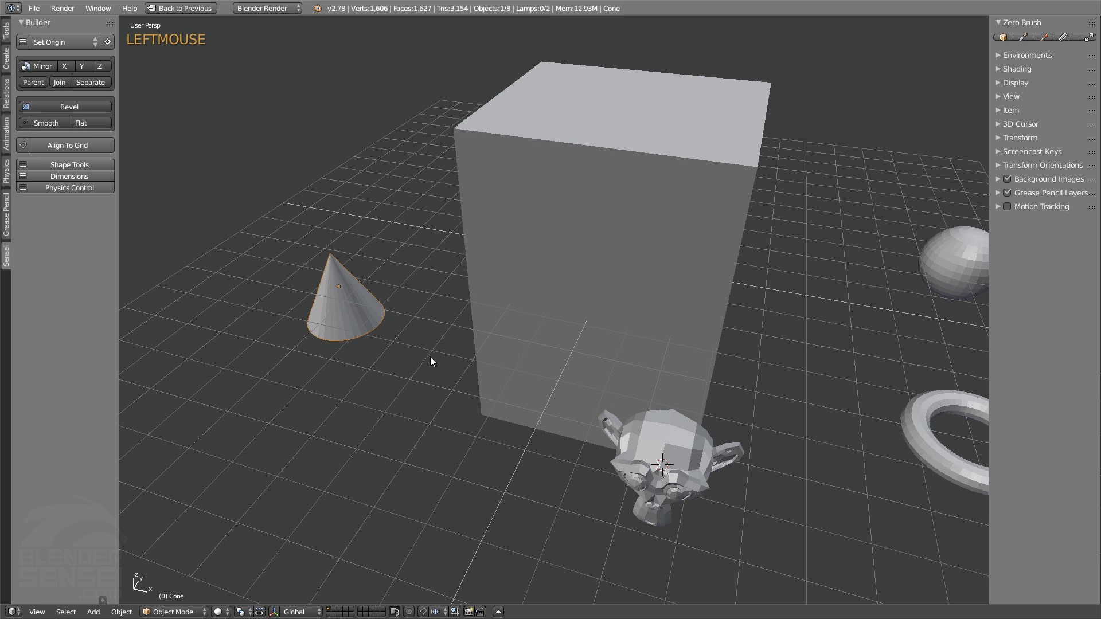
key(r)
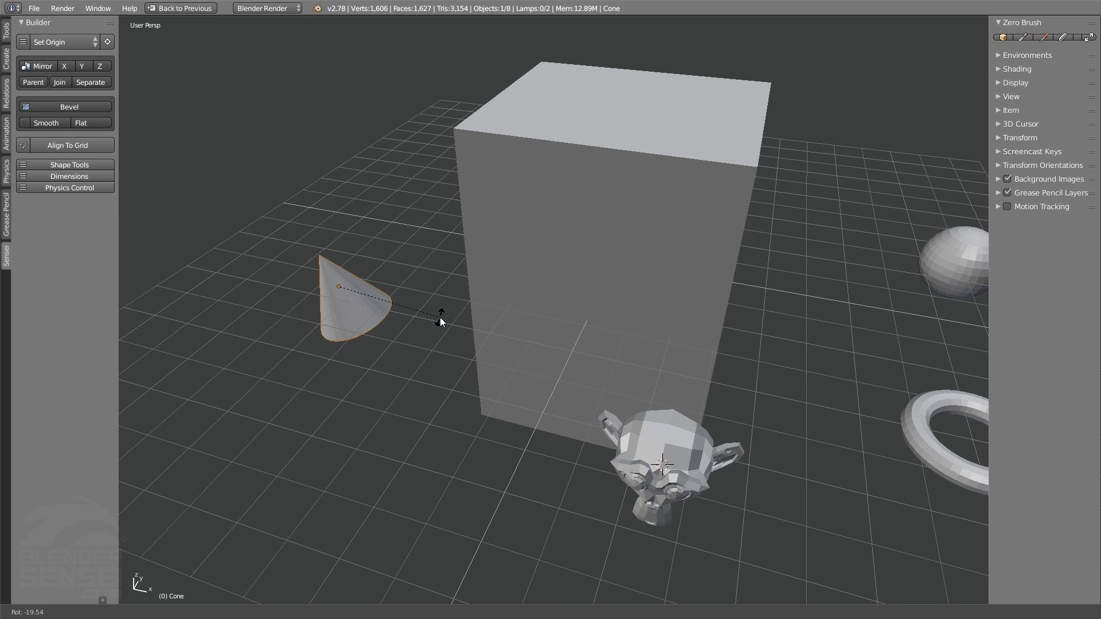
key(y)
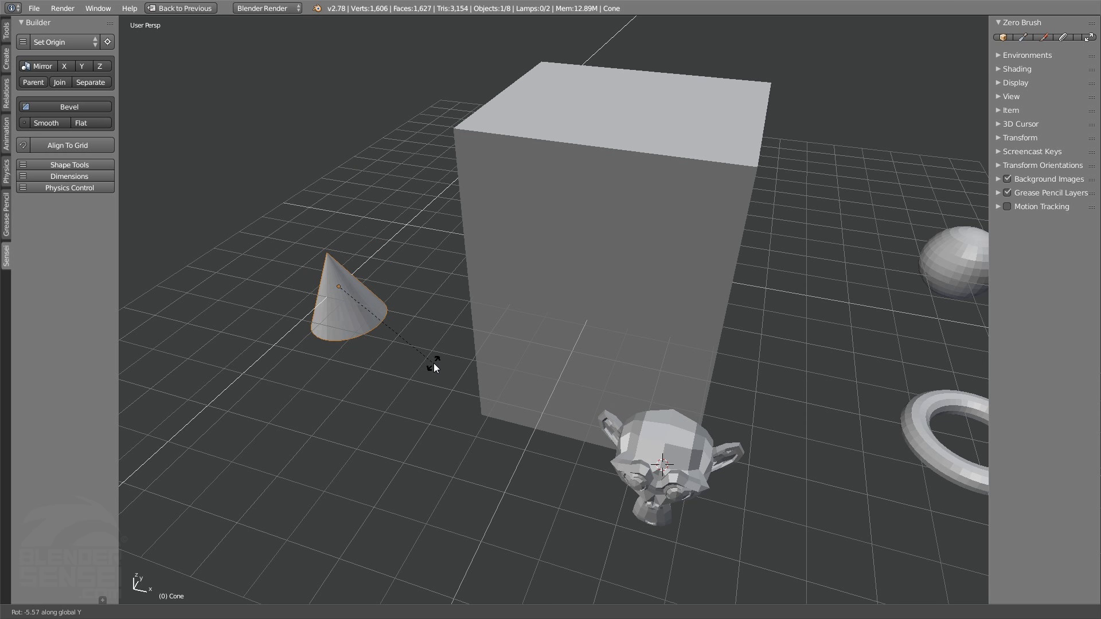
key(x)
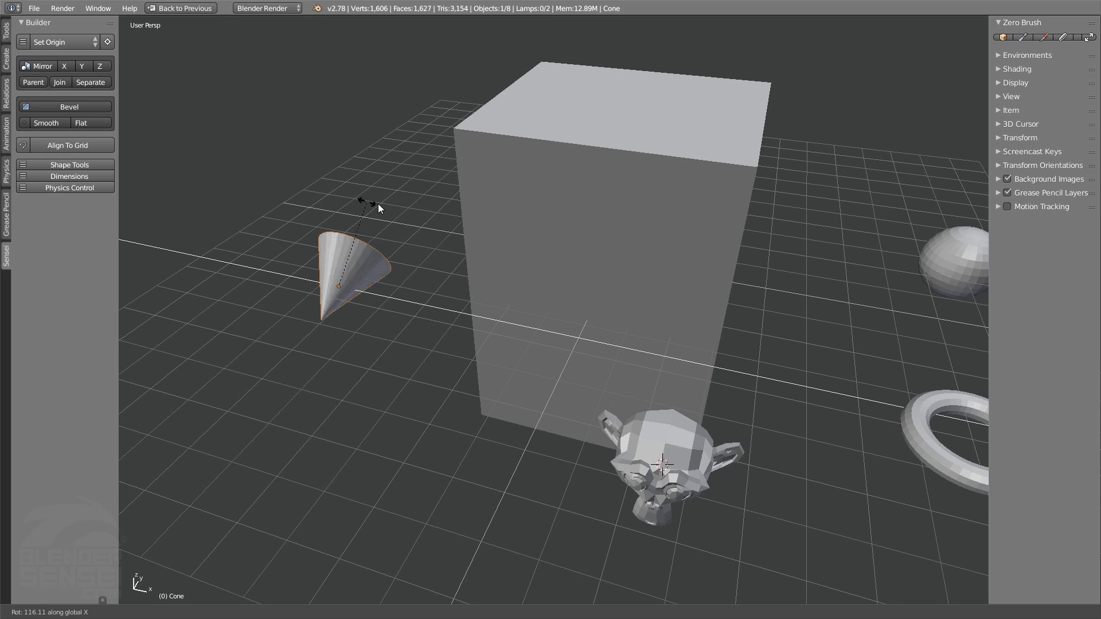
key(z)
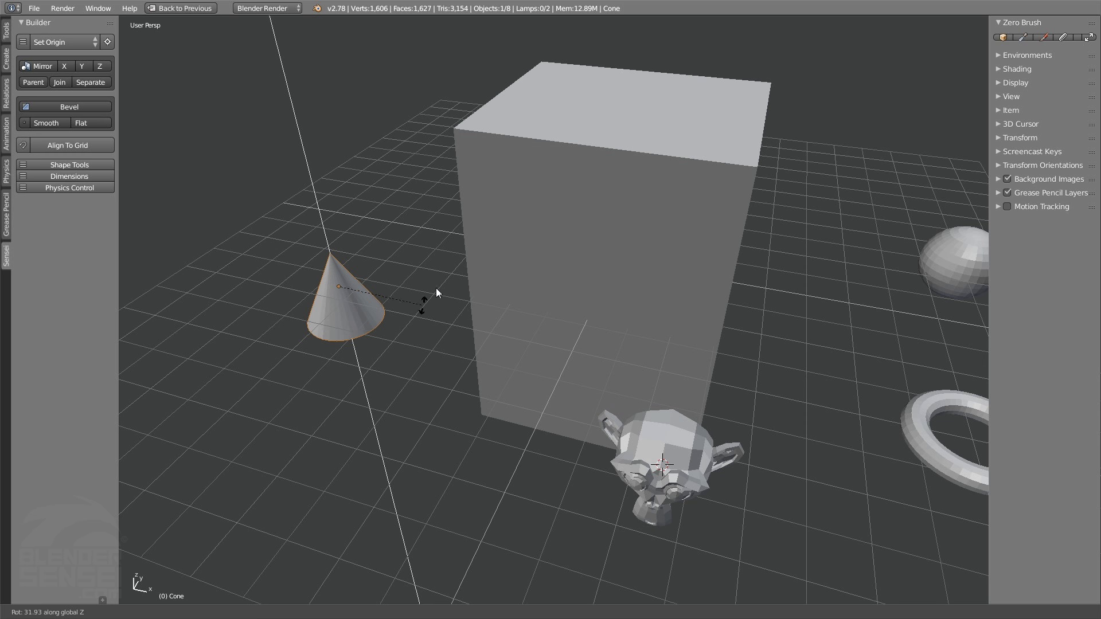
click(446, 268)
Rotate the monkey head about -68 degrees around the global X axis
click(687, 458)
shift+middle_drag(733, 480, 629, 465)
key(r)
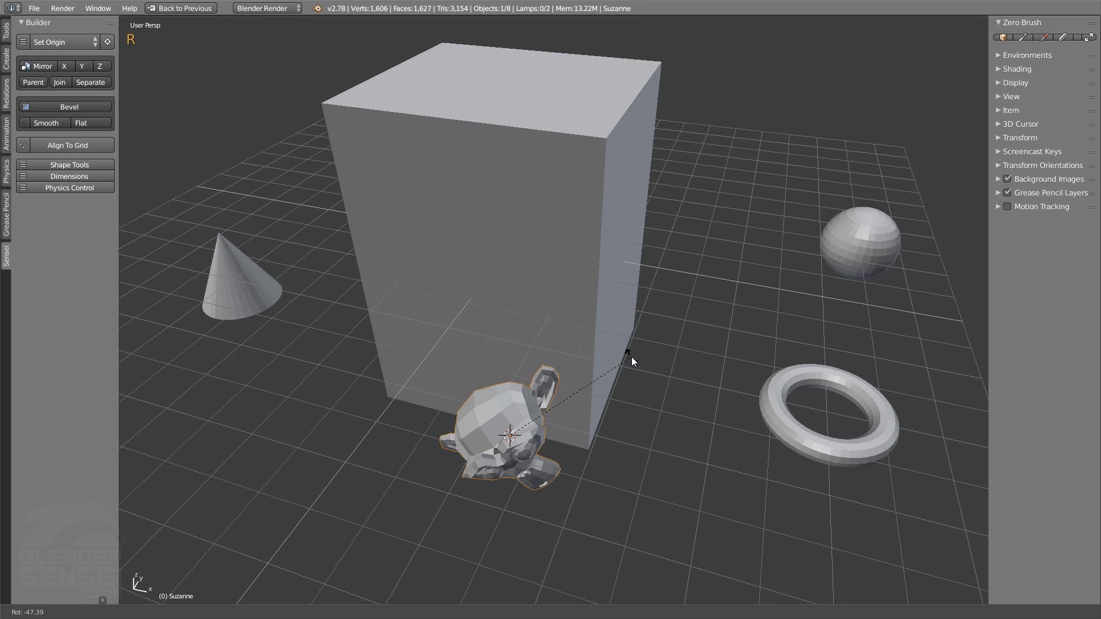
key(x)
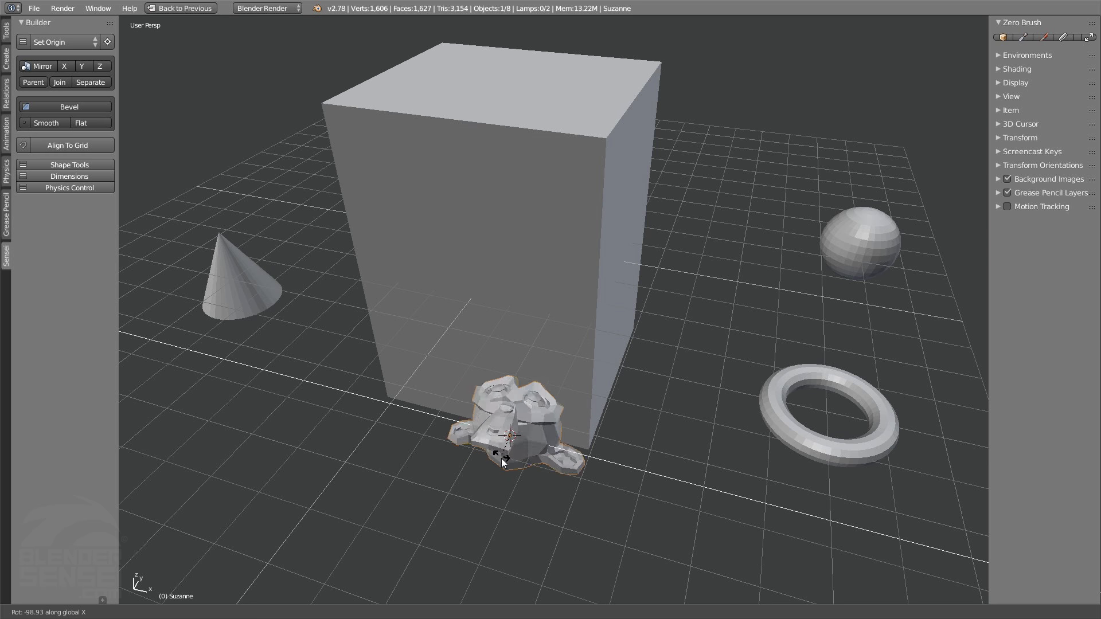
click(518, 482)
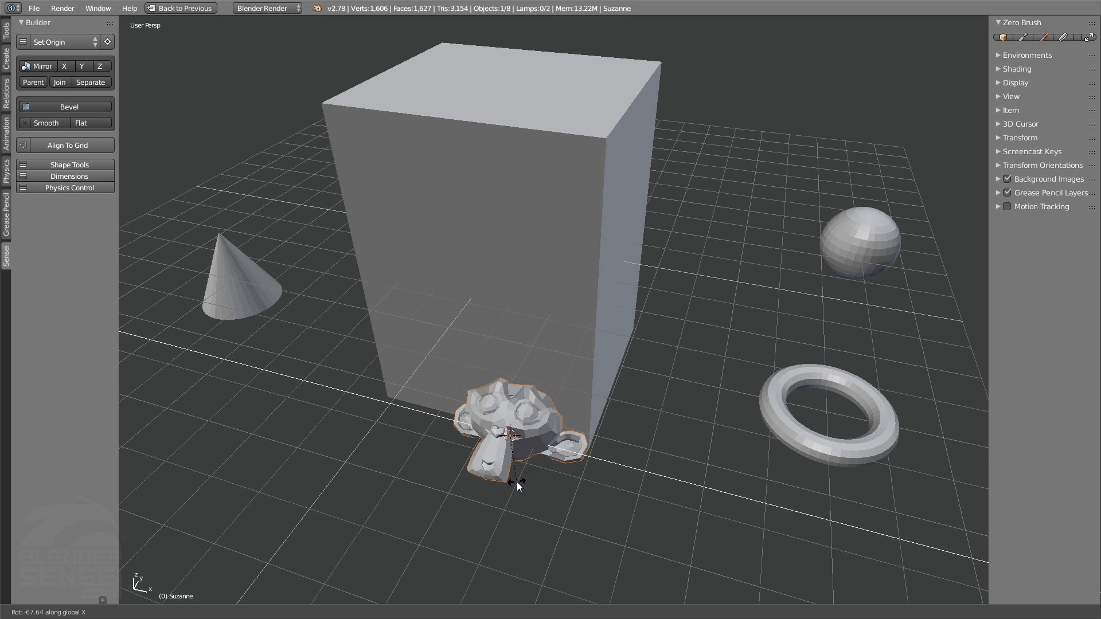
Rotate the torus around the global Y axis so that it stands tilted off the grid
click(831, 405)
shift+middle_drag(846, 418, 737, 427)
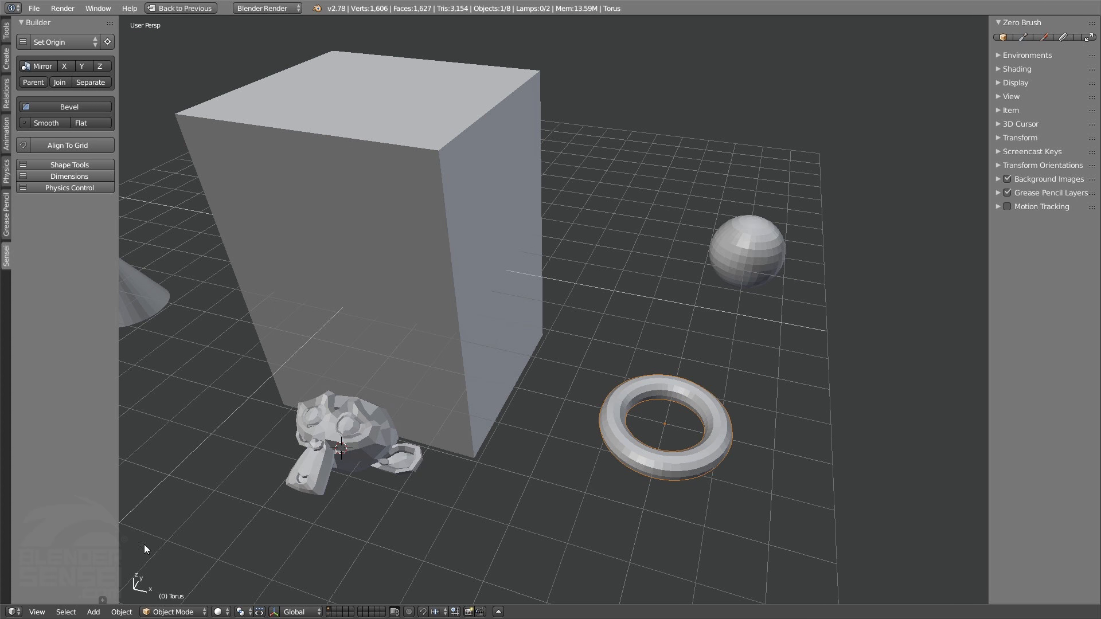
key(r)
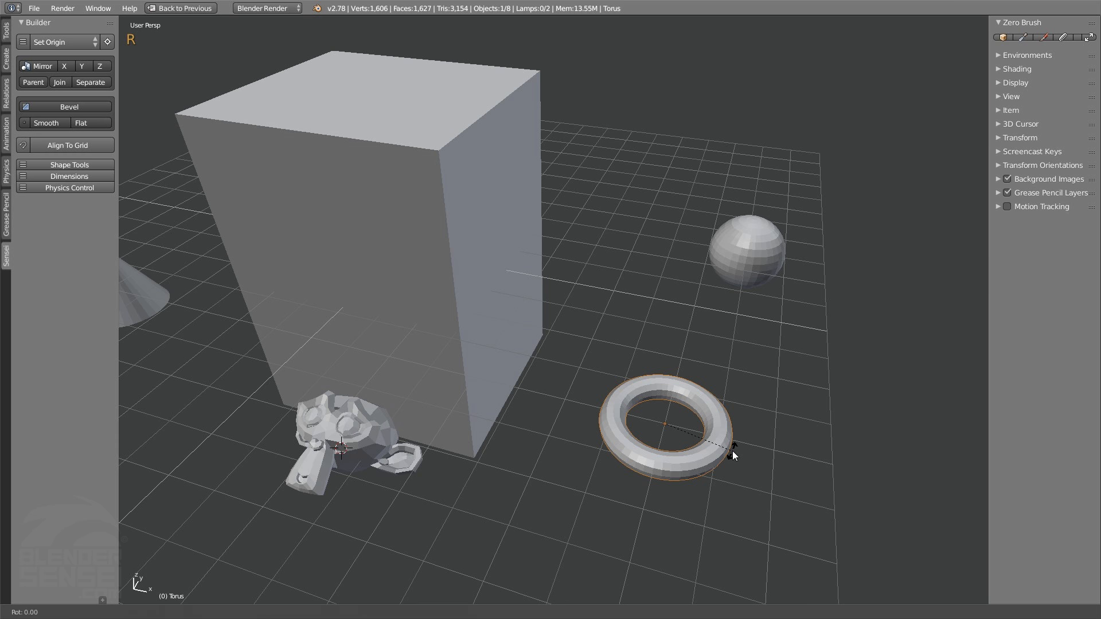
key(y)
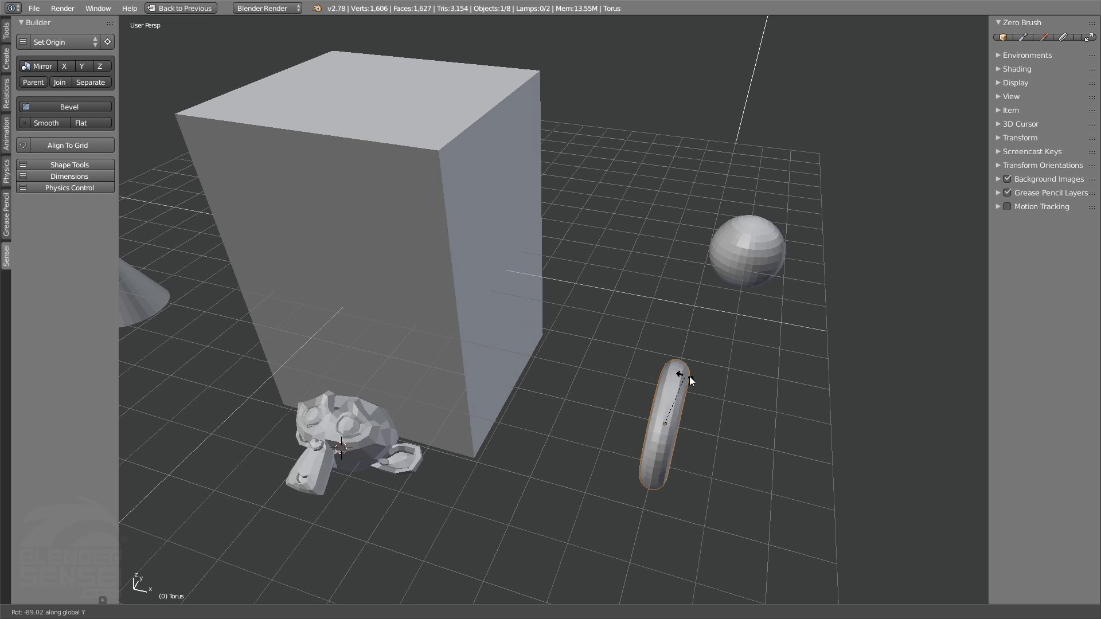
click(720, 395)
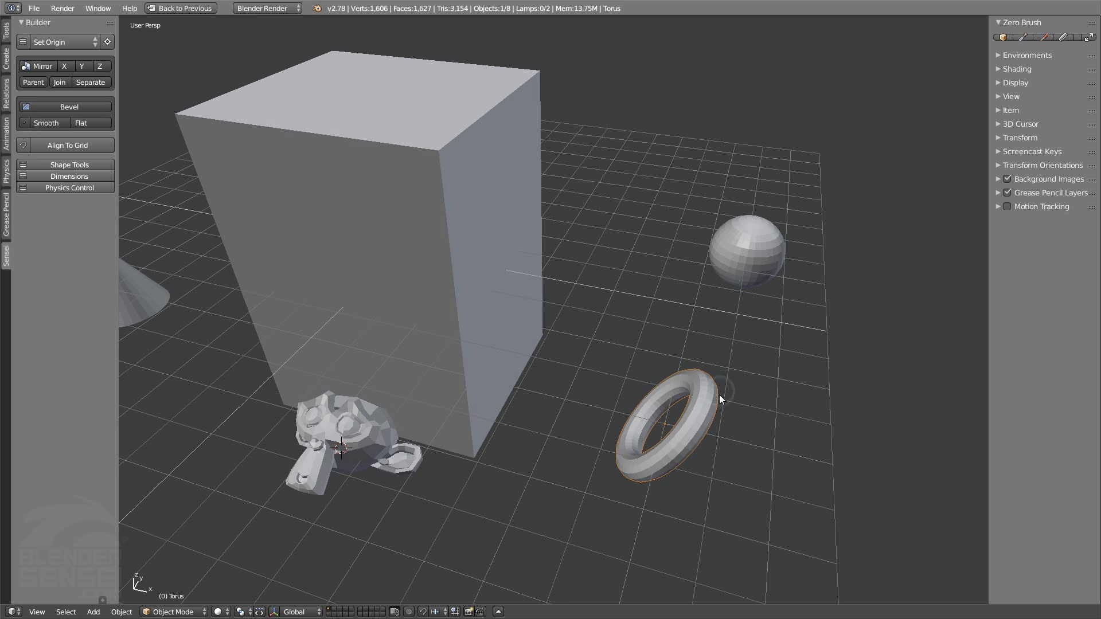
Move the sphere upward along the global Z axis, after trying free movement and the Y and X constraints
click(759, 249)
shift+middle_drag(769, 301, 665, 419)
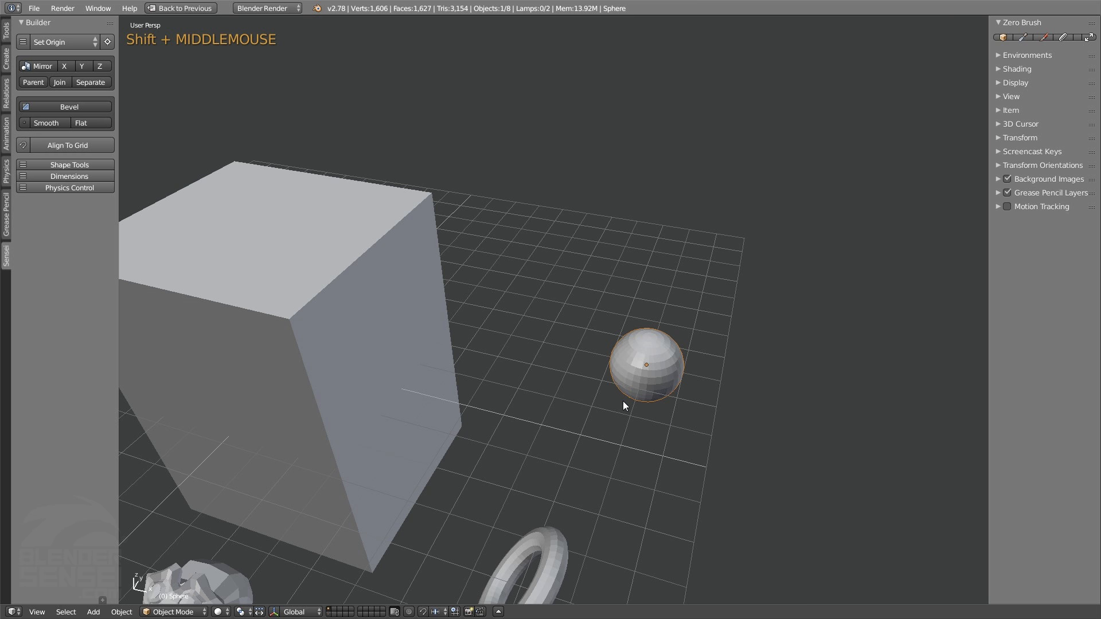
key(g)
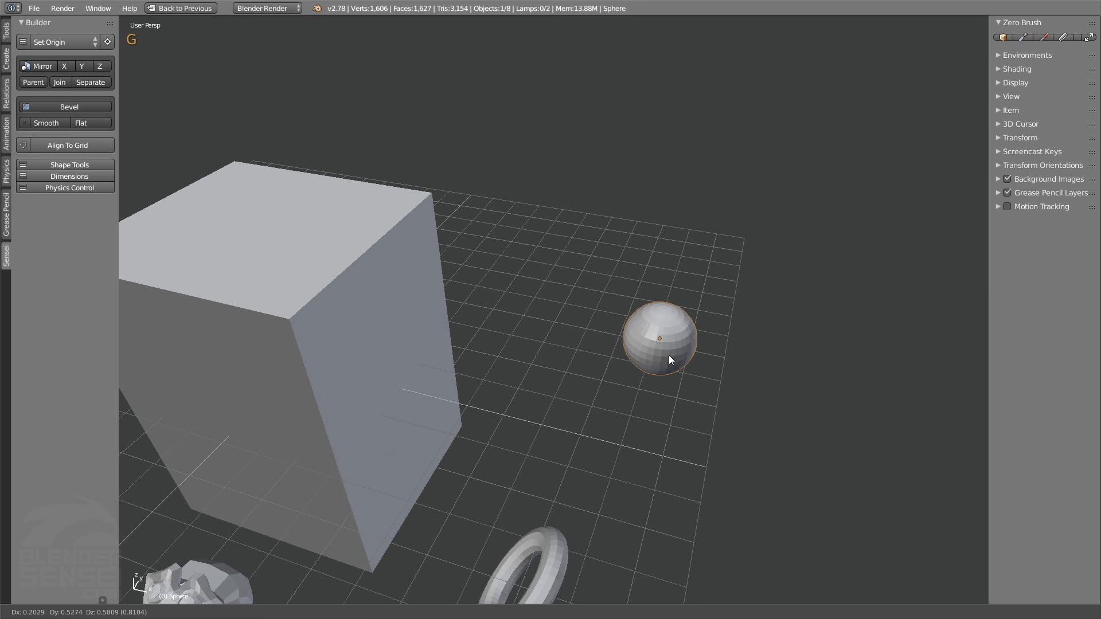
key(y)
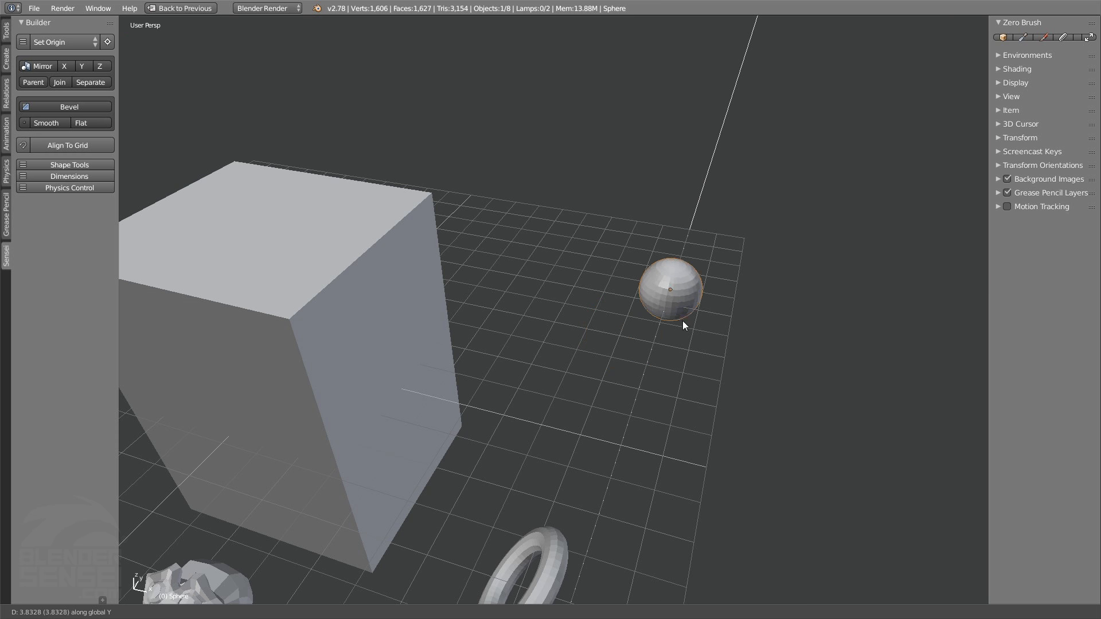
key(x)
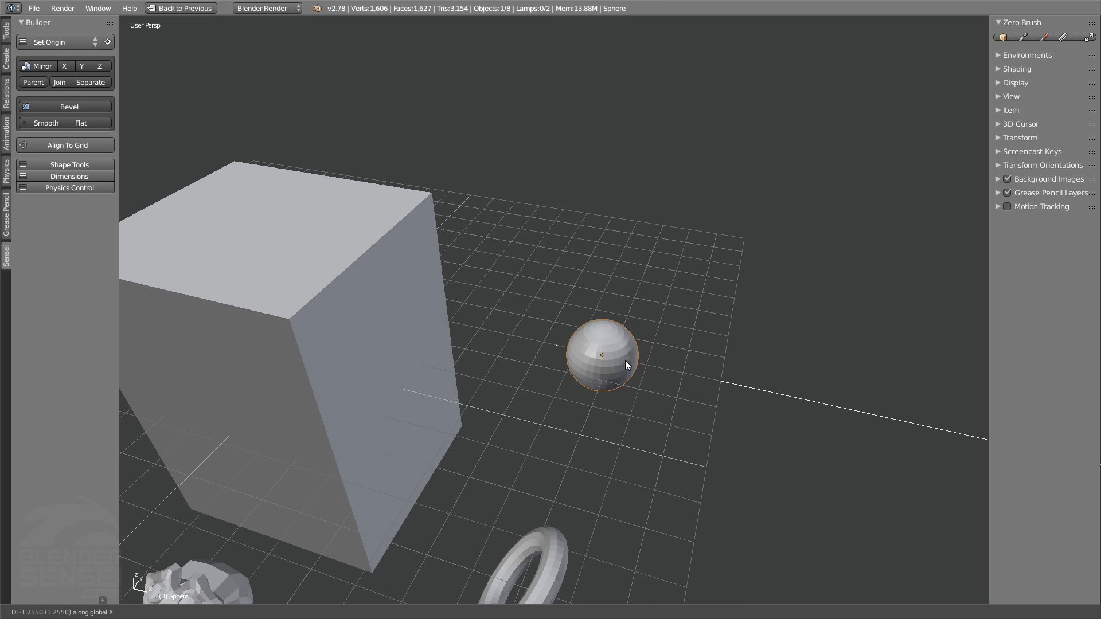
key(z)
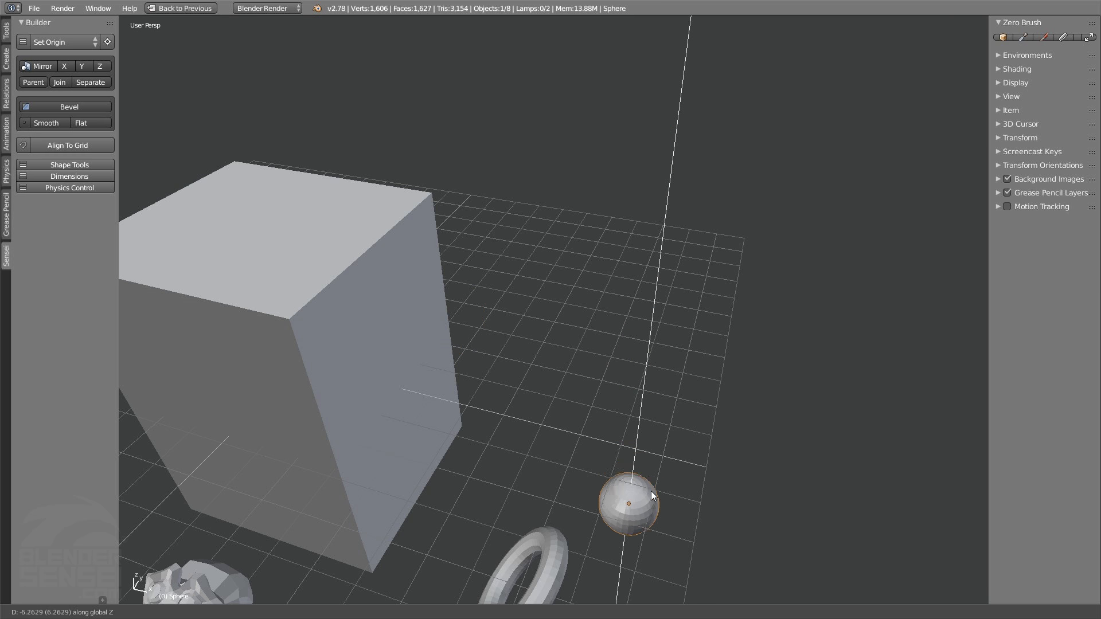
click(670, 247)
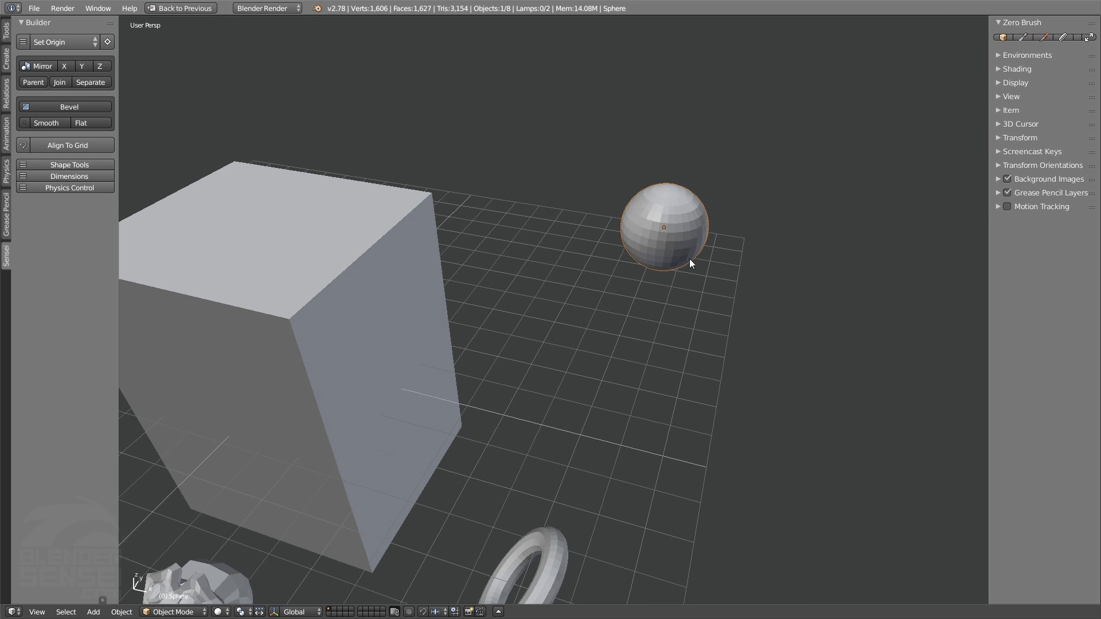
key(g)
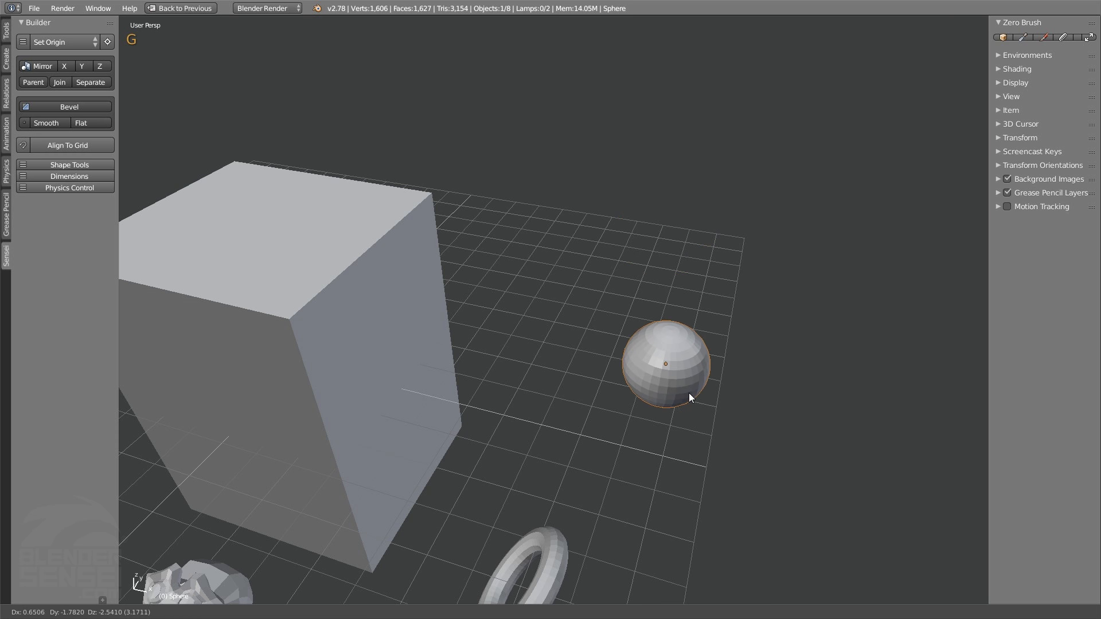
key(z)
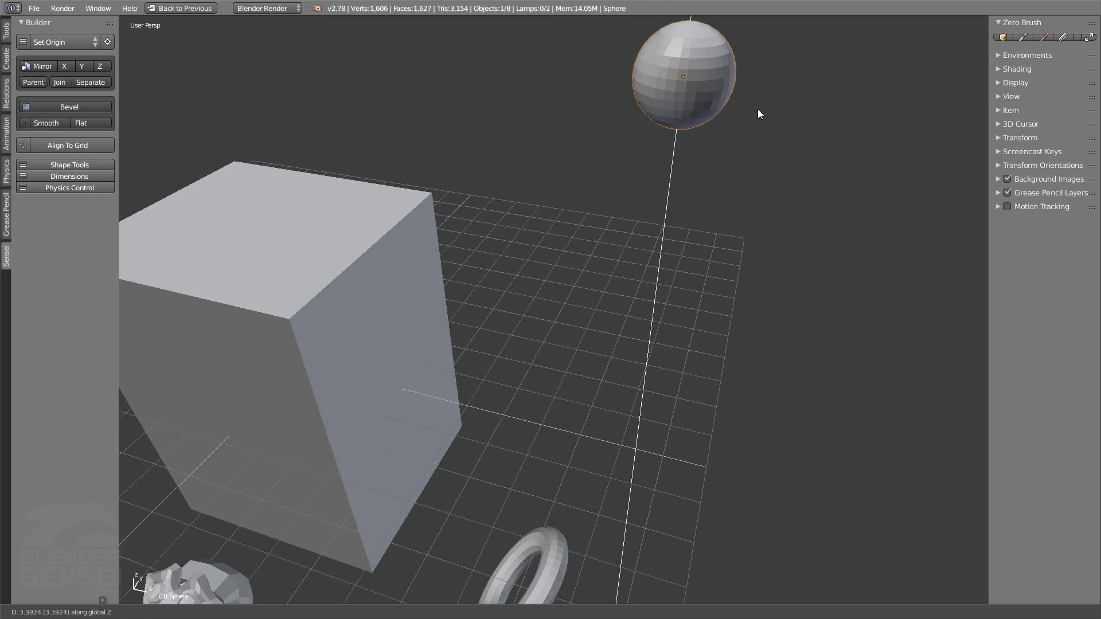
right_click(781, 69)
Raise the sphere further along the global Z axis, trying free movement and the X and Y constraints first
middle_drag(696, 255, 639, 298)
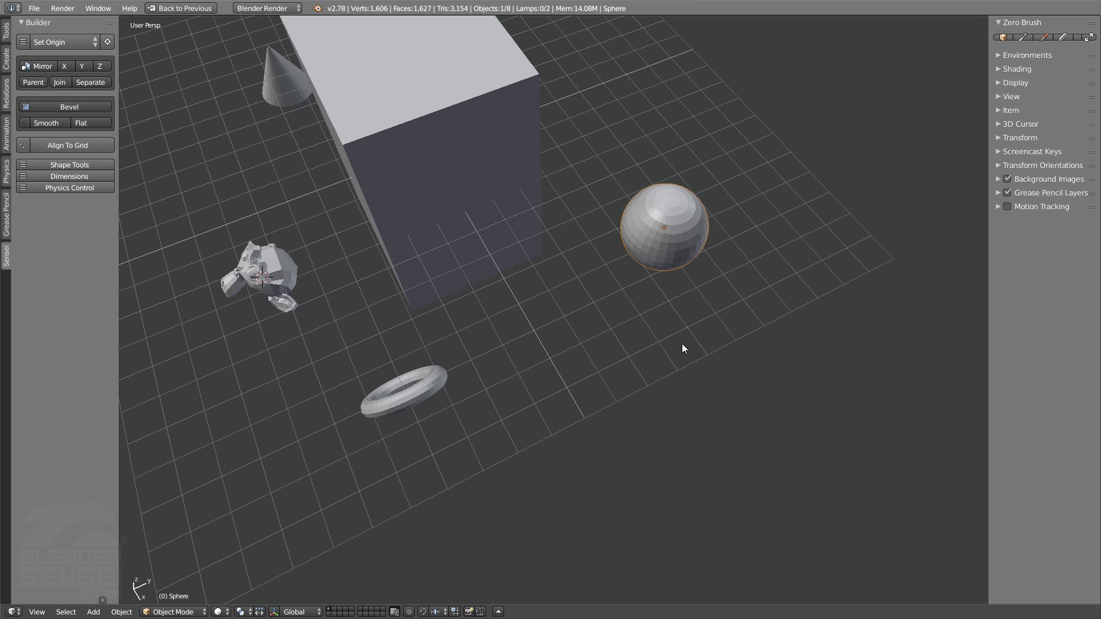
middle_drag(681, 345, 739, 276)
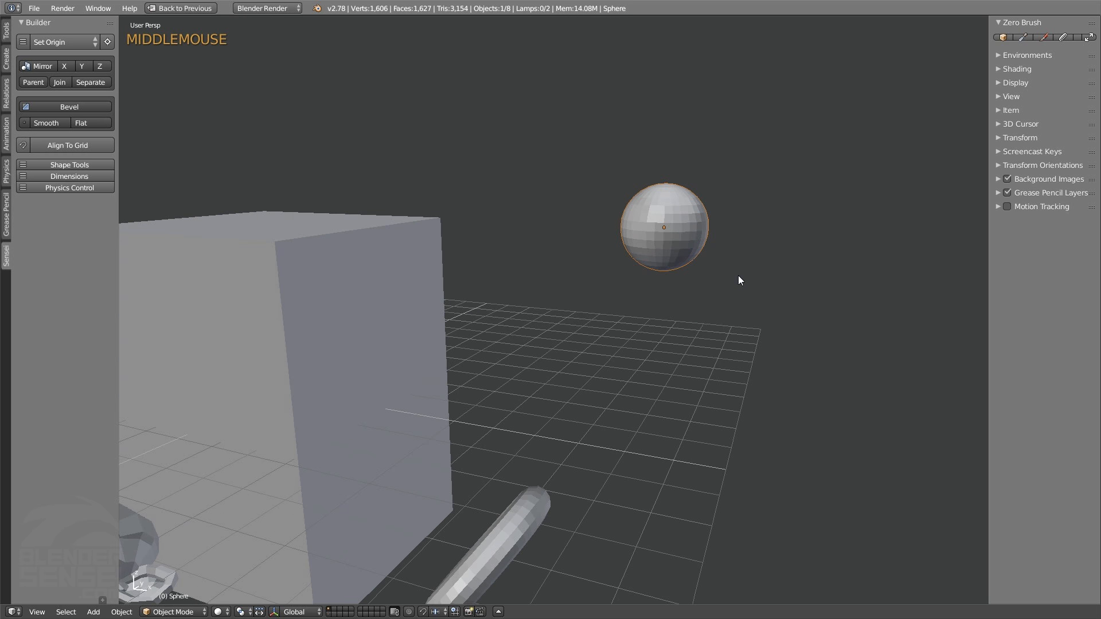
key(s)
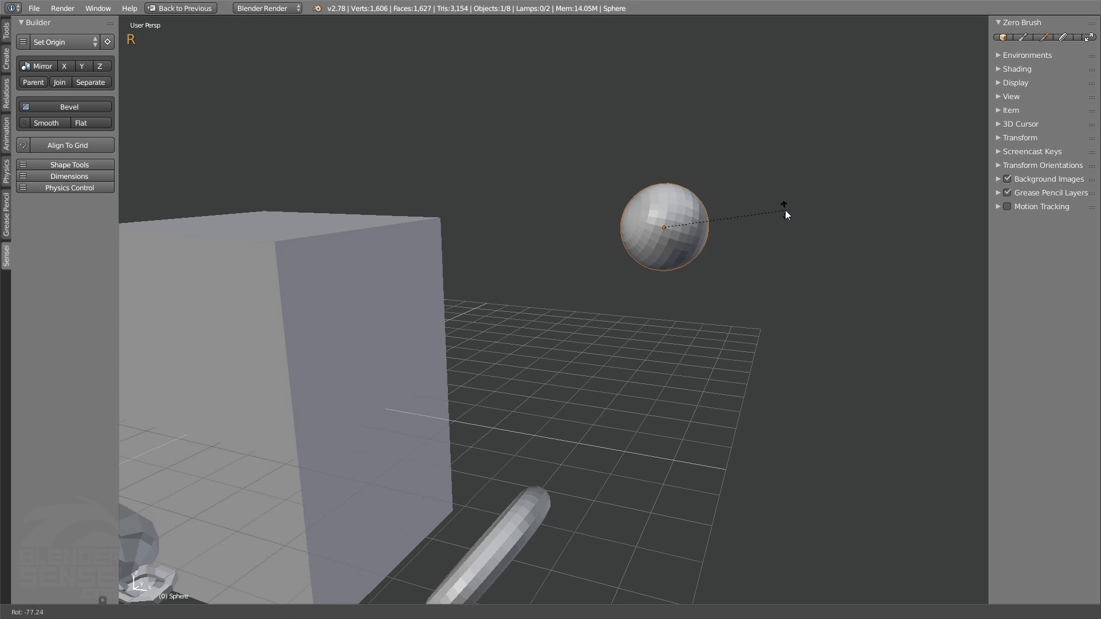
key(g)
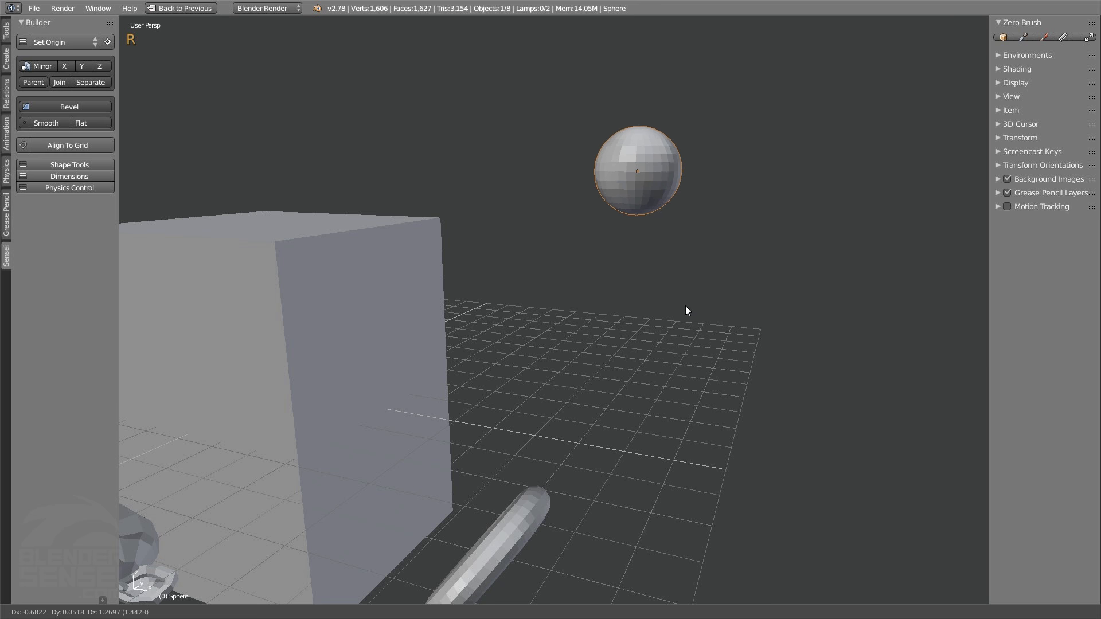
key(x)
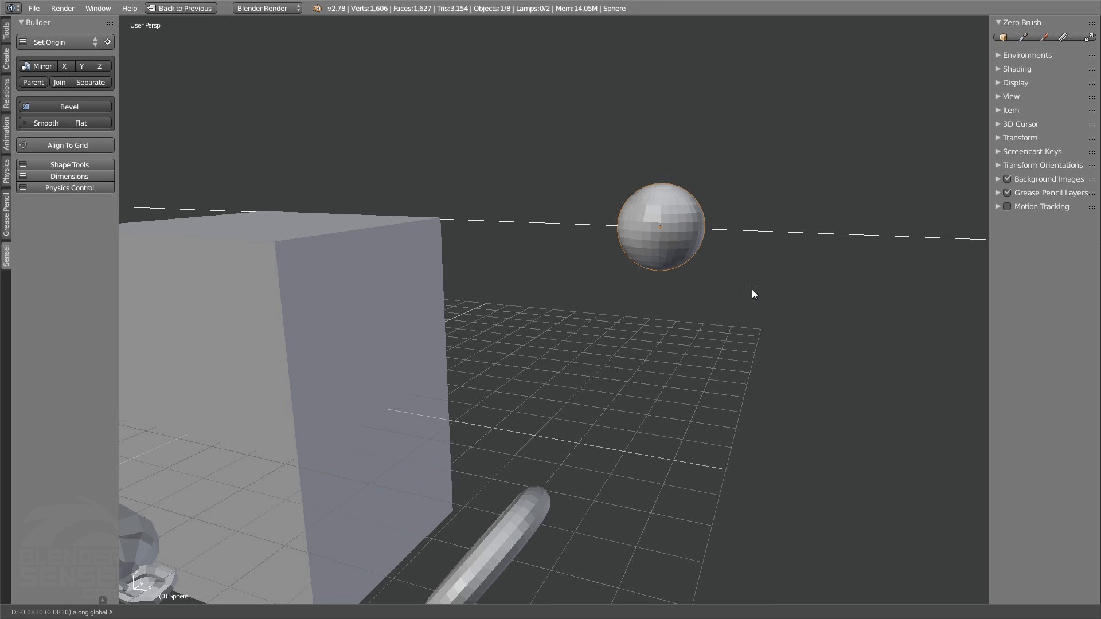
key(y)
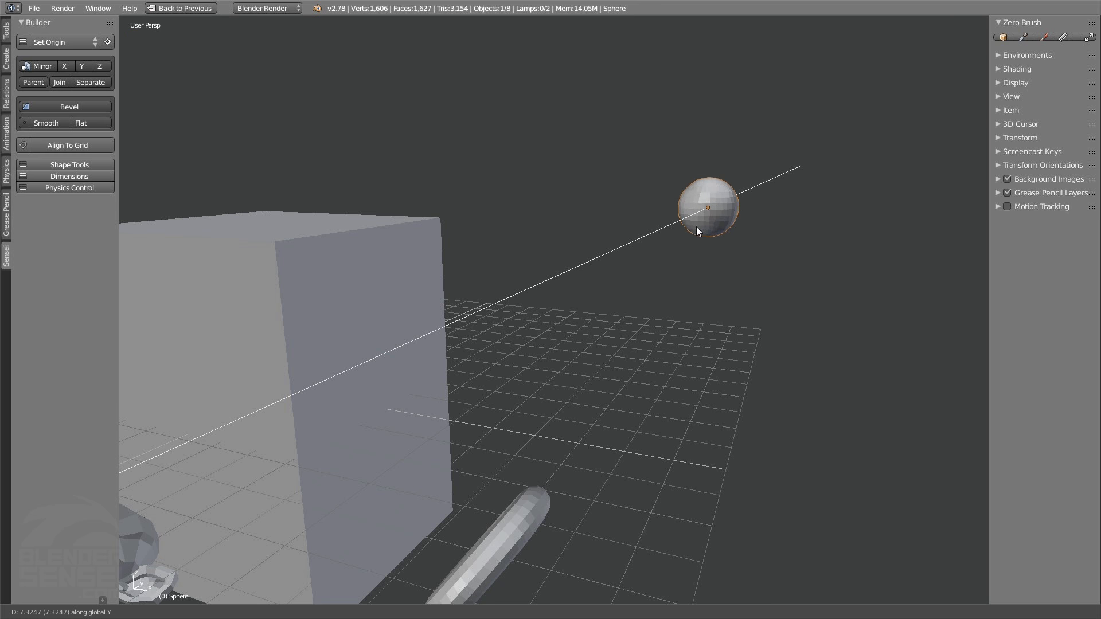
key(z)
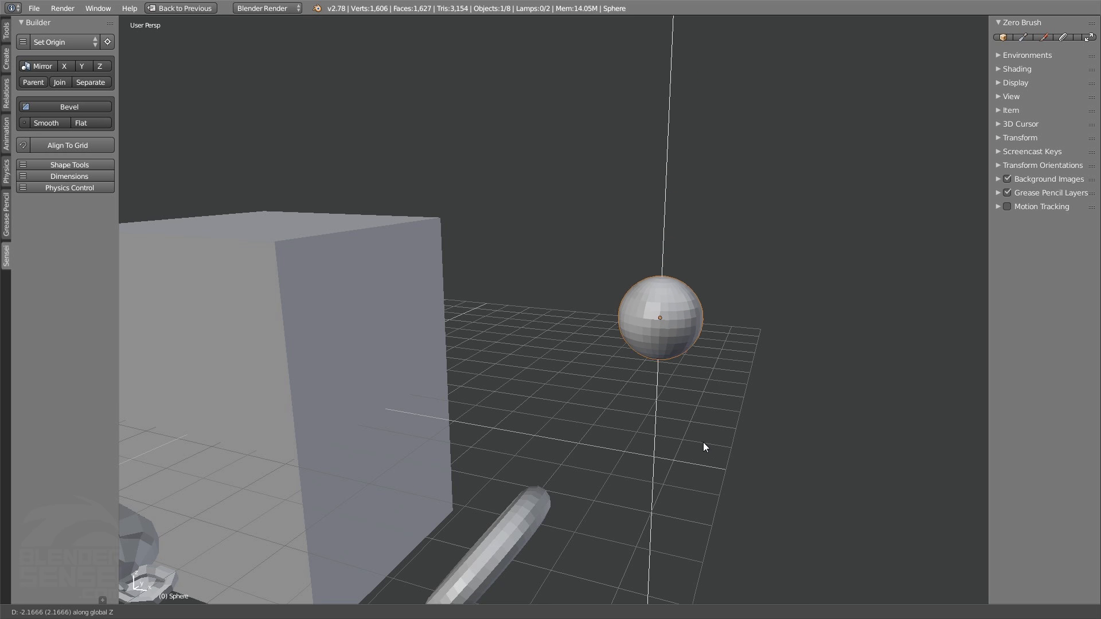
click(718, 286)
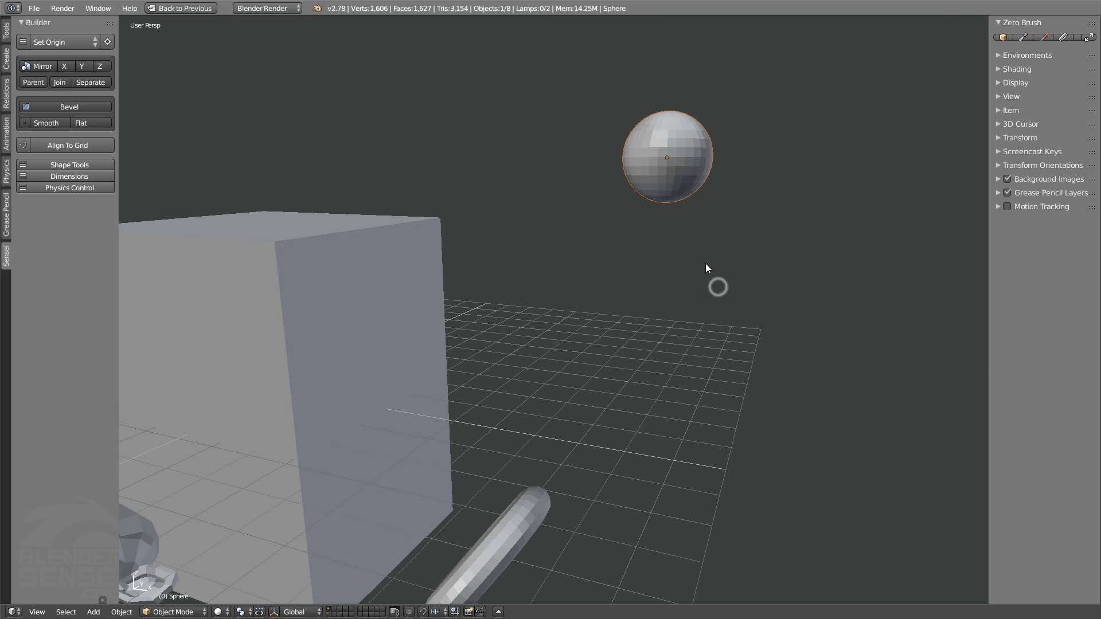
Select the large cube in the middle of the scene and view it from above
middle_drag(705, 263, 594, 276)
shift+middle_drag(551, 204, 648, 378)
middle_drag(546, 331, 660, 229)
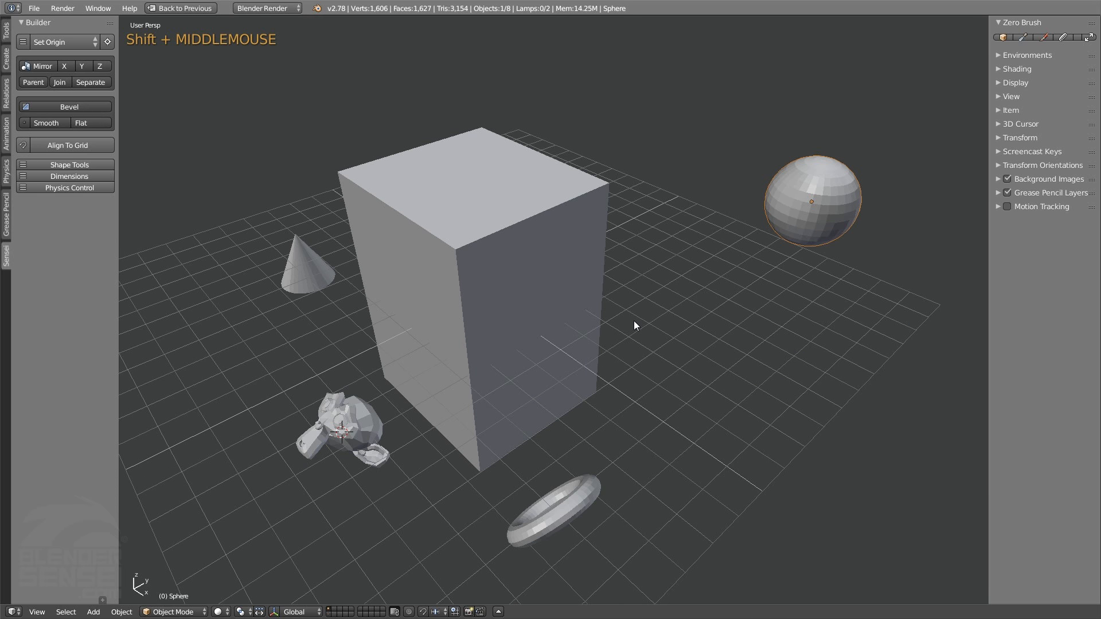
shift+middle_drag(564, 289, 663, 278)
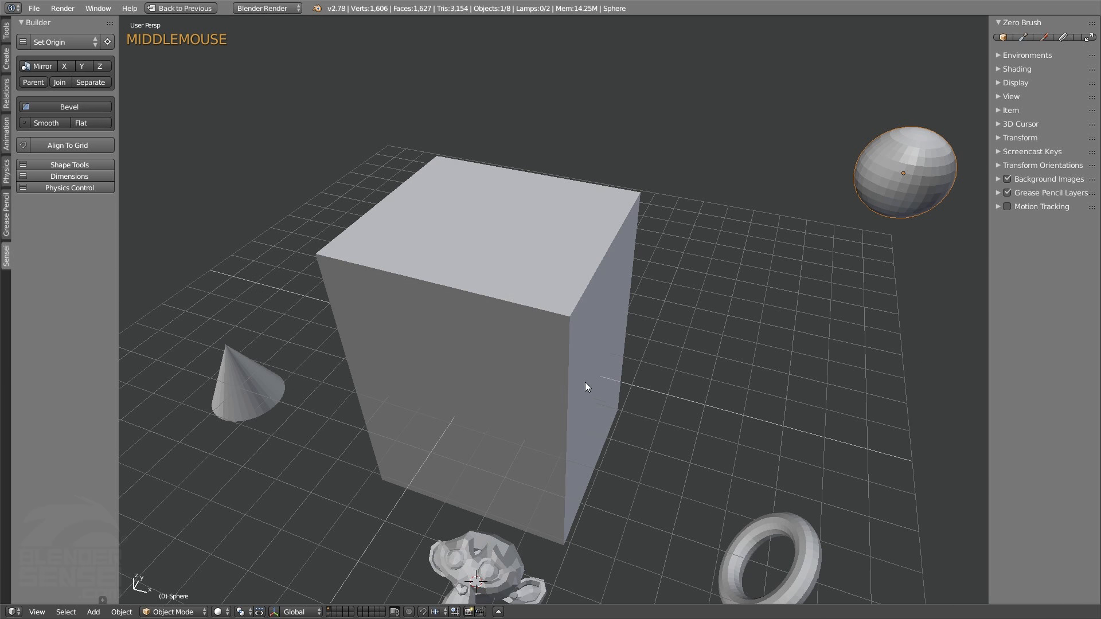
click(497, 265)
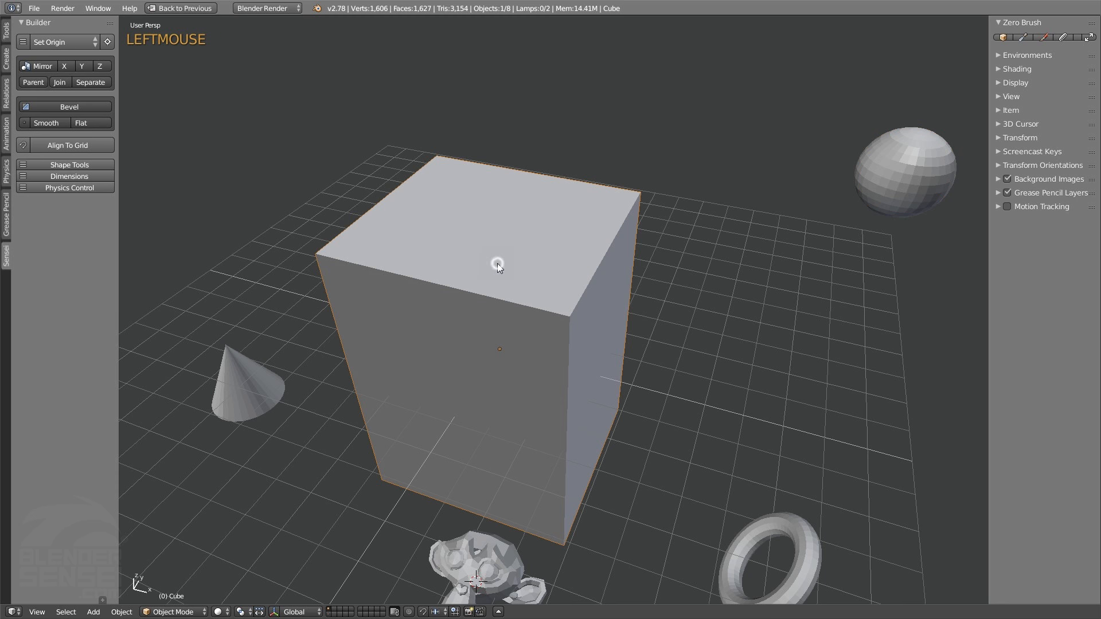
middle_drag(432, 349, 388, 383)
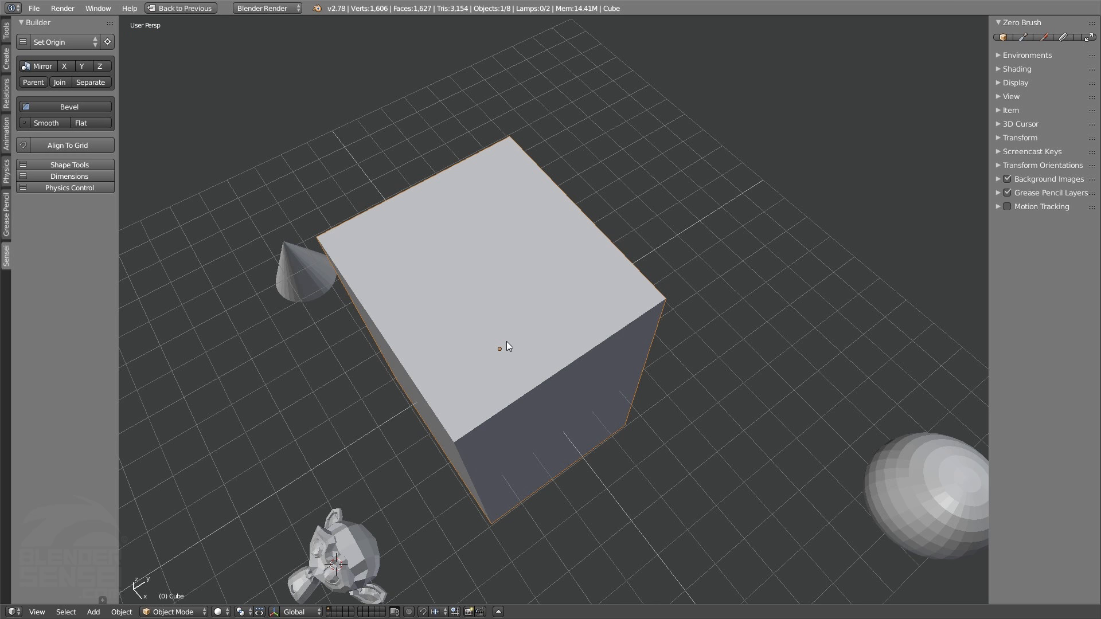
key(g)
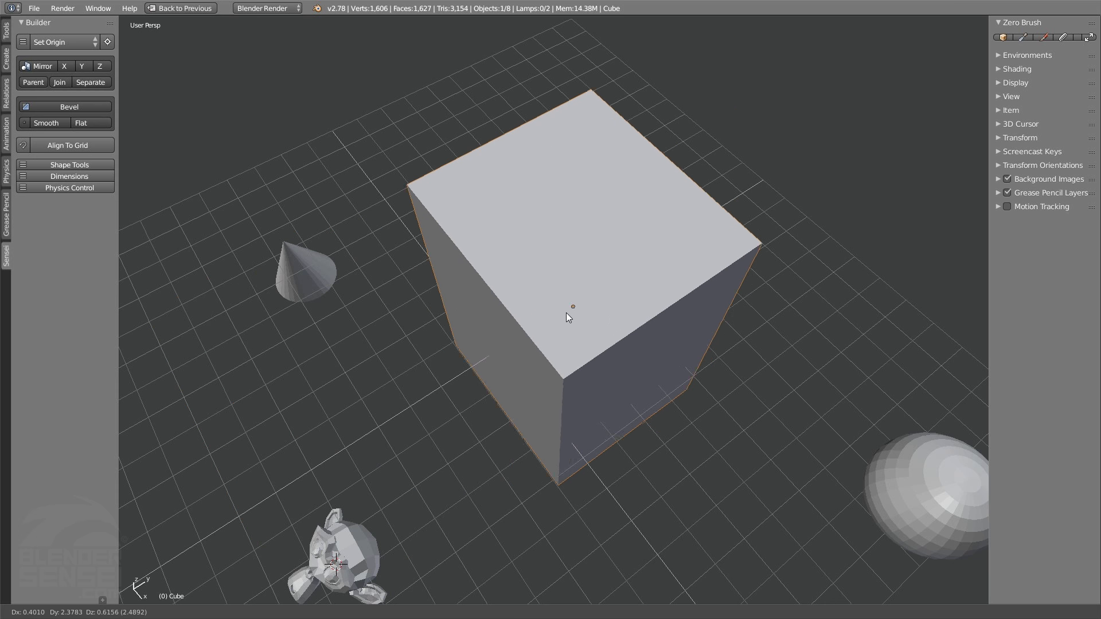
key(y)
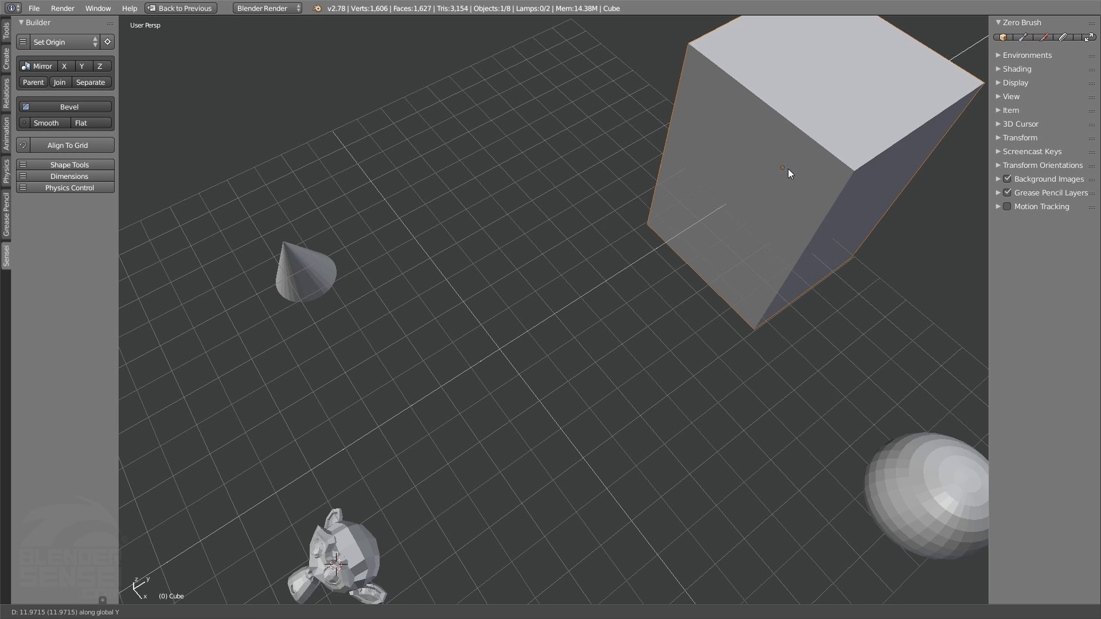
right_click(794, 172)
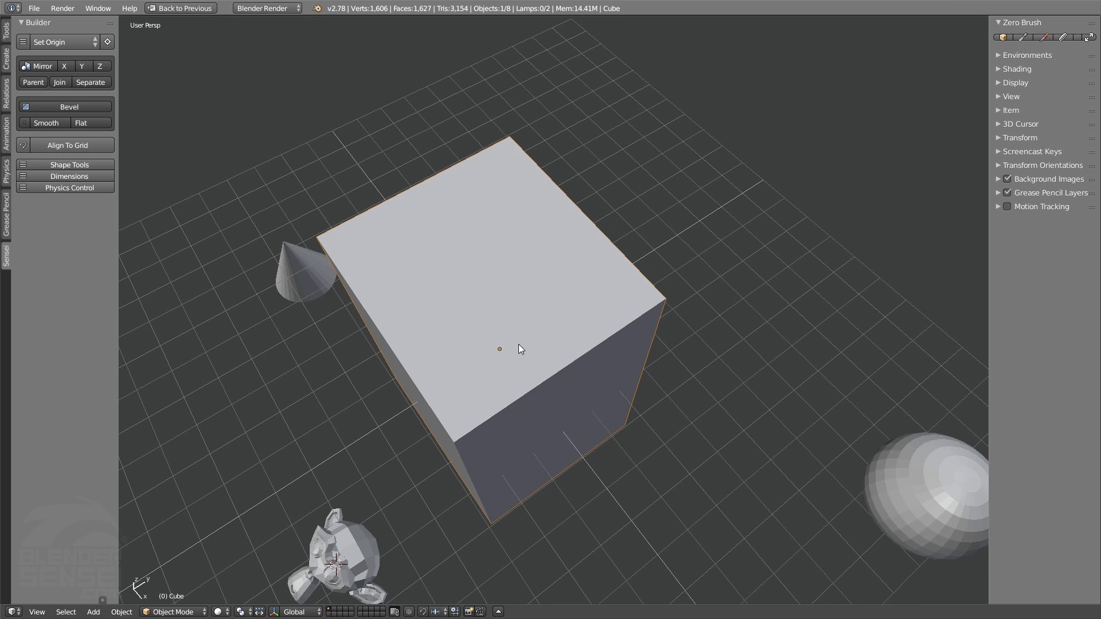
Move the cube along the global Y axis, switching to the X constraint and back to Y before placing it
key(g)
key(y)
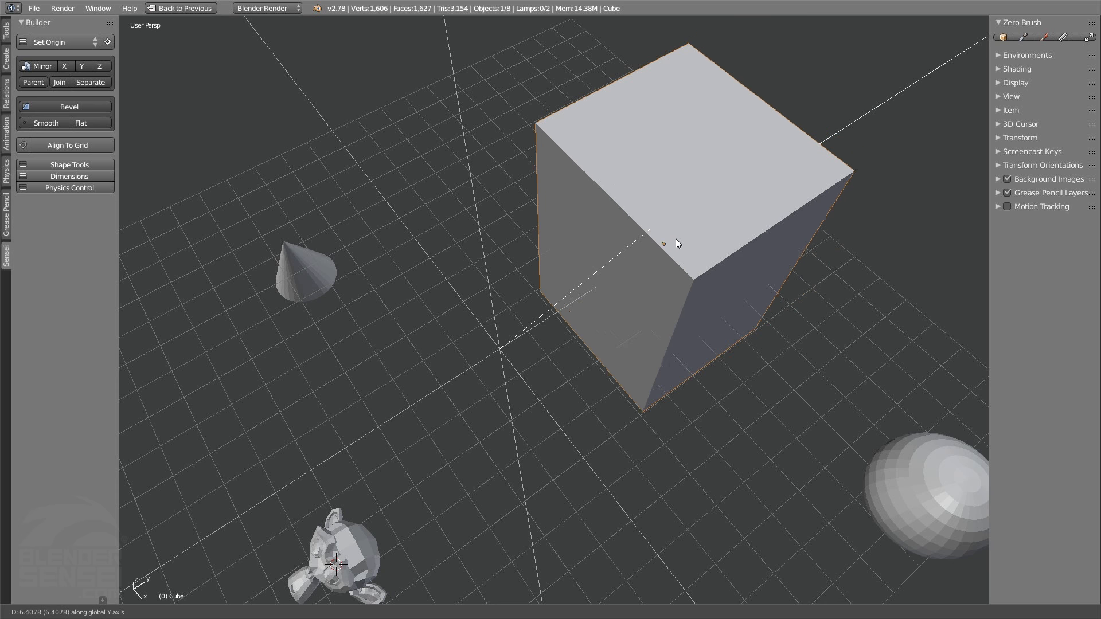
key(x)
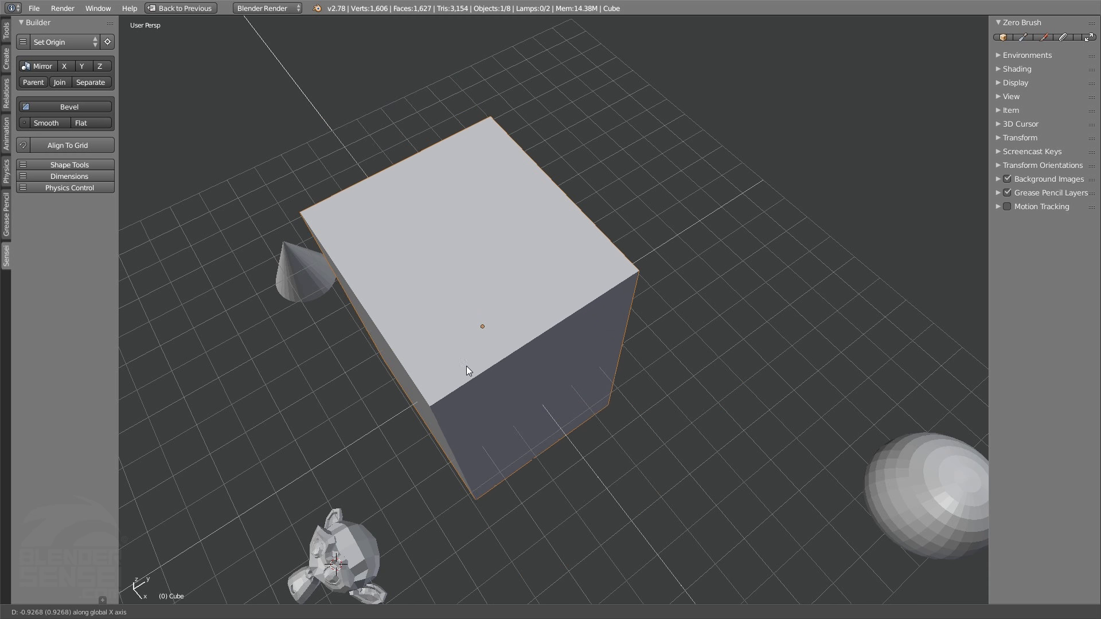
key(y)
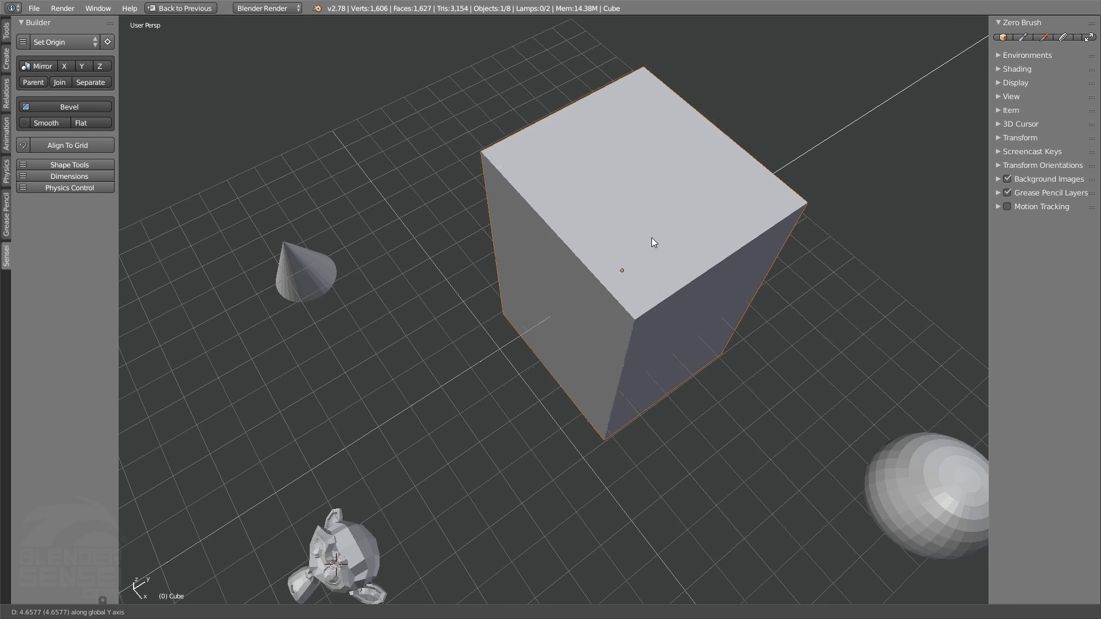
click(691, 217)
Rotate the cube around the global Y axis so that it tilts, after trying free rotation and the Z constraint
mouse_move(632, 328)
middle_down()
mouse_move(762, 264)
mouse_move(615, 309)
mouse_move(647, 330)
middle_up()
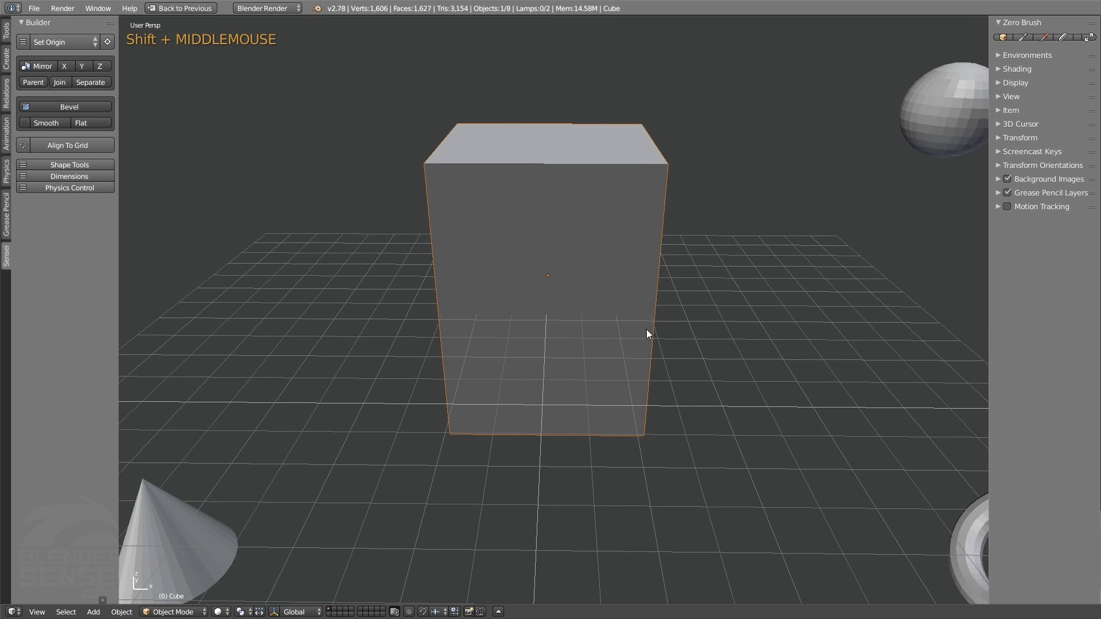
key(r)
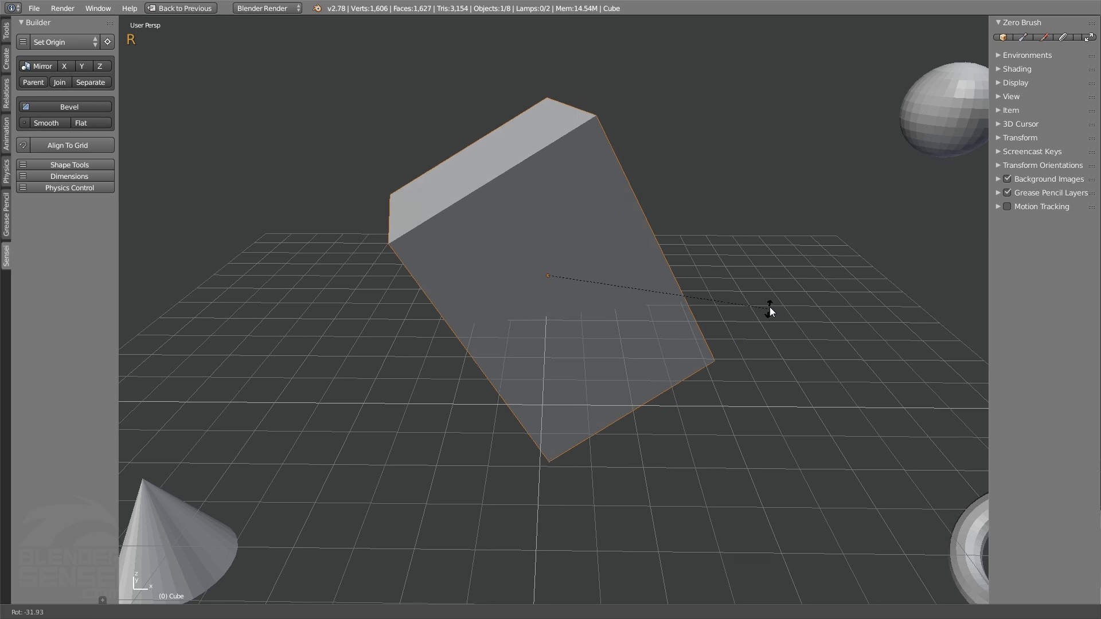
key(y)
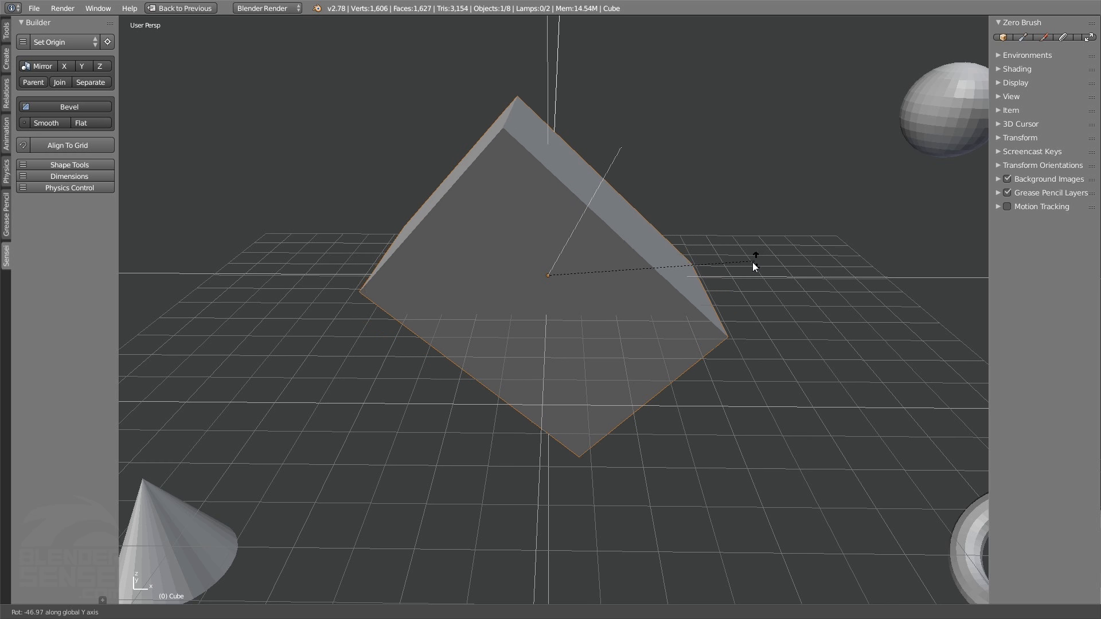
key(z)
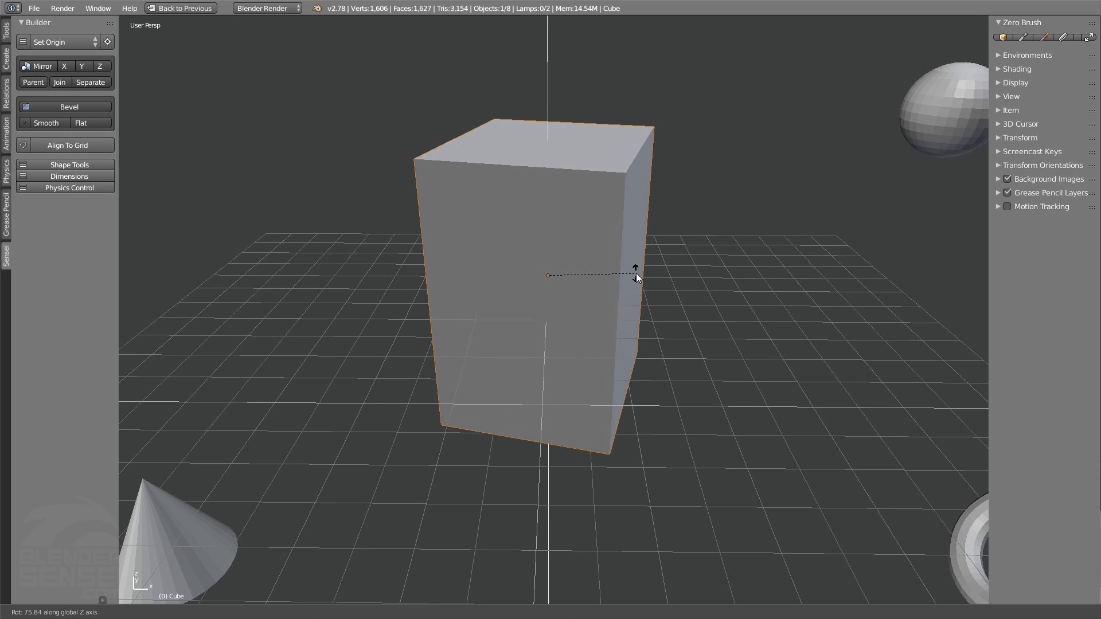
key(y)
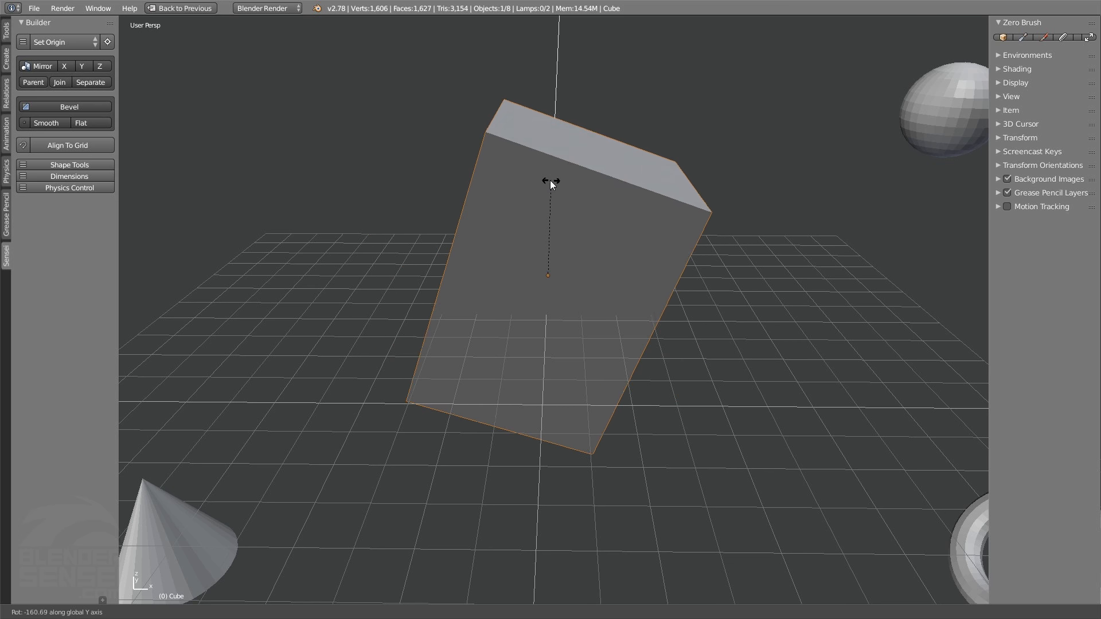
click(490, 322)
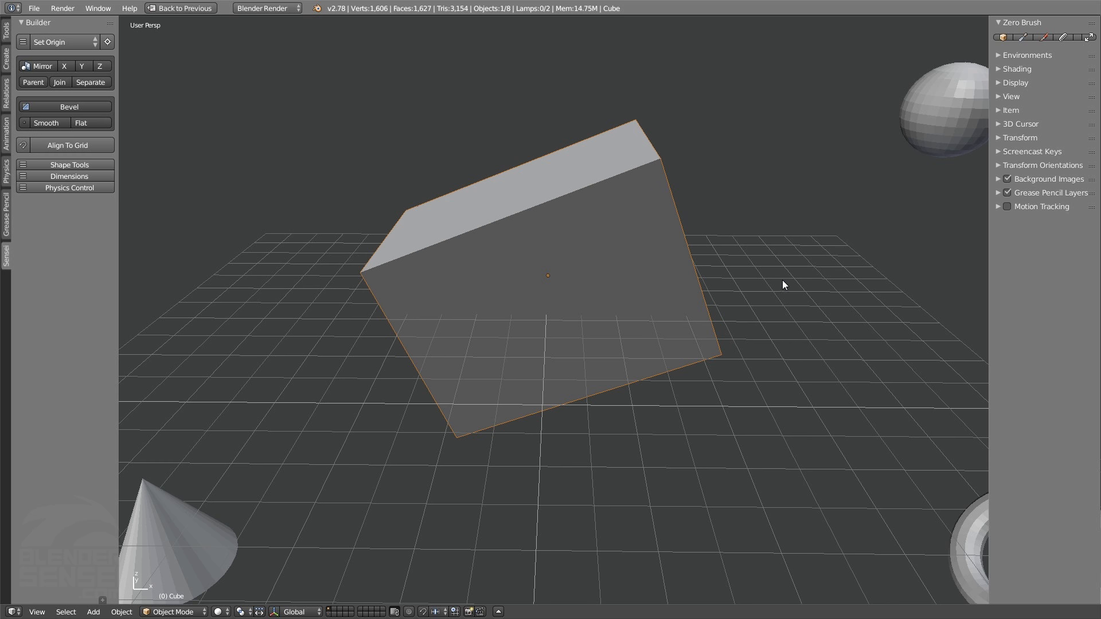
Scale the tilted cube along the global Z axis, after trying uniform scaling and the X constraint
key(s)
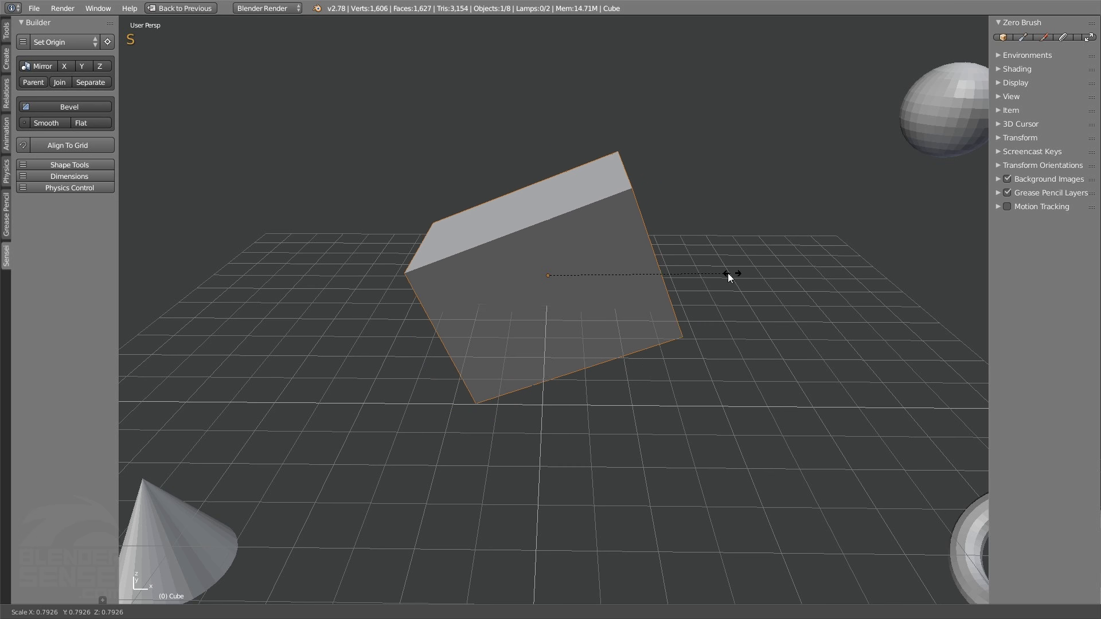
key(x)
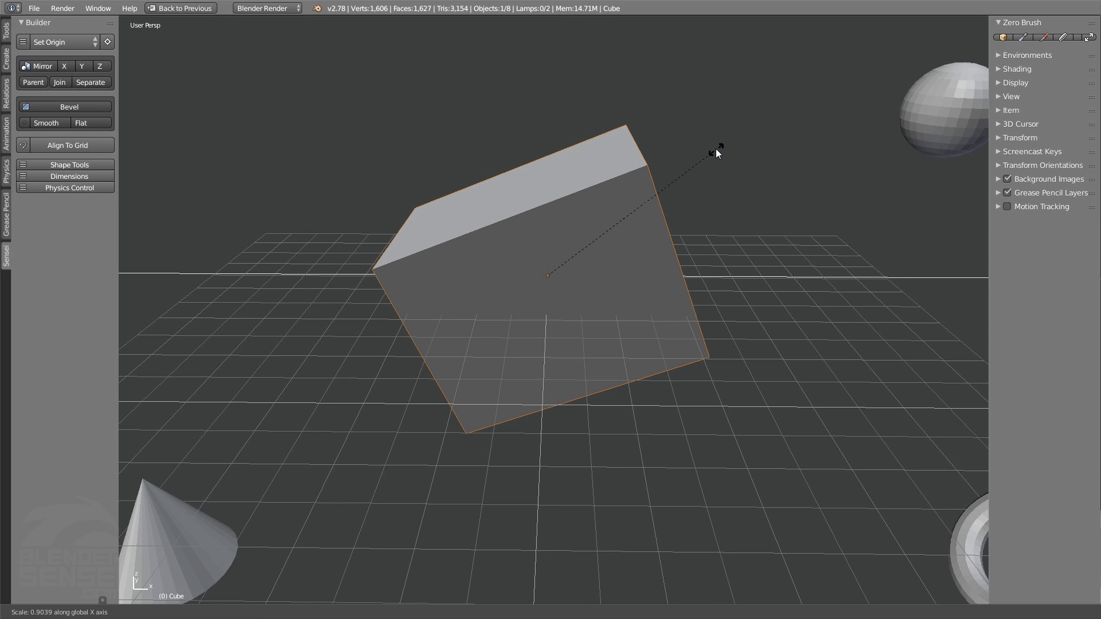
key(z)
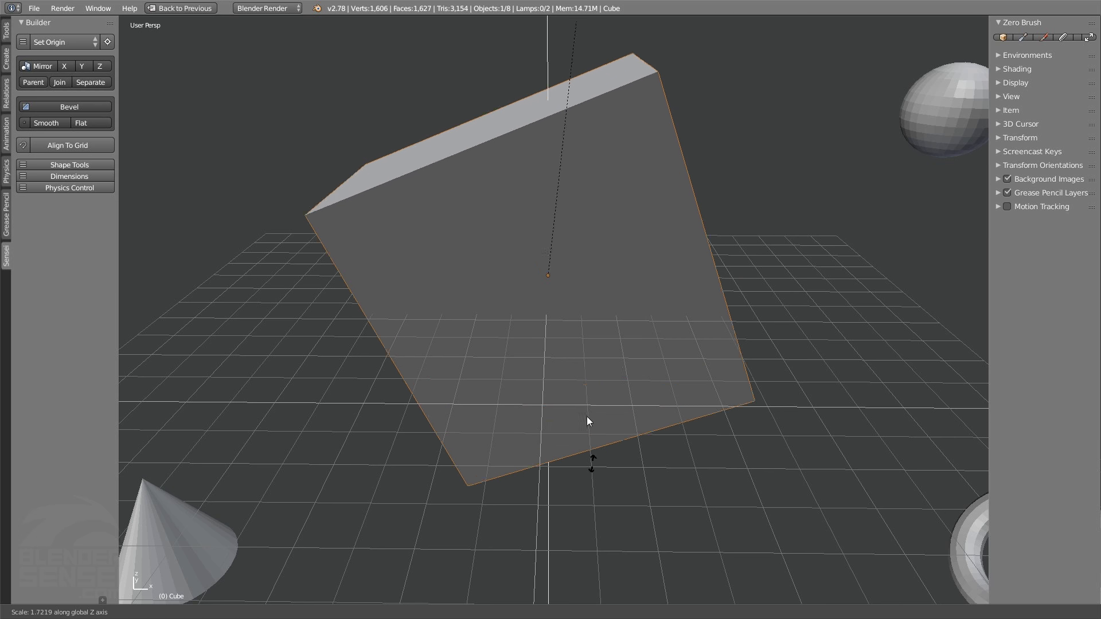
click(590, 71)
middle_drag(627, 387, 655, 363)
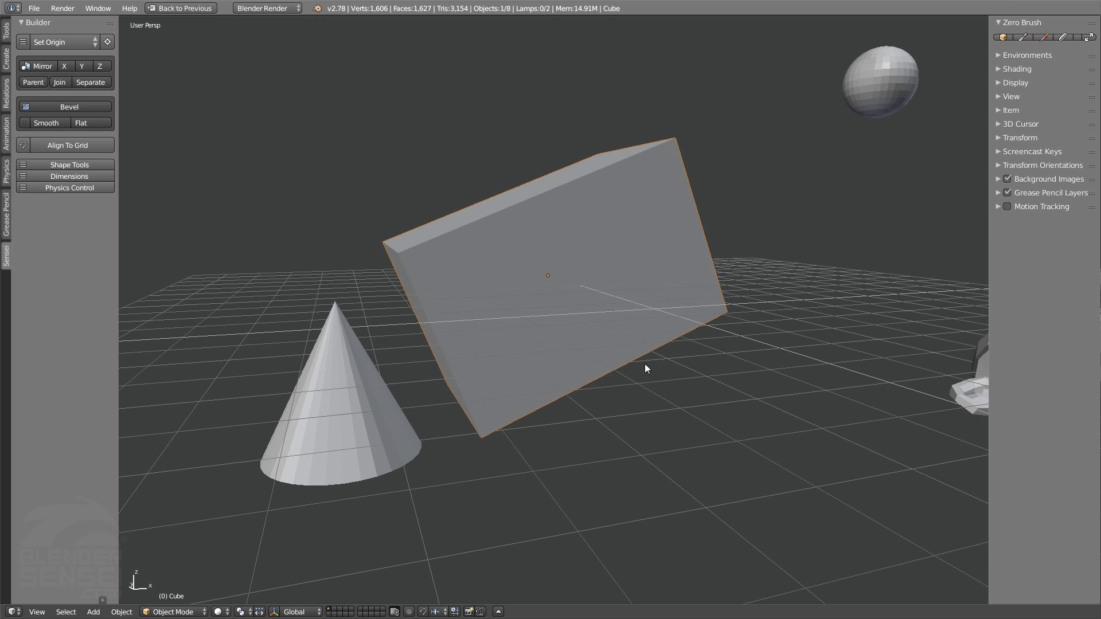
Rotate the cube around the global Y axis, after trying free rotation and the Z constraint
key(r)
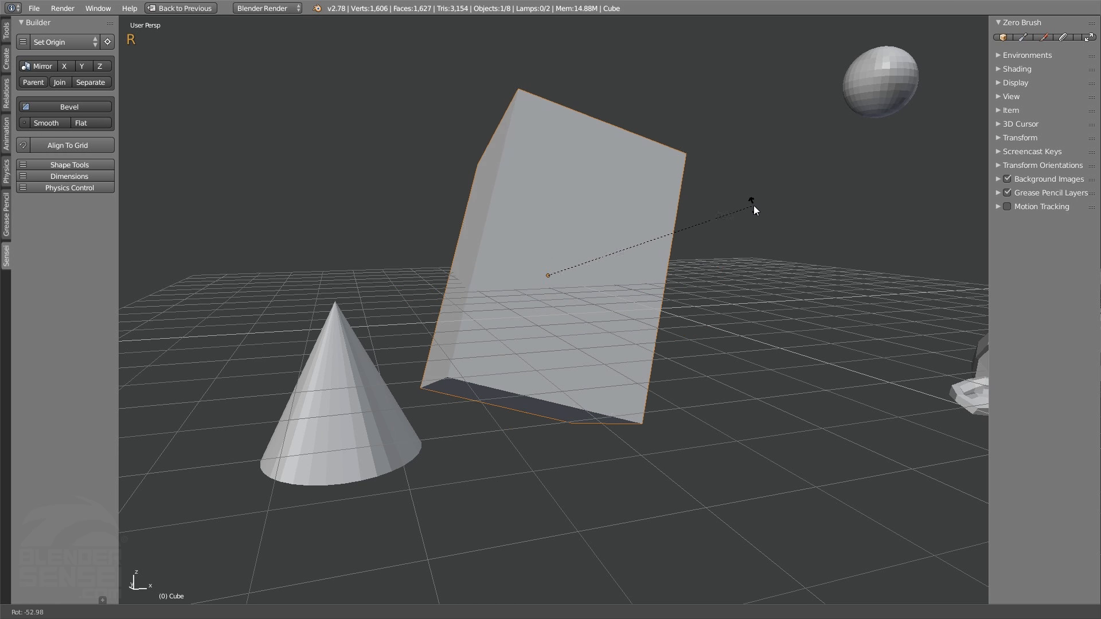
key(z)
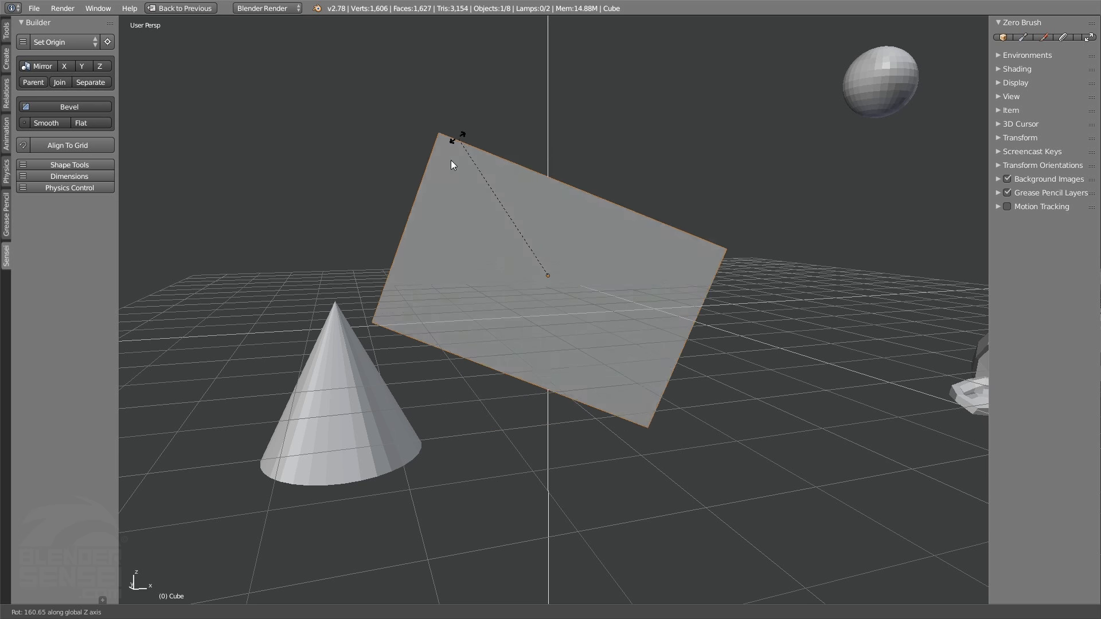
key(y)
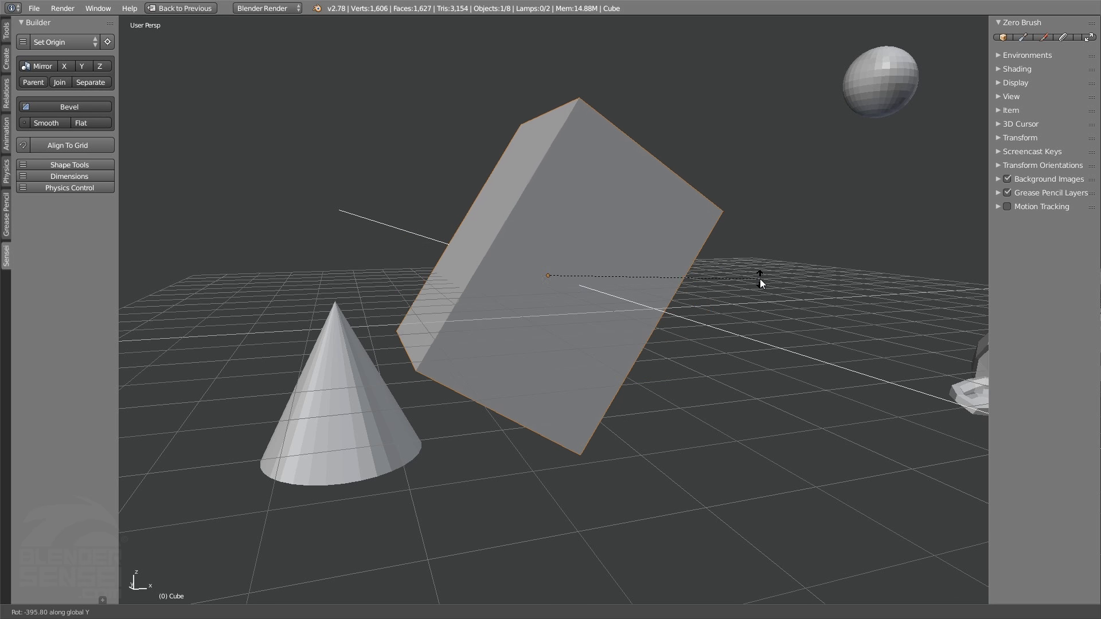
key(z)
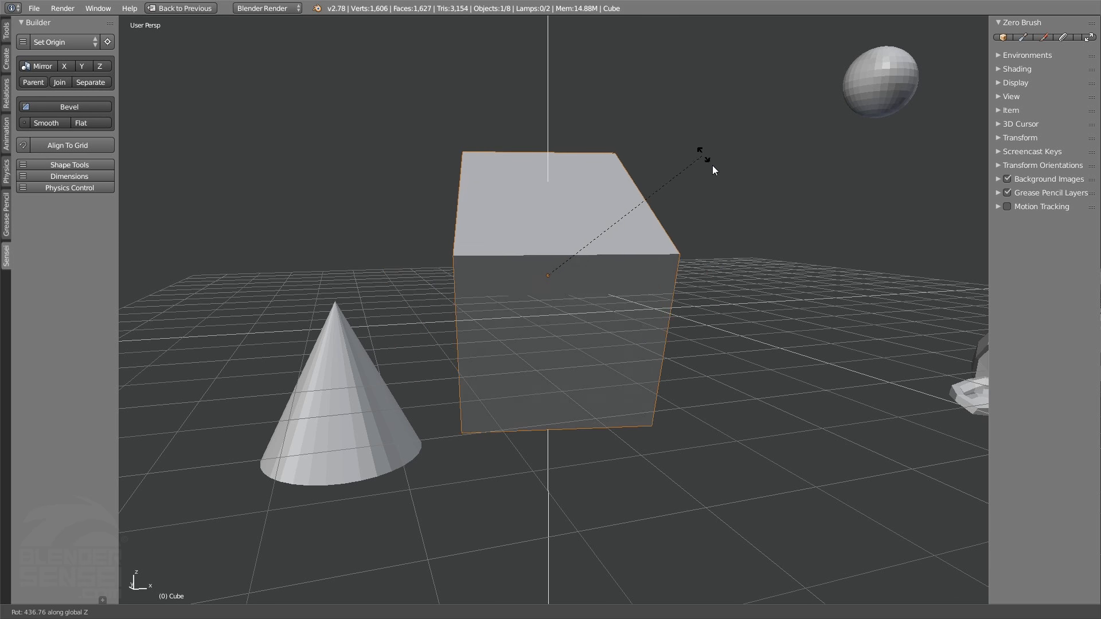
middle_click(737, 252)
middle_drag(738, 251, 718, 185)
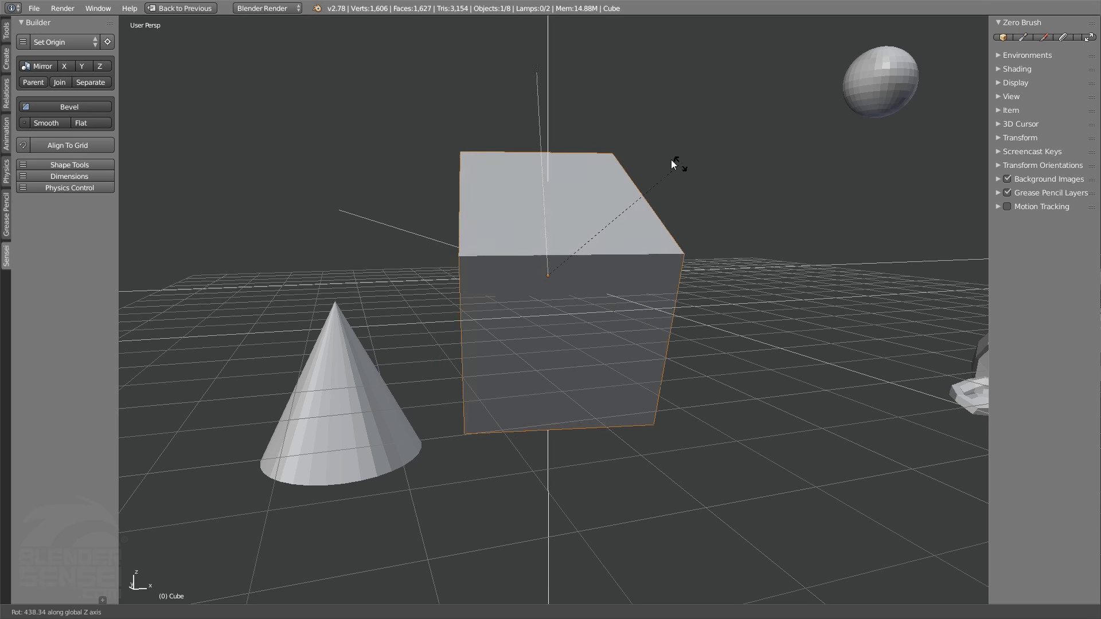
key(y)
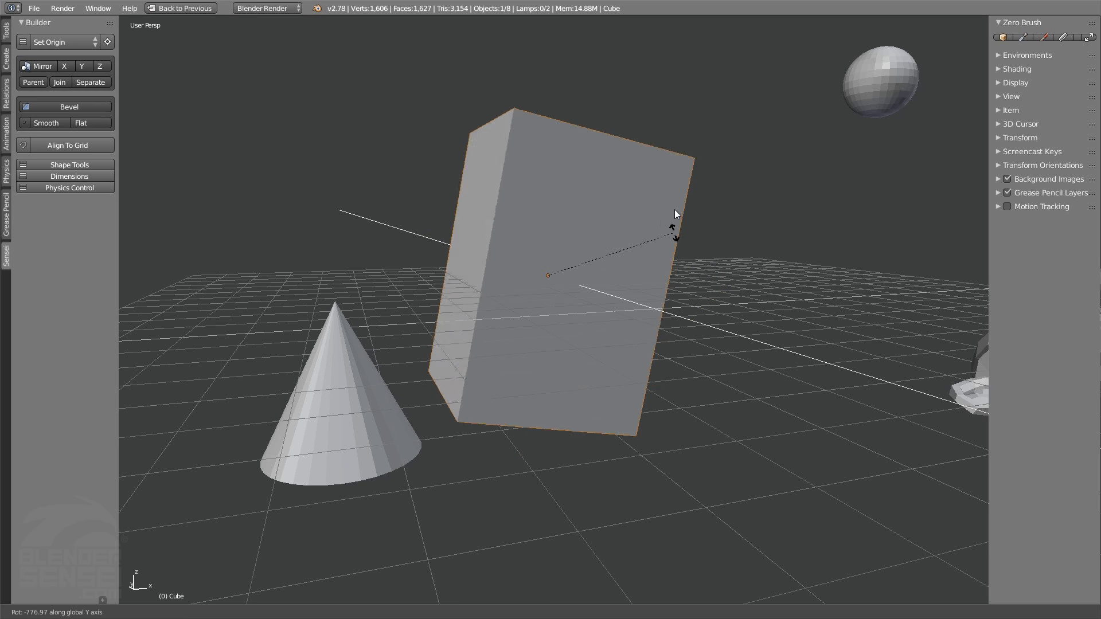
click(740, 332)
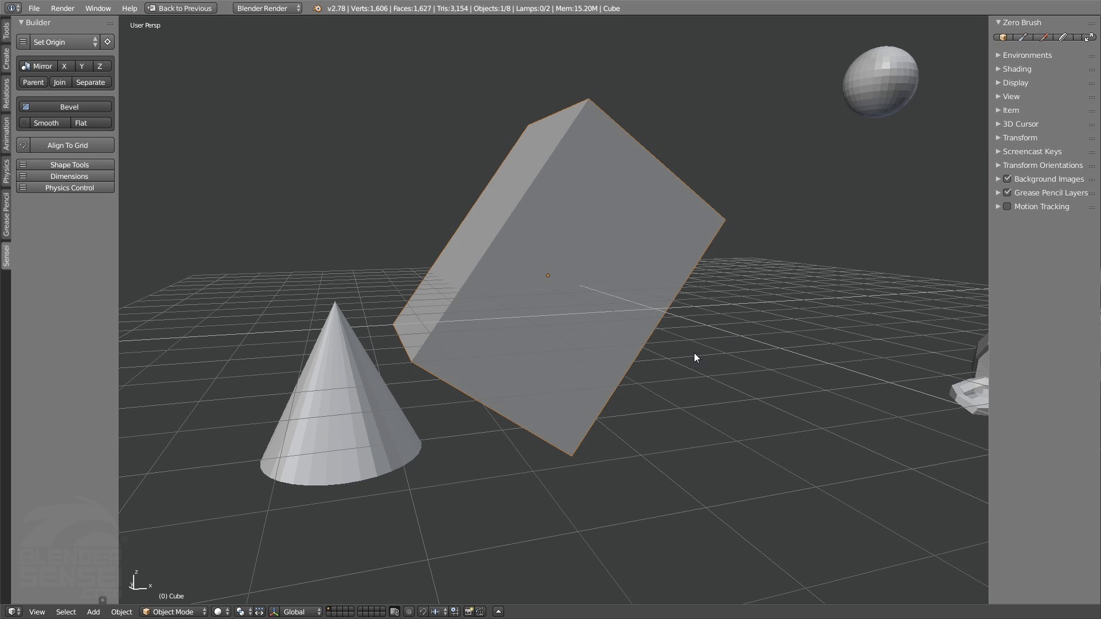
Try rotating the cone freely from the front view and again from the top view
key(KP_1)
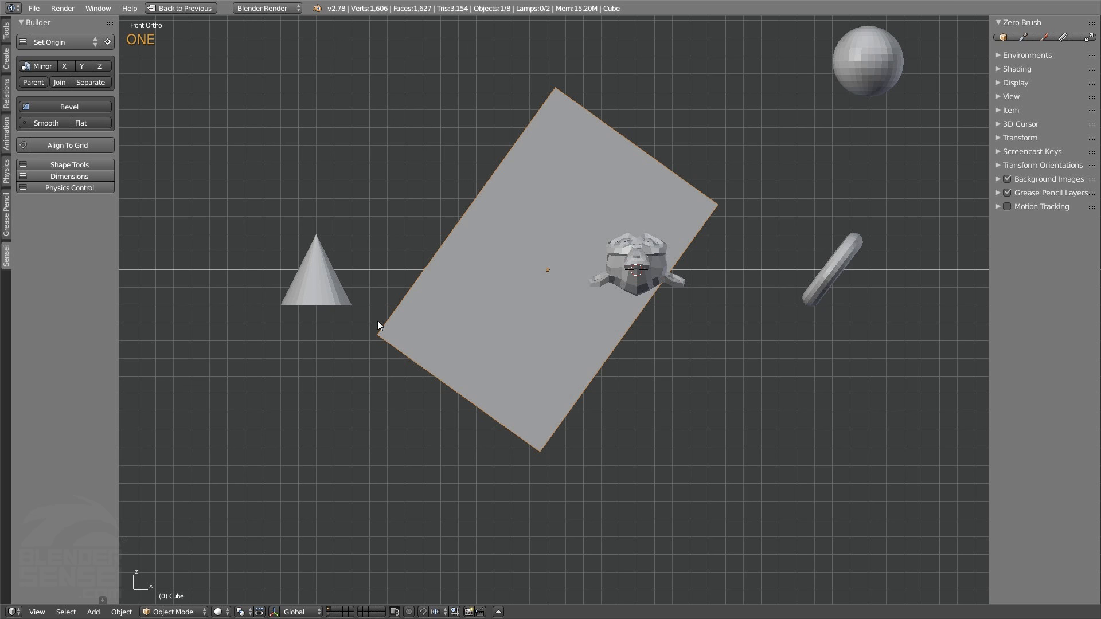
click(326, 278)
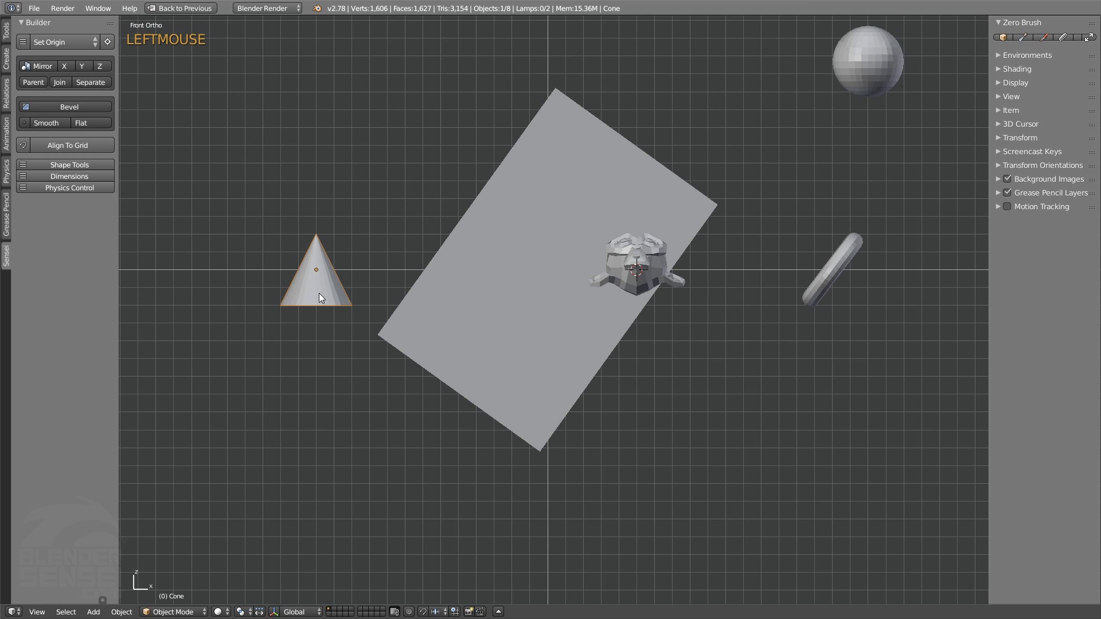
key(r)
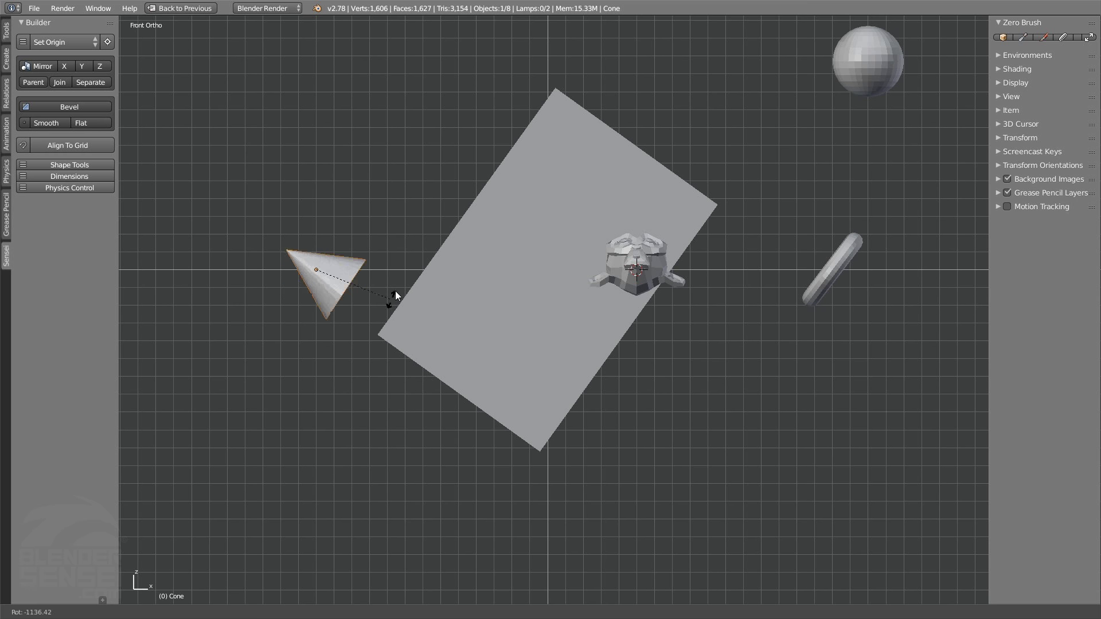
right_click(383, 197)
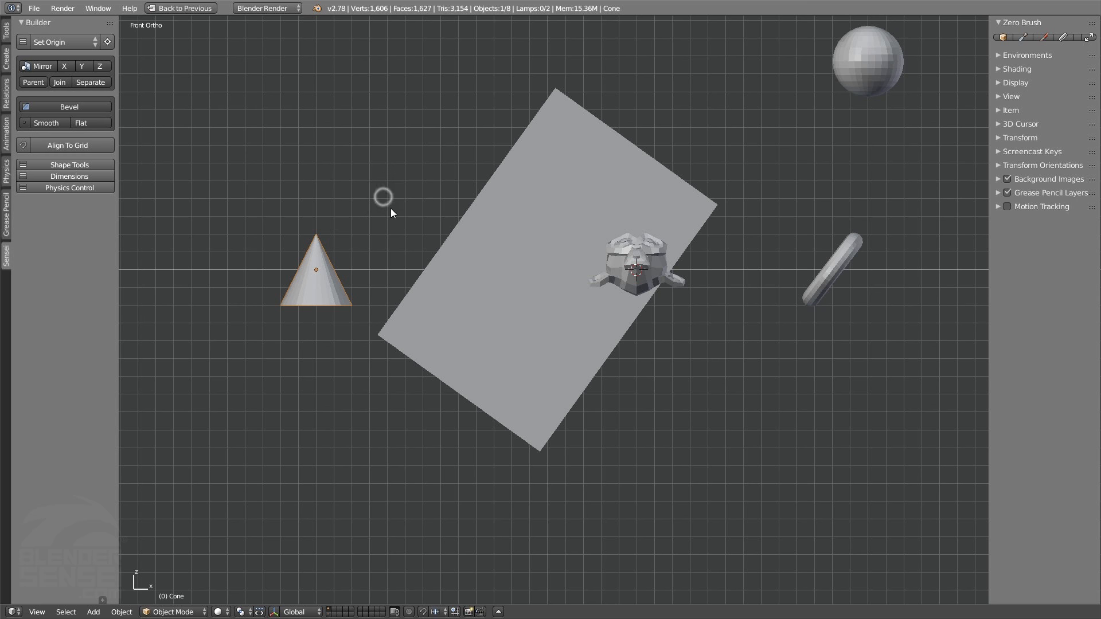
key(5)
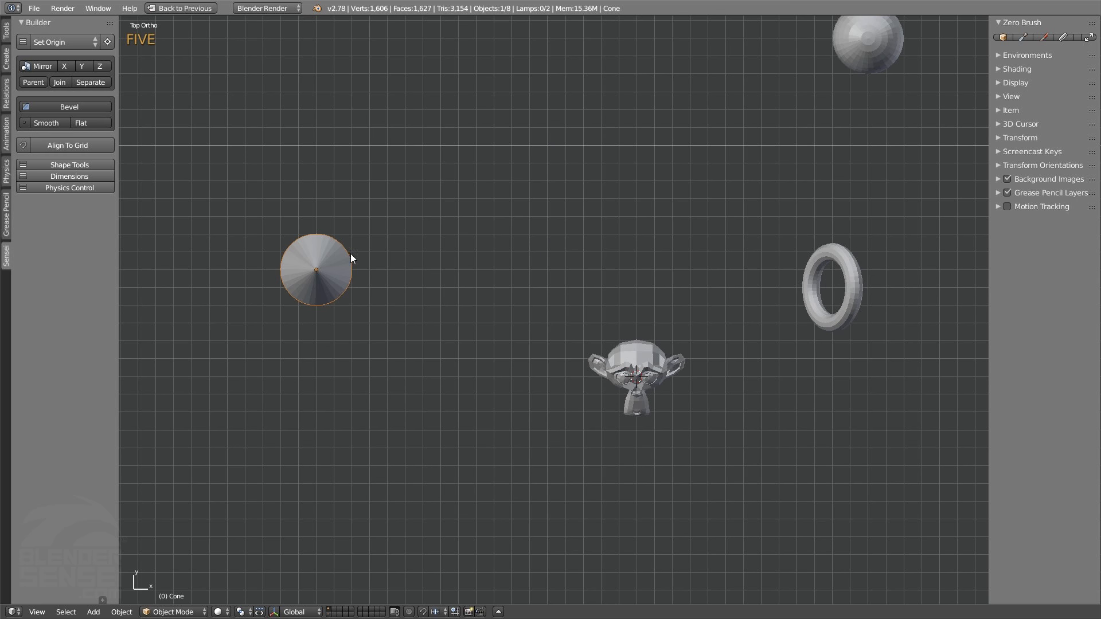
key(r)
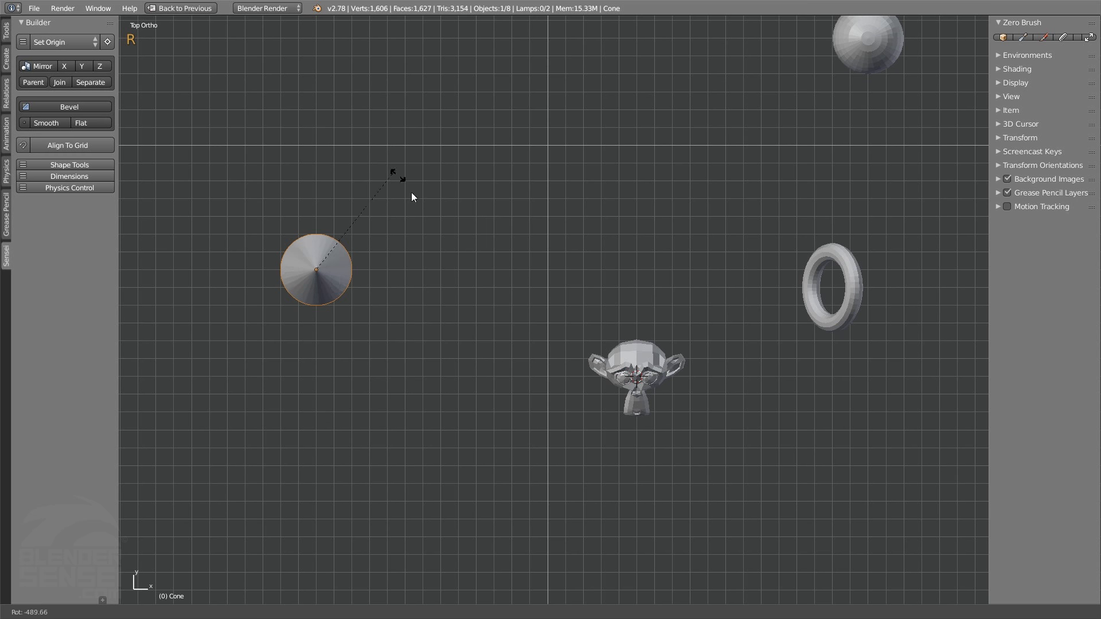
click(287, 350)
Try rotating the monkey head freely in the top view
click(632, 365)
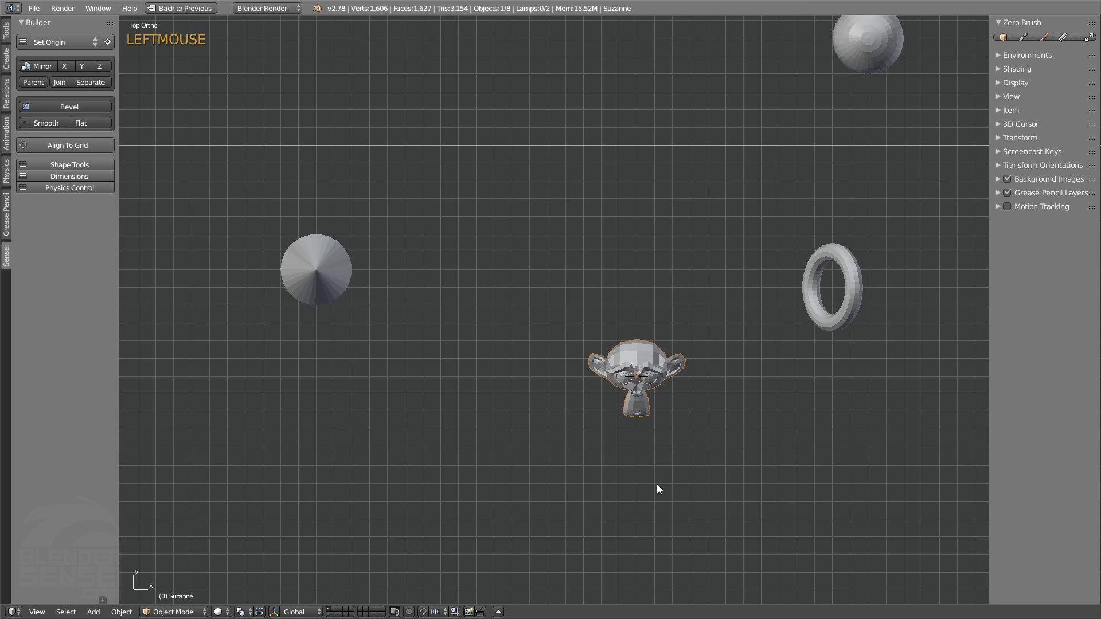
key(r)
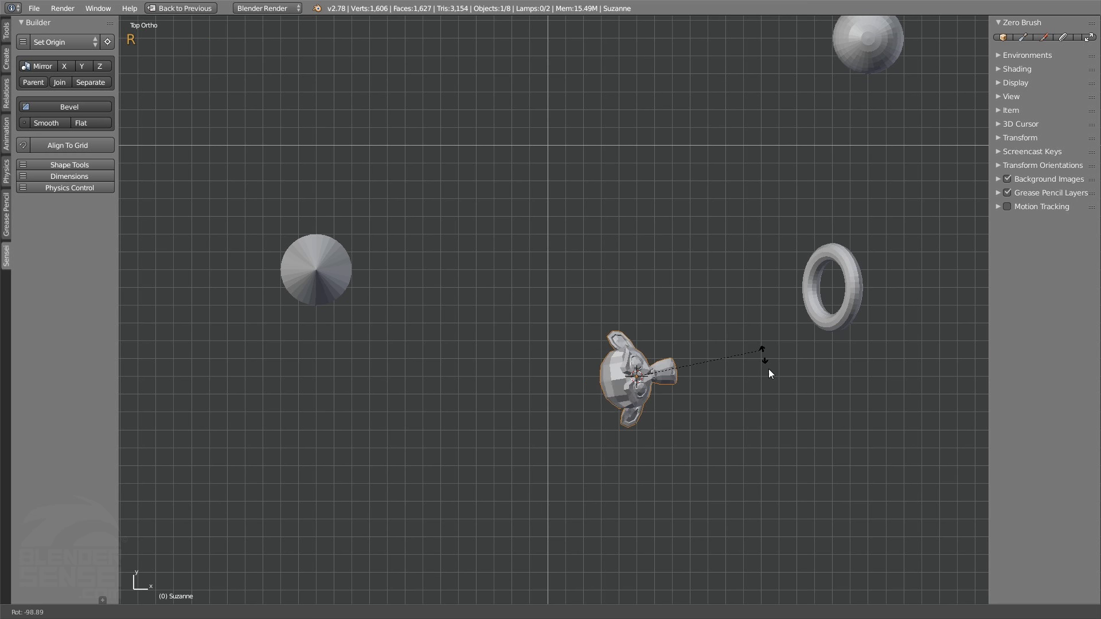
click(773, 402)
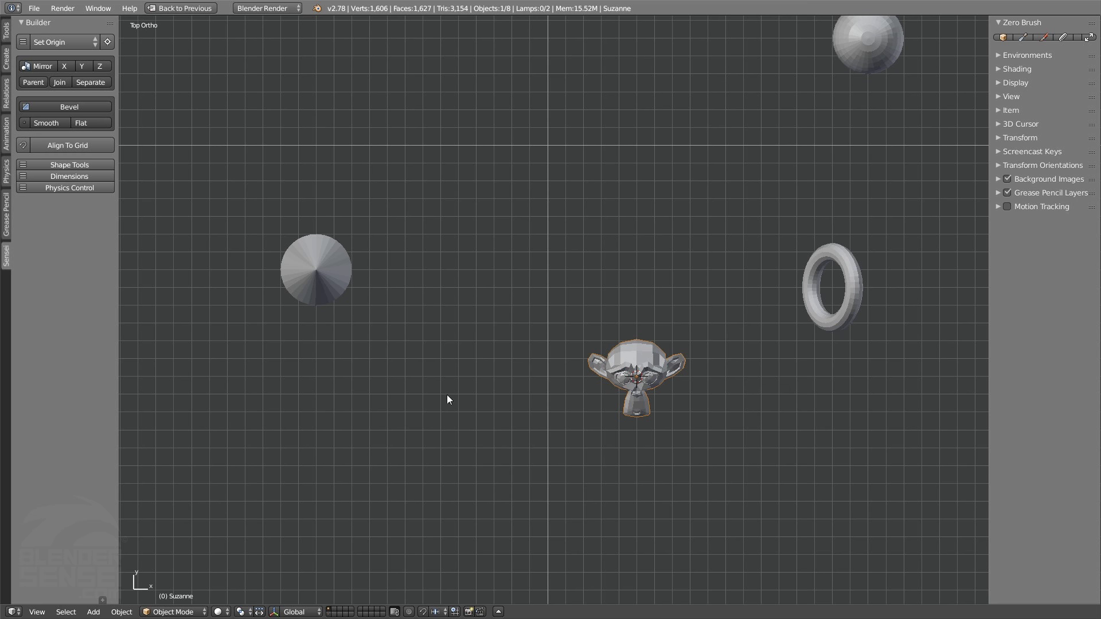
Rotate the cone around the global Y axis so that it lies on its side, and view it from the front
shift+middle_drag(638, 301, 623, 456)
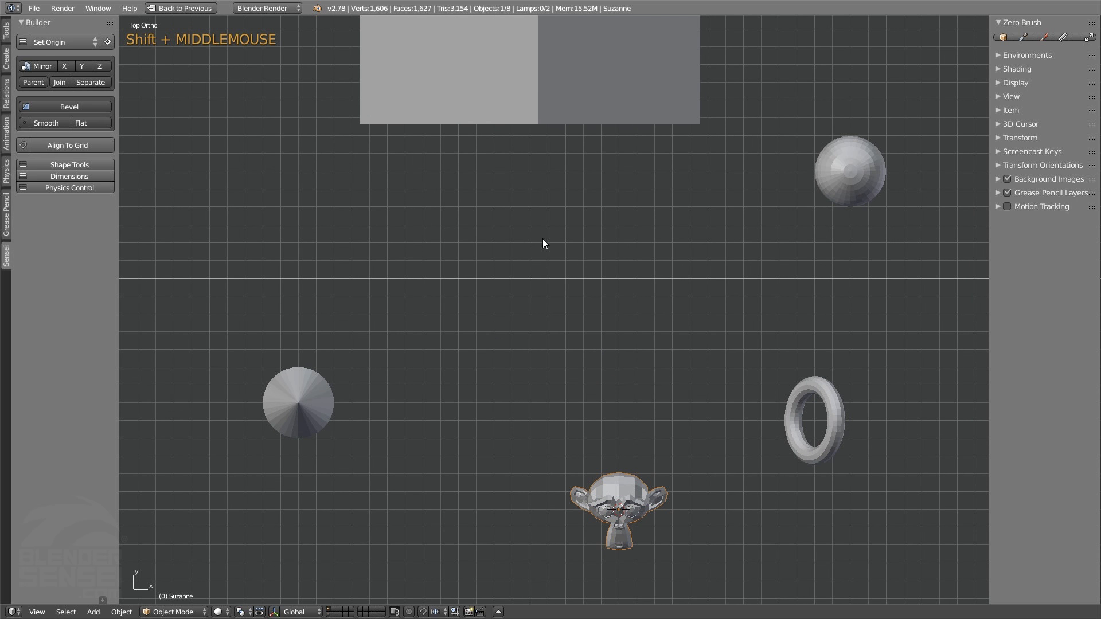
middle_drag(556, 349, 570, 325)
scroll(556, 313, down, 3)
scroll(556, 315, up, 1)
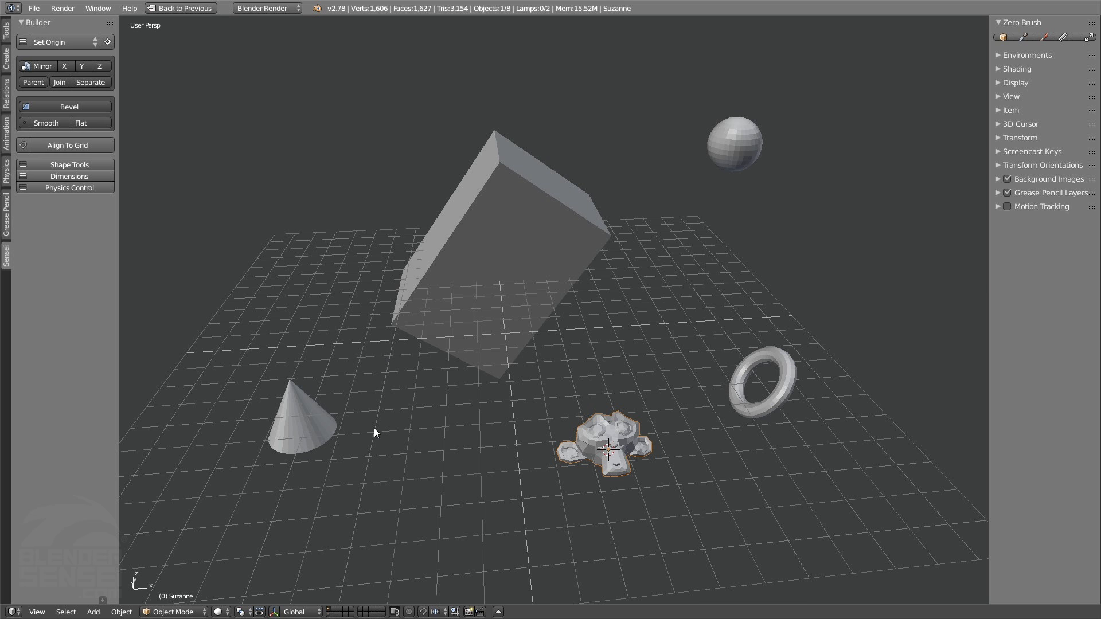
shift+middle_drag(423, 440, 475, 446)
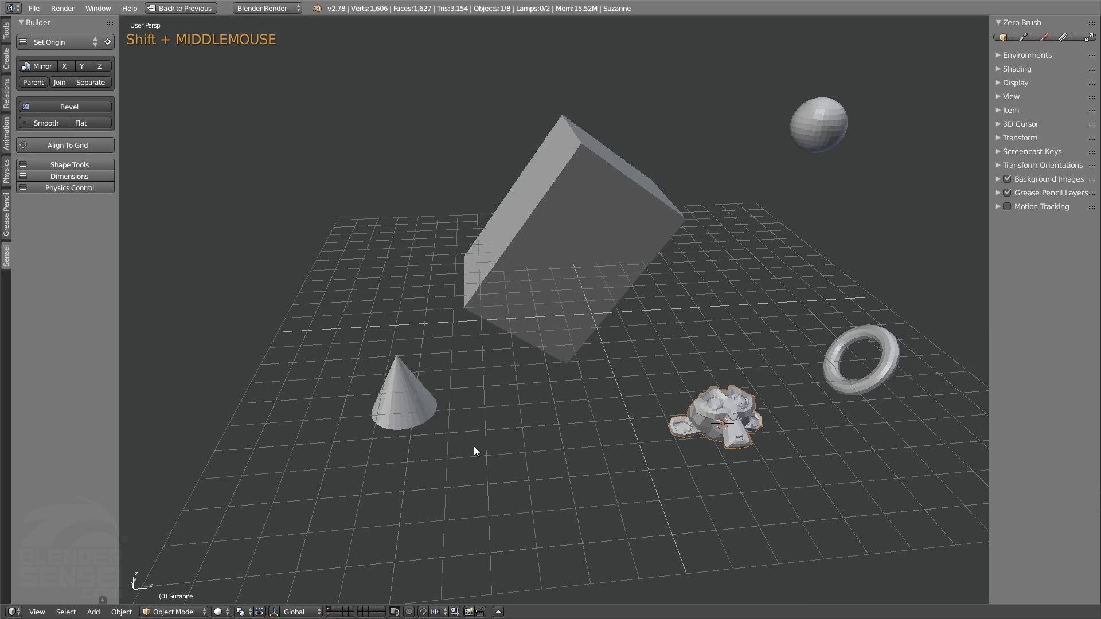
middle_drag(482, 406, 514, 392)
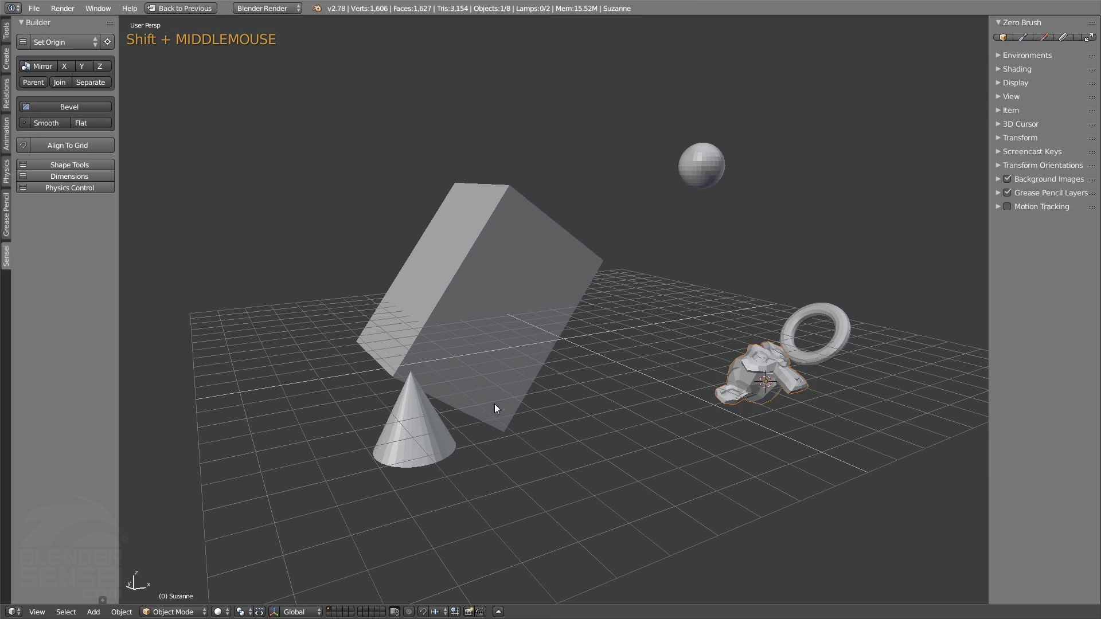
click(422, 414)
middle_drag(439, 438, 421, 462)
middle_drag(468, 422, 482, 447)
key(r)
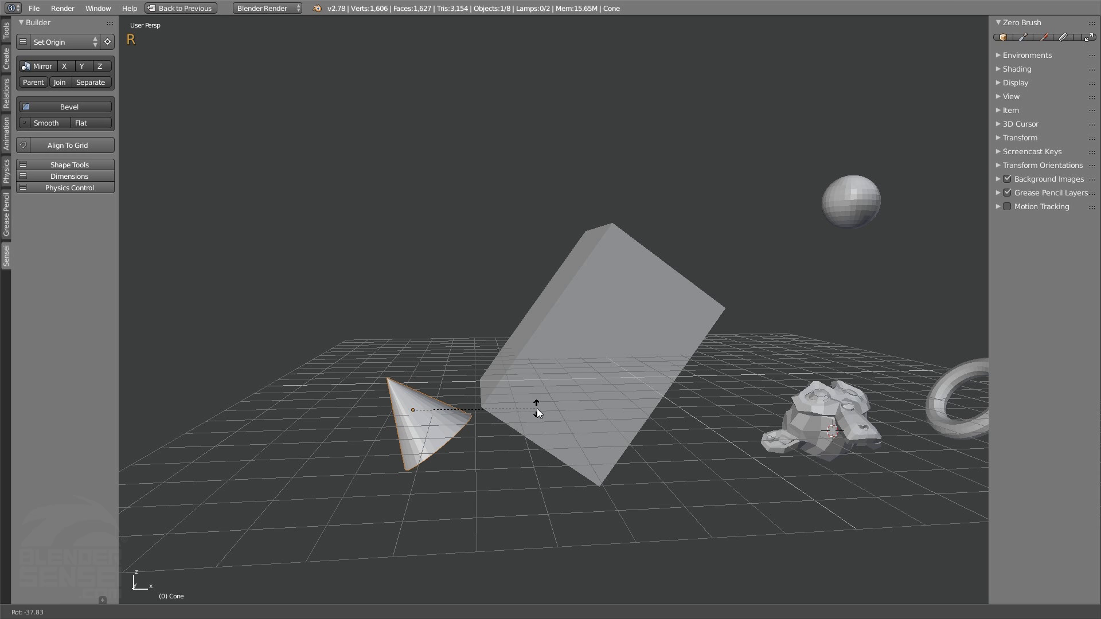
key(y)
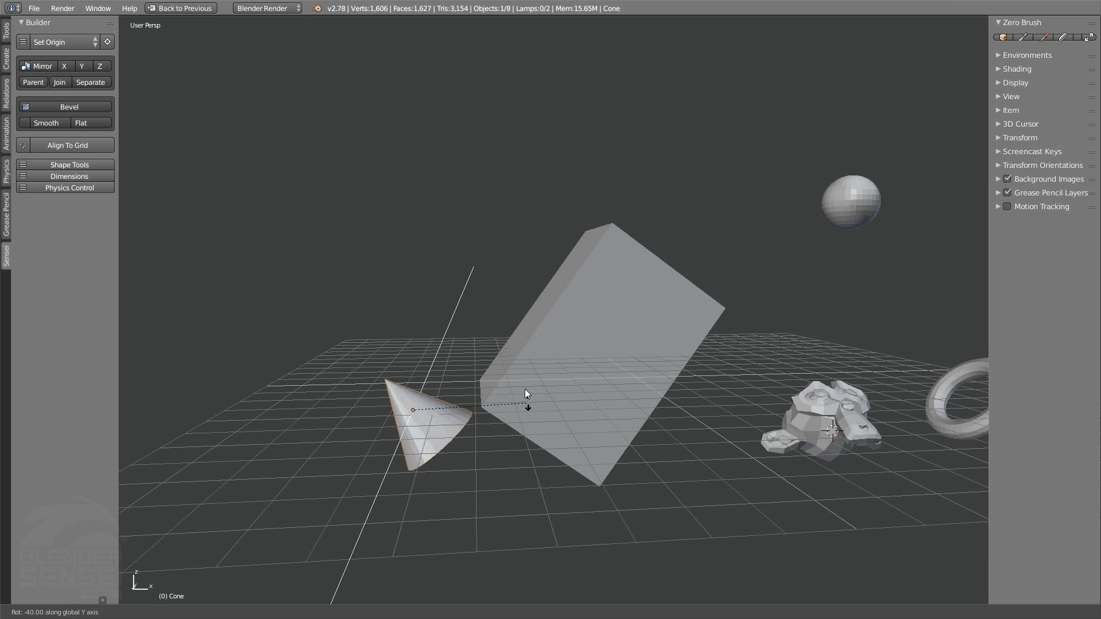
click(484, 298)
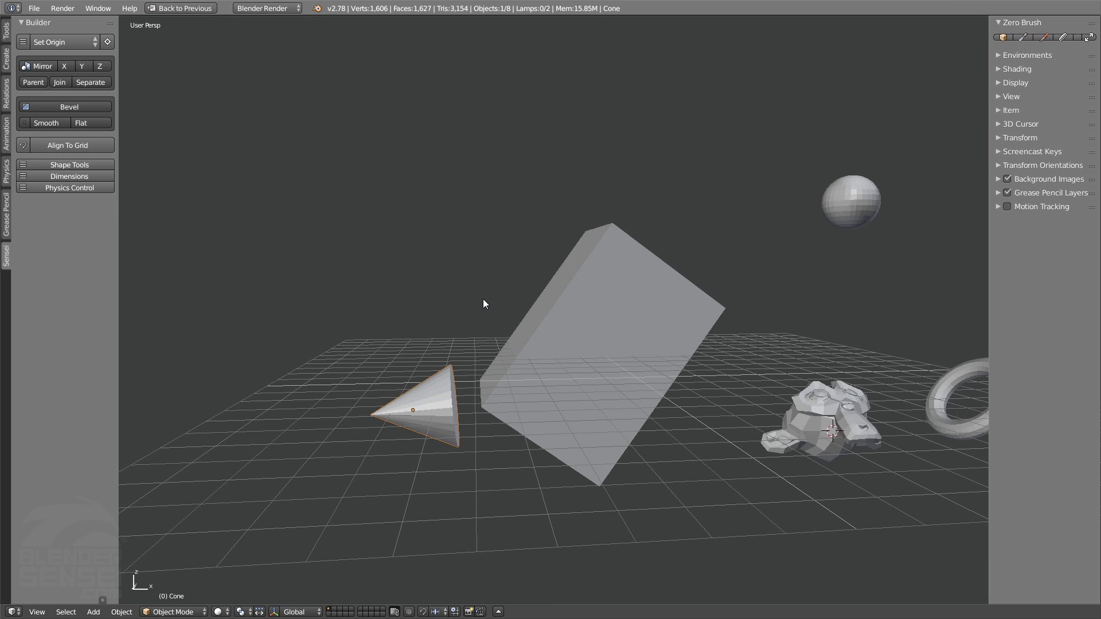
key(1)
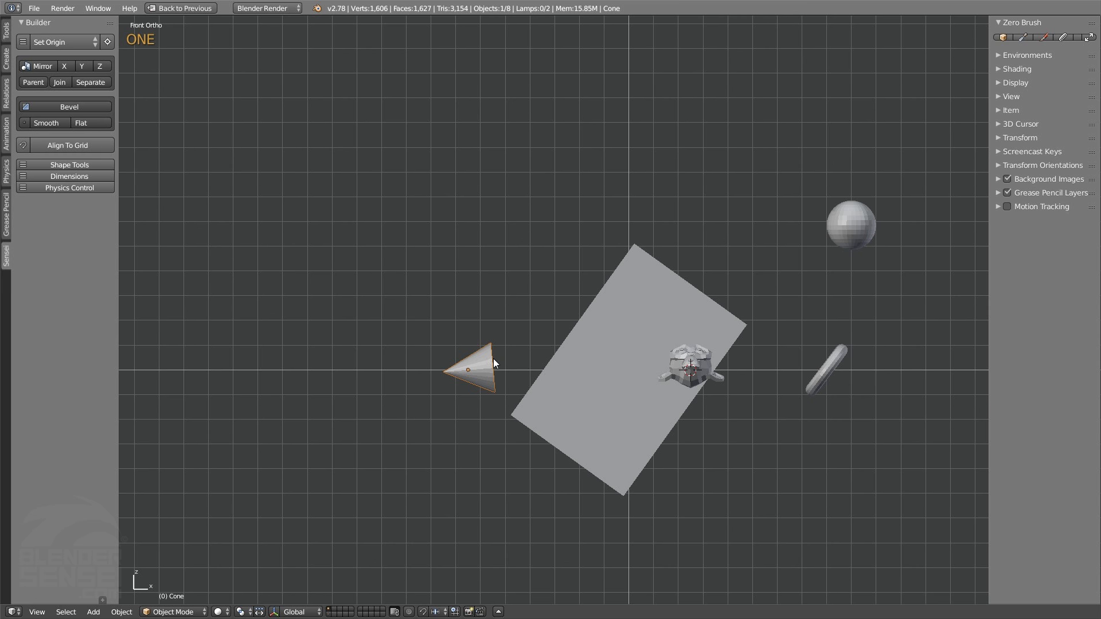
scroll(494, 364, up, 1)
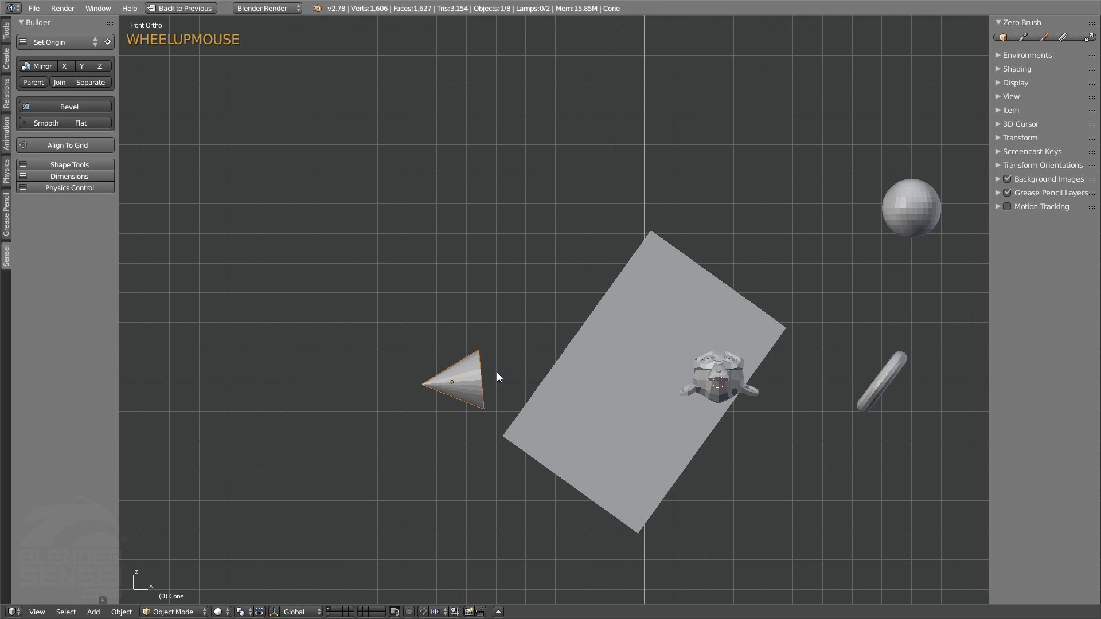
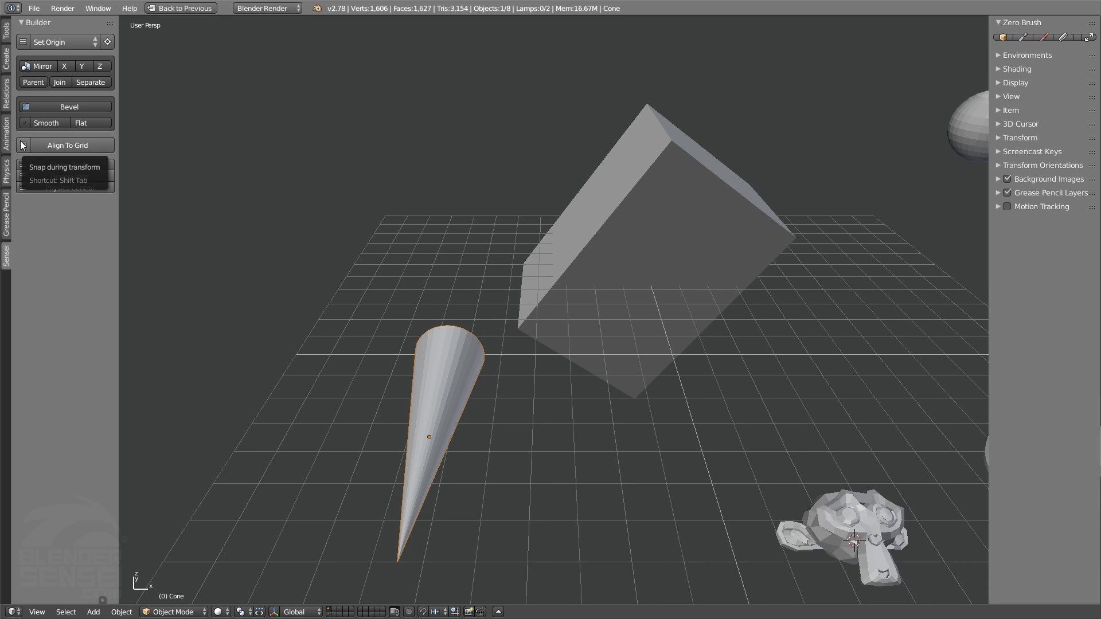
Toggle snapping during transform off and on, leaving it enabled
click(23, 145)
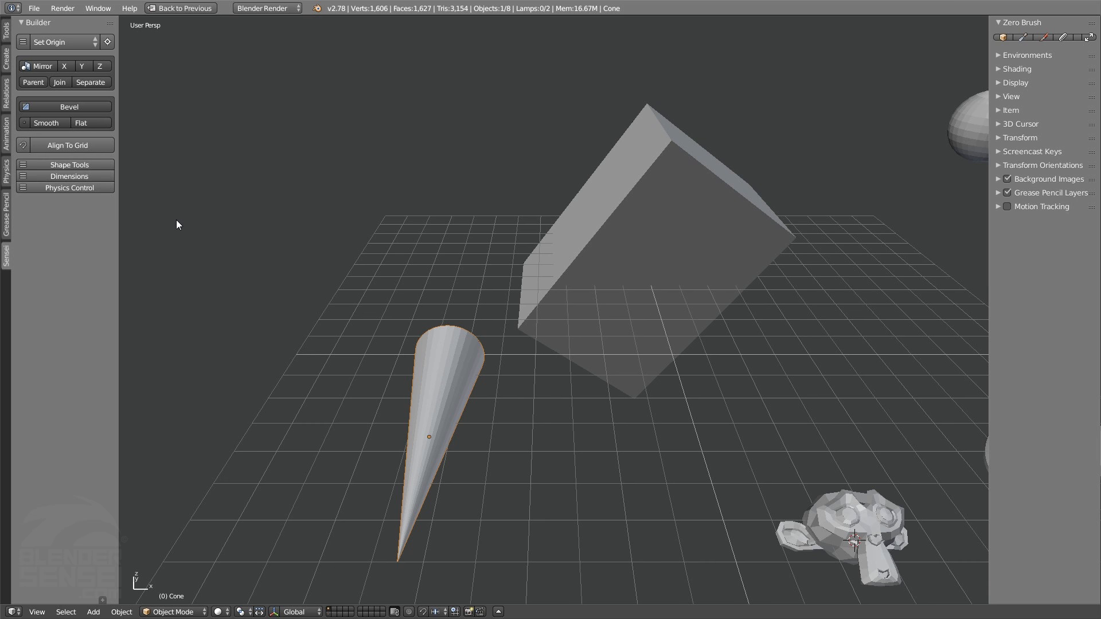
click(23, 145)
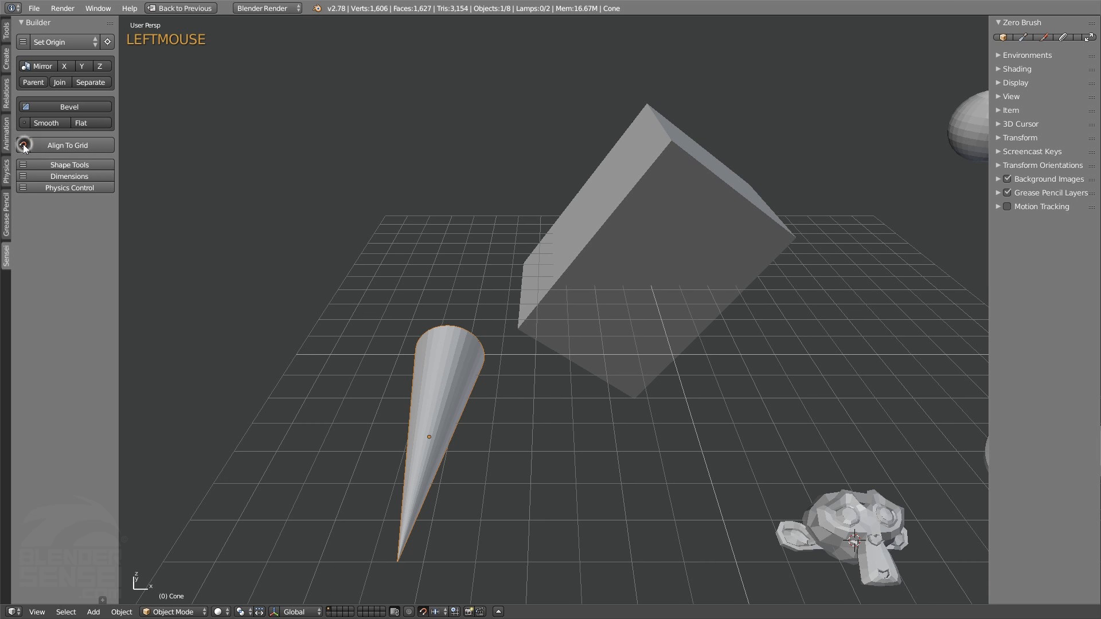
click(427, 612)
click(425, 612)
Try scaling, rotating and moving the cone with snapping enabled, cancelling each transform
key(s)
right_click(505, 443)
key(r)
right_click(516, 309)
key(g)
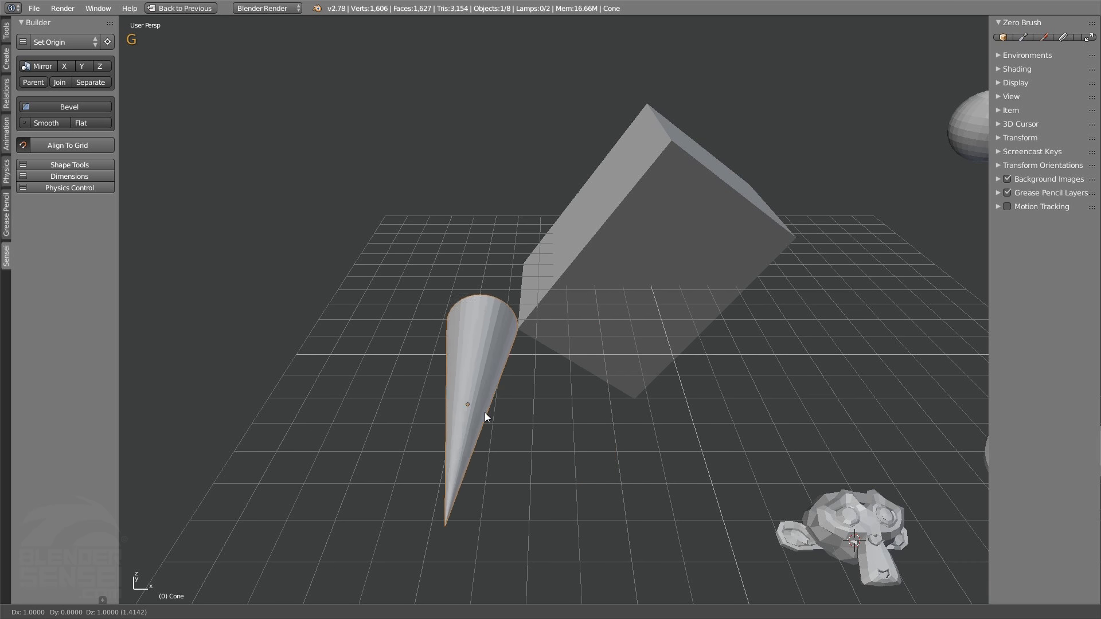
right_click(422, 425)
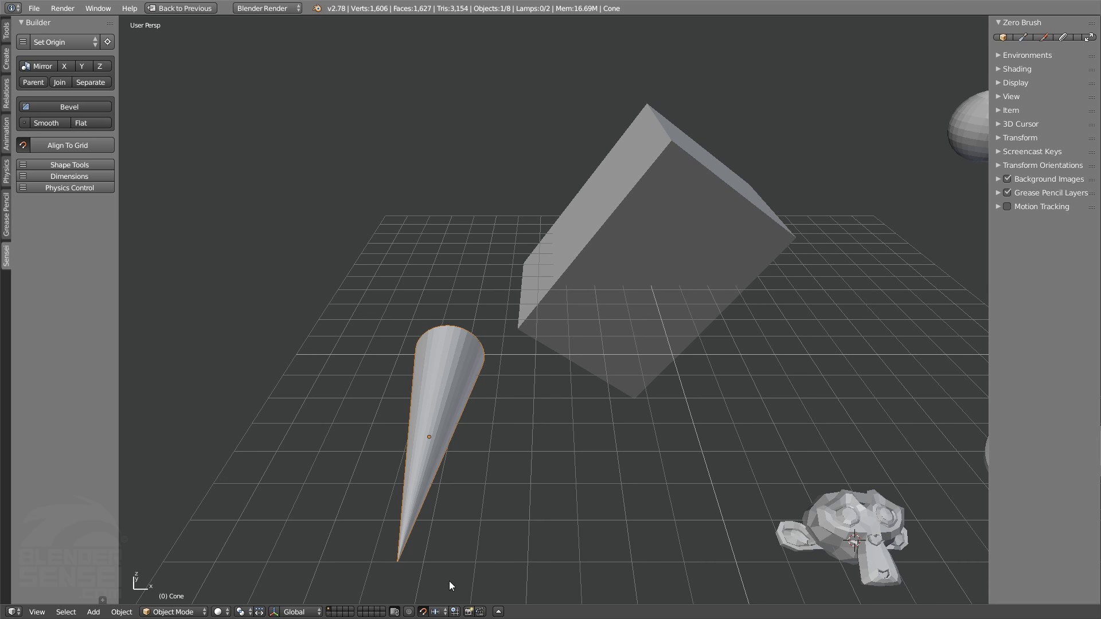
Turn off snapping during transform and show the 3D manipulator with move and rotate handles on the cone
click(423, 611)
click(275, 612)
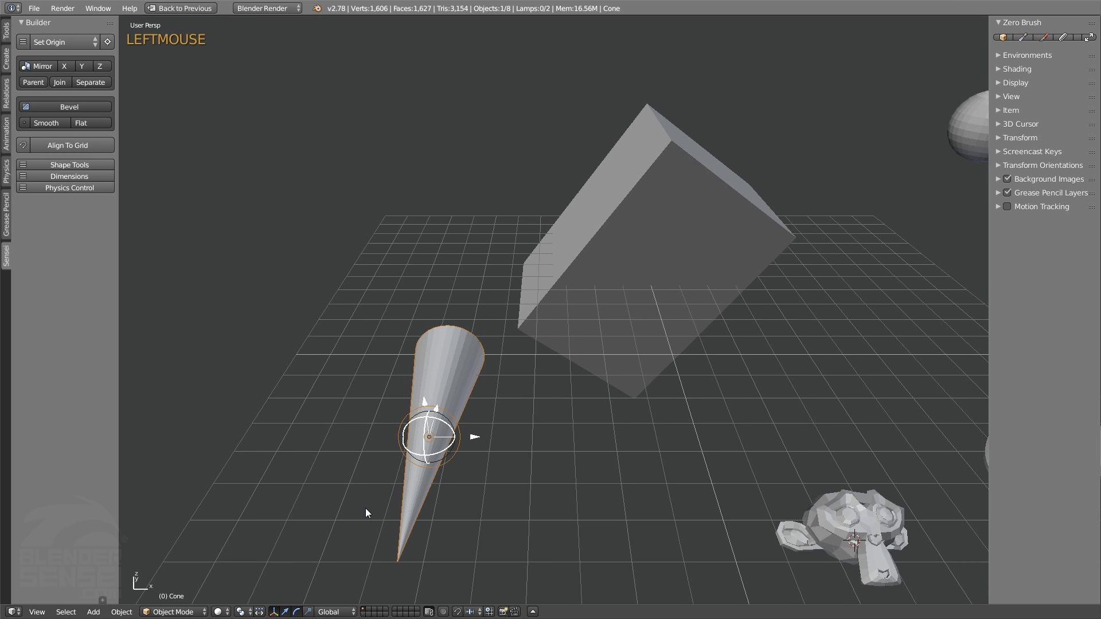
Add the scale handles to the cone's 3D manipulator alongside the move and rotate handles
middle_drag(460, 495, 525, 468)
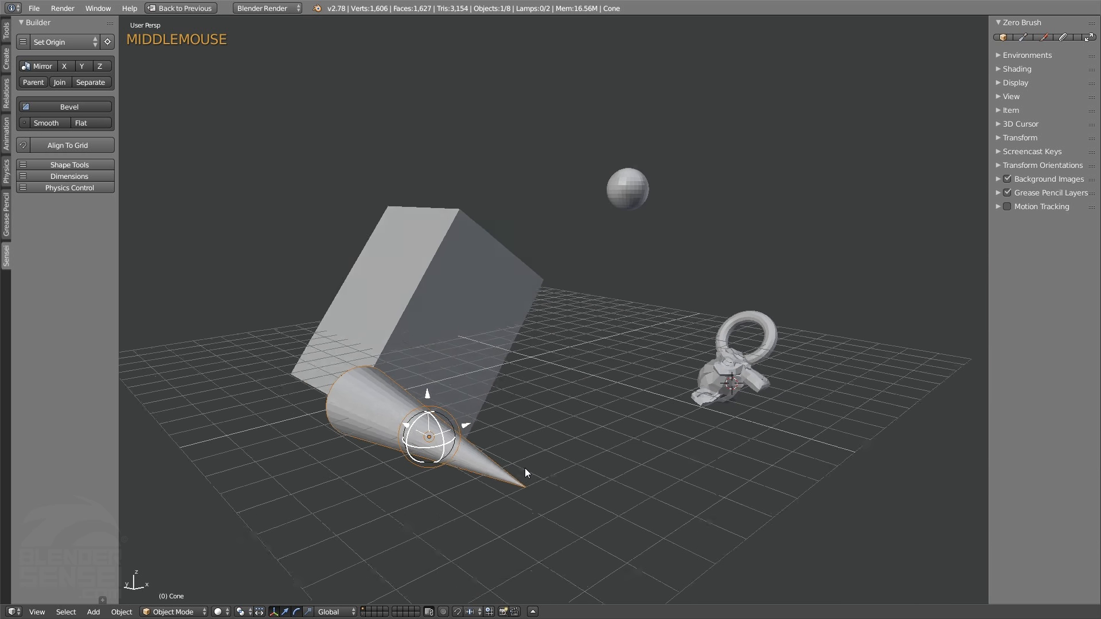
scroll(433, 493, up, 3)
scroll(415, 476, down, 1)
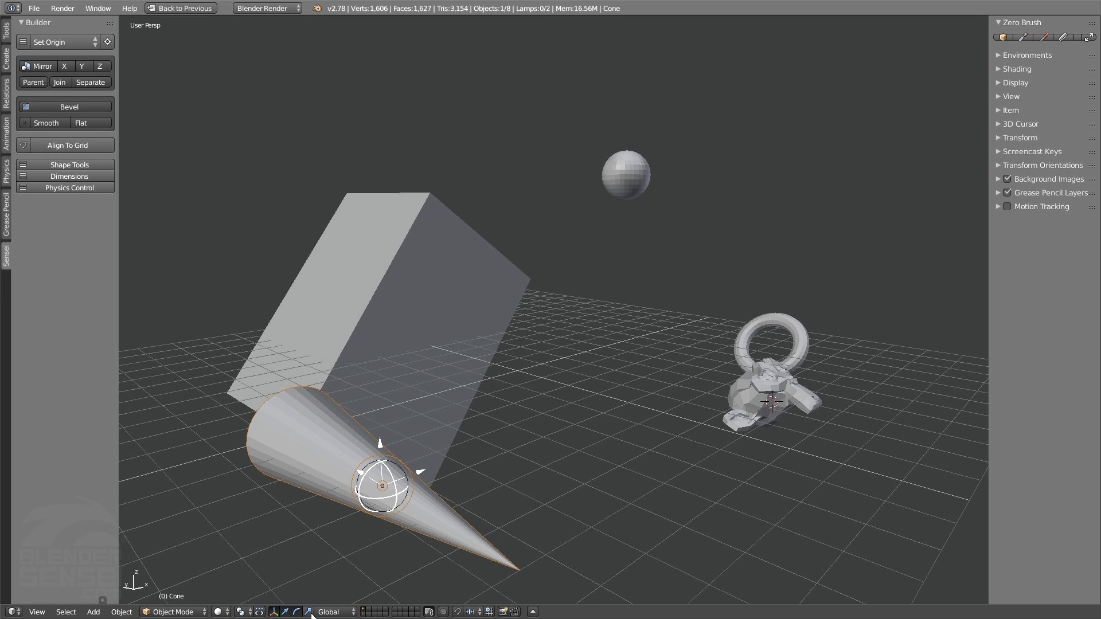
middle_drag(367, 538, 396, 468)
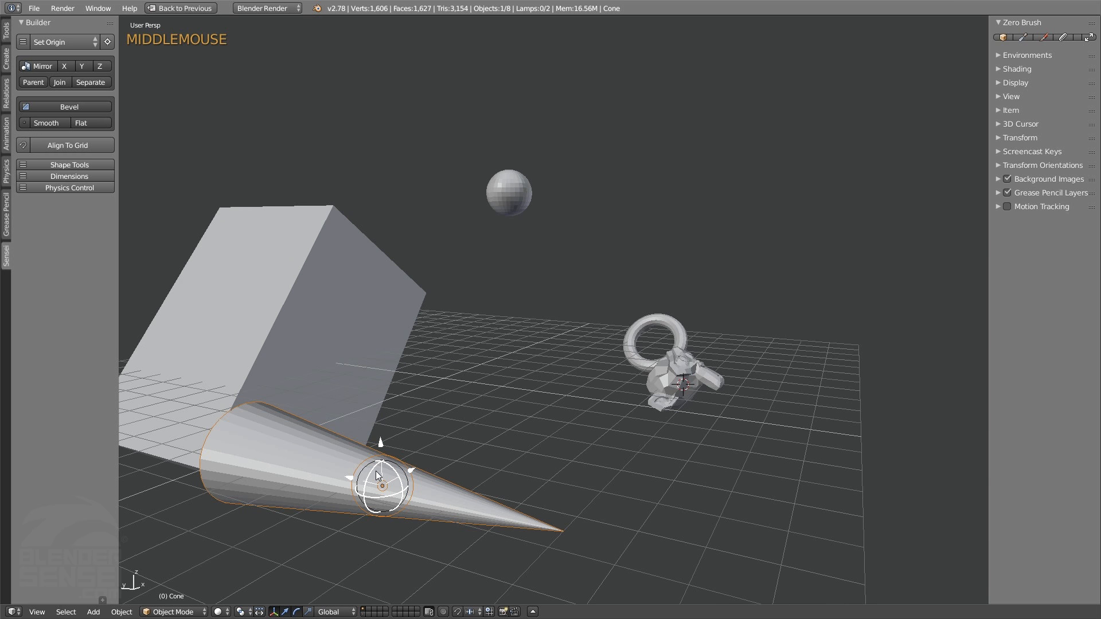
shift+click(308, 613)
scroll(383, 488, up, 2)
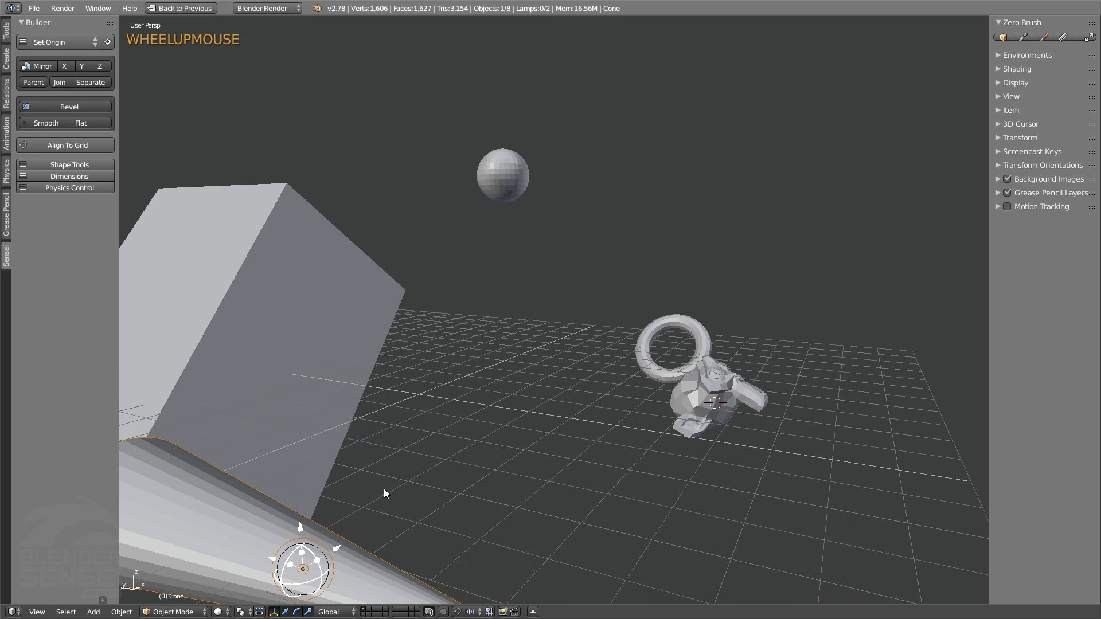
shift+middle_drag(383, 489, 448, 435)
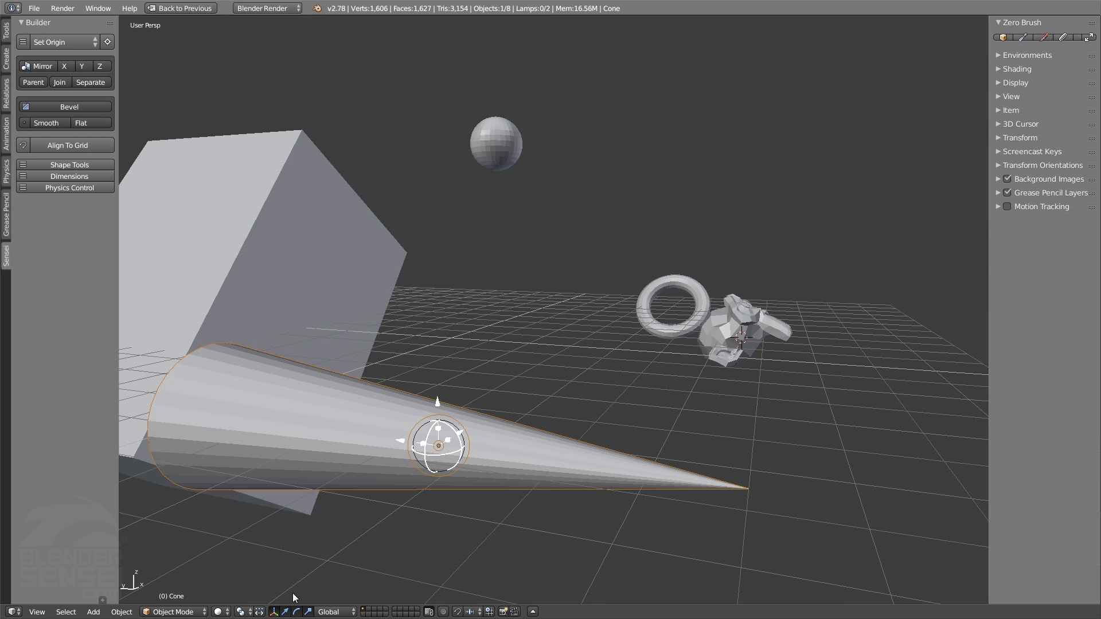
Show the manipulator's translate, rotate and scale handles one at a time, and combine all three again
click(285, 612)
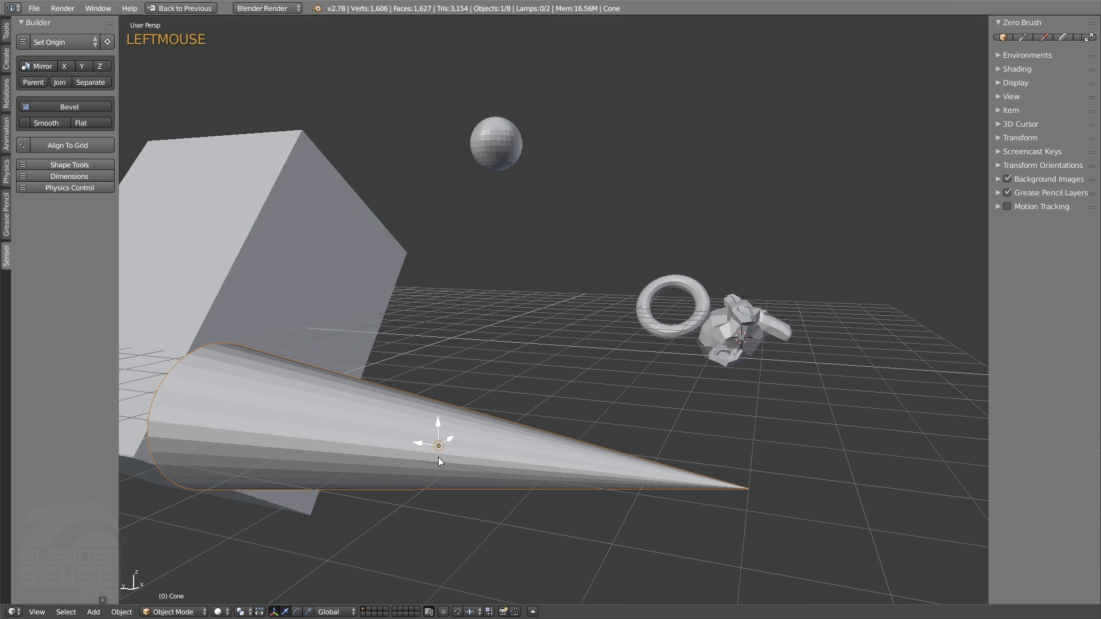
click(297, 612)
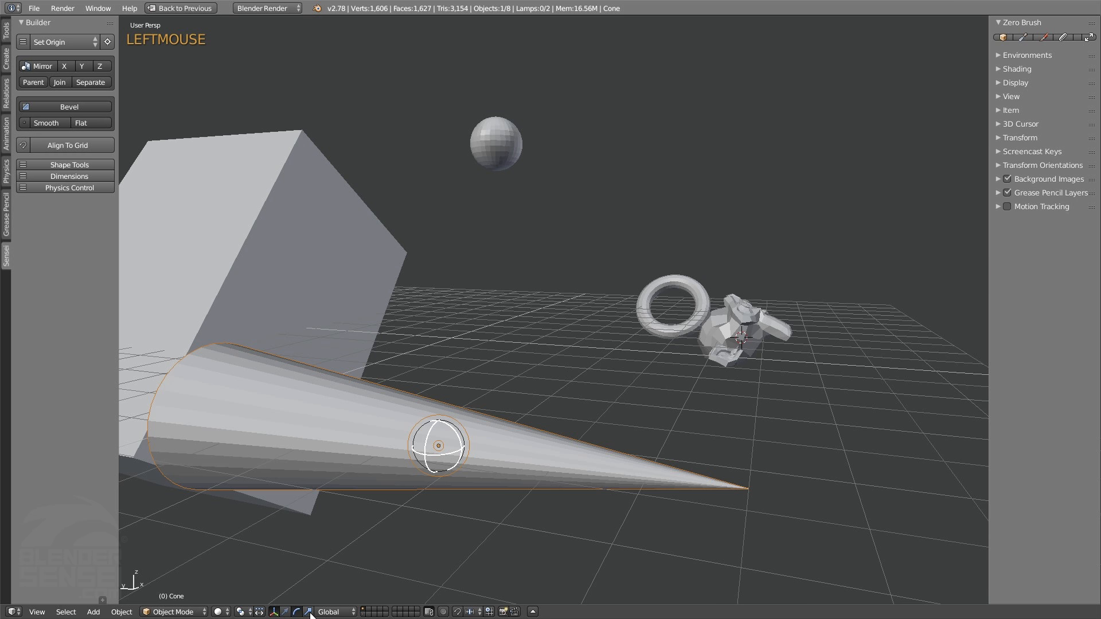
click(309, 612)
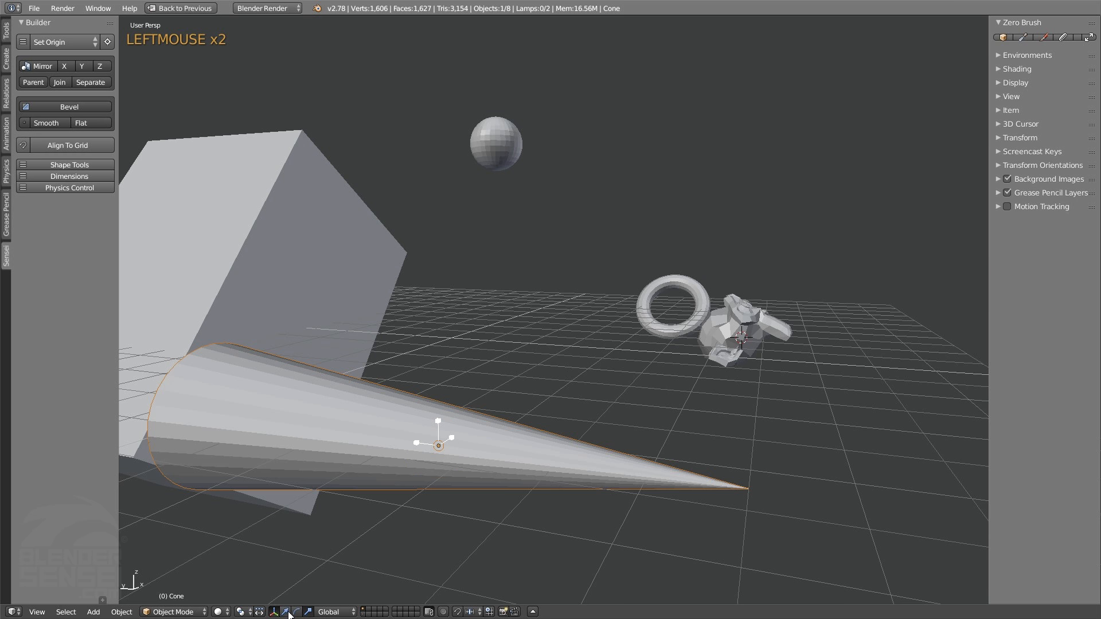
shift+click(286, 612)
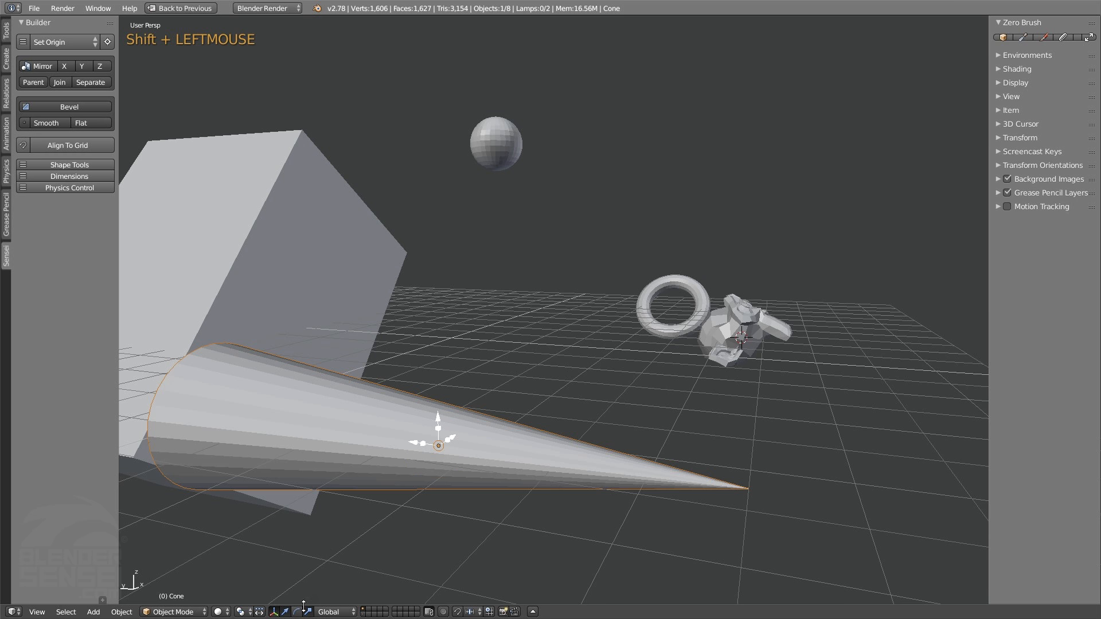
shift+click(298, 611)
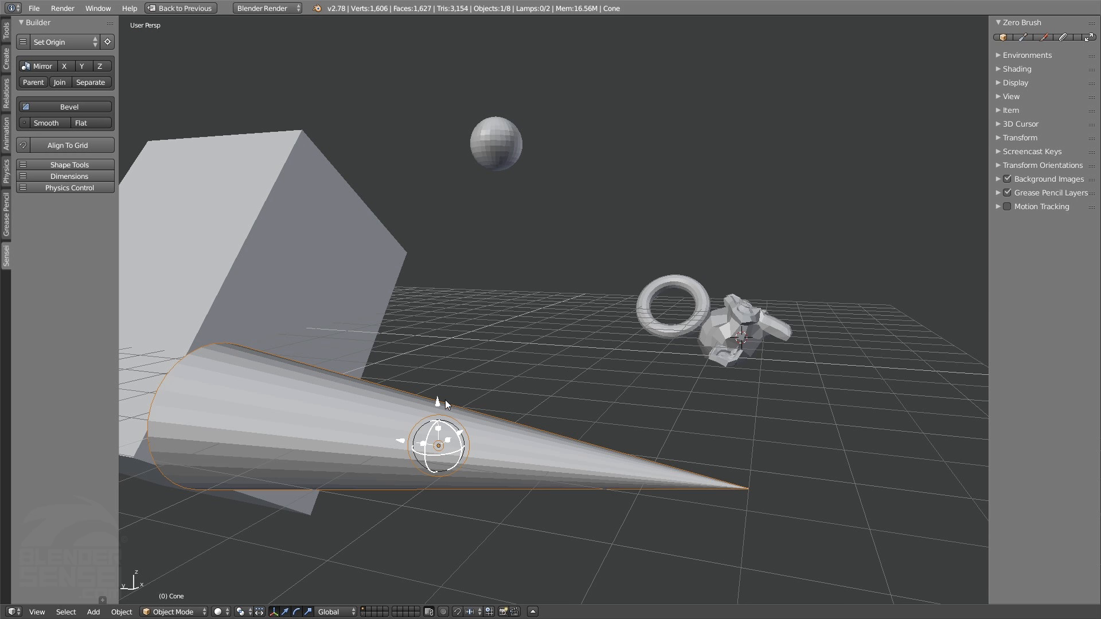
Move and rotate the cone with the manipulator's handles, checking it from different angles
drag(438, 403, 503, 454)
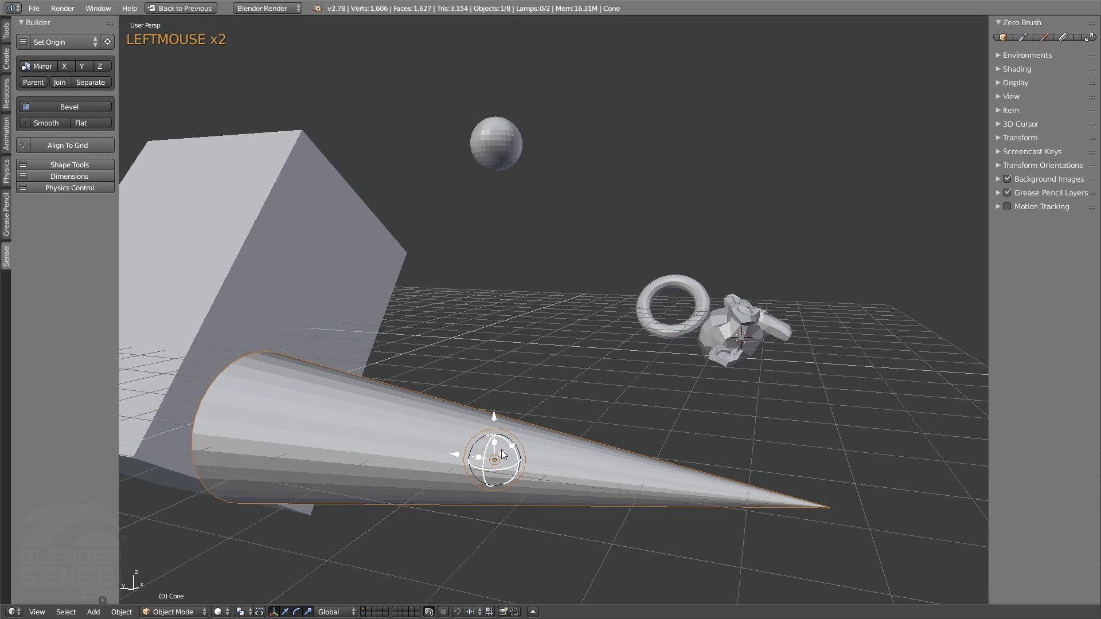
middle_drag(503, 455, 537, 452)
drag(539, 447, 610, 432)
middle_drag(611, 432, 545, 430)
drag(549, 421, 541, 441)
drag(539, 486, 565, 428)
middle_drag(565, 429, 566, 429)
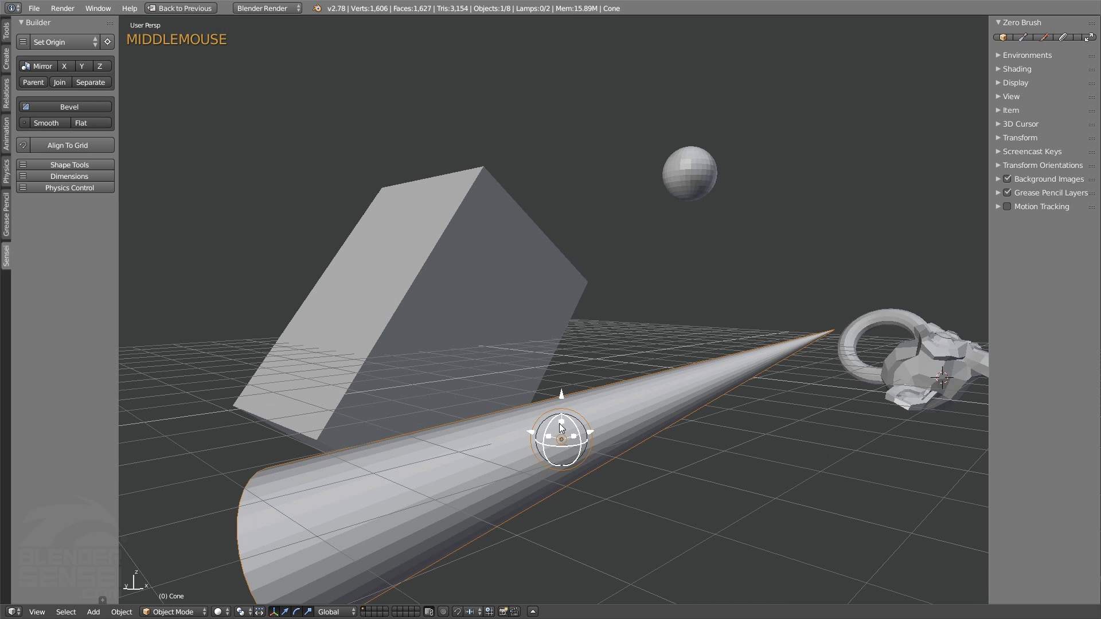
Scale the cone along individual global axes with the manipulator's scale handles
drag(562, 422, 539, 438)
middle_drag(539, 438, 585, 465)
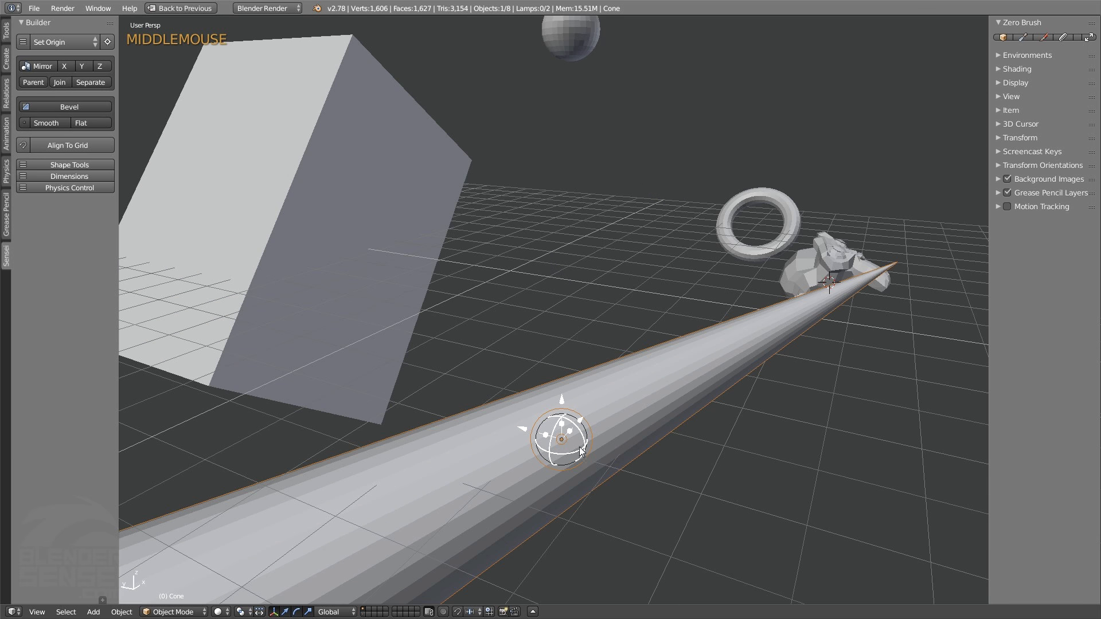
mouse_move(569, 432)
mouse_down()
mouse_move(595, 401)
mouse_move(560, 438)
mouse_move(563, 449)
mouse_up()
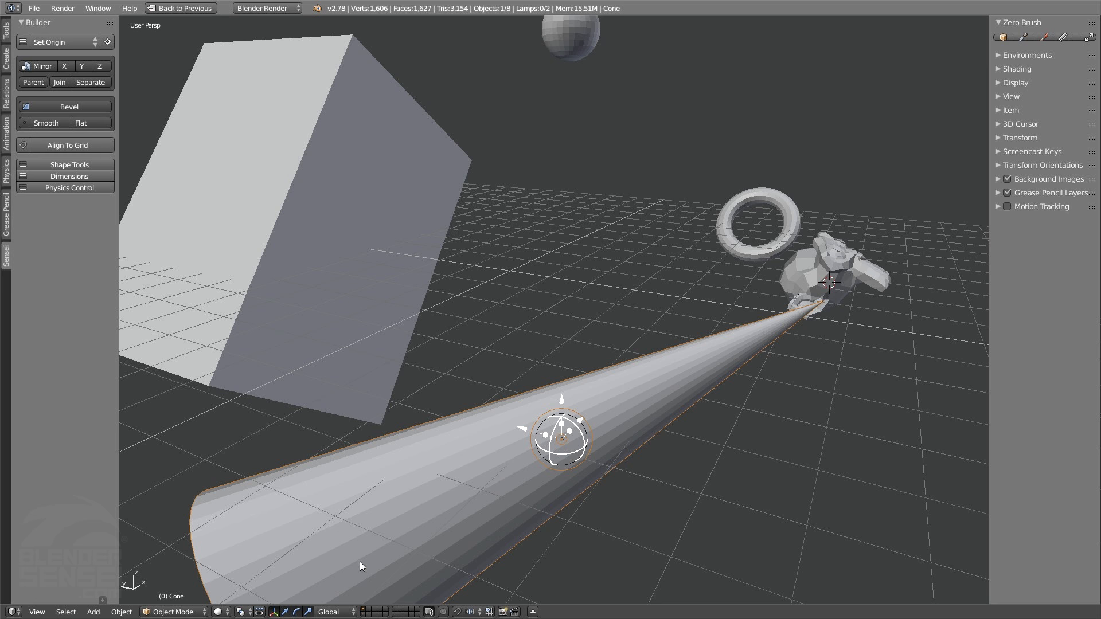
Look through the transform orientation options and keep Global
click(343, 606)
click(342, 610)
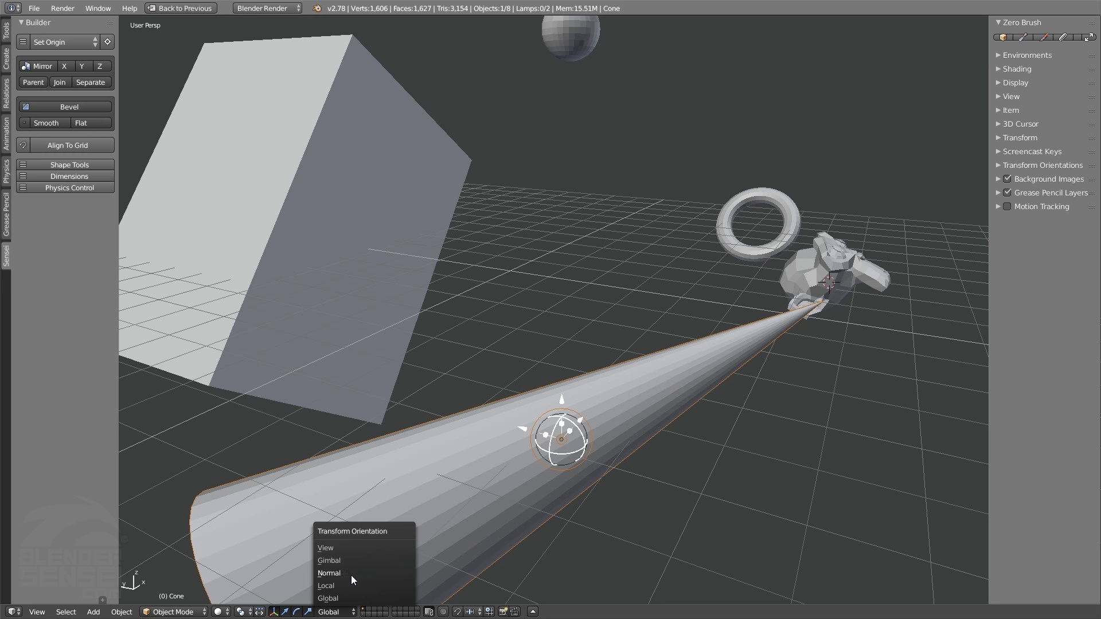
click(339, 598)
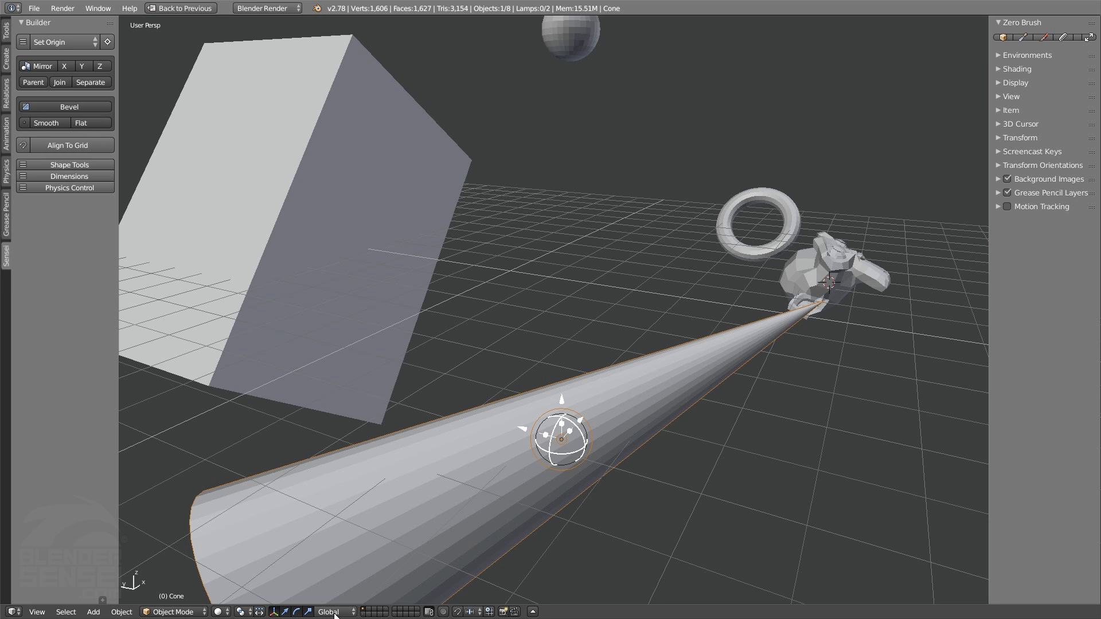
Select the torus, move it away from the monkey head and enlarge it with the manipulator's handles
middle_drag(472, 476, 419, 387)
click(872, 366)
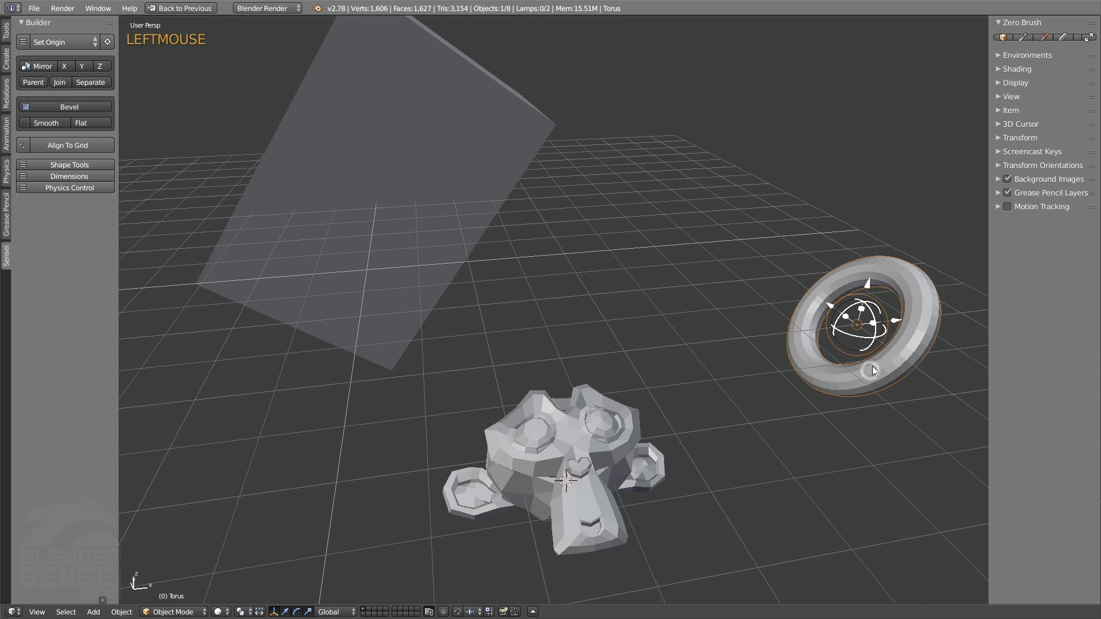
middle_drag(240, 558, 163, 577)
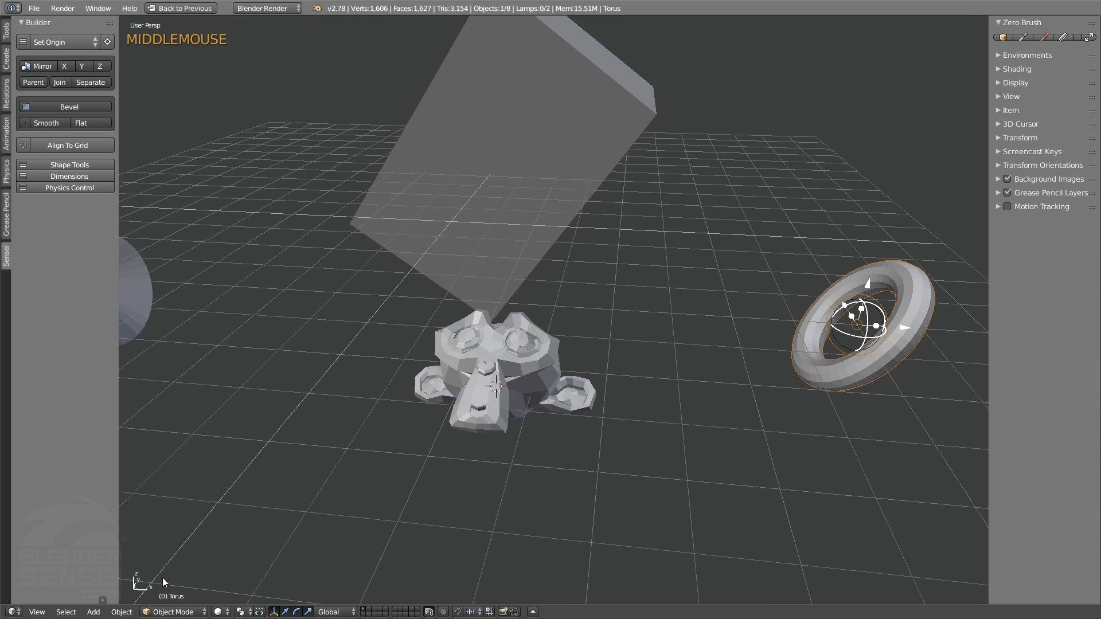
drag(869, 282, 987, 358)
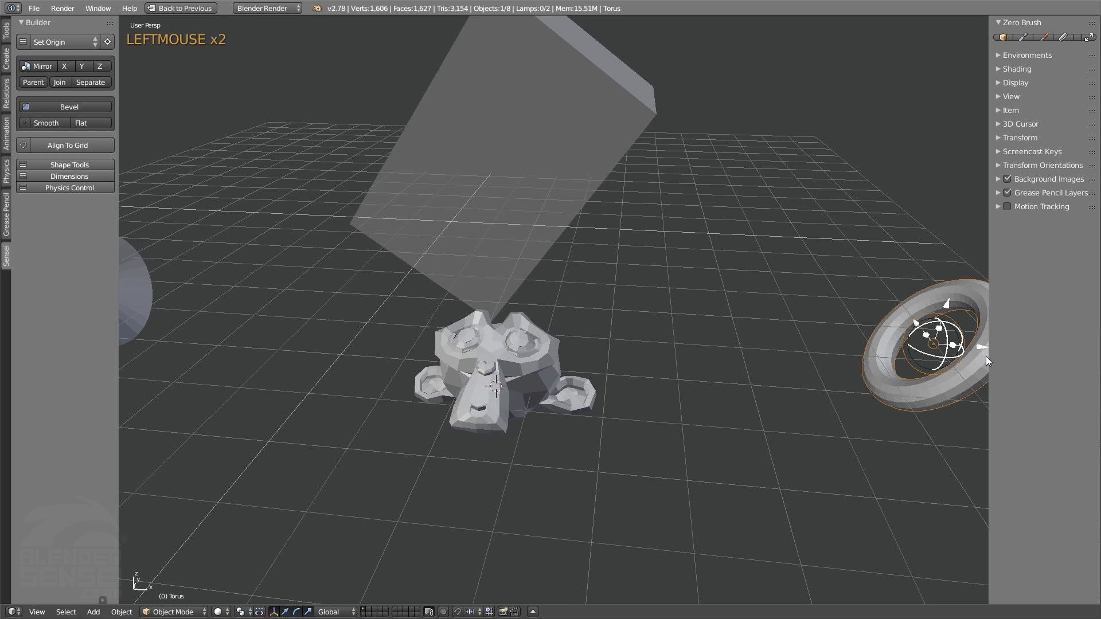
shift+middle_drag(955, 365, 828, 392)
middle_drag(717, 385, 736, 380)
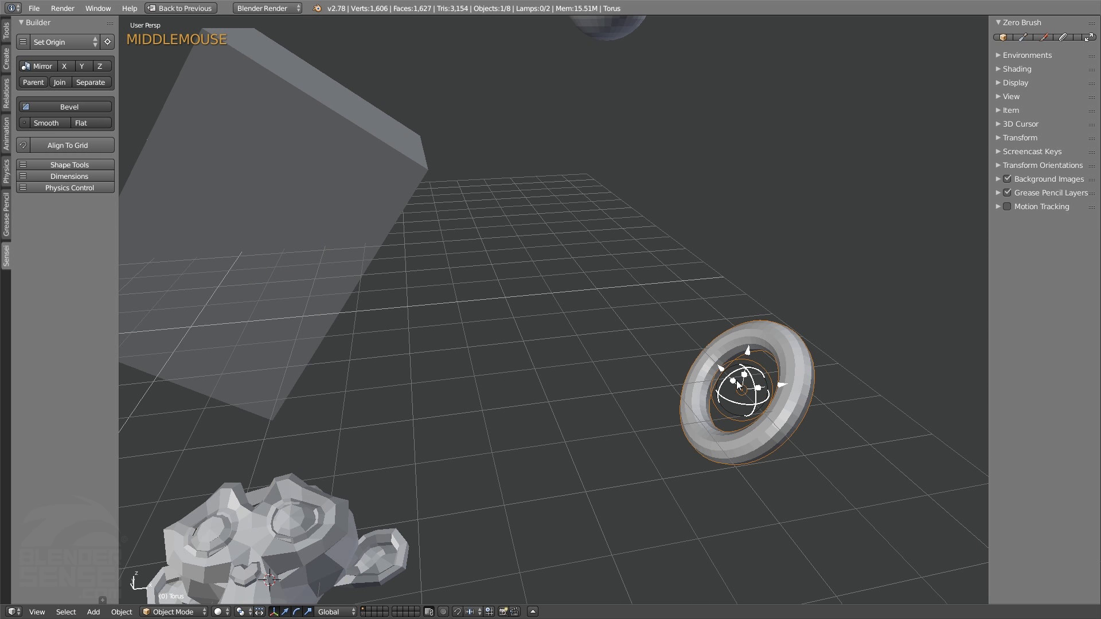
mouse_move(734, 381)
mouse_down()
mouse_move(716, 361)
mouse_move(747, 381)
mouse_move(757, 333)
mouse_move(751, 369)
mouse_up()
shift+middle_drag(399, 481, 420, 485)
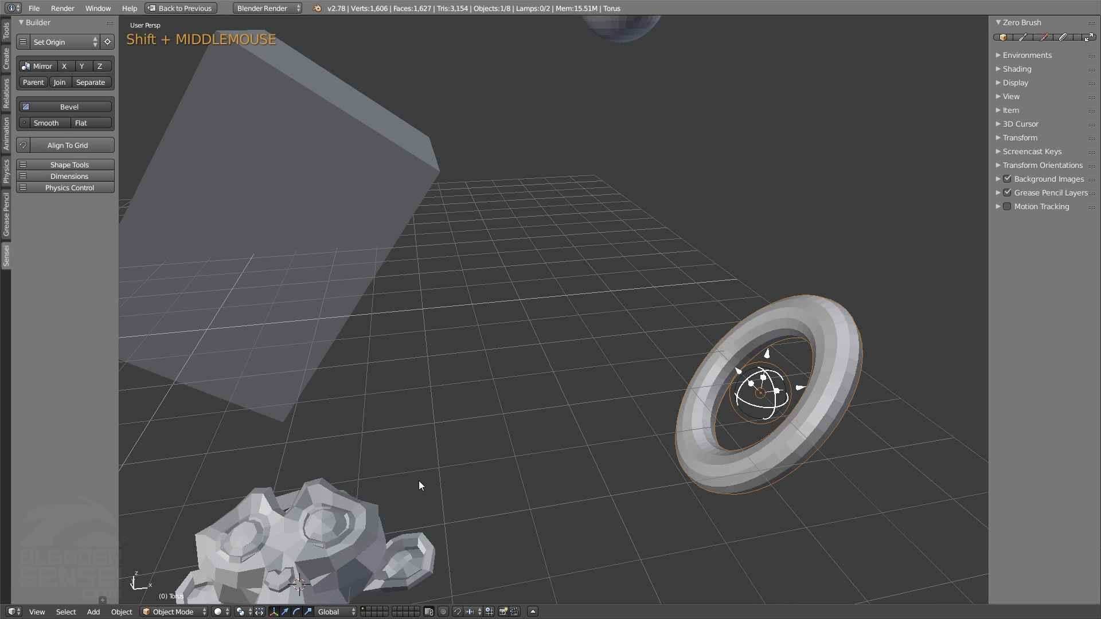
Review the transform orientation choices and switch the torus between Object Mode and Edit Mode, ending in Object Mode
click(334, 611)
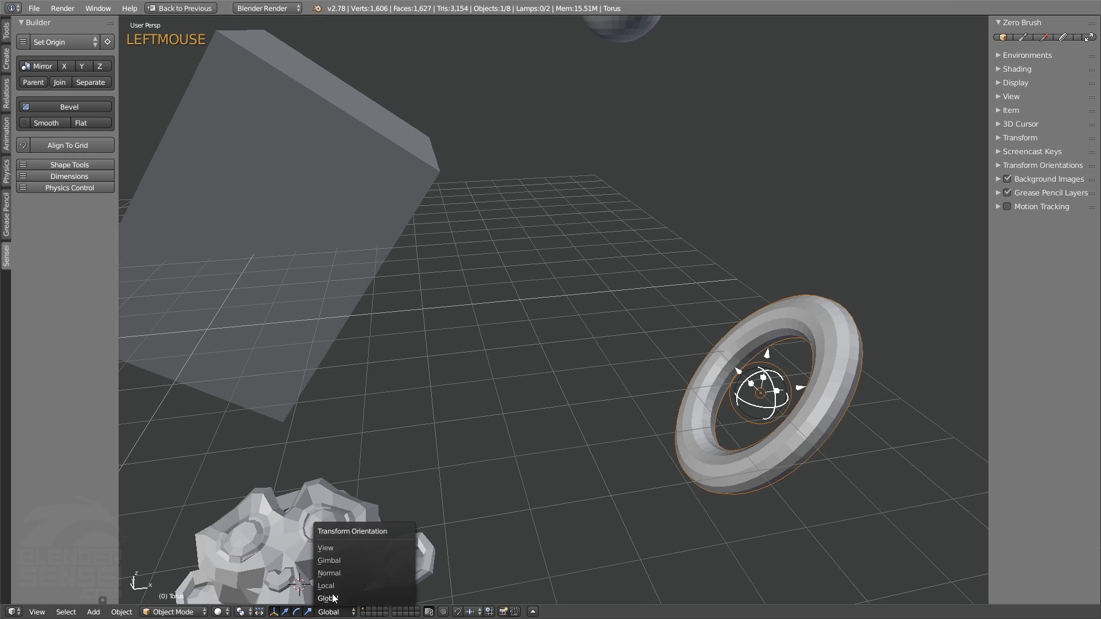
shift+middle_drag(836, 426, 615, 387)
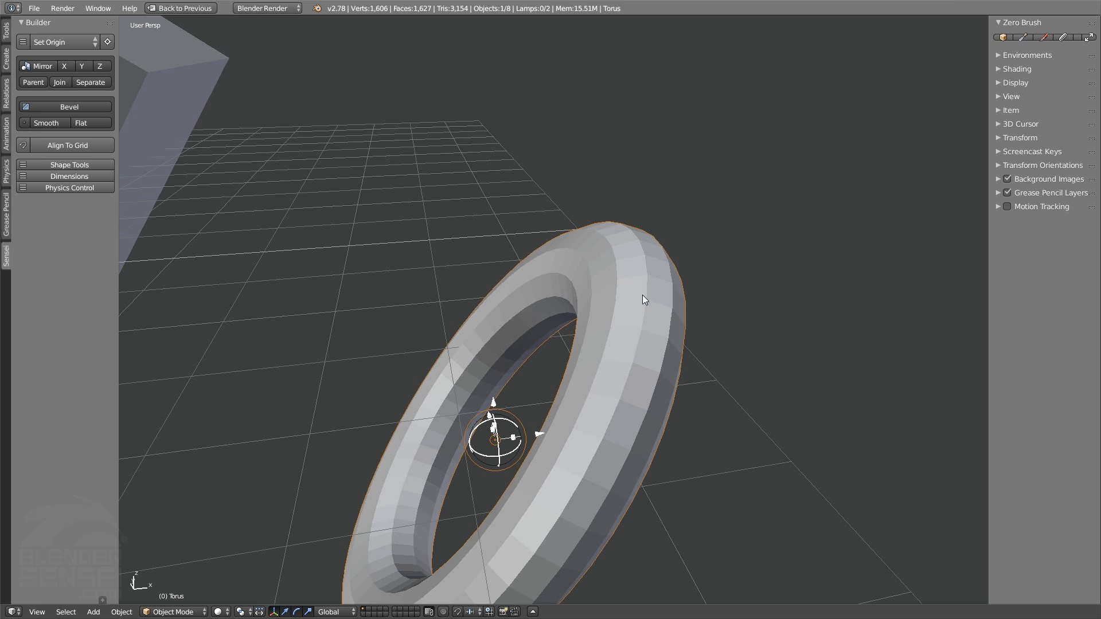
key(Tab)
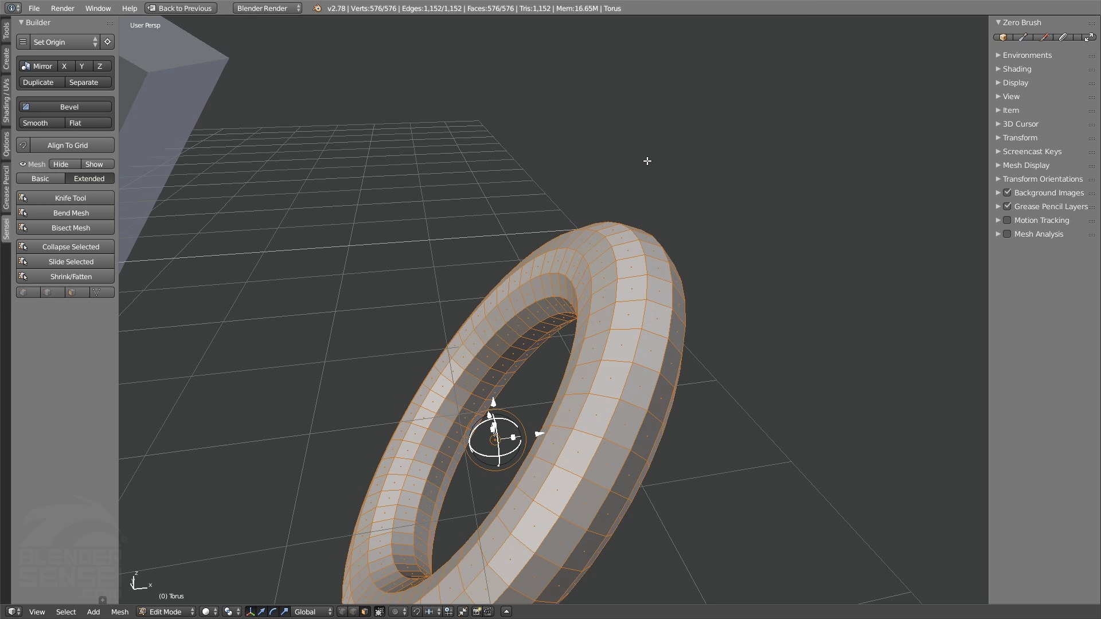
key(Tab)
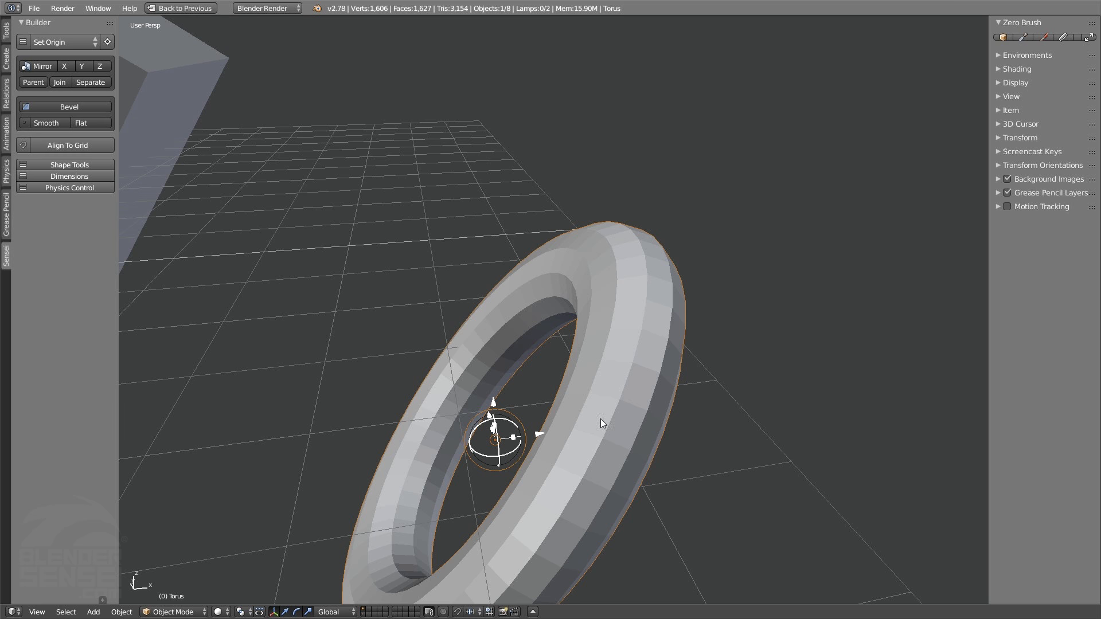
key(Tab)
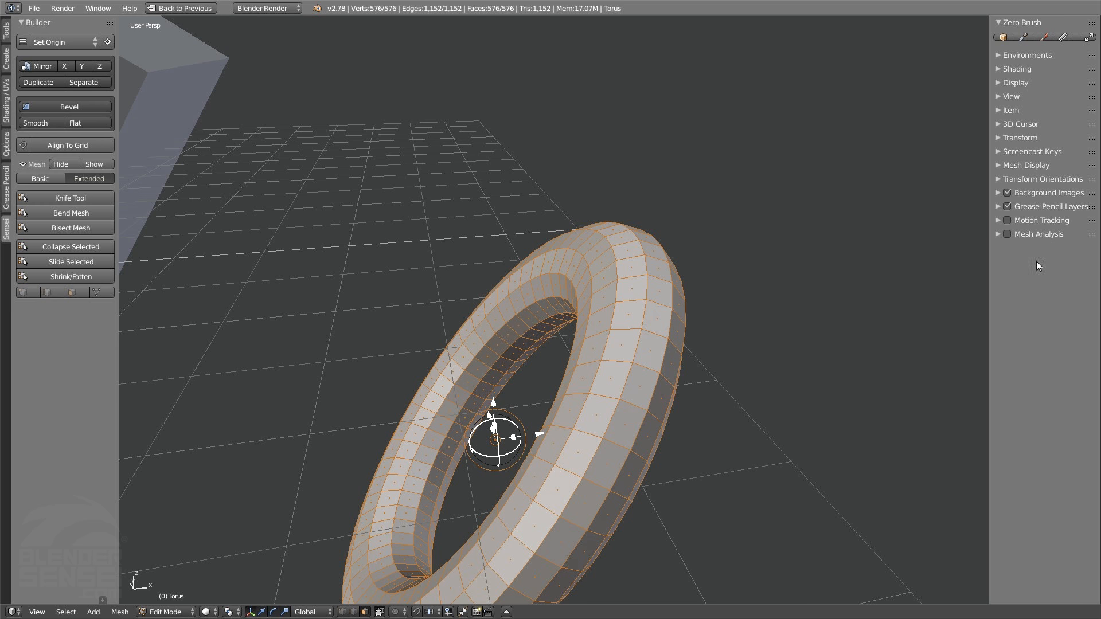
key(t)
key(t)
key(Tab)
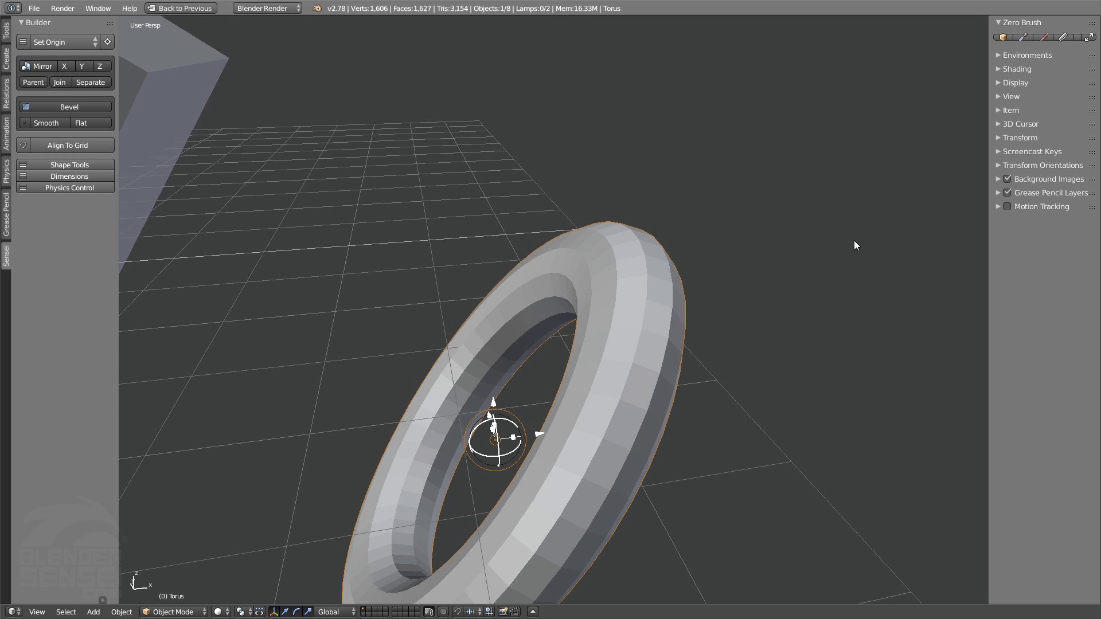
Enter Edit Mode on the torus and display its face normals with a size of 0.42
key(Tab)
click(999, 166)
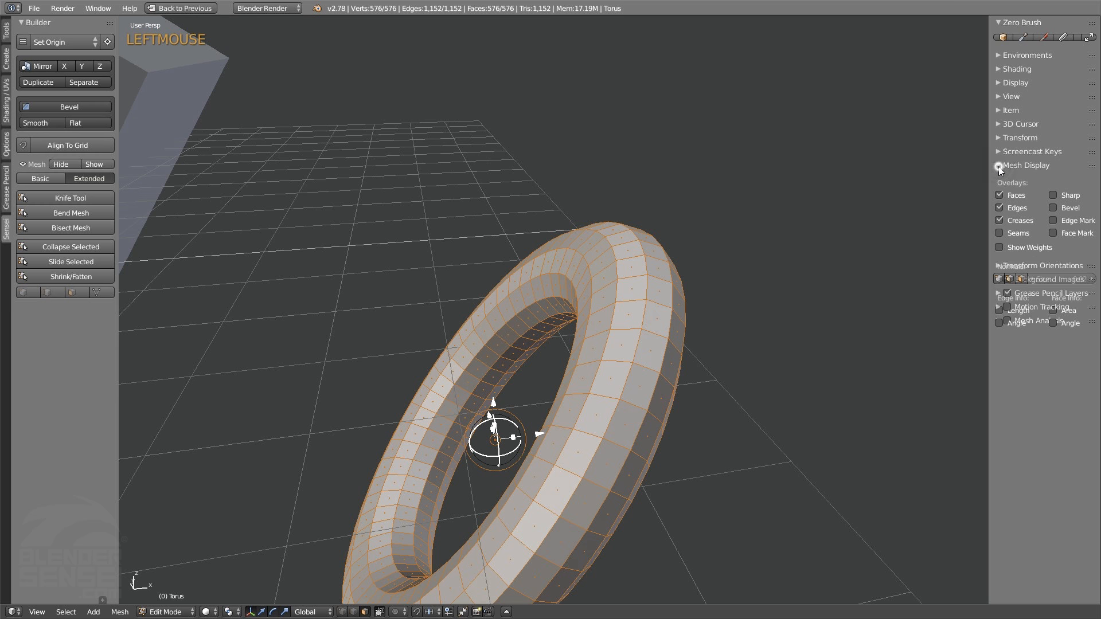
click(1023, 278)
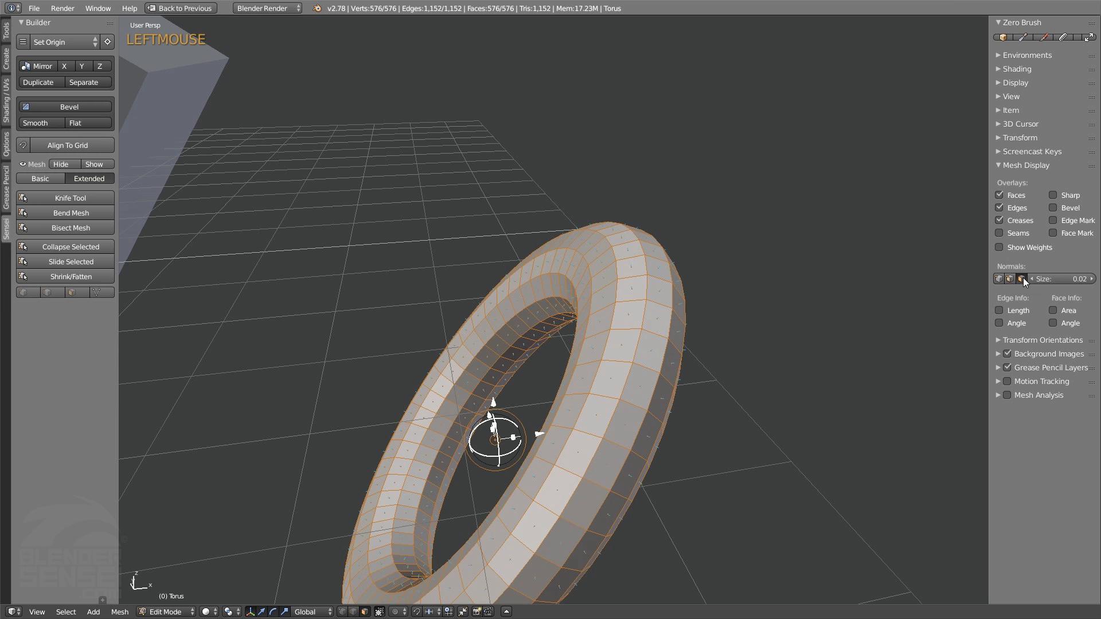
scroll(718, 388, up, 3)
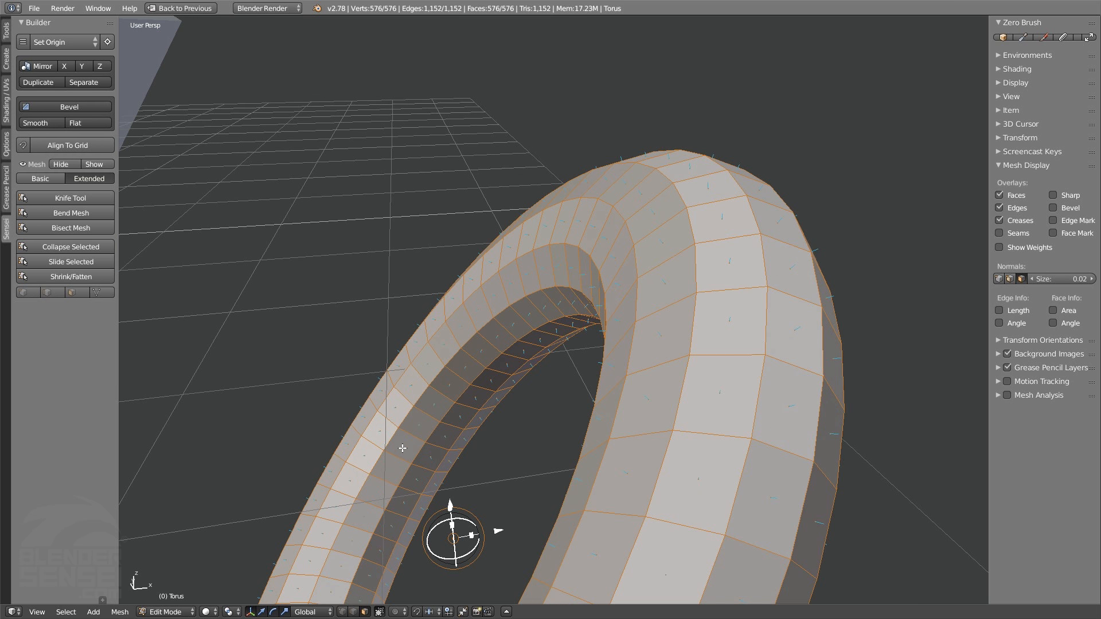
mouse_move(1055, 281)
mouse_down()
mouse_move(1090, 281)
mouse_move(1058, 281)
mouse_move(1068, 281)
mouse_up()
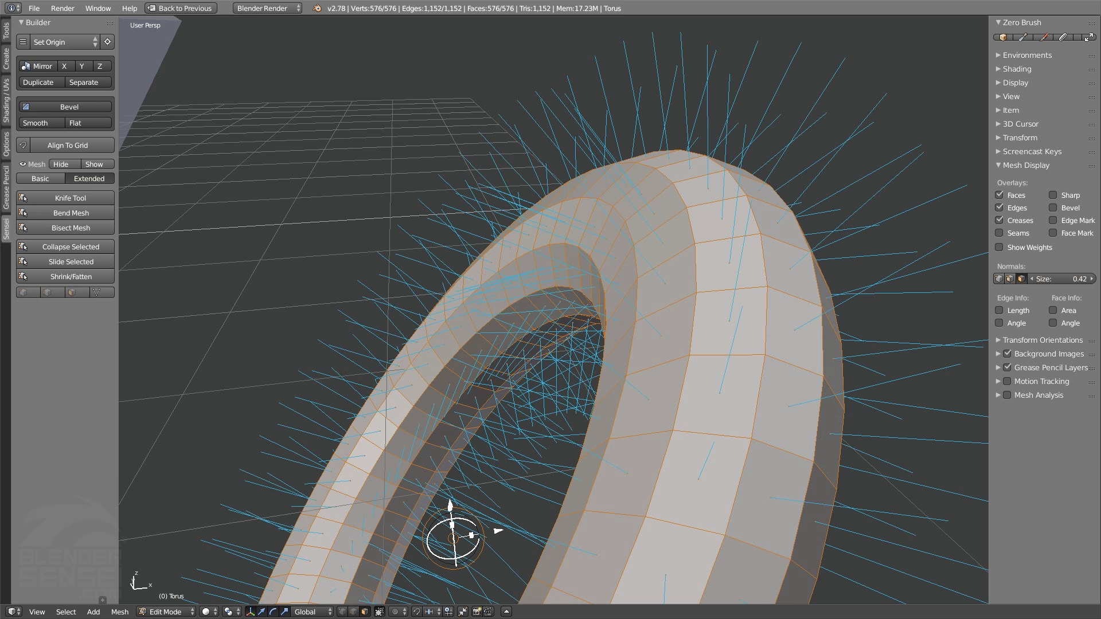
middle_drag(627, 263, 652, 231)
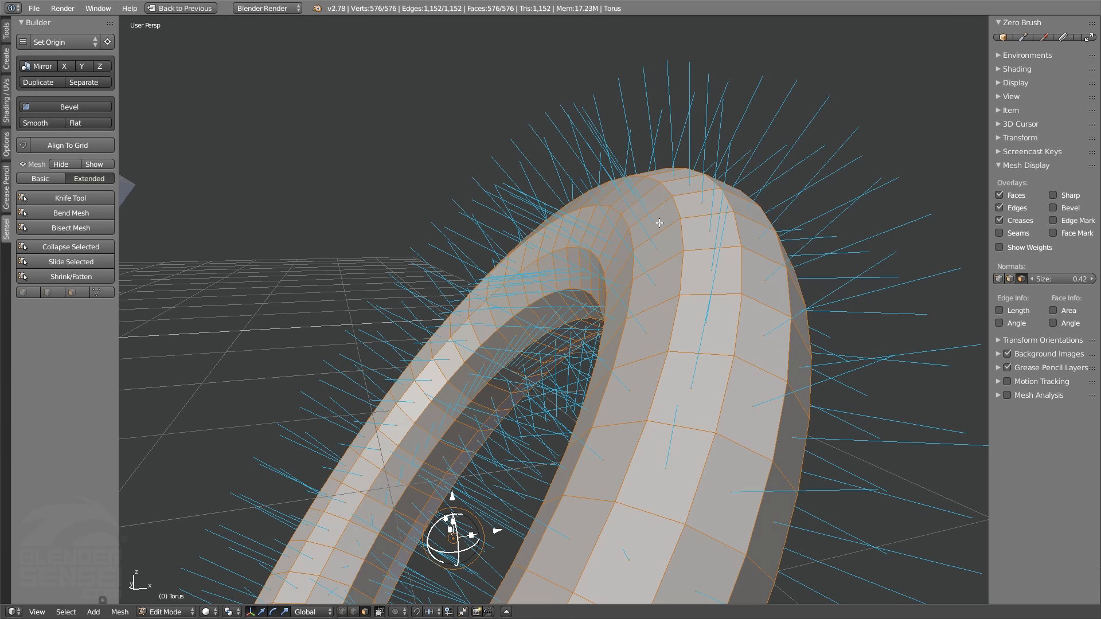
middle_drag(615, 233, 694, 310)
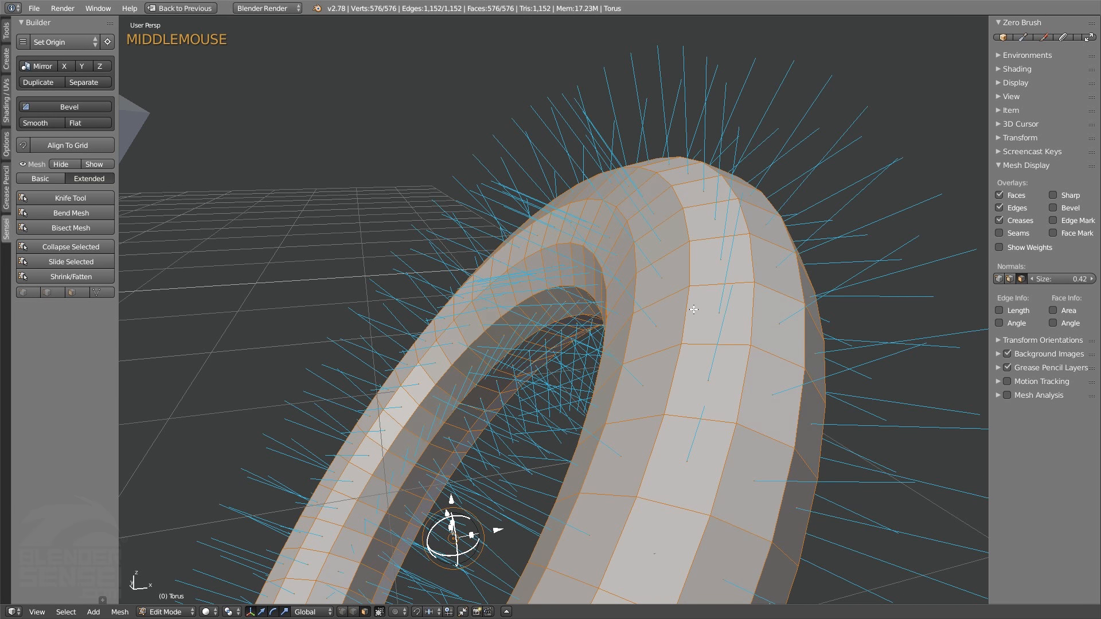
Hide the face normals, collapse the mesh display settings and return the torus to Object Mode
click(1020, 280)
click(1004, 166)
key(Tab)
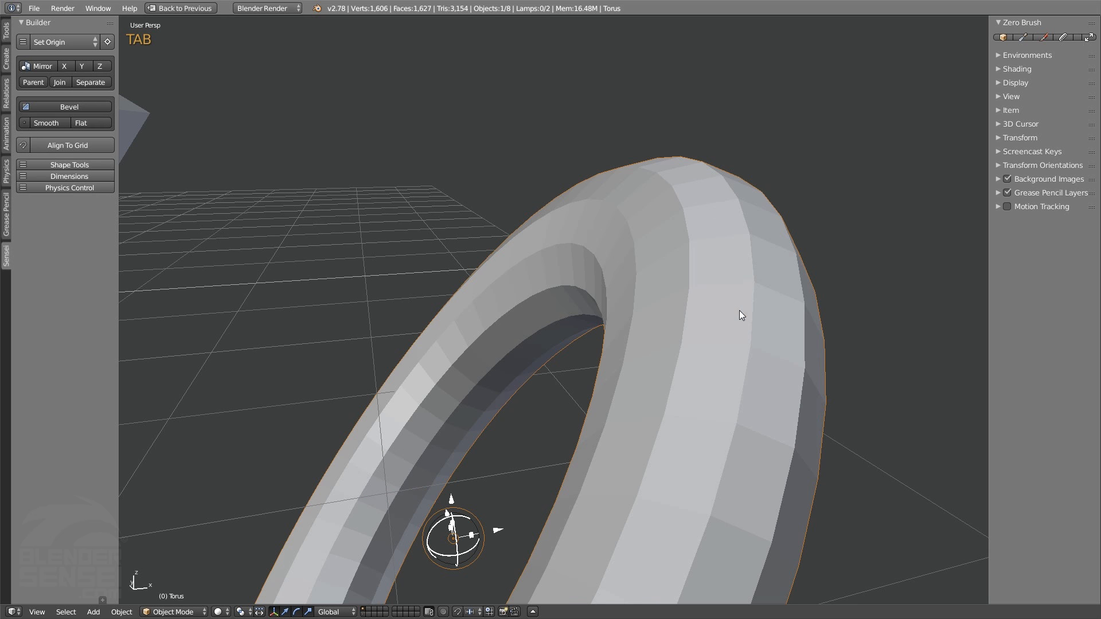
scroll(607, 418, down, 3)
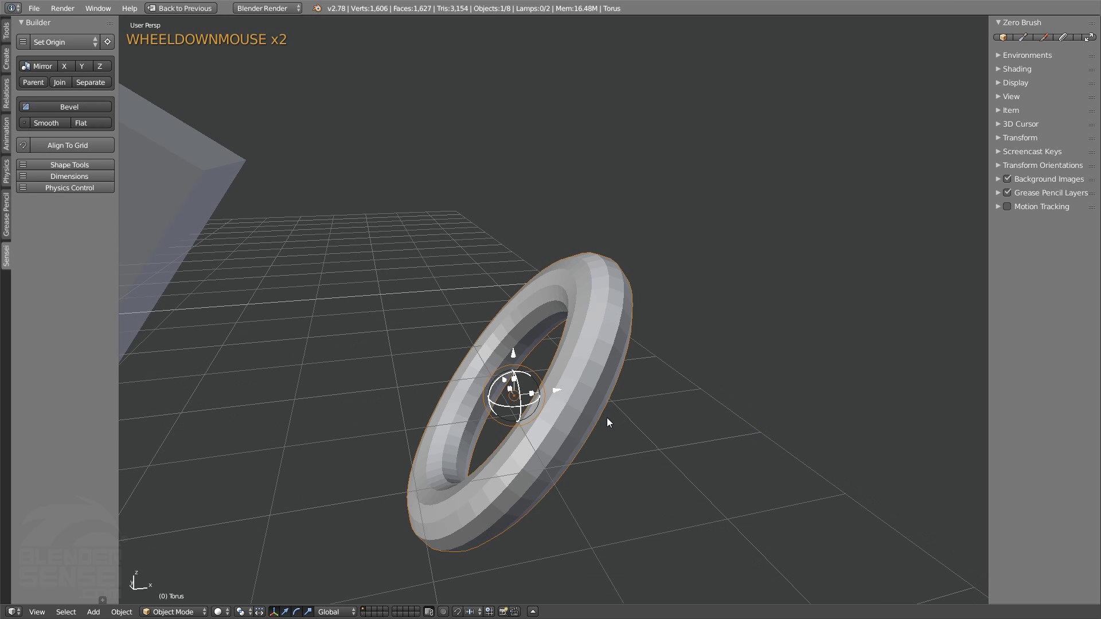
Select the large tilted cube and scale it along the global X and Z axes with the manipulator
shift+middle_drag(453, 378, 554, 397)
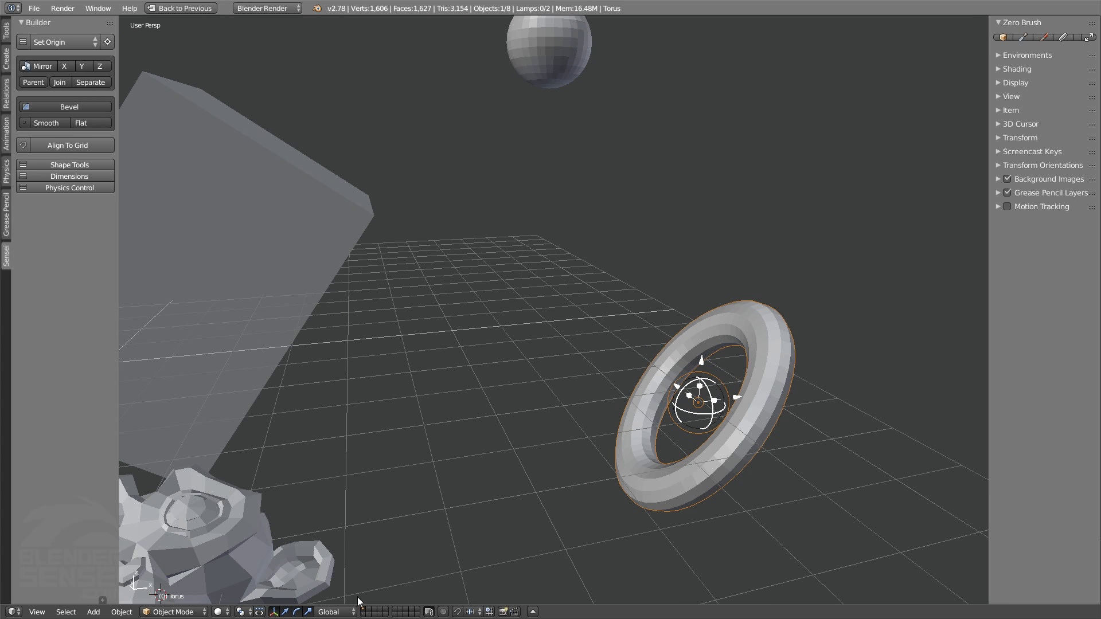
click(339, 612)
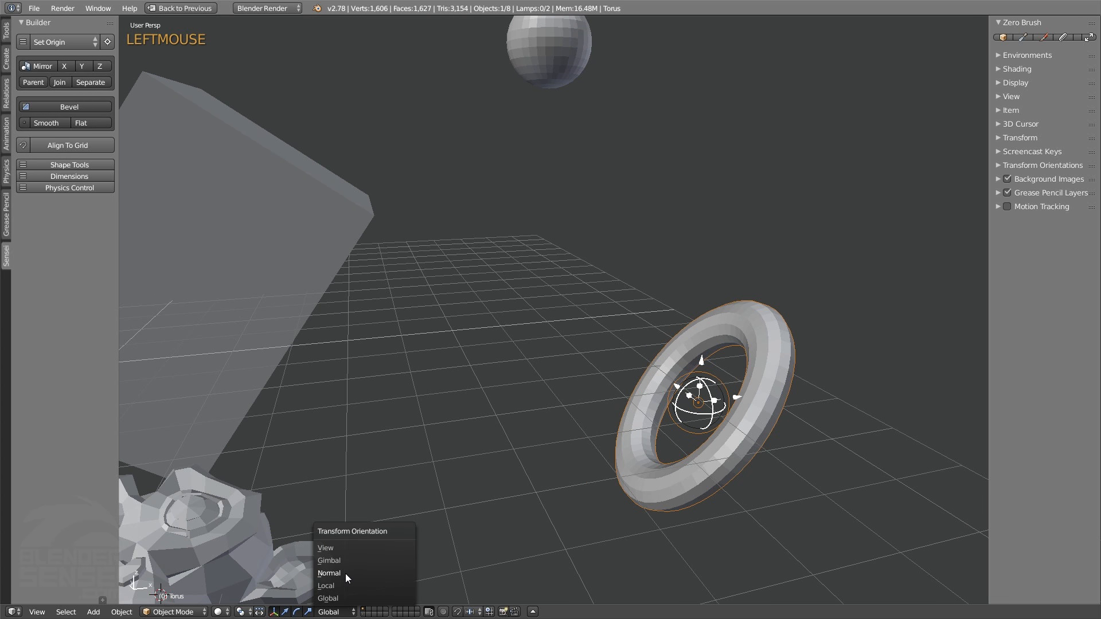
shift+middle_drag(350, 383, 475, 374)
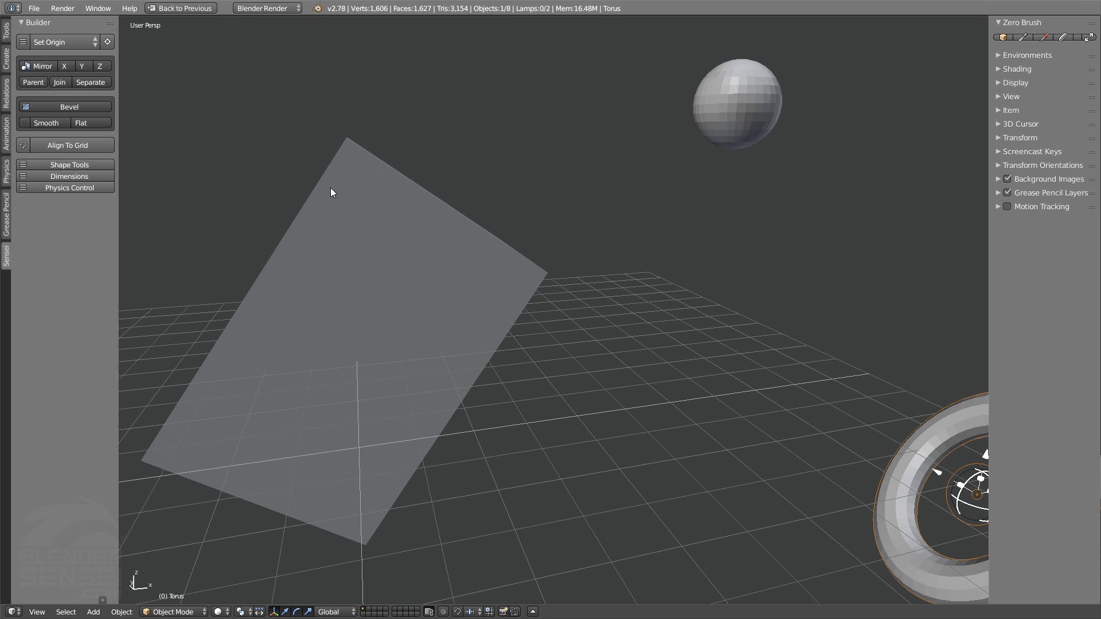
click(336, 206)
middle_drag(343, 376, 434, 383)
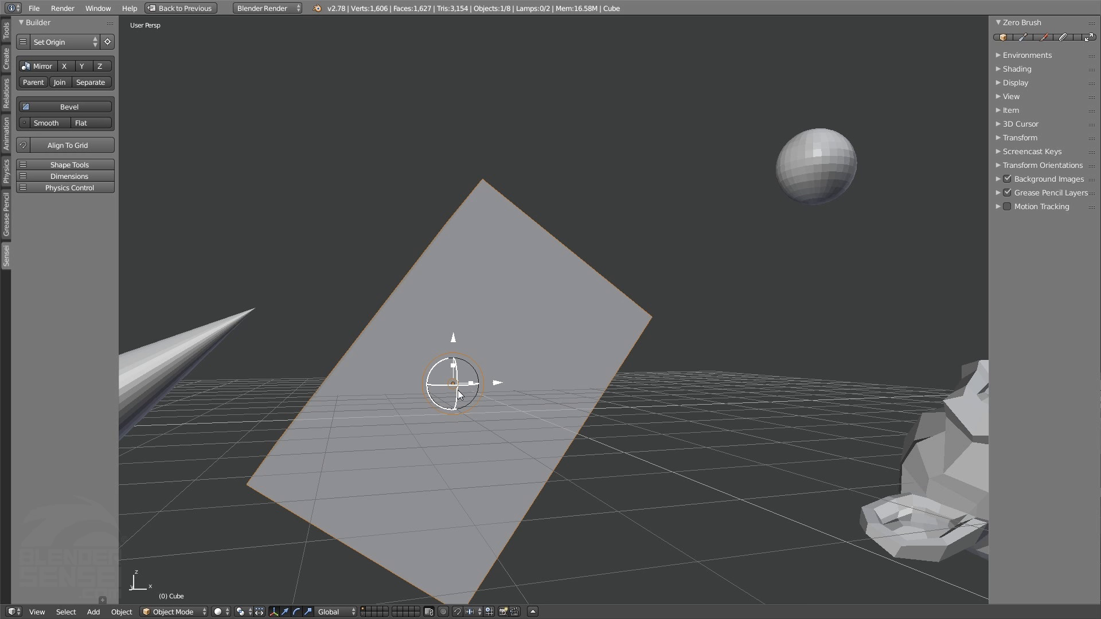
middle_drag(515, 405, 404, 569)
mouse_move(478, 382)
mouse_down()
mouse_move(498, 378)
mouse_move(474, 384)
mouse_up()
mouse_move(451, 378)
mouse_down()
mouse_move(451, 356)
mouse_move(452, 366)
mouse_up()
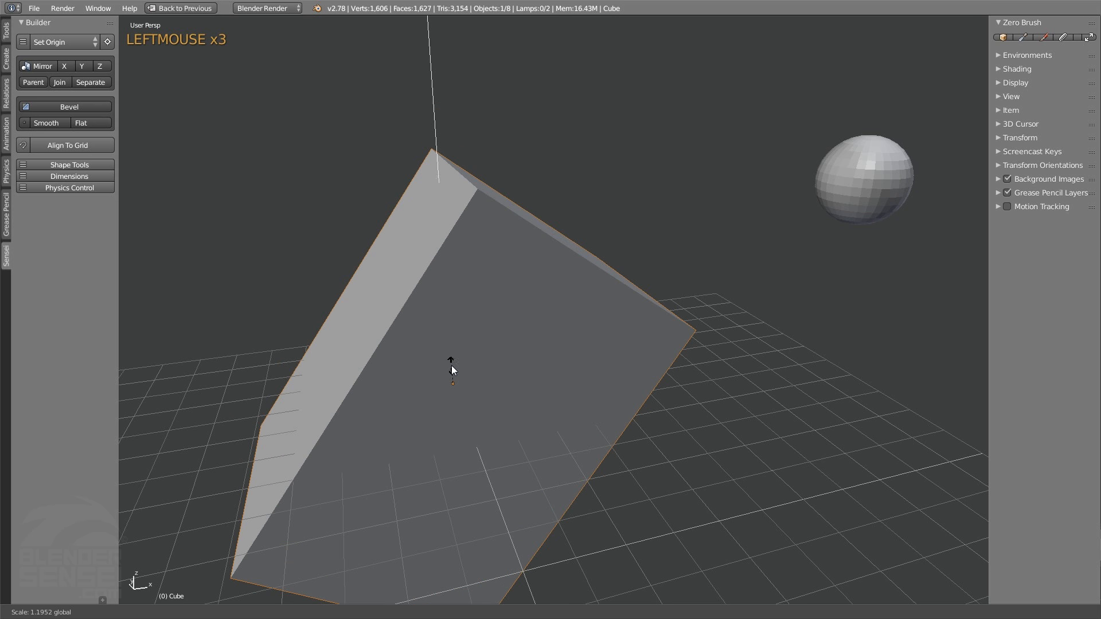
middle_drag(480, 415, 365, 614)
Set the transform orientation to Normal and inspect how the manipulator axes align with the tilted cube's faces
click(347, 612)
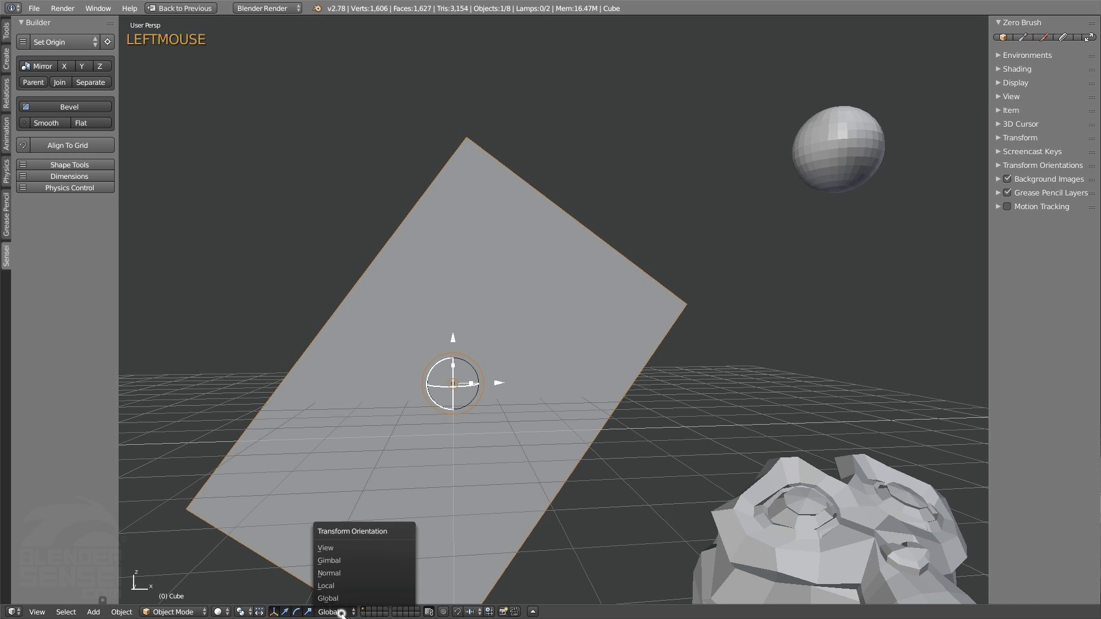
click(343, 576)
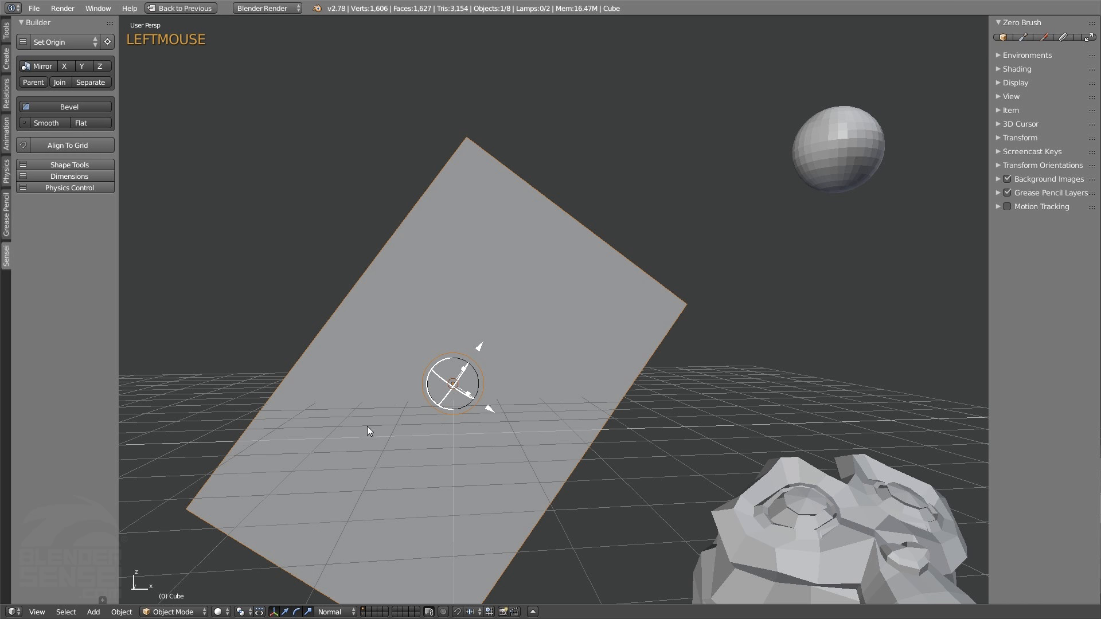
scroll(812, 442, down, 2)
shift+middle_drag(781, 455, 693, 374)
shift+middle_drag(772, 423, 670, 401)
shift+middle_drag(375, 372, 537, 437)
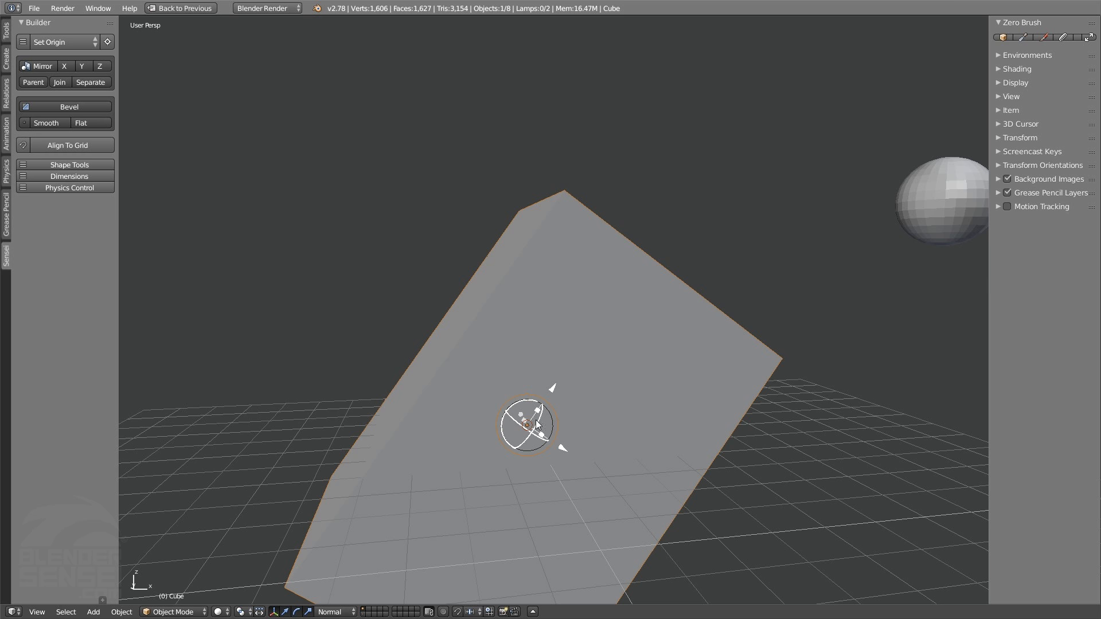
middle_drag(560, 420, 597, 411)
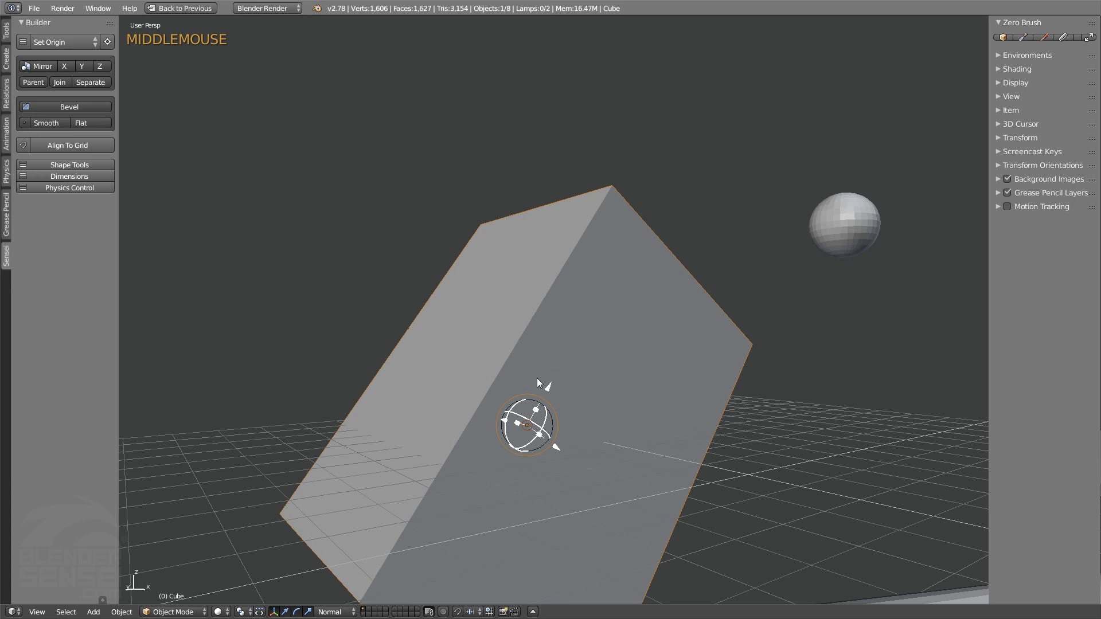
middle_drag(536, 377, 559, 404)
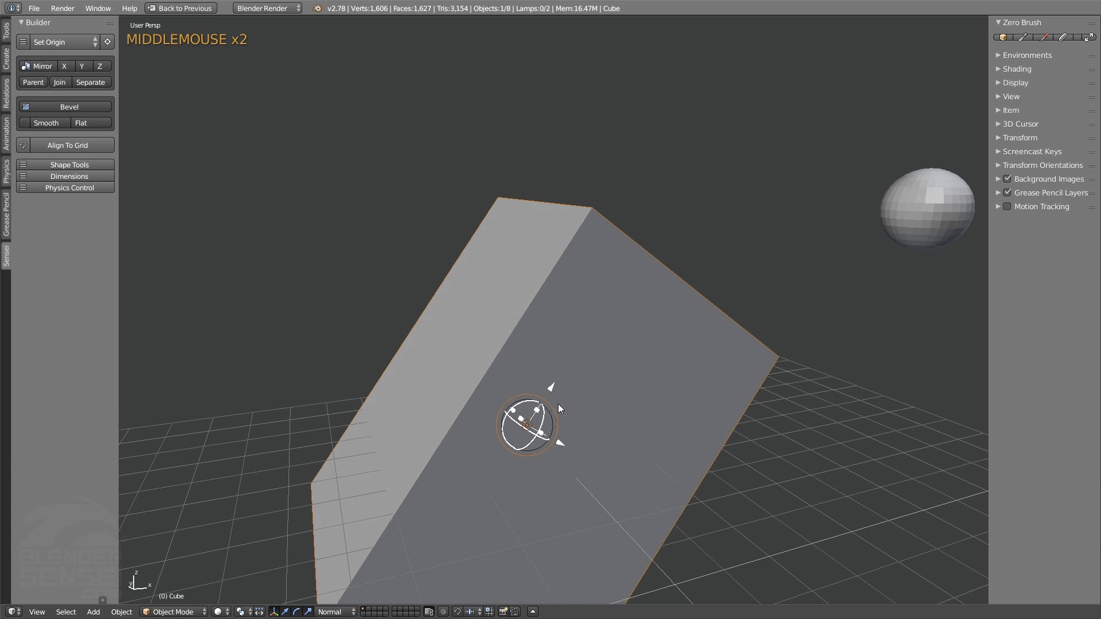
Display the cube's face normals in Edit Mode with a size of 9.72, then return to Object Mode
key(Tab)
click(997, 165)
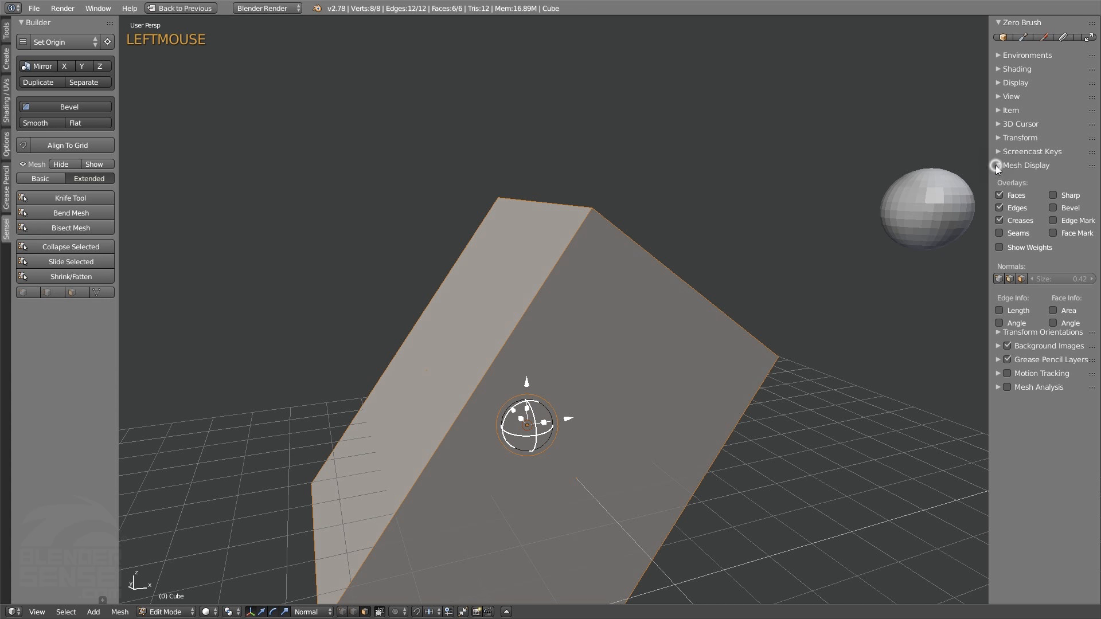
click(1023, 279)
mouse_move(1051, 284)
mouse_down()
mouse_move(1079, 284)
mouse_move(1045, 288)
mouse_up()
middle_drag(470, 344, 409, 348)
middle_drag(500, 432, 536, 435)
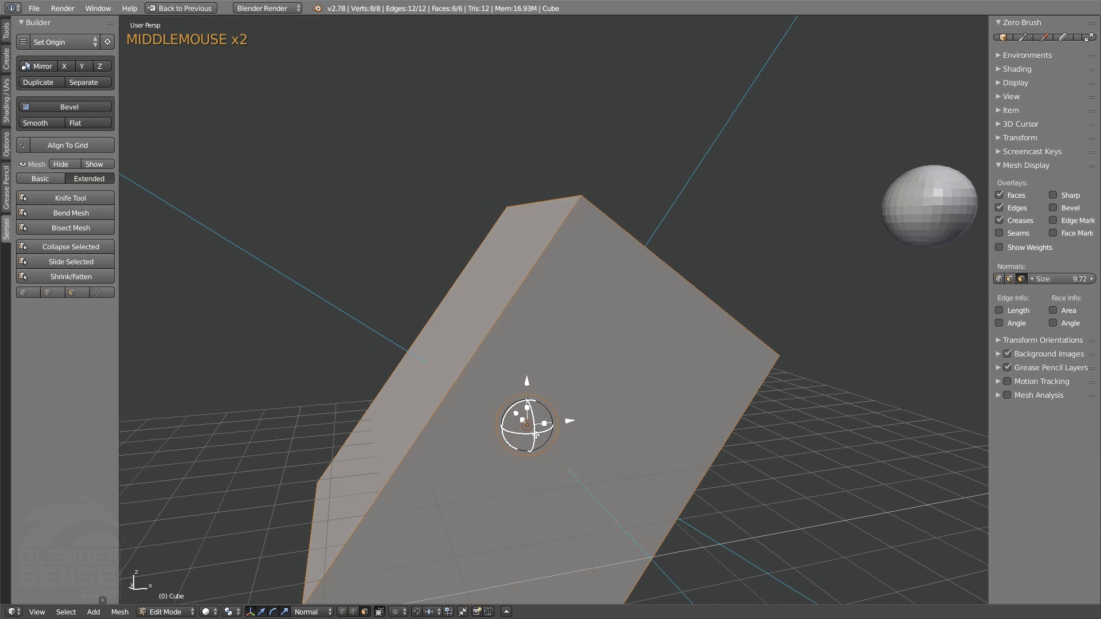
middle_drag(594, 464, 554, 458)
key(Tab)
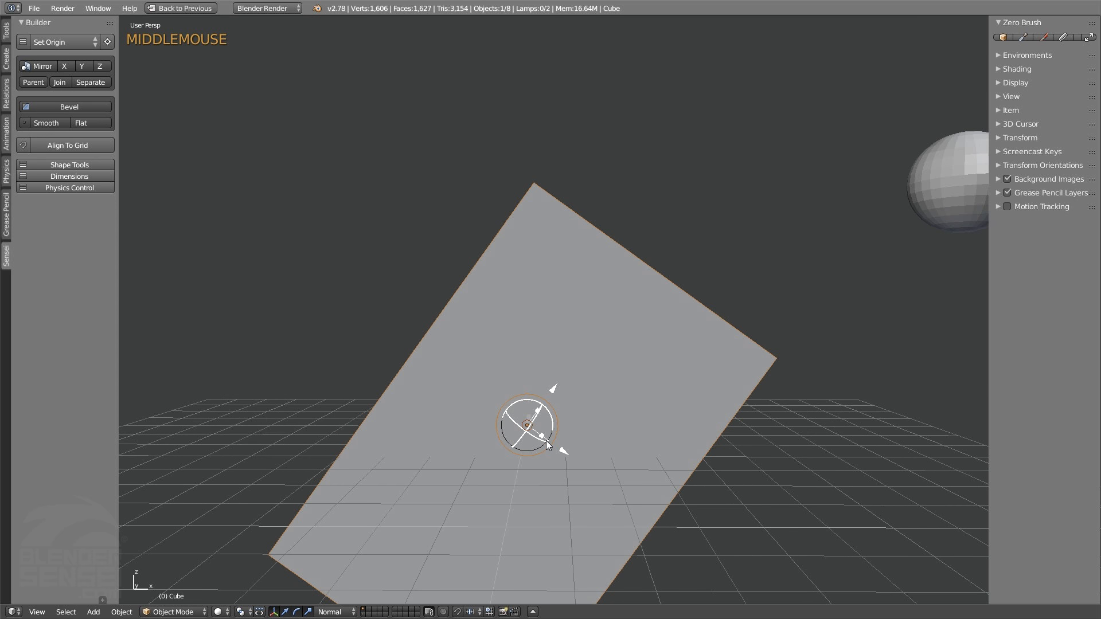
Widen and then narrow the cube along its own X axis using the manipulator's scale handle
drag(546, 440, 523, 440)
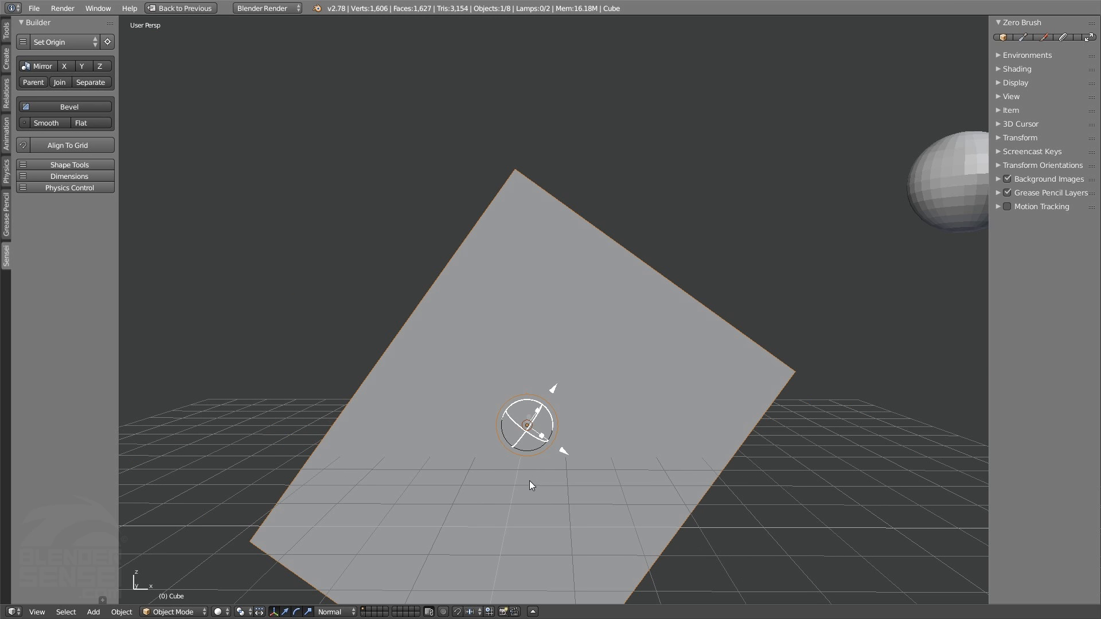
scroll(529, 481, down, 3)
scroll(537, 479, up, 1)
mouse_move(569, 469)
shift+middle_down()
mouse_move(549, 444)
mouse_move(569, 483)
shift+middle_up()
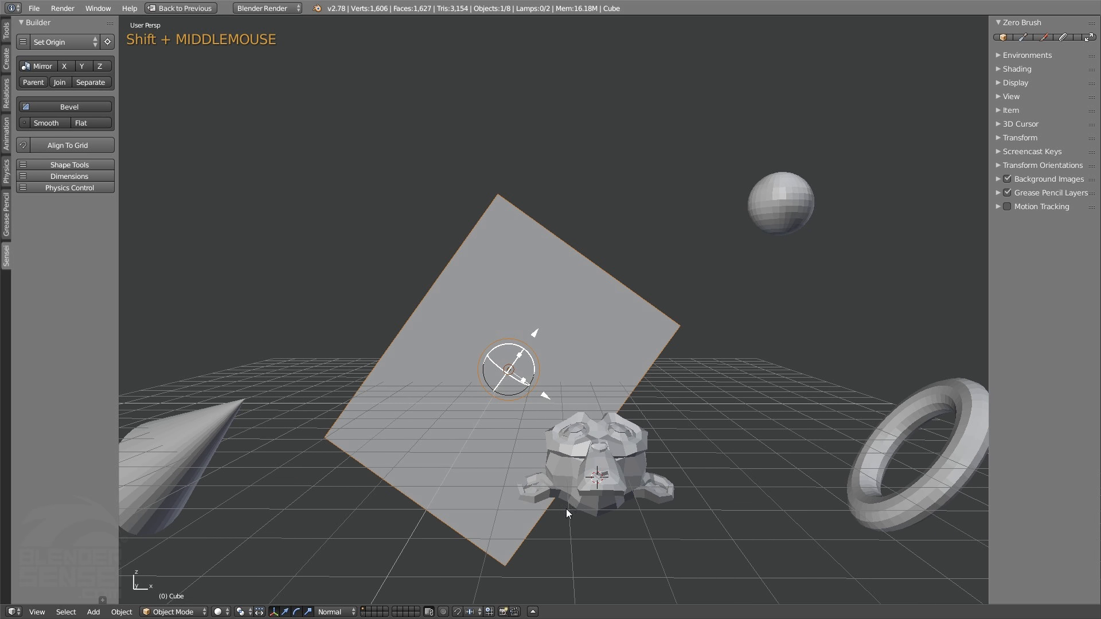
mouse_move(523, 388)
mouse_down()
mouse_move(544, 392)
mouse_move(520, 383)
mouse_up()
Scale the cube along its own Z and Y axes and turn it slightly with the manipulator
click(337, 612)
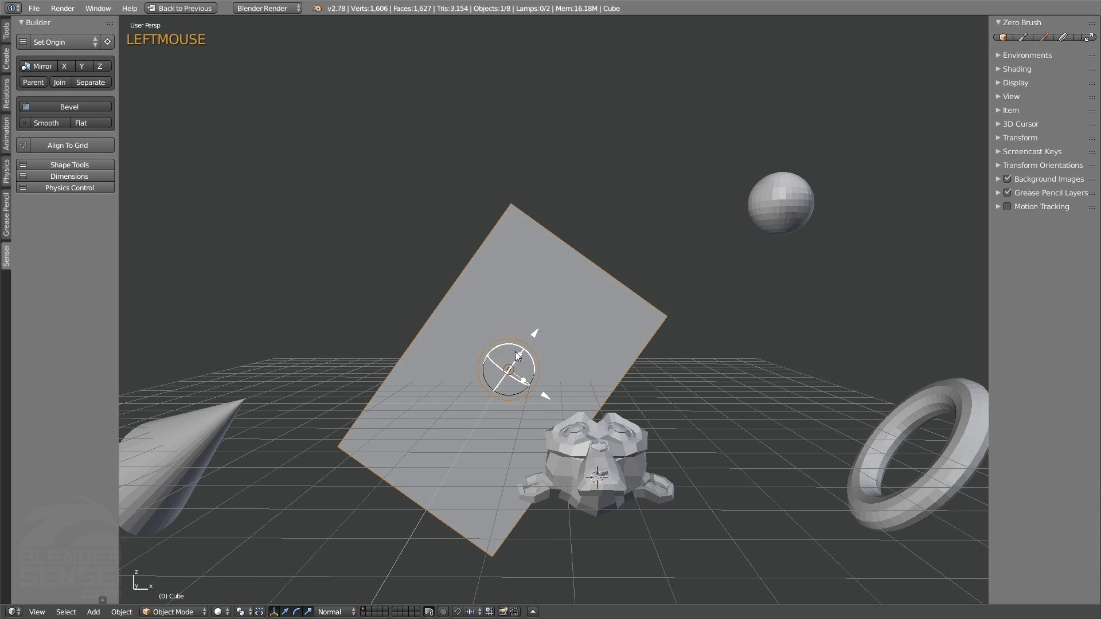
drag(519, 357, 493, 406)
click(539, 333)
middle_drag(493, 406, 487, 371)
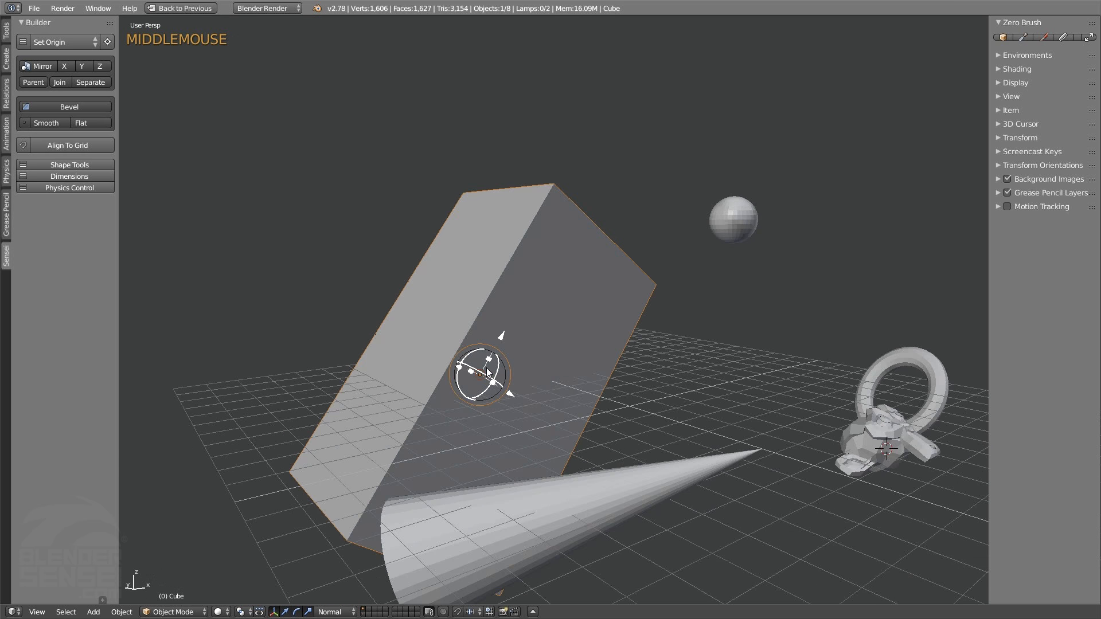
mouse_move(475, 372)
mouse_down()
mouse_move(487, 373)
mouse_move(476, 376)
mouse_up()
middle_drag(515, 387, 480, 373)
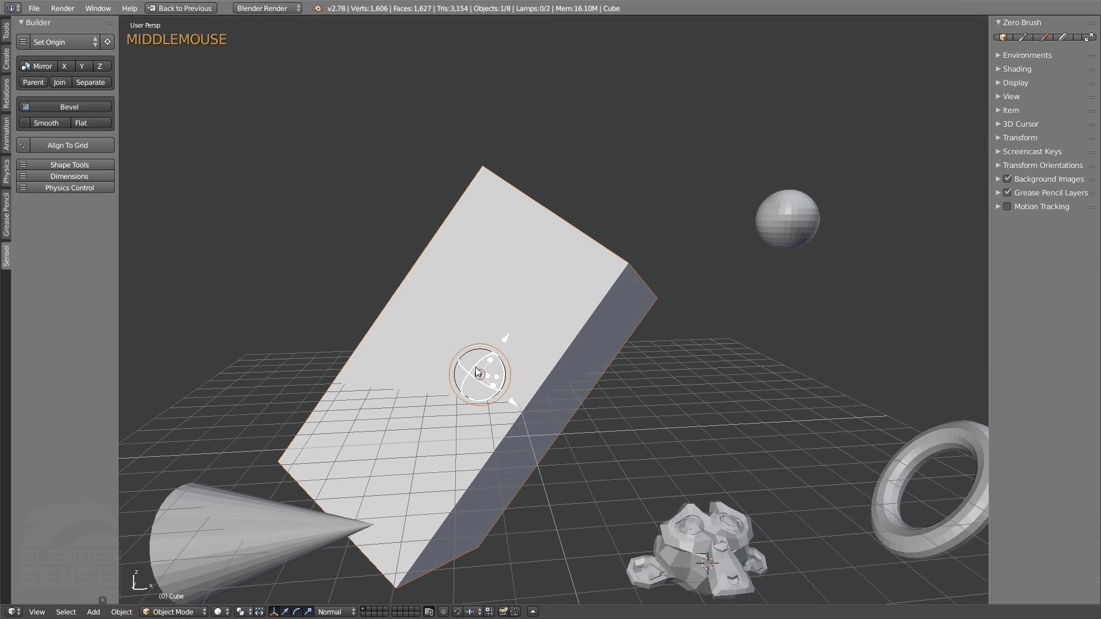
drag(476, 372, 473, 376)
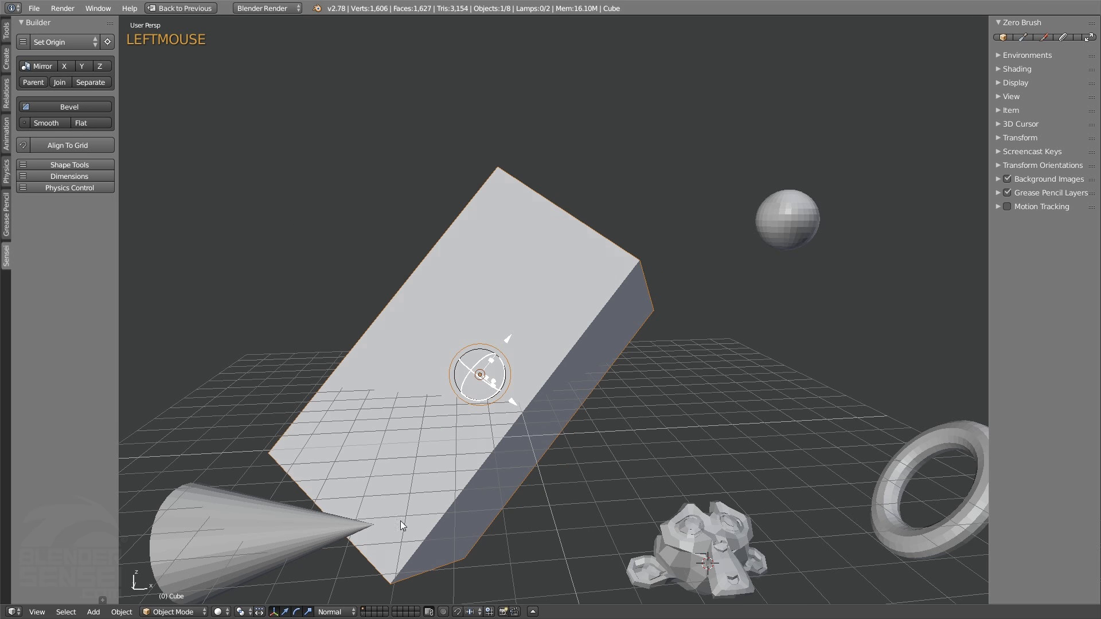
Choose the Normal transform orientation again and expand the cube's transform properties
click(338, 612)
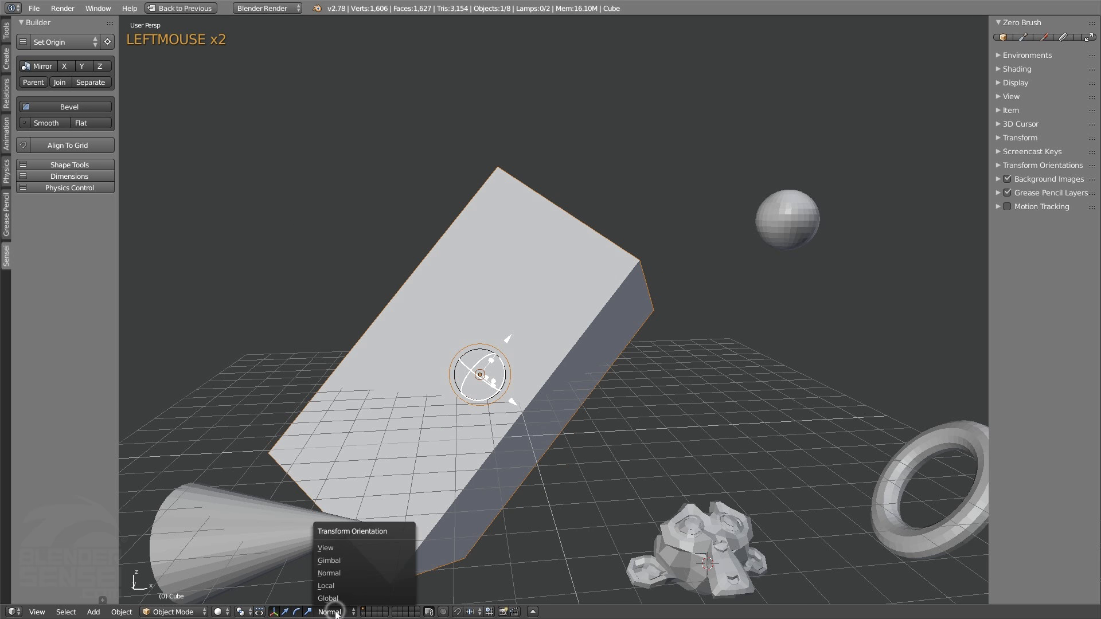
click(342, 574)
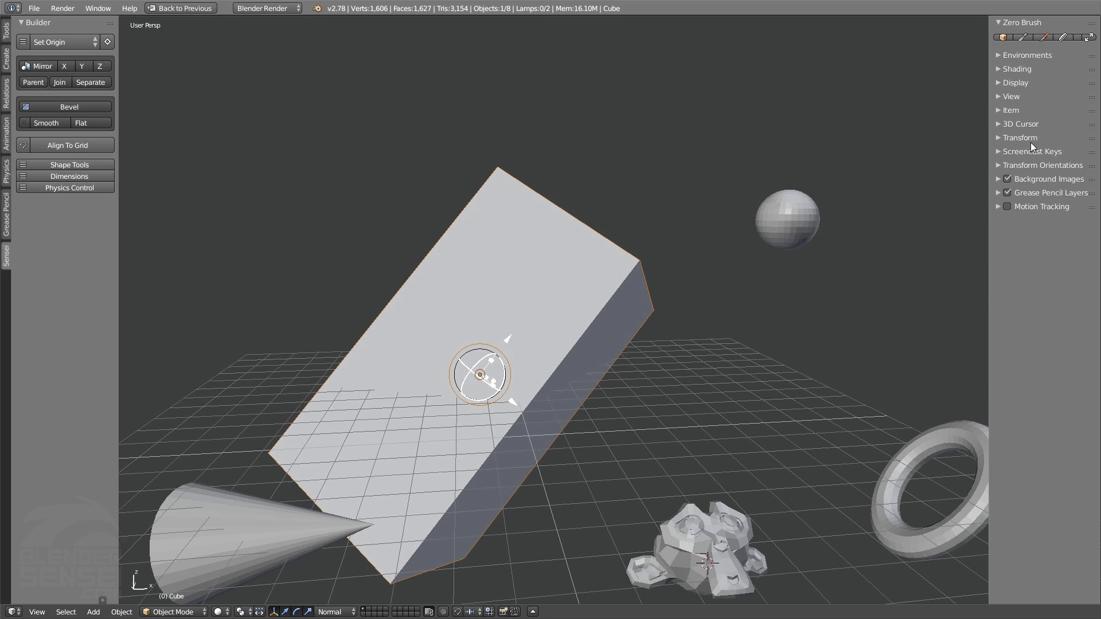
click(998, 138)
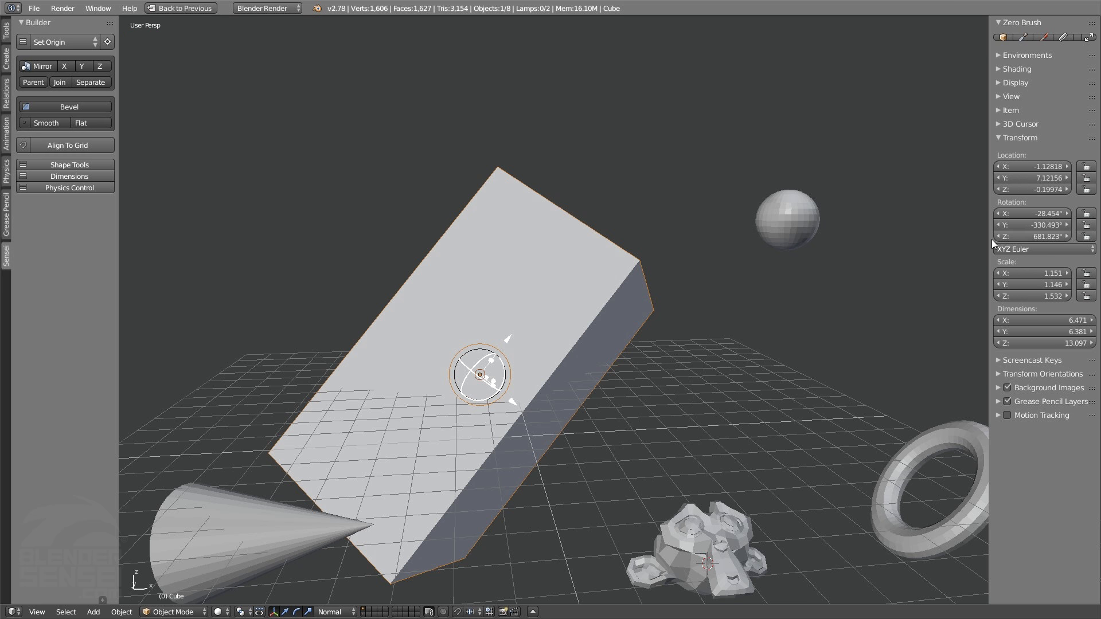
Stretch the cube to a Z scale of 1.790 and rotate it to about -332.146° on Y and 733.762° on Z
mouse_move(467, 373)
mouse_down()
mouse_move(482, 379)
mouse_move(485, 361)
mouse_move(475, 380)
mouse_up()
middle_drag(475, 381, 572, 430)
key(r)
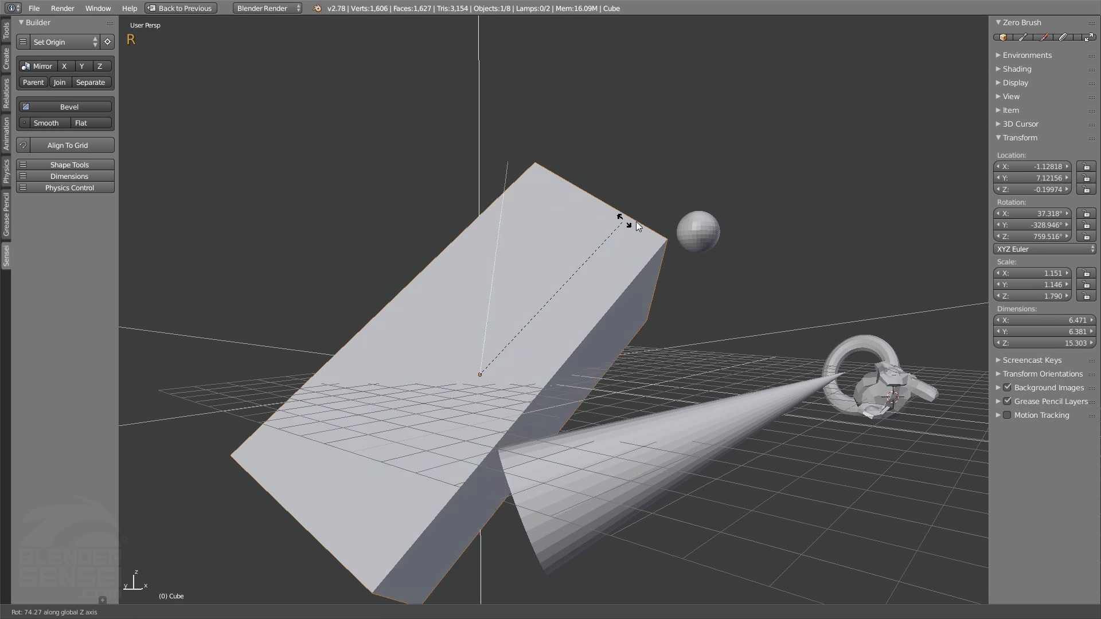
click(697, 308)
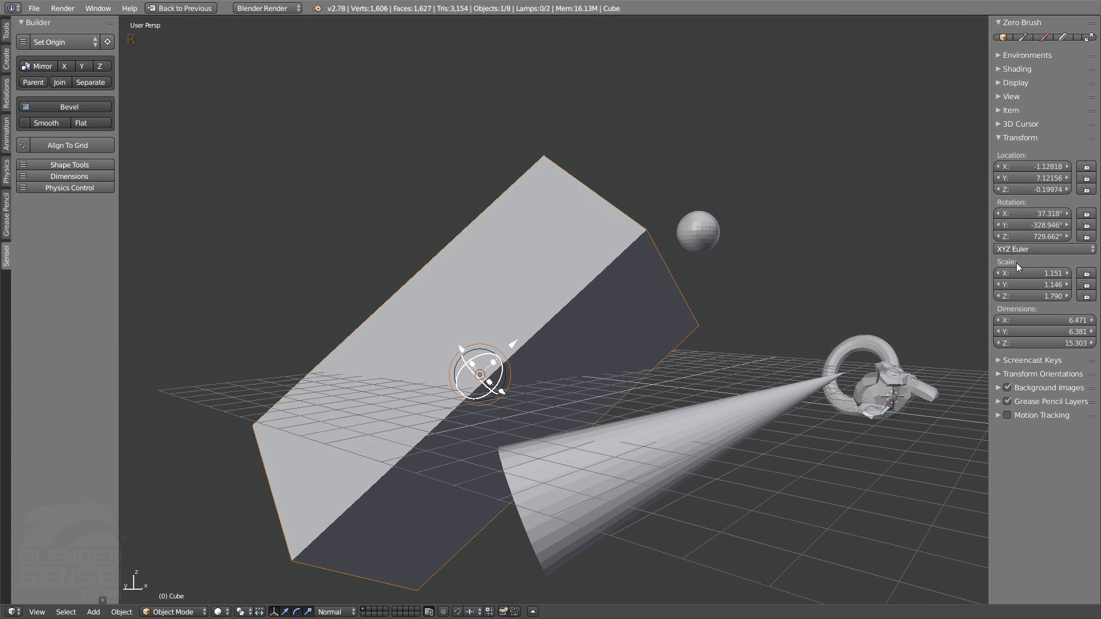
mouse_move(1027, 236)
mouse_down()
mouse_move(1041, 229)
mouse_move(1026, 227)
mouse_up()
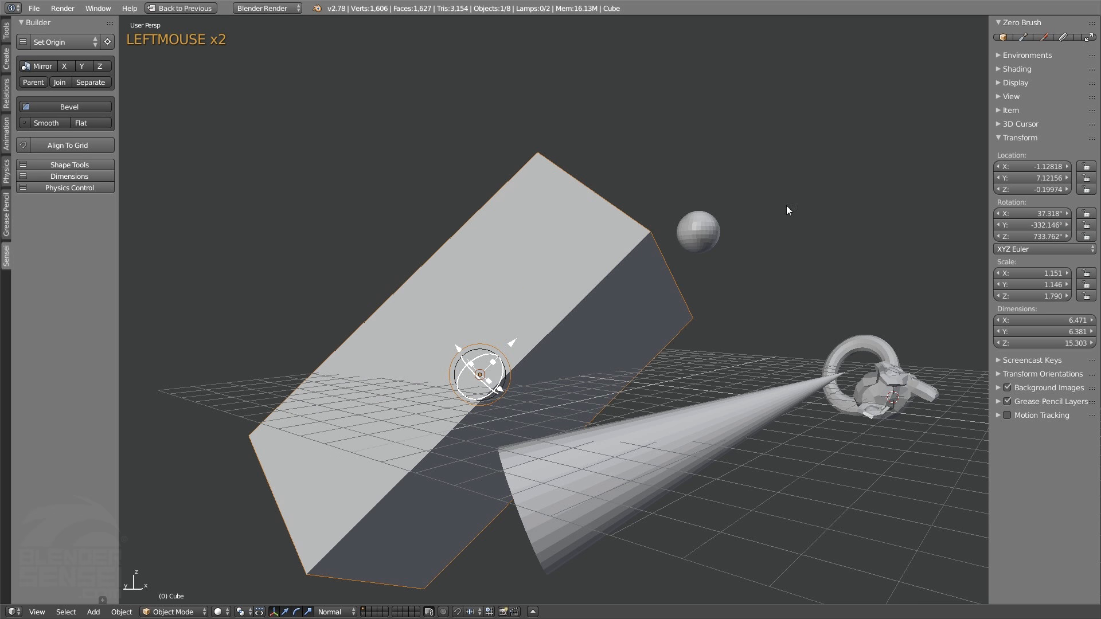
middle_drag(787, 205, 887, 213)
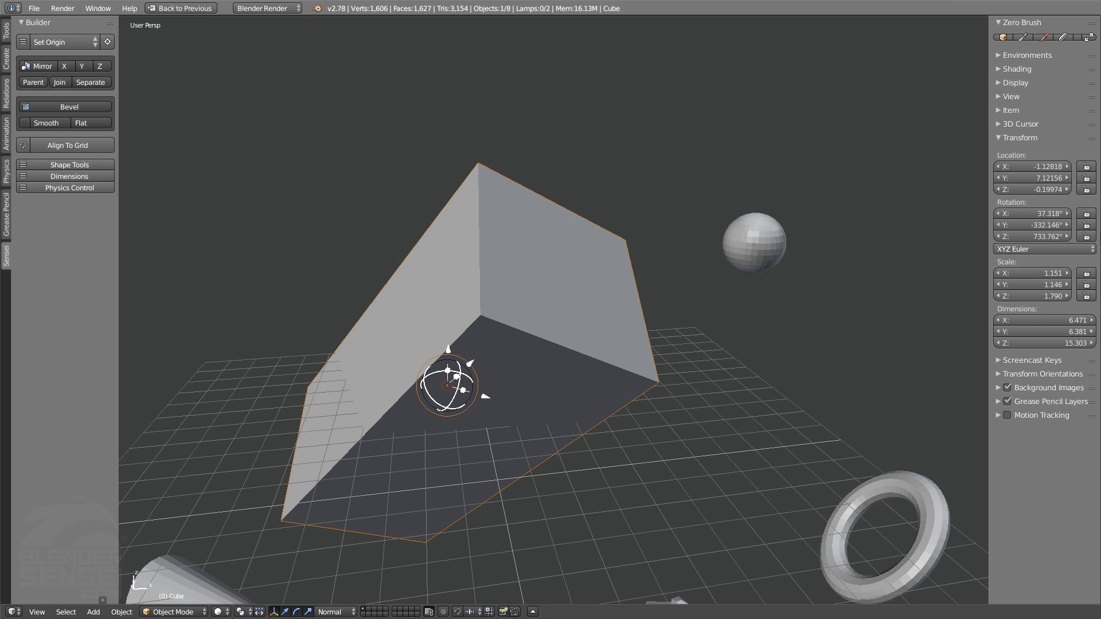
Collapse the transform properties in favour of the Dimensions settings and hide the 3D manipulator
click(1001, 139)
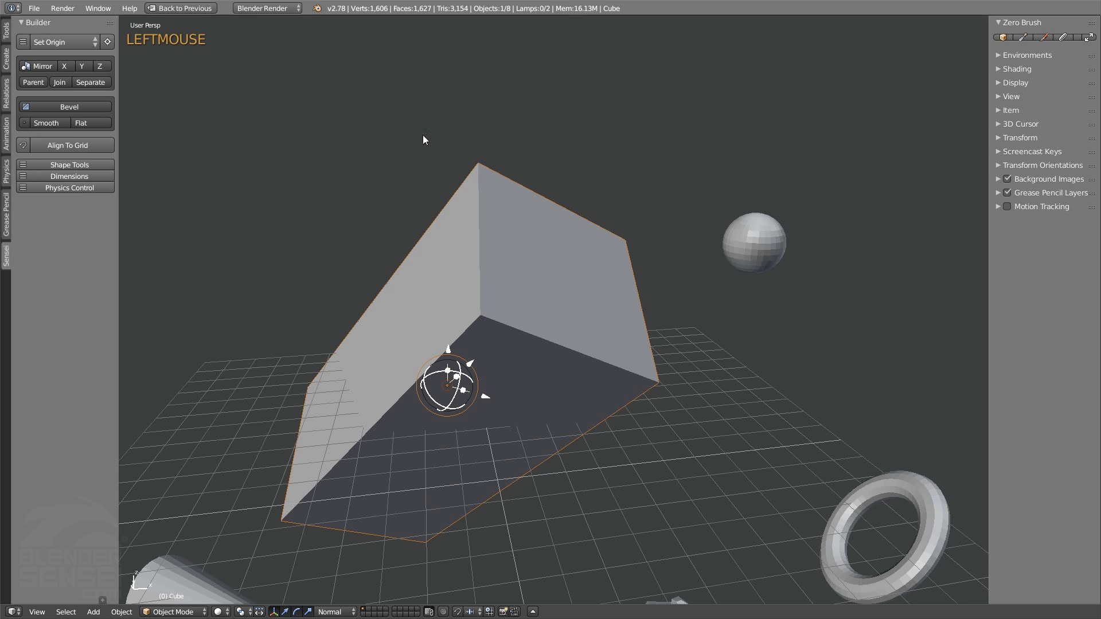
click(99, 177)
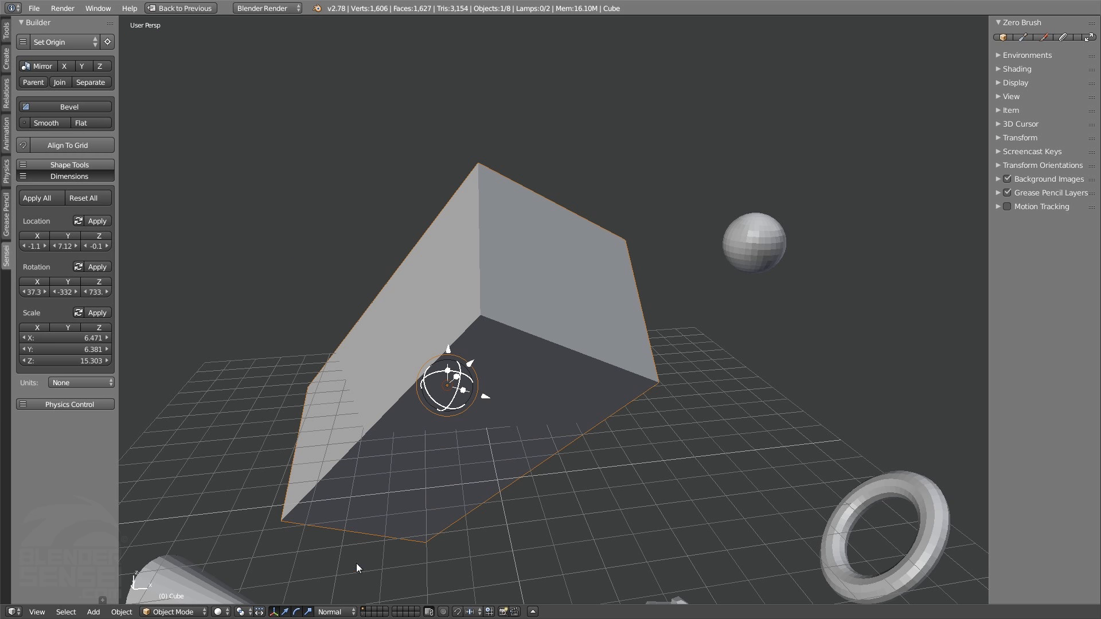
click(274, 612)
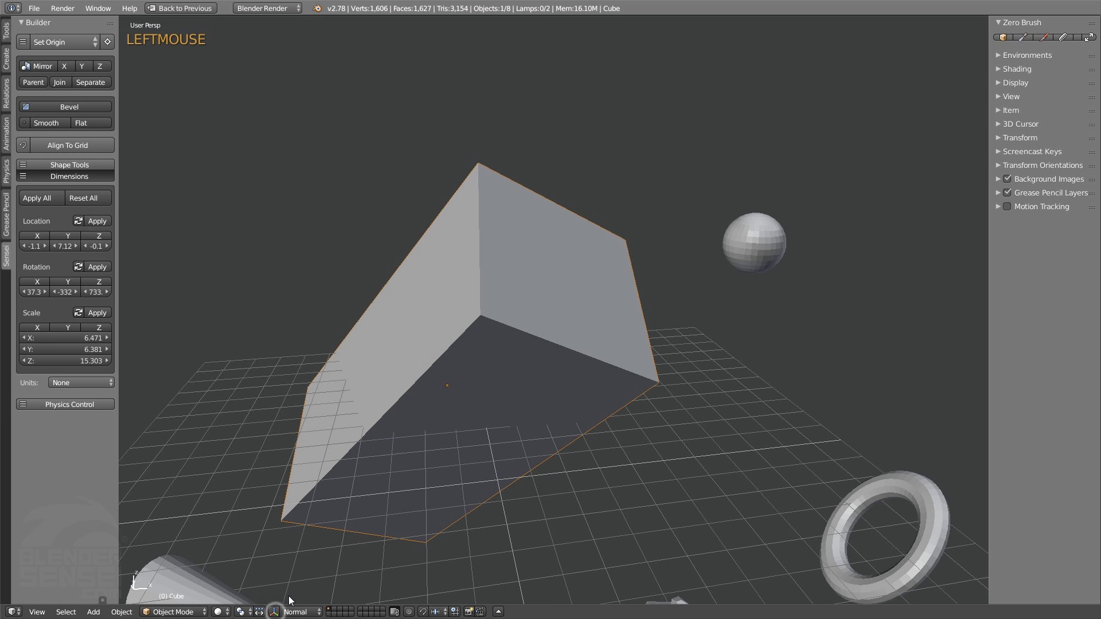
Delete all the mesh objects from the scene and reset the 3D cursor to the world origin
scroll(585, 407, down, 2)
key(a)
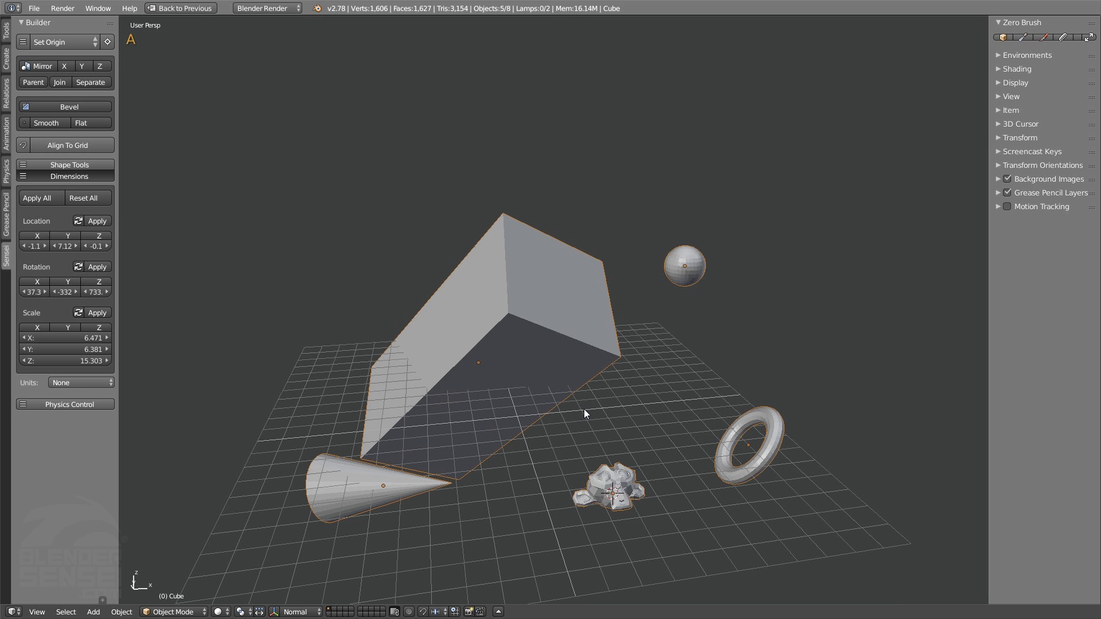
key(x)
click(584, 409)
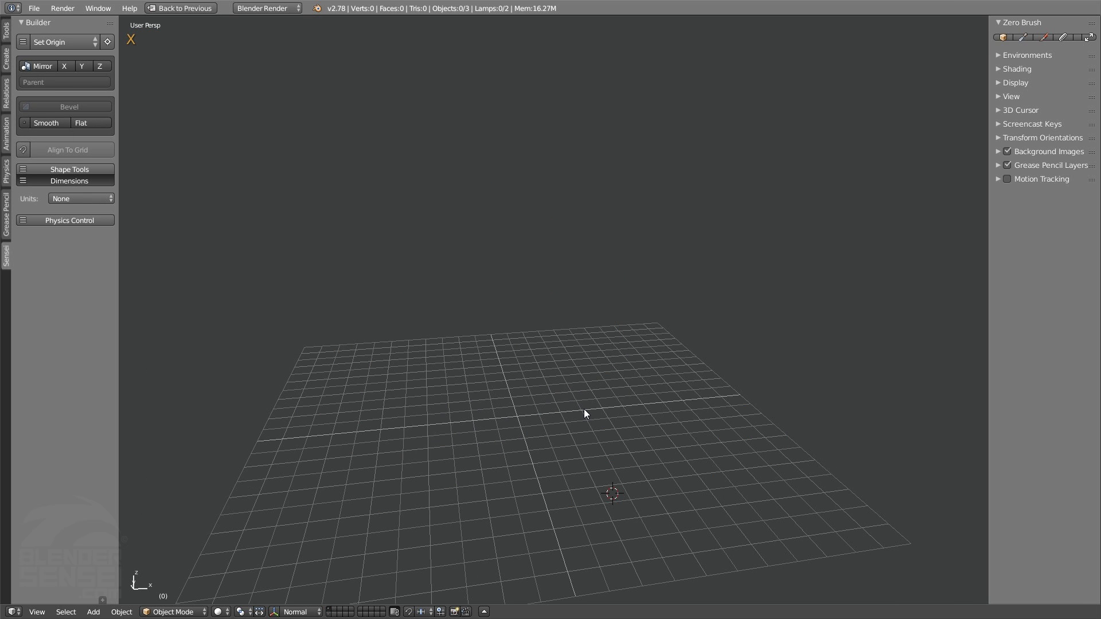
key(shift+c)
Add a new cube mesh at the world origin and frame it in the viewport
scroll(523, 460, up, 3)
middle_drag(487, 531, 537, 415)
key(shift+a)
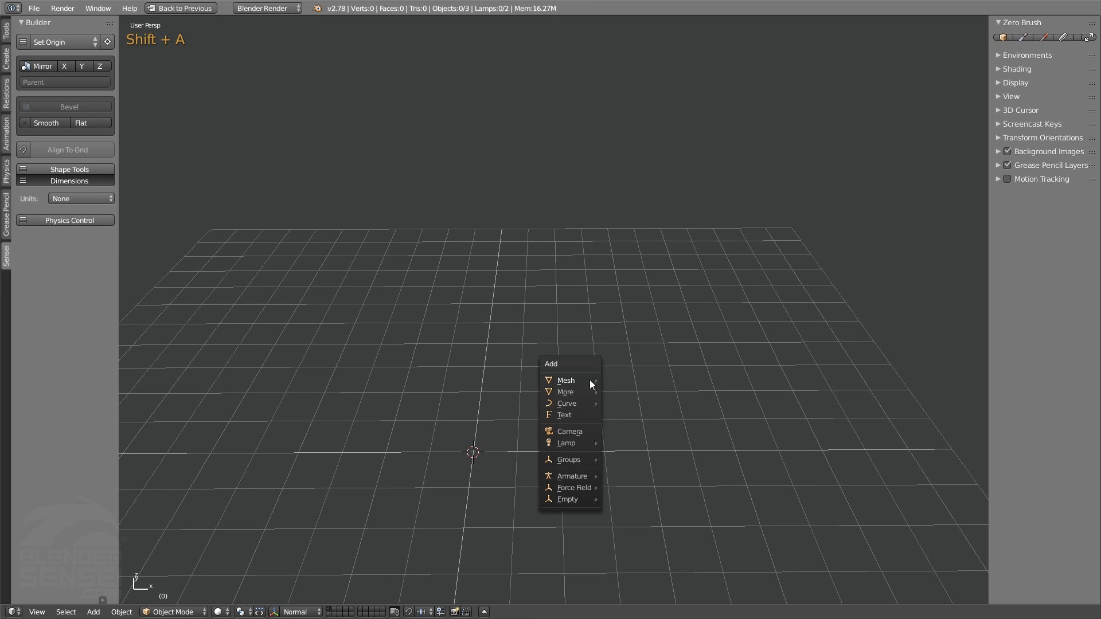
mouse_move(589, 380)
click(629, 393)
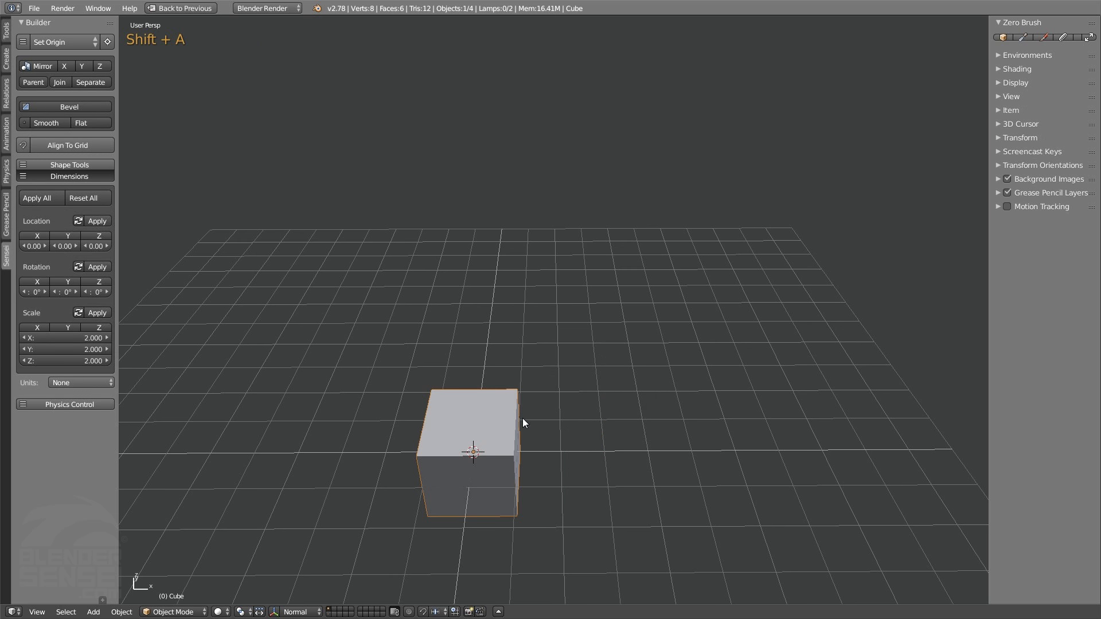
shift+middle_drag(523, 423, 564, 389)
scroll(568, 411, up, 2)
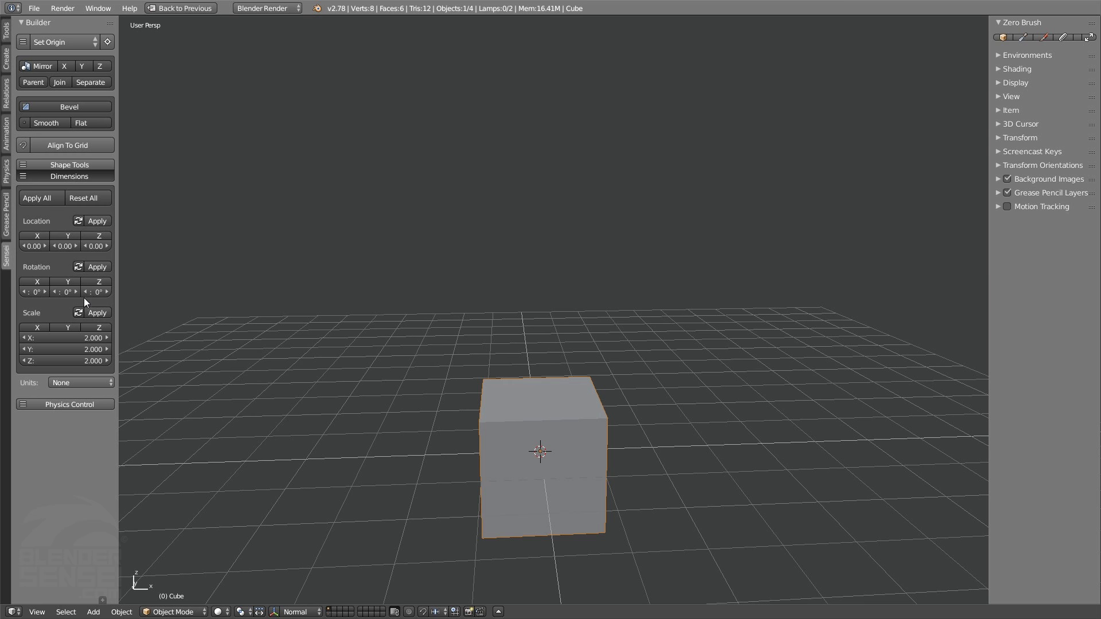
shift+middle_drag(393, 395, 347, 388)
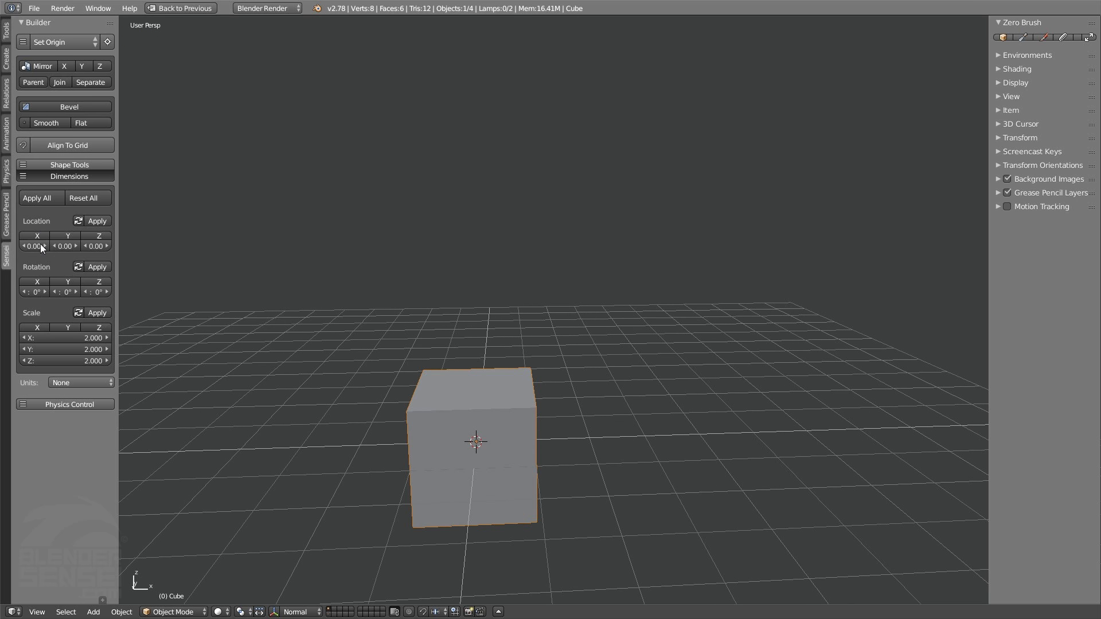
Shift the cube along X, ending with its X location set to 5
drag(32, 247, 56, 247)
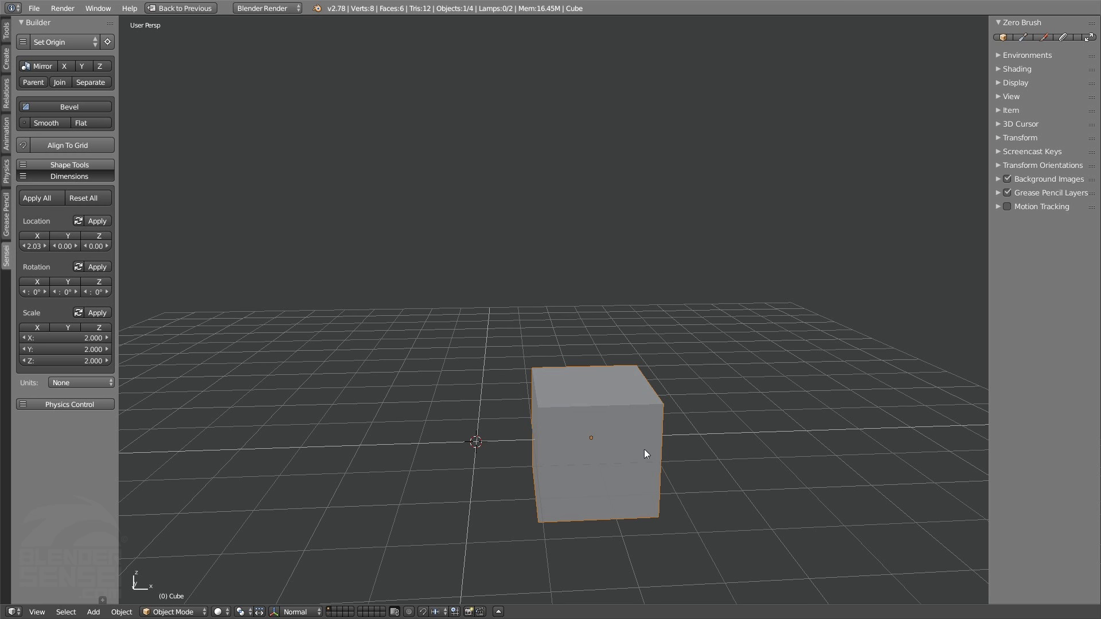
click(38, 248)
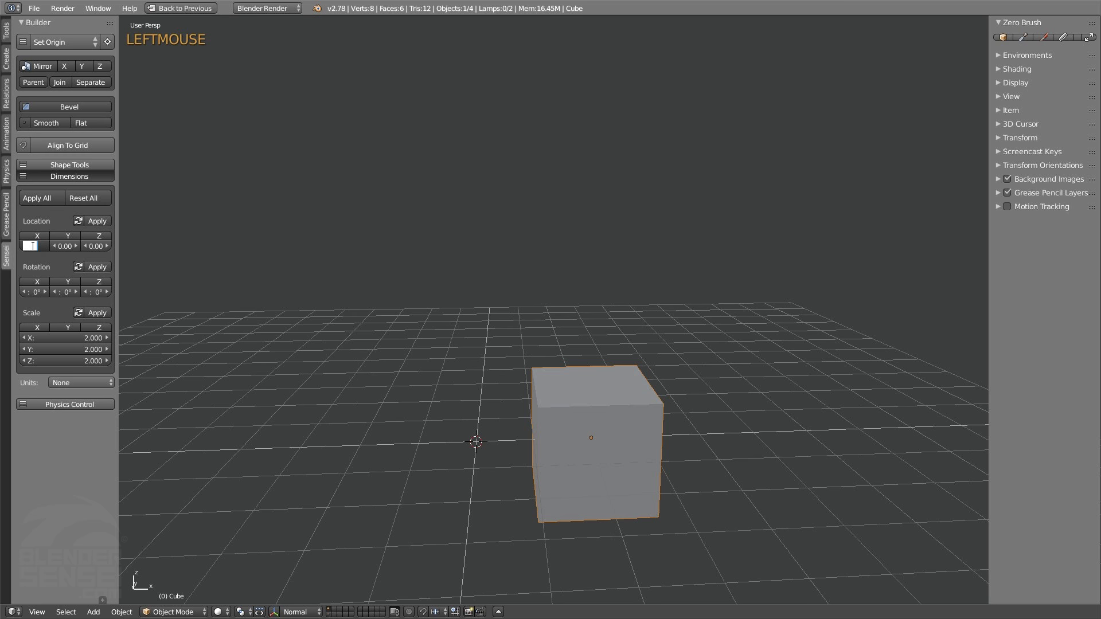
text(5)
click(82, 462)
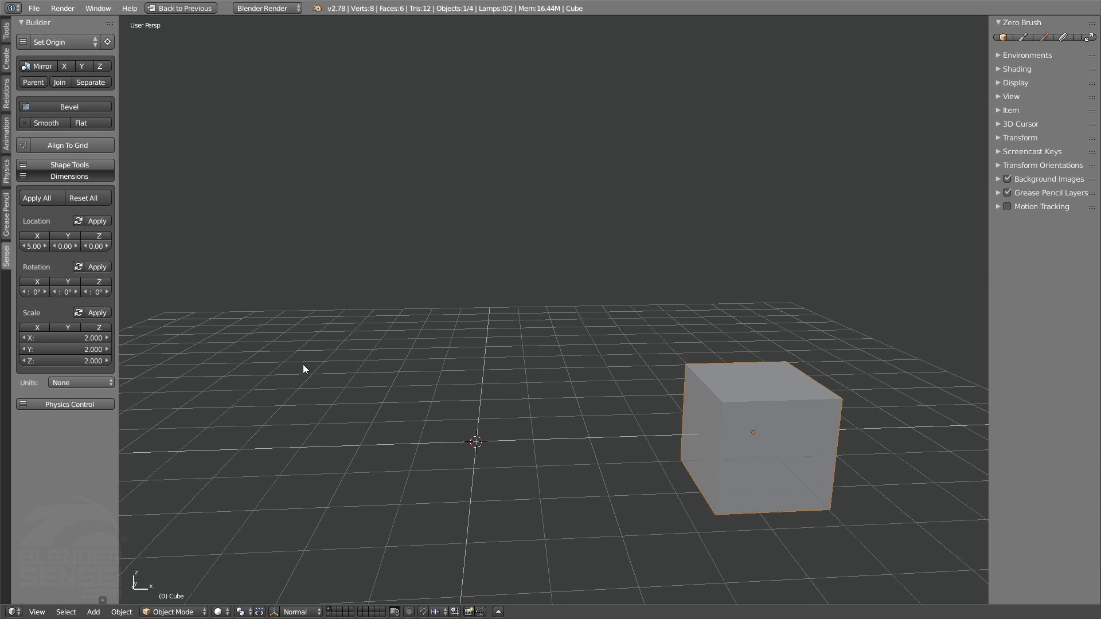
Switch the unit system to Imperial and reset all of the cube's transforms
click(91, 383)
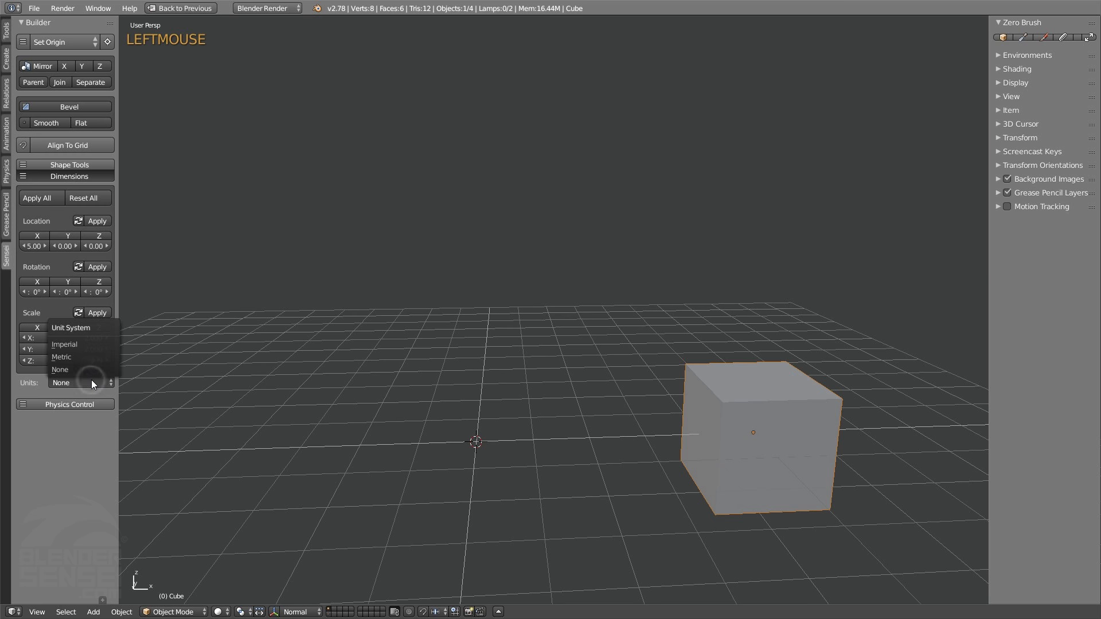
click(77, 344)
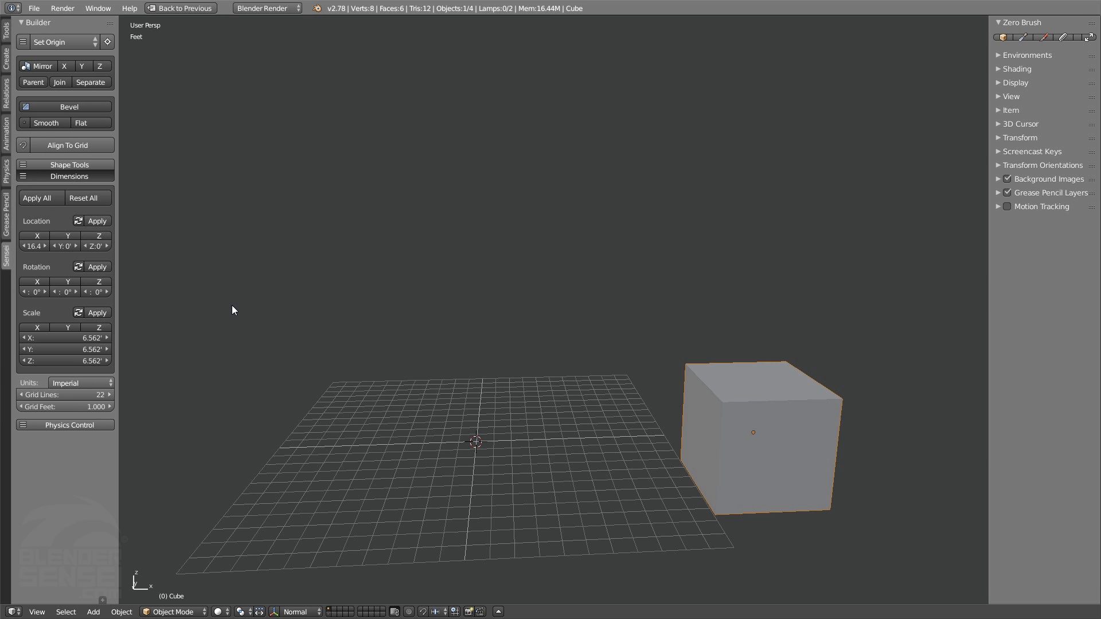
click(97, 198)
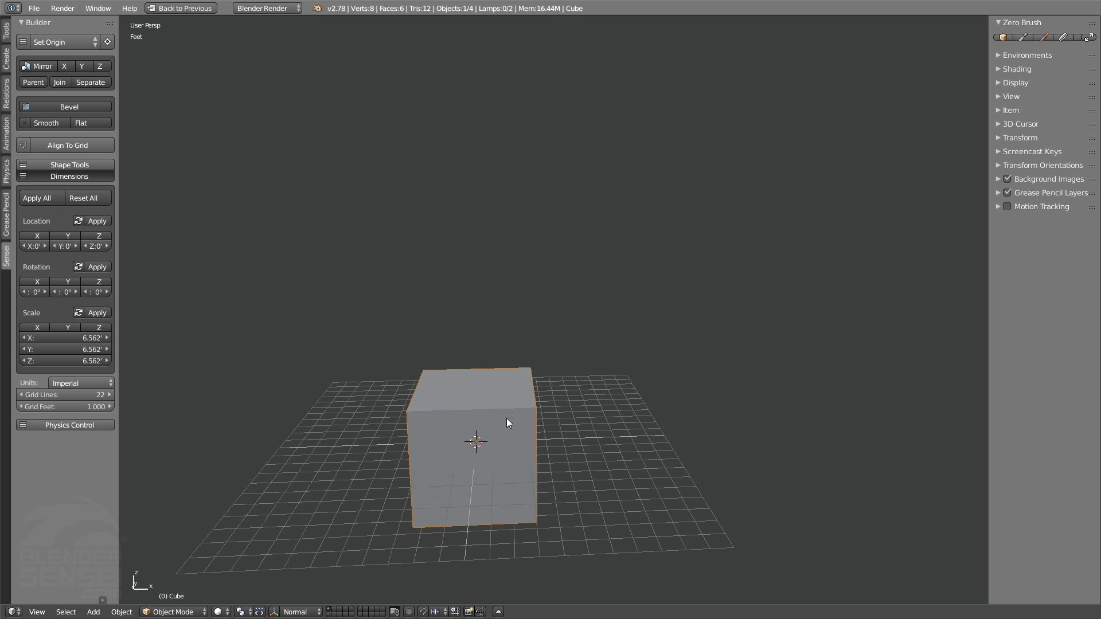
Set the grid spacing to 5 feet
scroll(491, 487, up, 3)
shift+middle_drag(489, 504, 535, 425)
scroll(536, 431, up, 2)
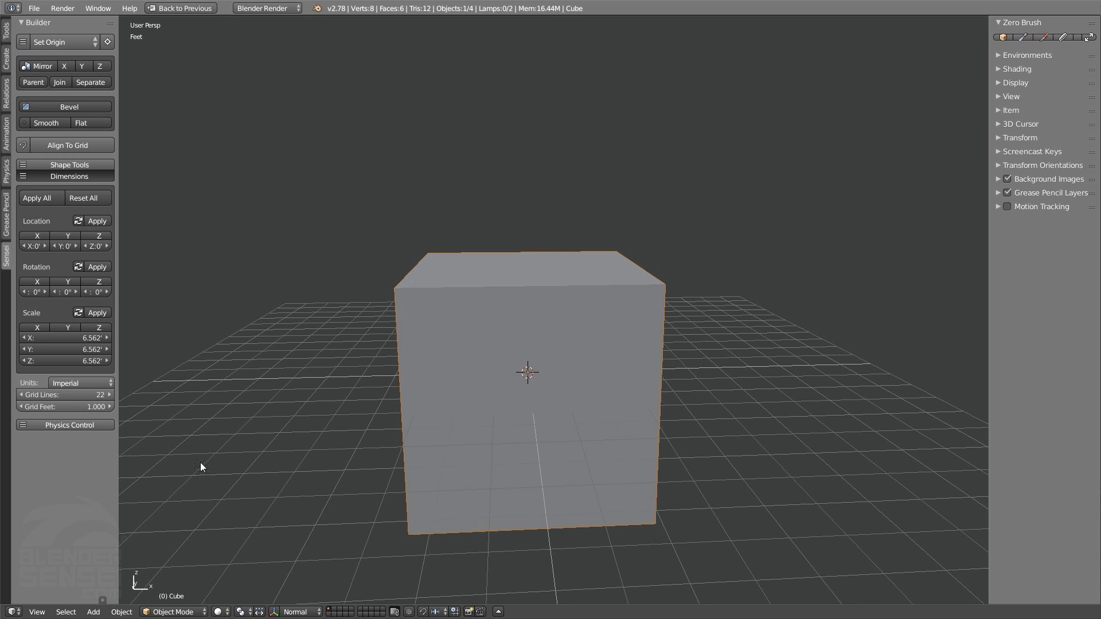
click(86, 407)
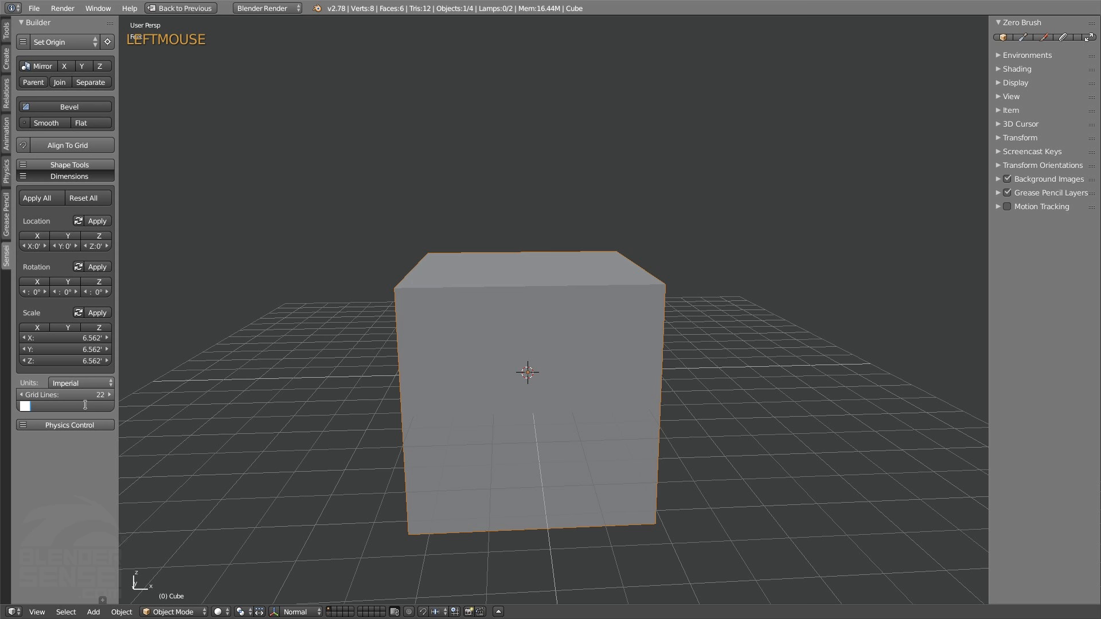
text(5)
key(Return)
Set the cube's X location to 5 feet
scroll(477, 390, down, 2)
middle_drag(529, 357, 479, 450)
scroll(539, 433, down, 2)
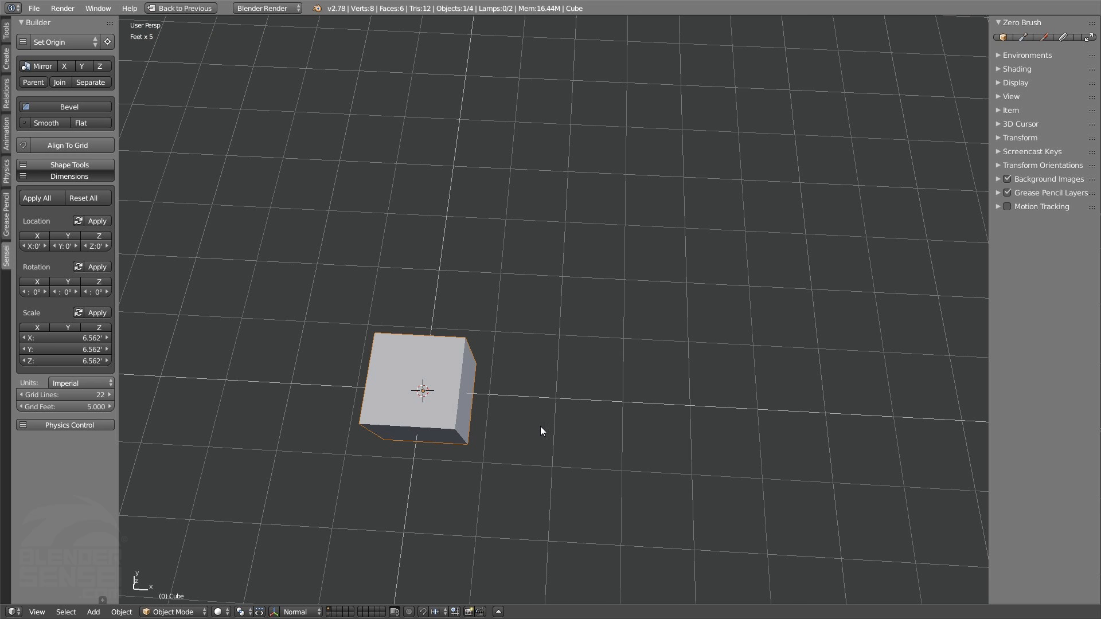
click(37, 247)
text(5)
key(Return)
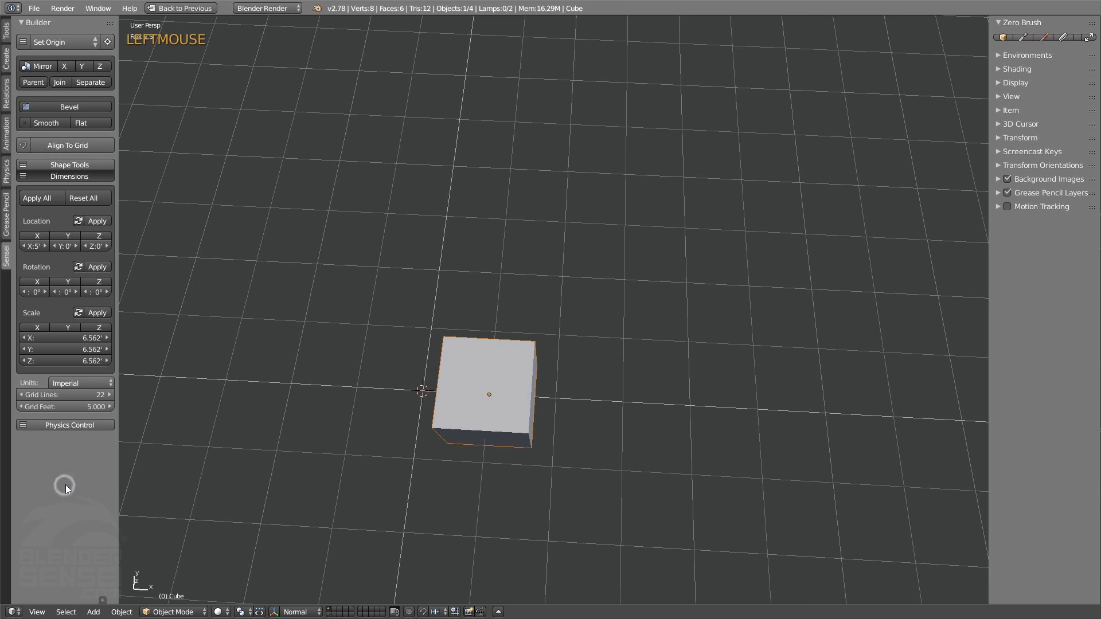
Set the cube's Y rotation to 90°
mouse_move(467, 412)
middle_down()
mouse_move(482, 393)
mouse_move(490, 400)
mouse_move(469, 423)
middle_up()
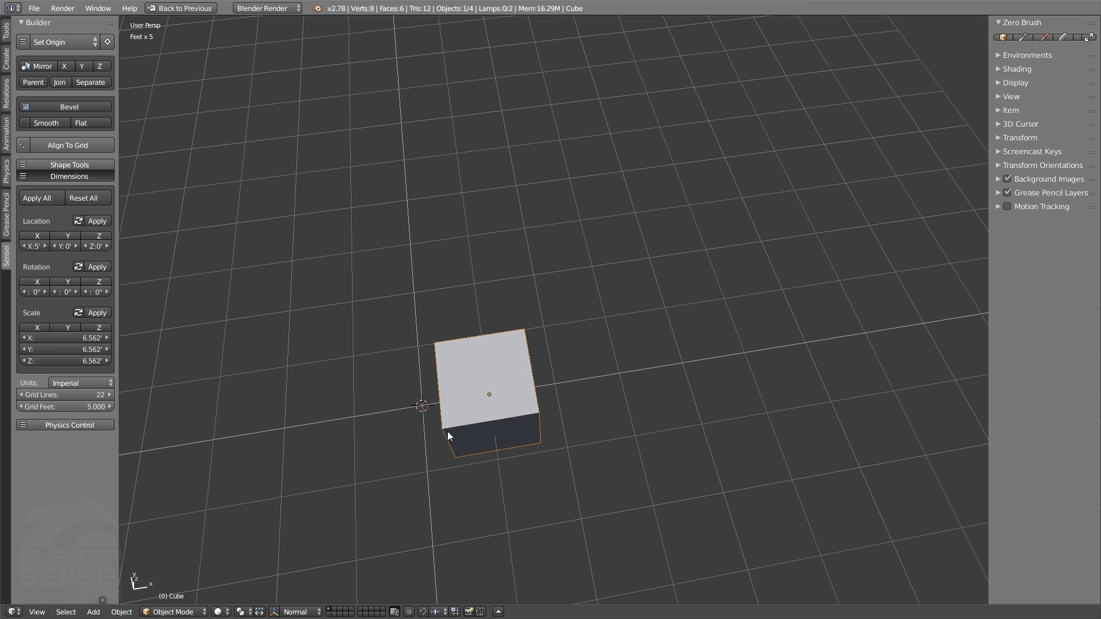
middle_drag(452, 494, 462, 455)
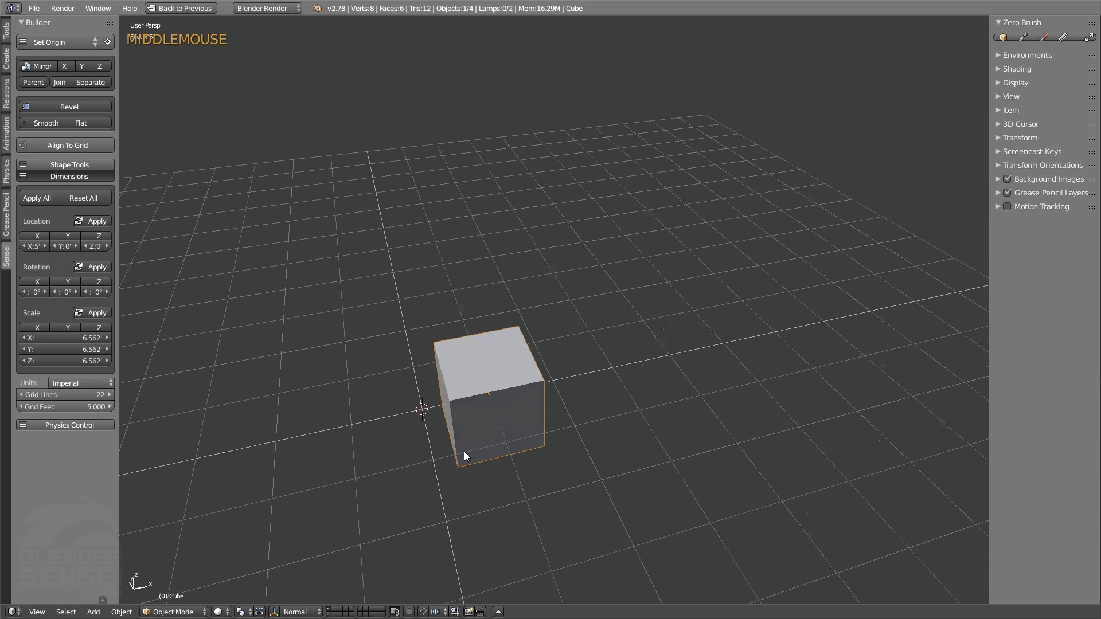
click(65, 293)
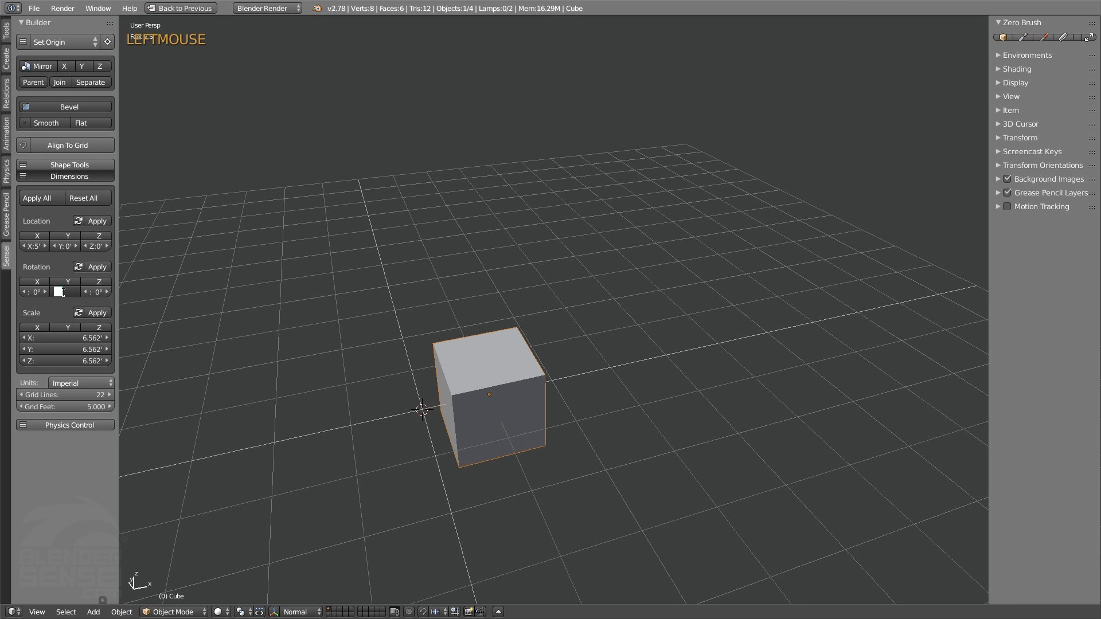
text(90)
Delete the cube and add a monkey mesh at the world origin
mouse_move(507, 379)
middle_down()
mouse_move(570, 362)
mouse_move(489, 375)
mouse_move(510, 375)
middle_up()
key(x)
click(504, 378)
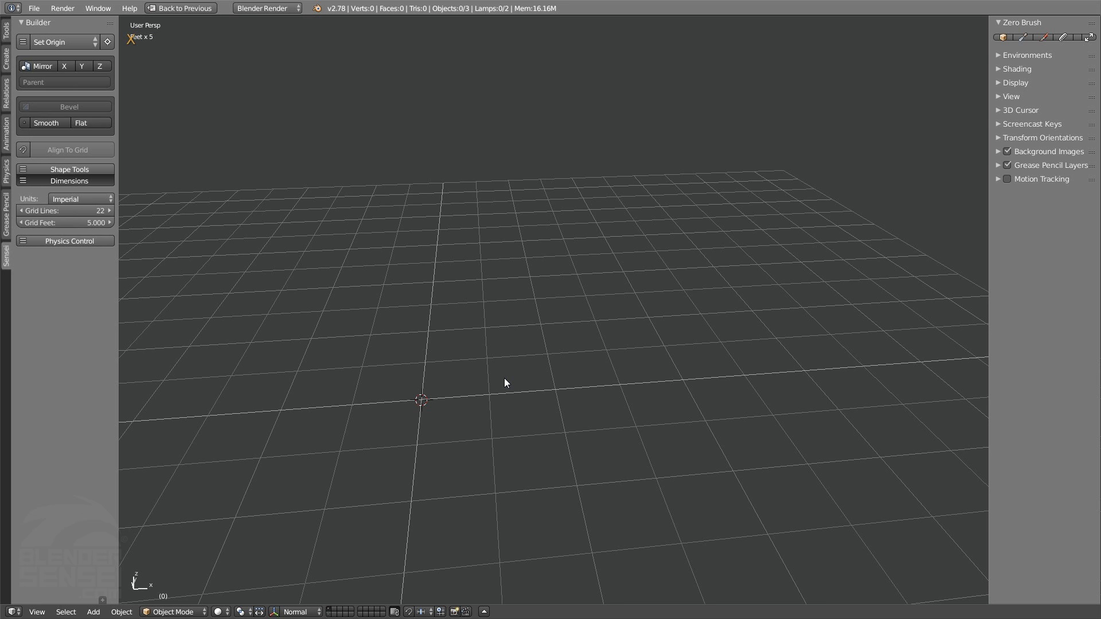
key(shift+a)
mouse_move(512, 381)
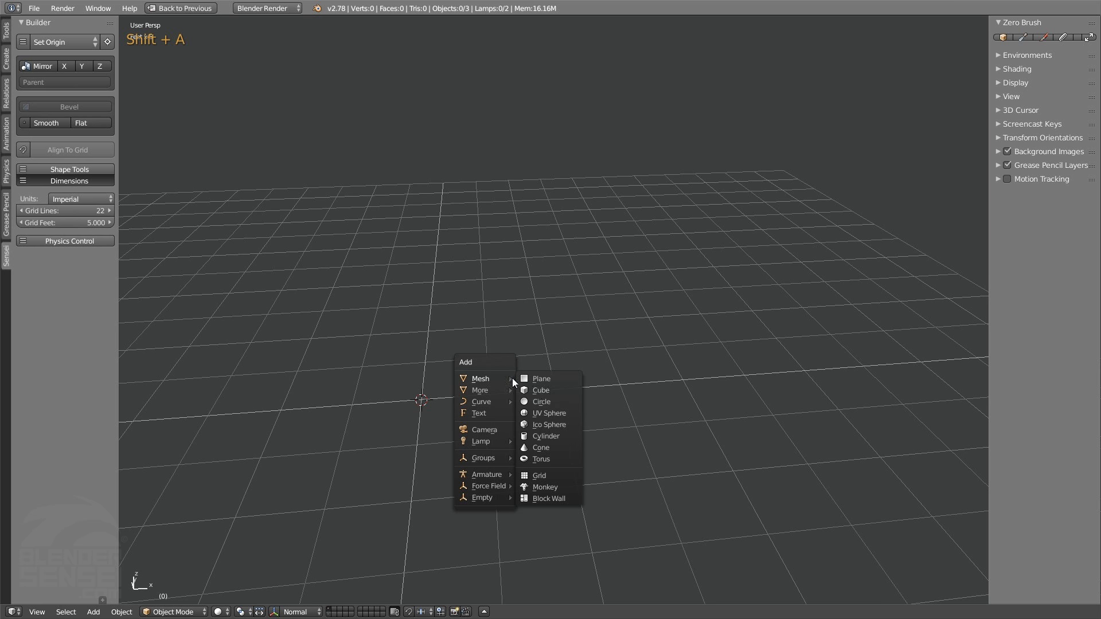
click(545, 485)
shift+middle_drag(449, 391, 491, 378)
Set the monkey's rotation to 90° on Y and 180° on Z
drag(72, 293, 75, 294)
click(68, 293)
text(90)
key(Return)
mouse_move(439, 401)
middle_down()
mouse_move(435, 413)
mouse_move(427, 390)
mouse_move(439, 392)
middle_up()
click(94, 291)
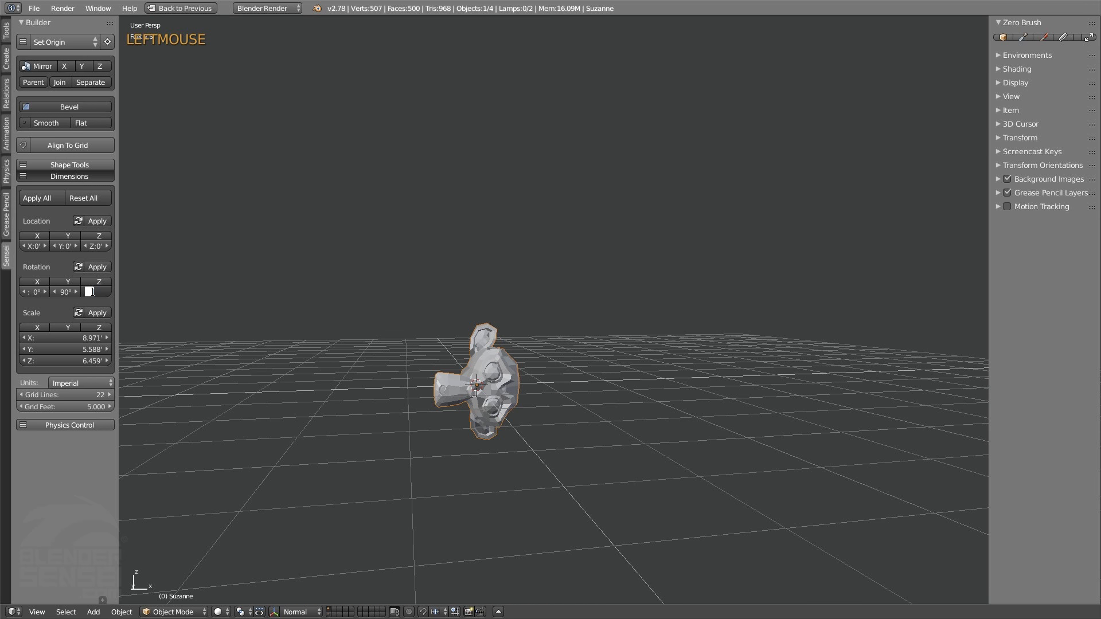
text(180)
key(Return)
Move the monkey to about 11.66' on Y and rotate it to about 113.1° on X and 131.9° on Y
middle_drag(499, 402, 387, 369)
mouse_move(59, 247)
mouse_down()
mouse_move(72, 246)
mouse_move(57, 251)
mouse_up()
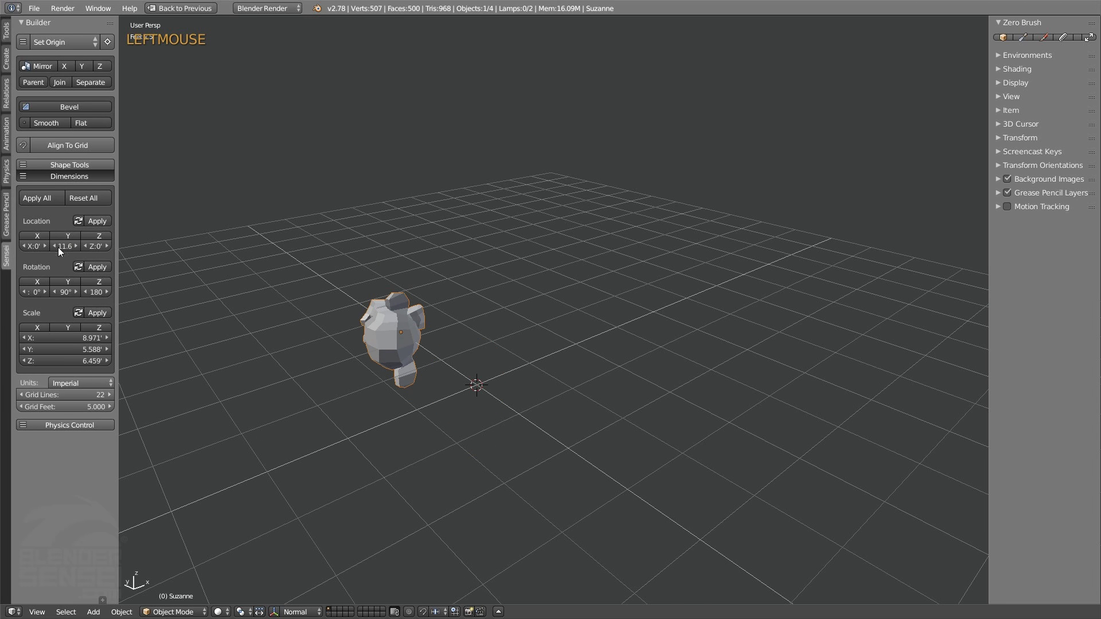
drag(57, 294, 35, 312)
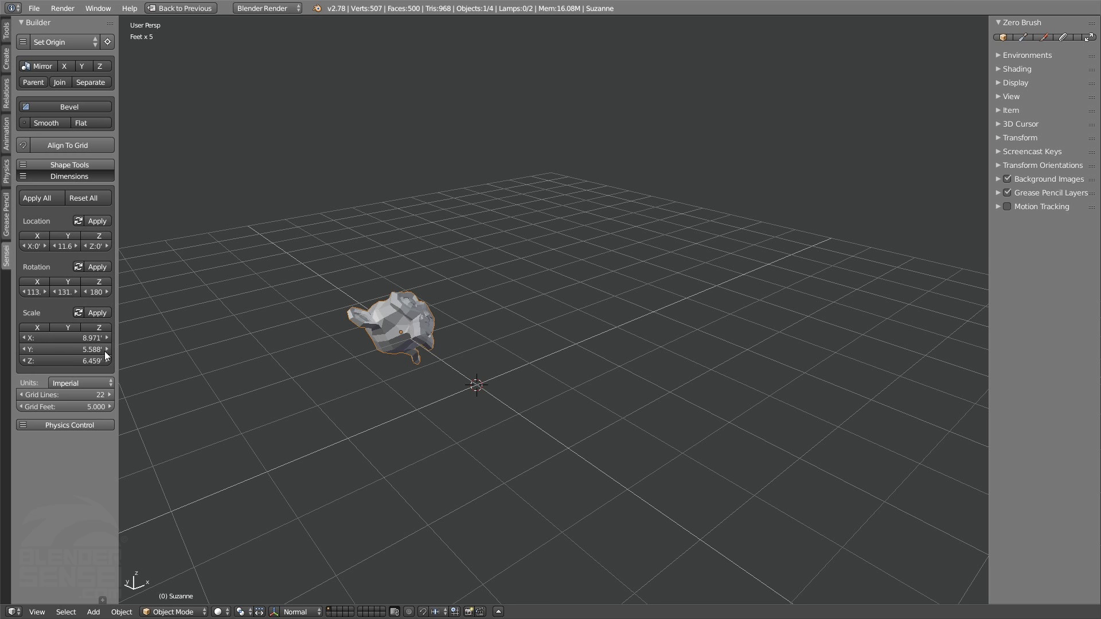
Enlarge the monkey to about 37.554' on X, 18.671' on Y and 15.626' on Z, and widen the tool shelf slightly
mouse_move(84, 343)
mouse_down()
mouse_move(72, 337)
mouse_move(98, 343)
mouse_move(73, 350)
mouse_move(98, 350)
mouse_move(66, 360)
mouse_move(92, 360)
mouse_move(72, 361)
mouse_move(81, 339)
mouse_up()
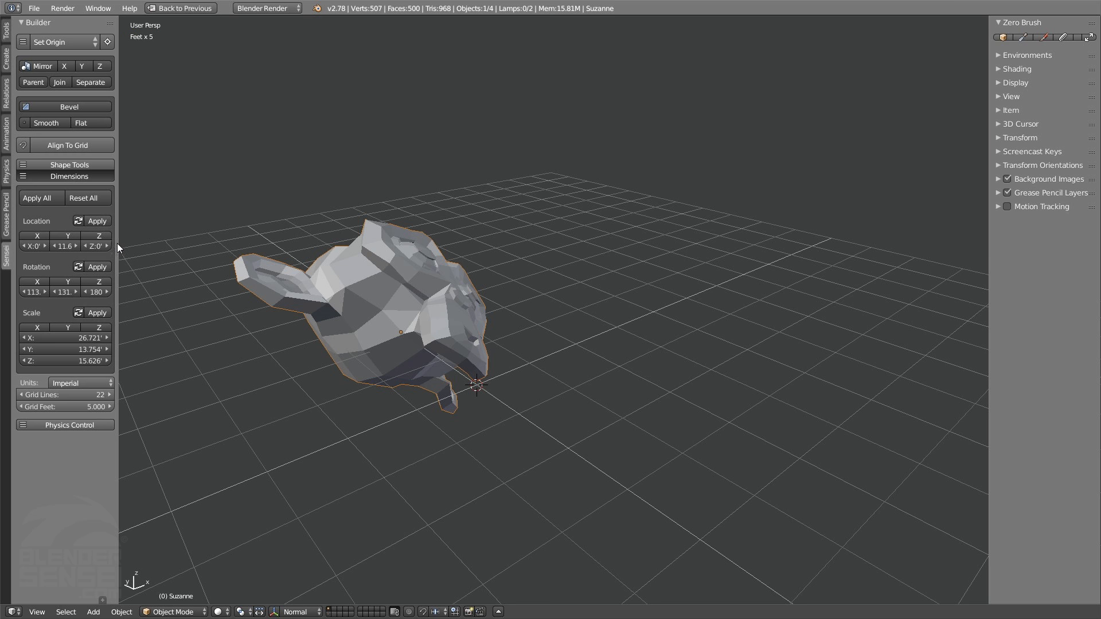
drag(118, 243, 200, 241)
drag(218, 241, 127, 237)
mouse_move(47, 339)
mouse_down()
mouse_move(97, 339)
mouse_move(61, 349)
mouse_up()
middle_drag(523, 389, 396, 308)
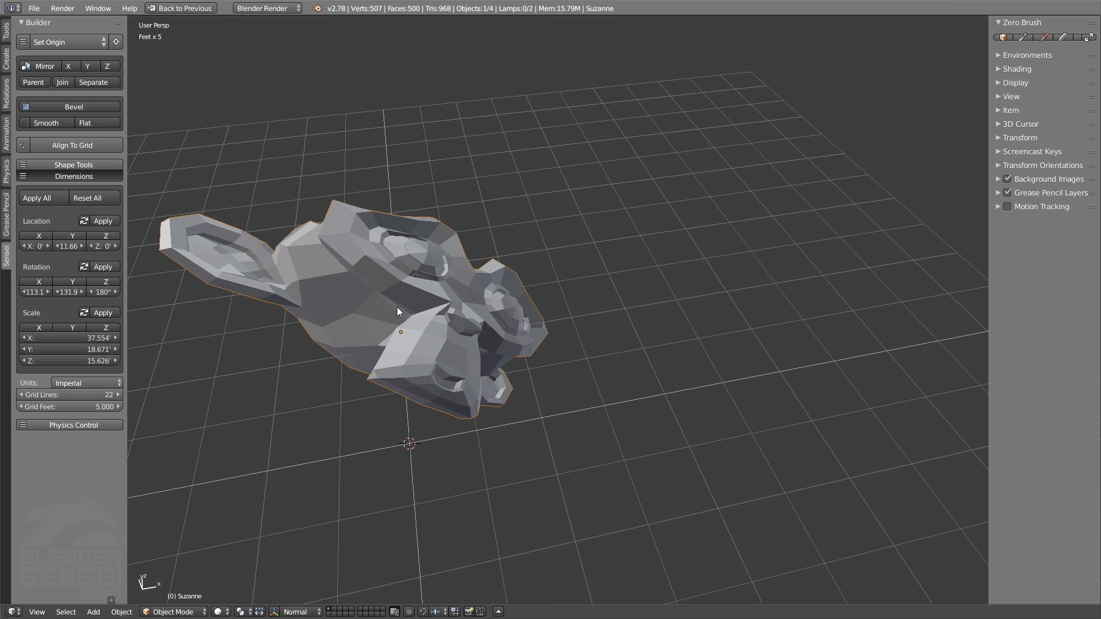
Try free and Z-axis rotations on the monkey, then rotate it about global X to about 132.5°, 133.5° and 194.3°
scroll(447, 332, down, 1)
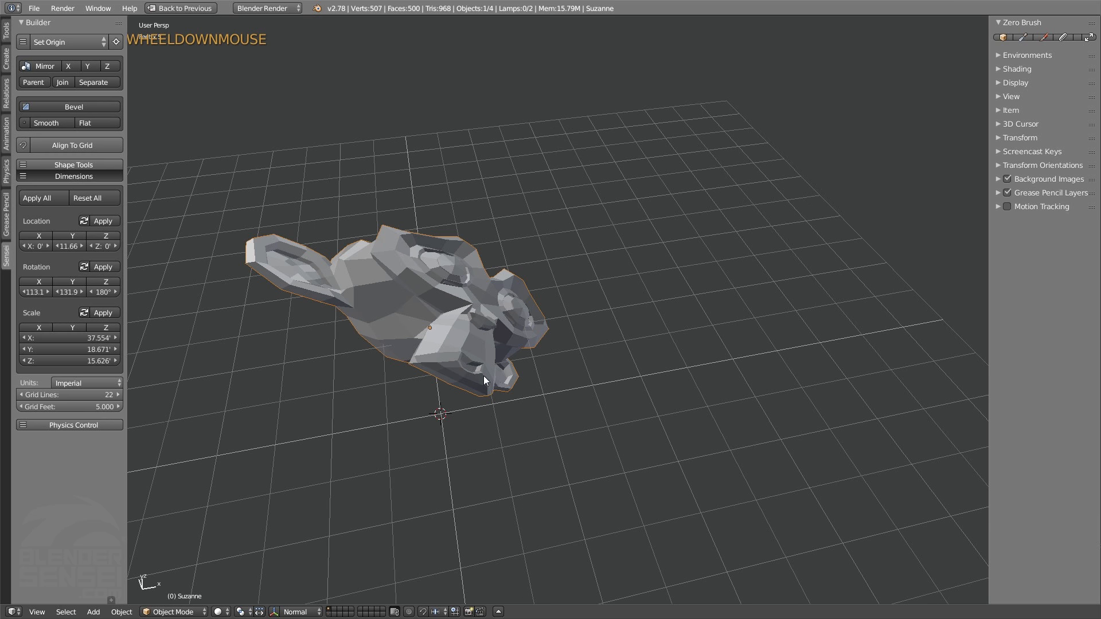
key(r)
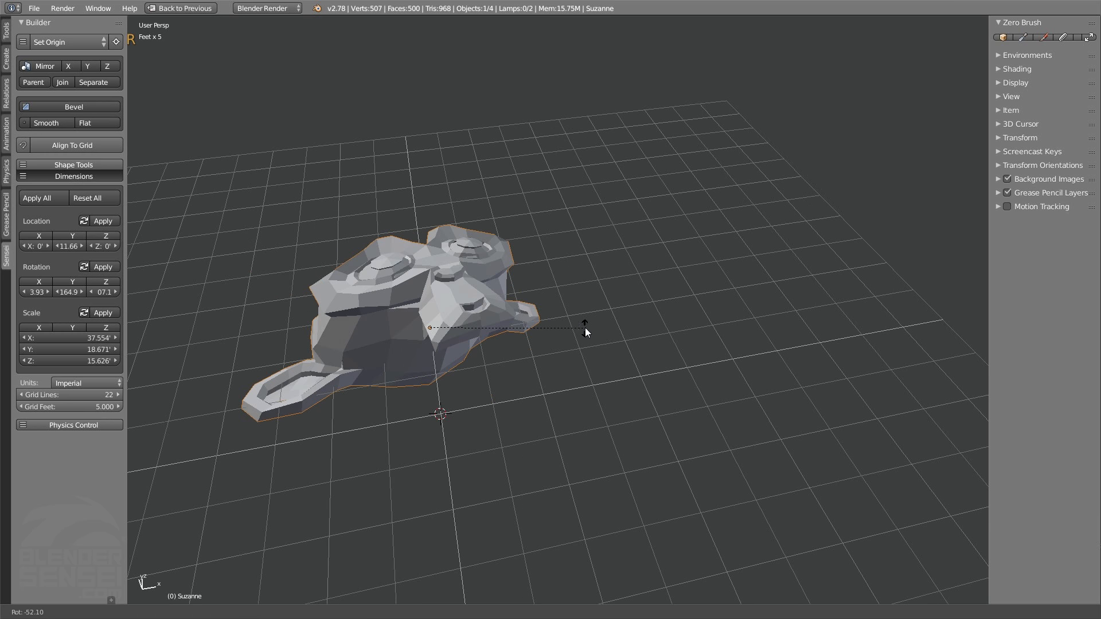
key(x)
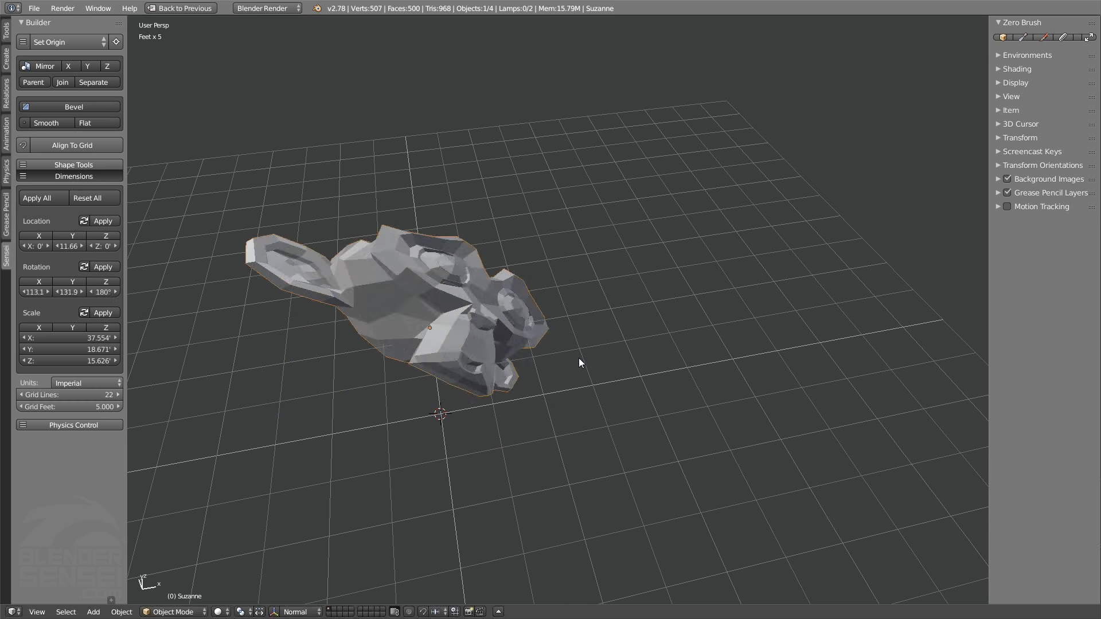
key(r)
key(z)
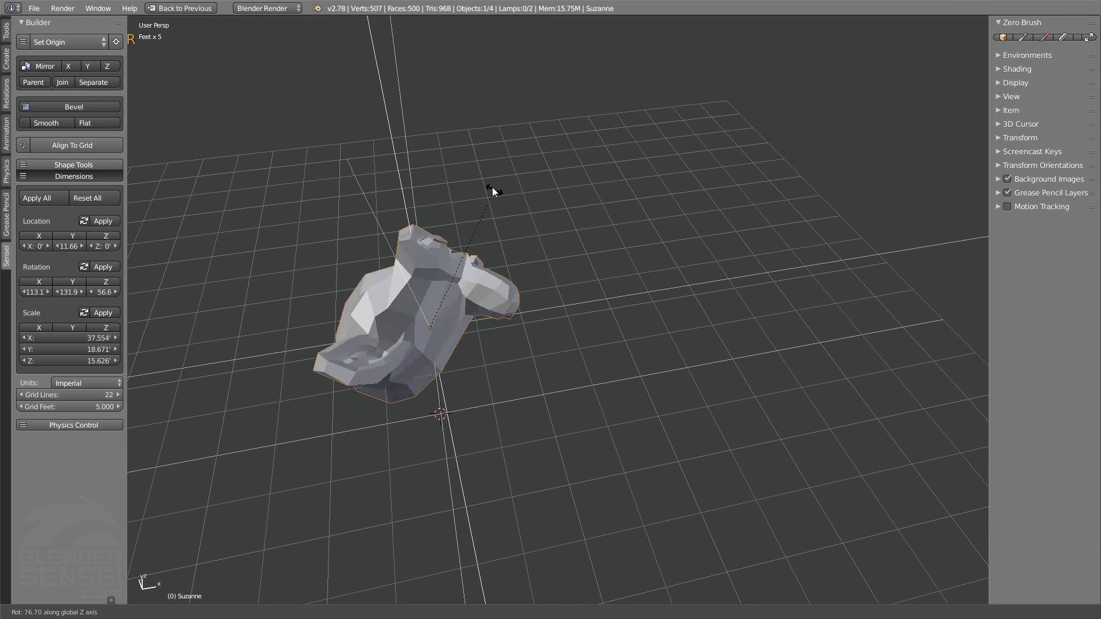
key(x)
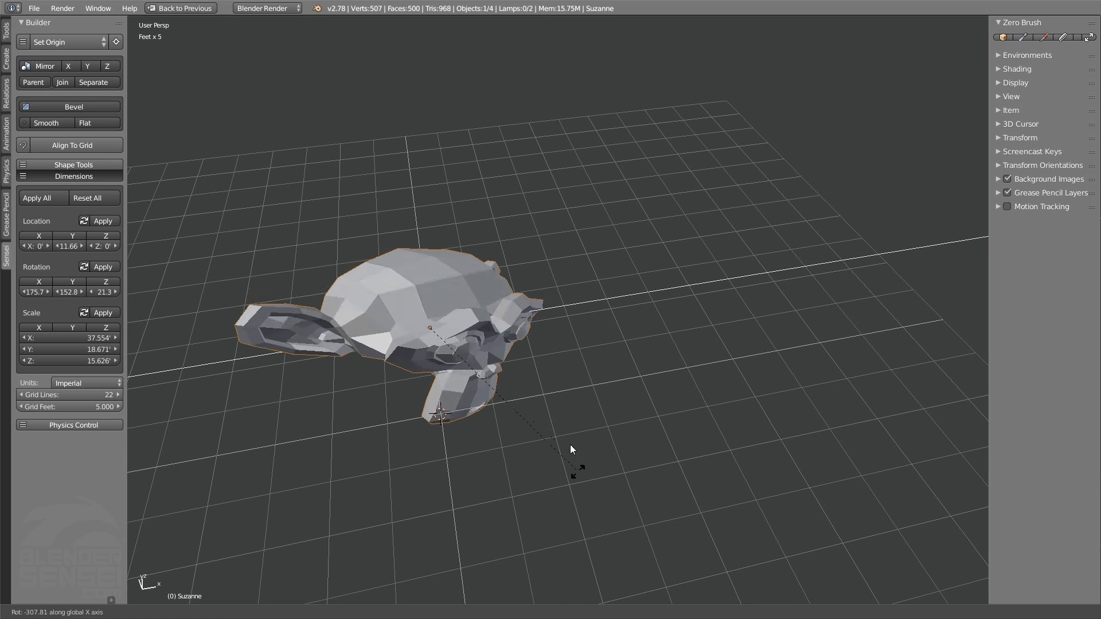
click(543, 338)
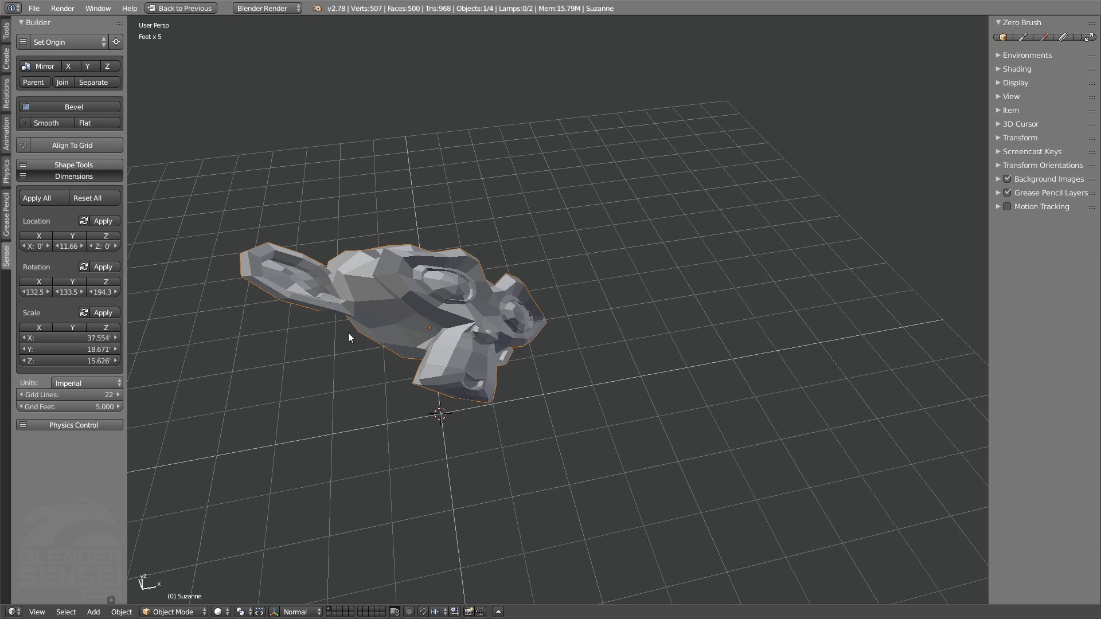
Delete the monkey and add a new cube mesh at the world origin
middle_drag(375, 388, 428, 390)
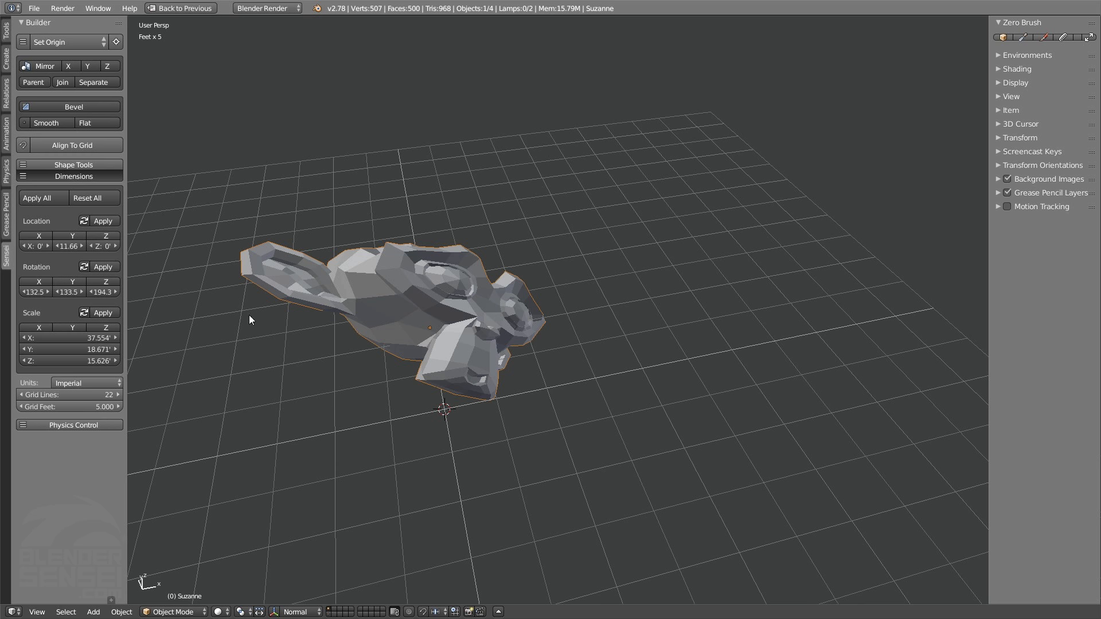
mouse_move(384, 395)
middle_down()
mouse_move(504, 361)
mouse_move(381, 398)
mouse_move(388, 390)
middle_up()
middle_drag(462, 320, 496, 328)
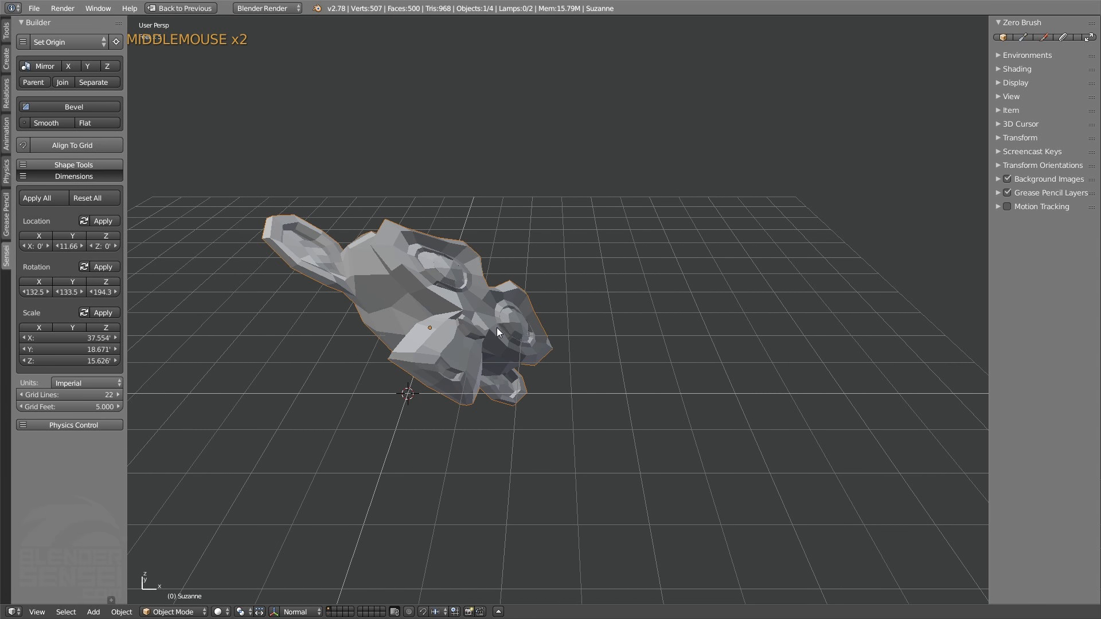
key(x)
click(472, 352)
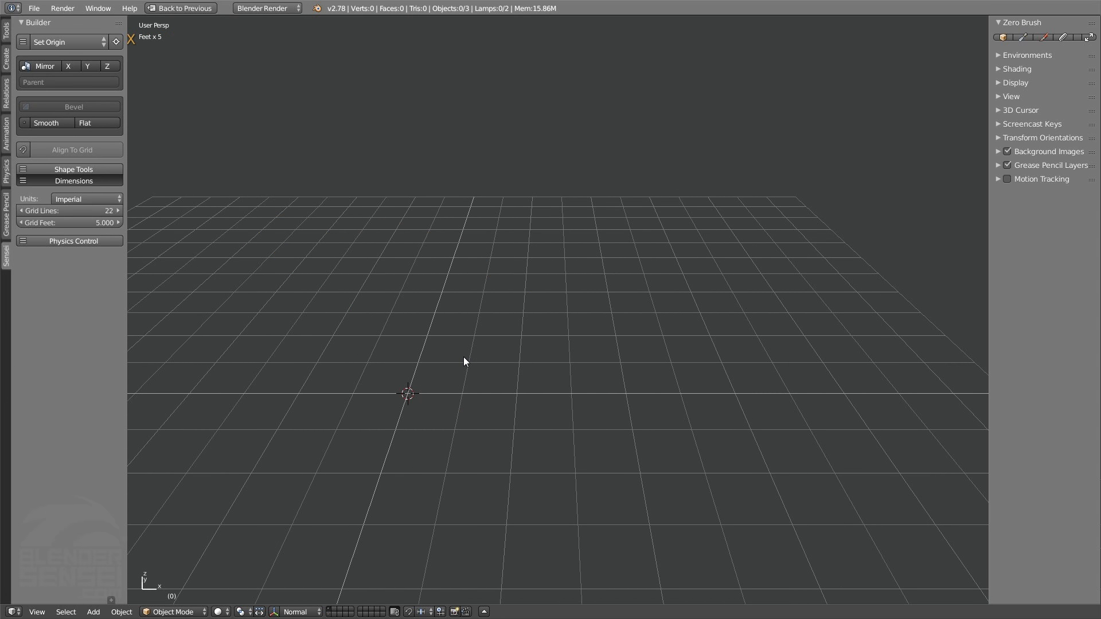
key(shift+a)
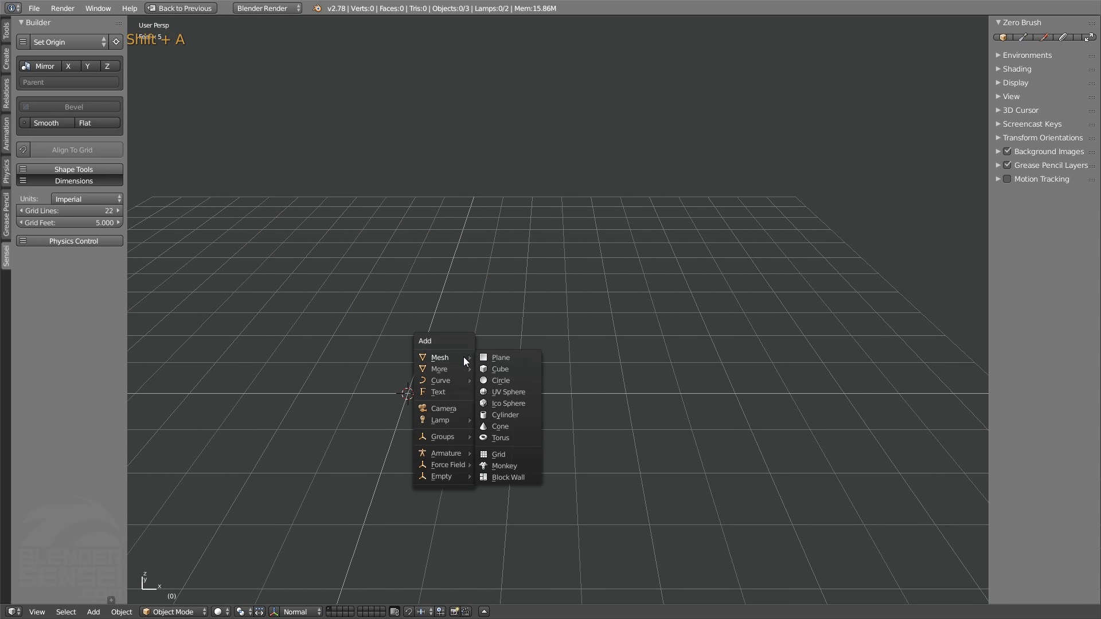
click(501, 368)
Scale the cube up to about 27.904' on Z and 22.1' on X
middle_drag(446, 328, 417, 370)
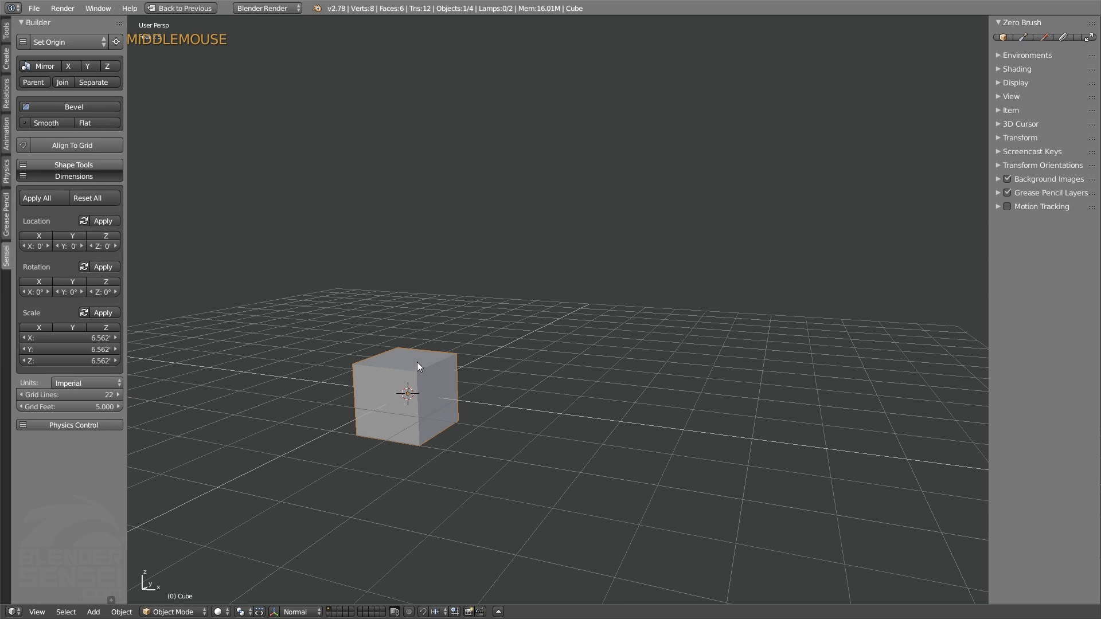
key(s)
key(z)
click(424, 268)
middle_drag(424, 268, 464, 384)
key(s)
key(x)
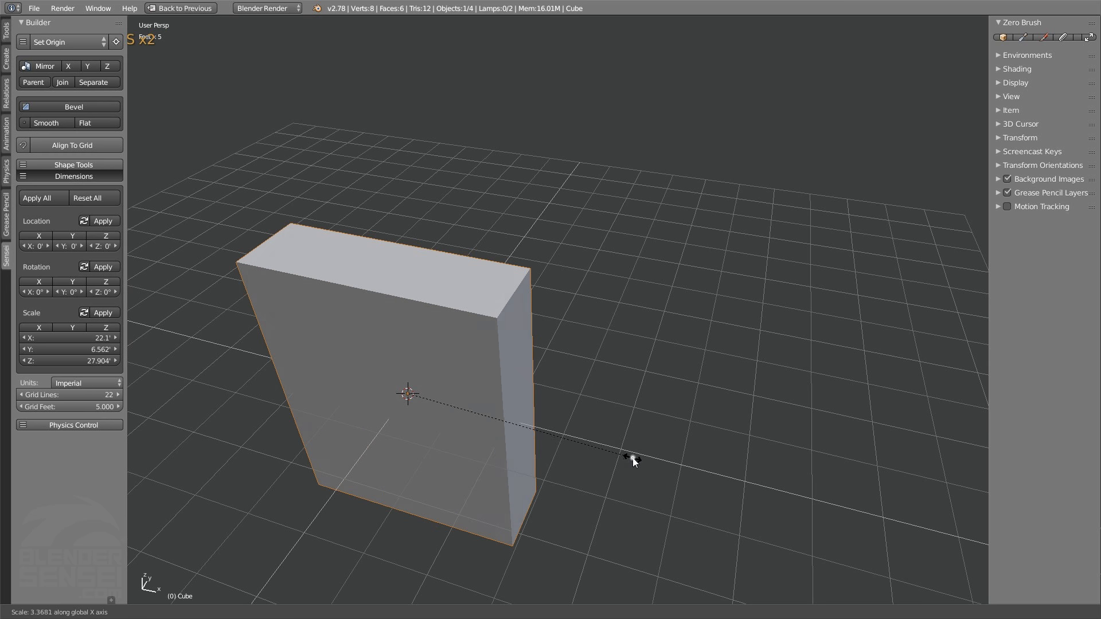
click(633, 457)
Scale the enlarged cube down to about 2.77' on Y to form a thin upright slab
middle_drag(633, 457, 635, 302)
key(s)
key(y)
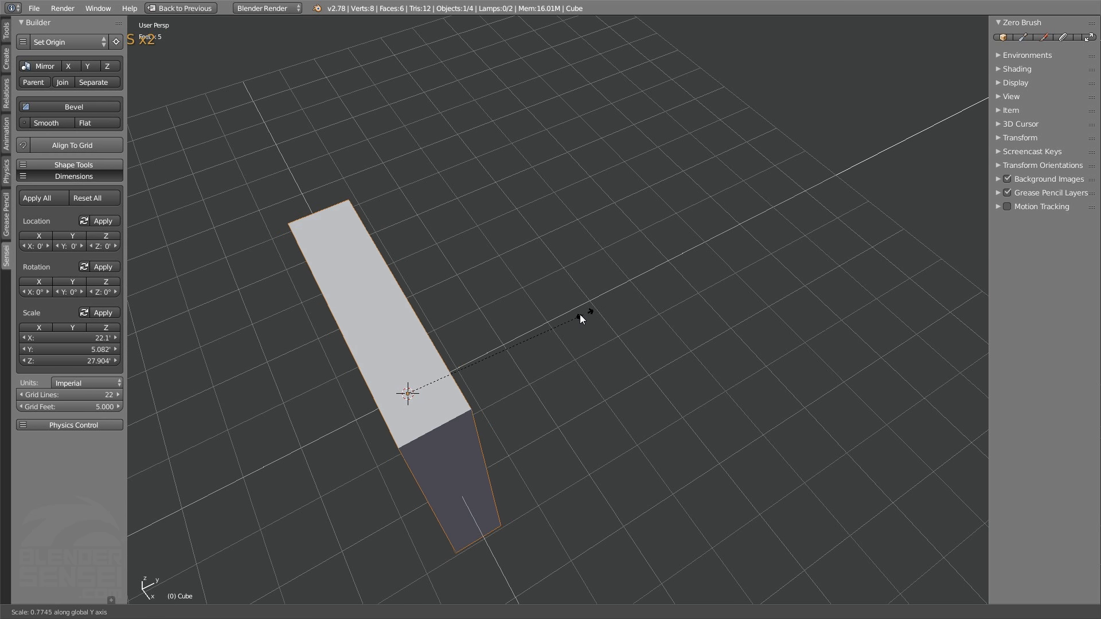
click(501, 344)
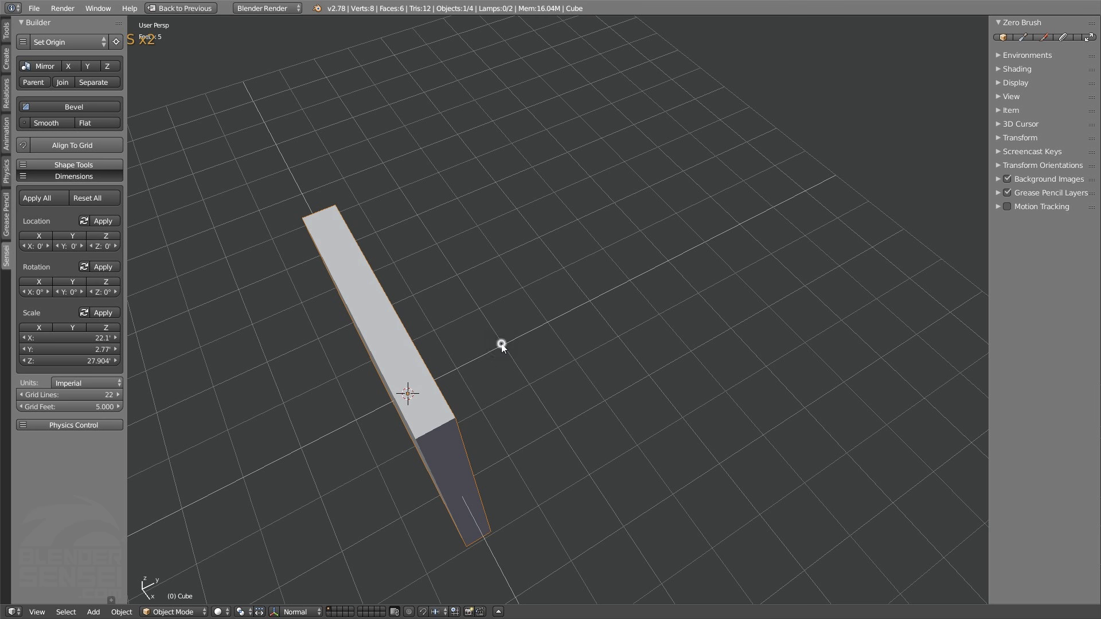
middle_drag(500, 344, 597, 344)
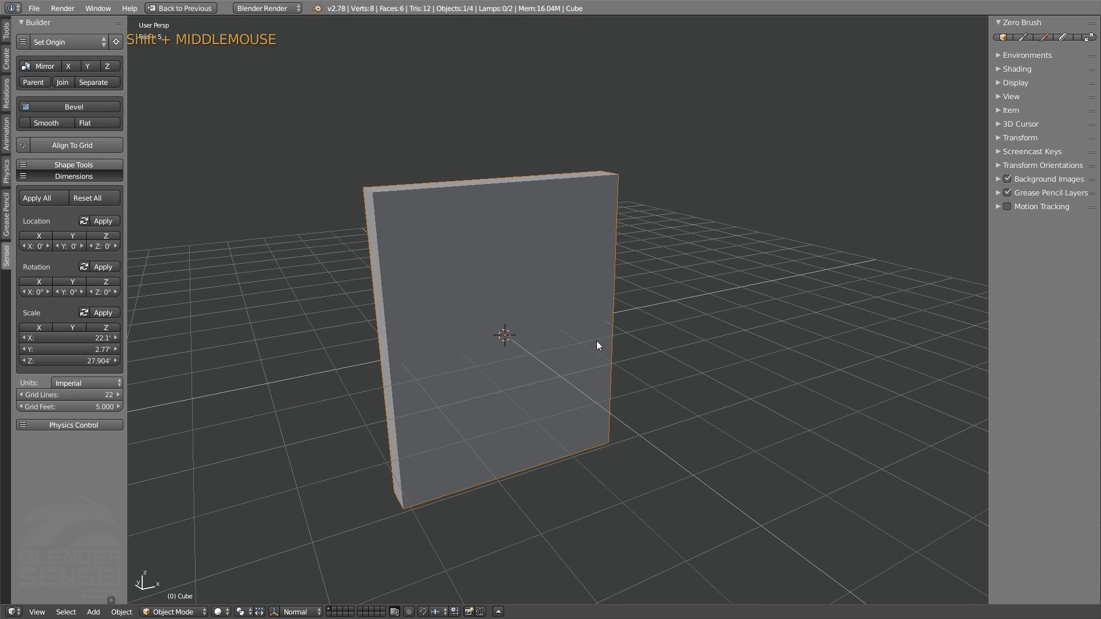
Lock the slab's X and Y rotation and try rotating it about the free Z axis
middle_drag(576, 263, 549, 276)
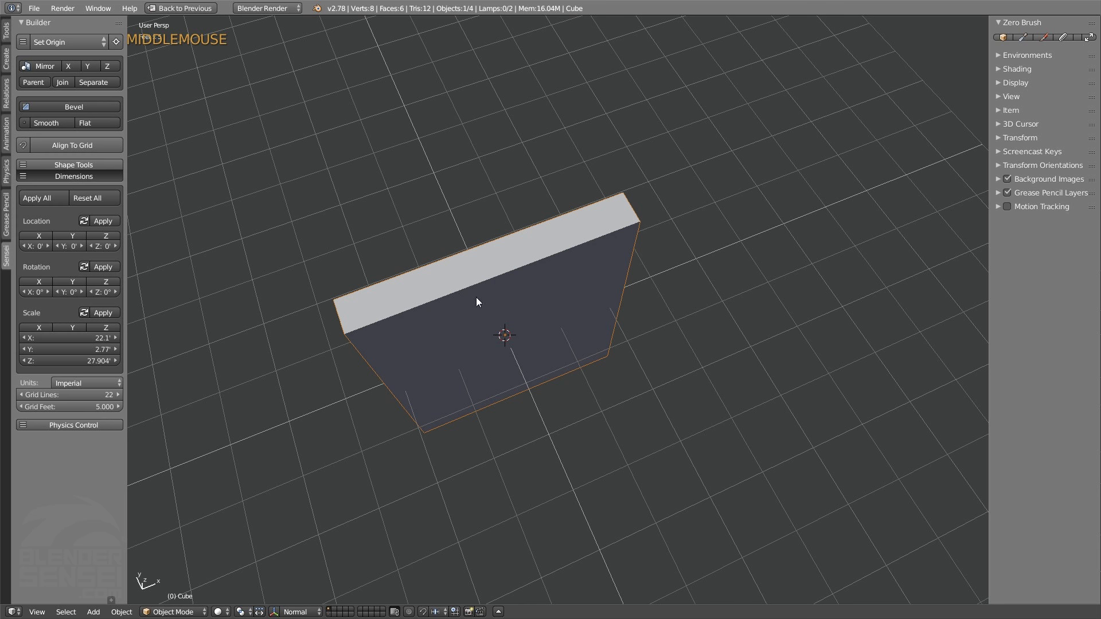
middle_drag(509, 328, 542, 352)
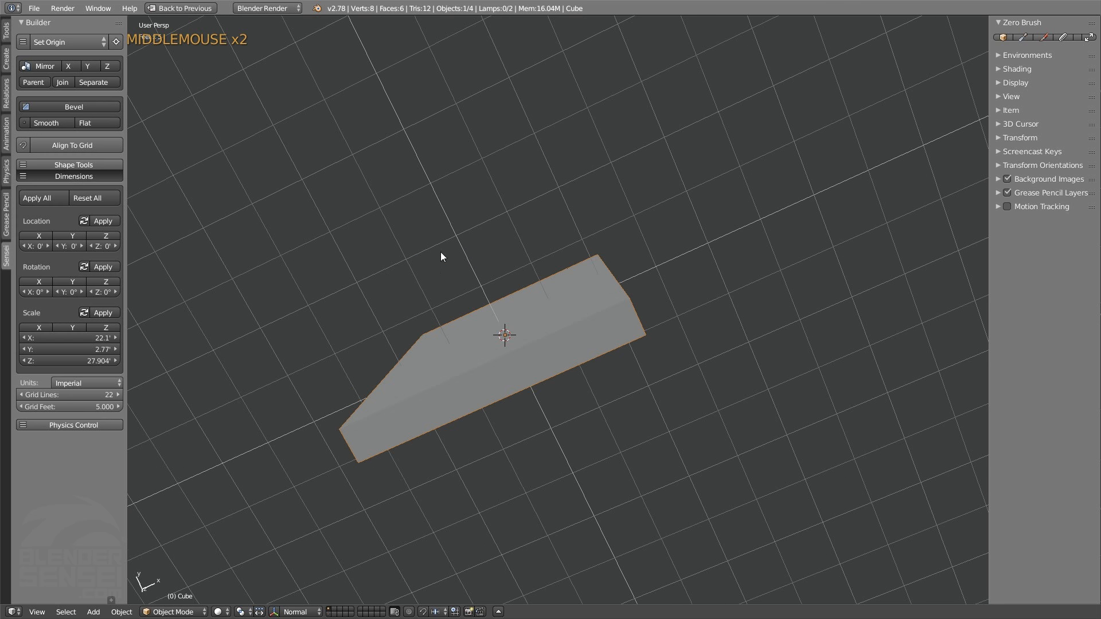
middle_drag(436, 348, 457, 120)
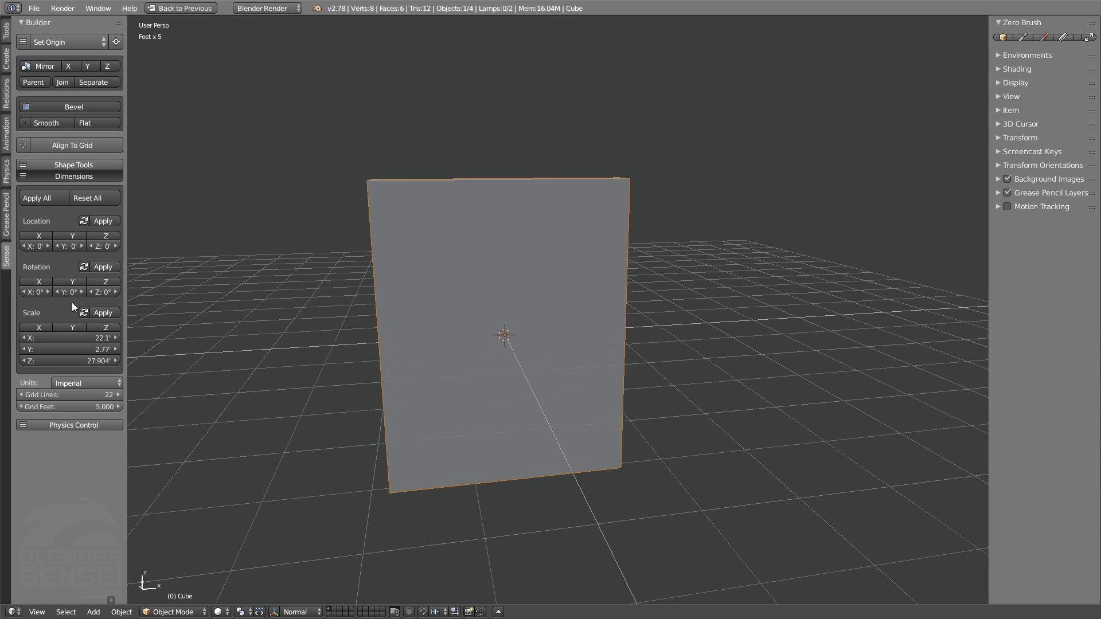
click(40, 283)
click(69, 283)
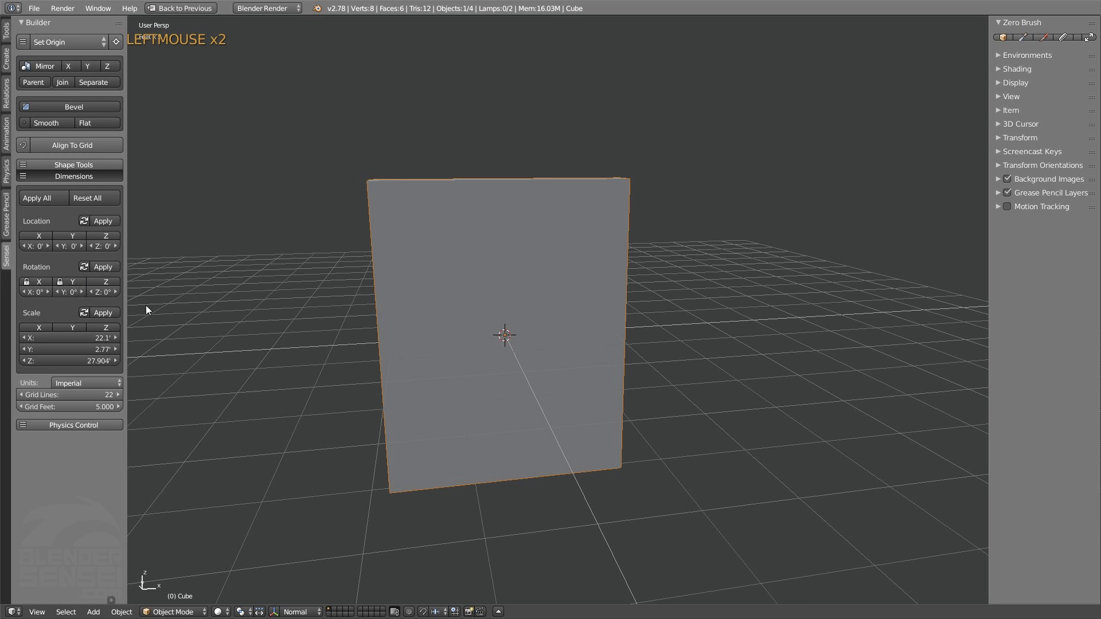
middle_drag(492, 366, 546, 448)
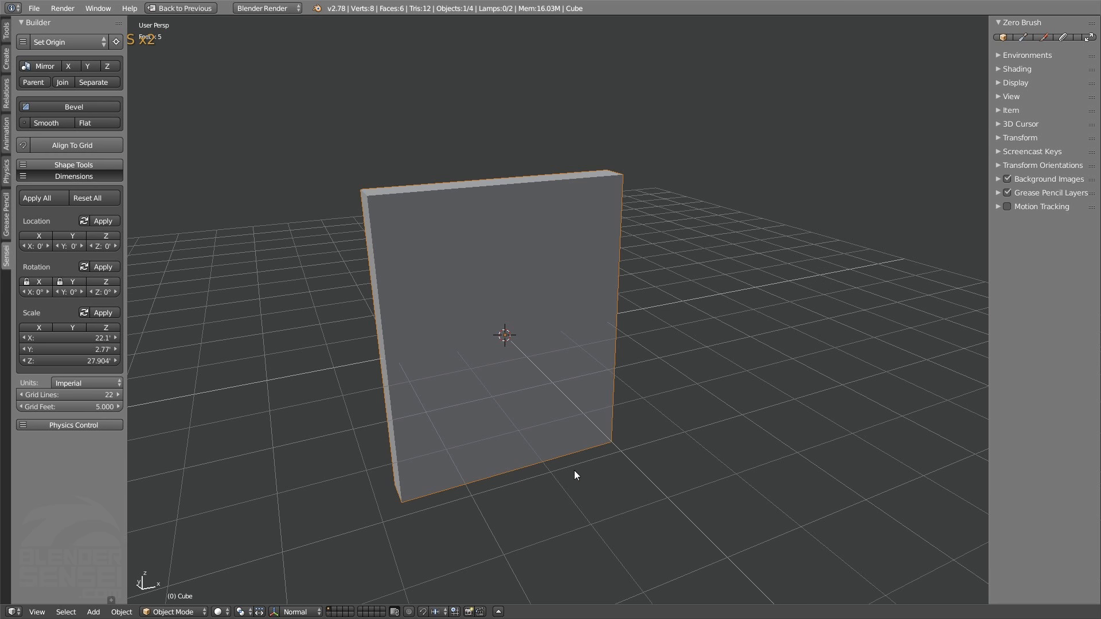
key(r)
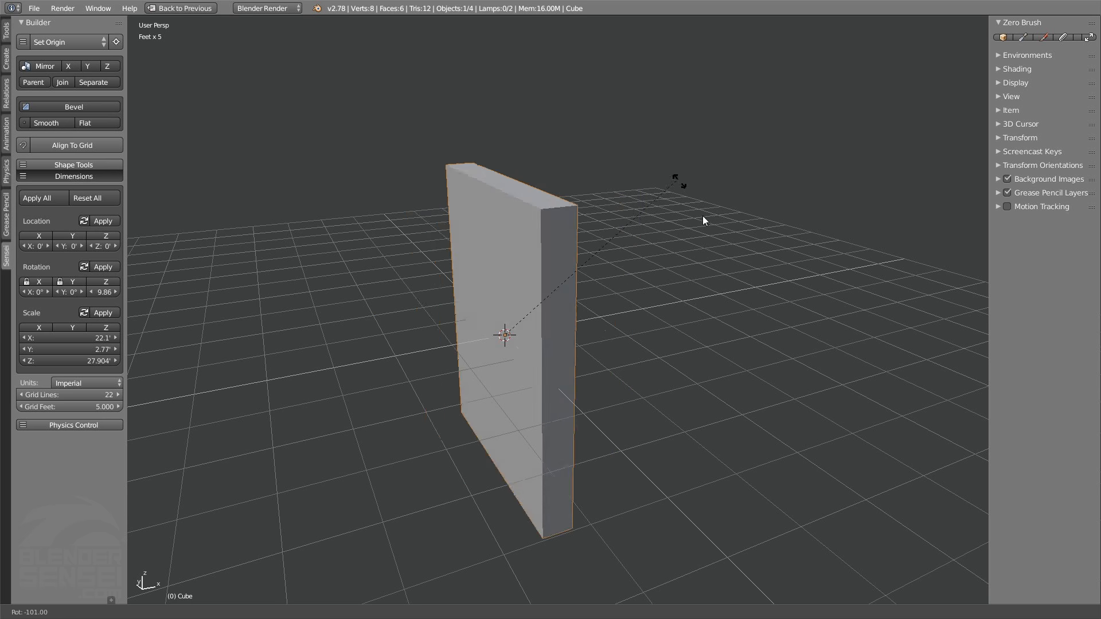
right_click(693, 409)
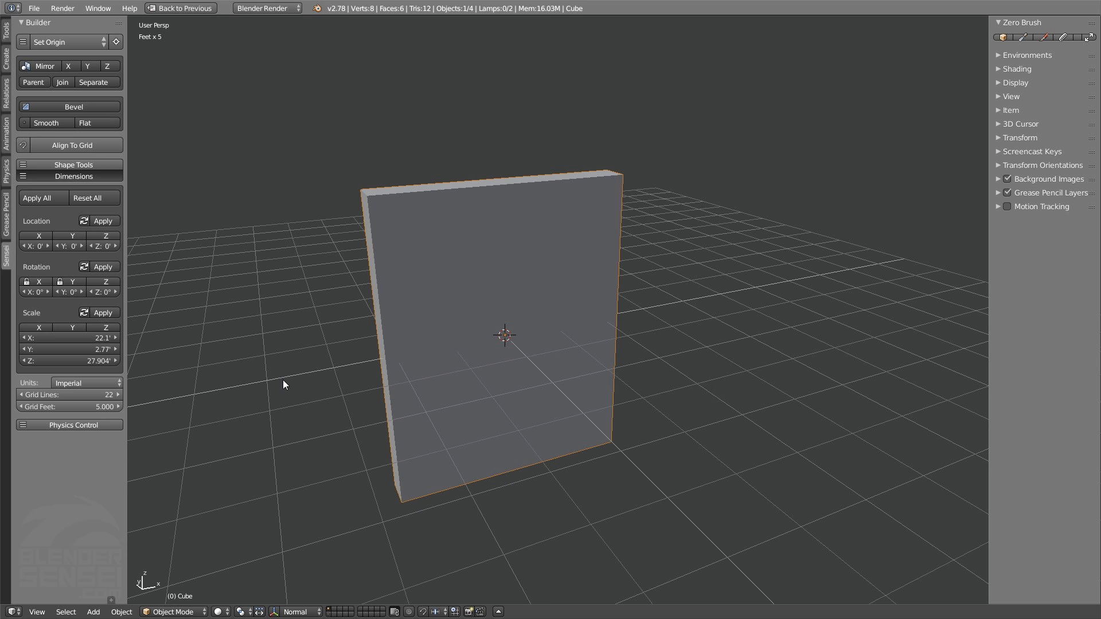
Lock the slab's Y and Z location and move it back and forth along X, leaving it close to the world origin
click(110, 236)
click(74, 236)
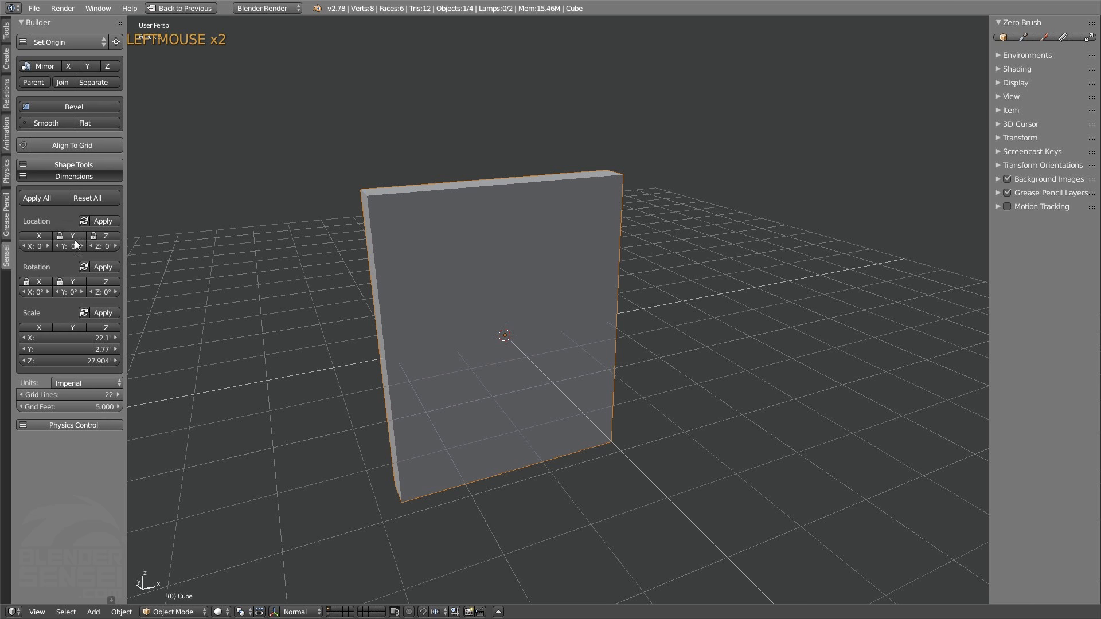
middle_drag(436, 344, 558, 385)
key(g)
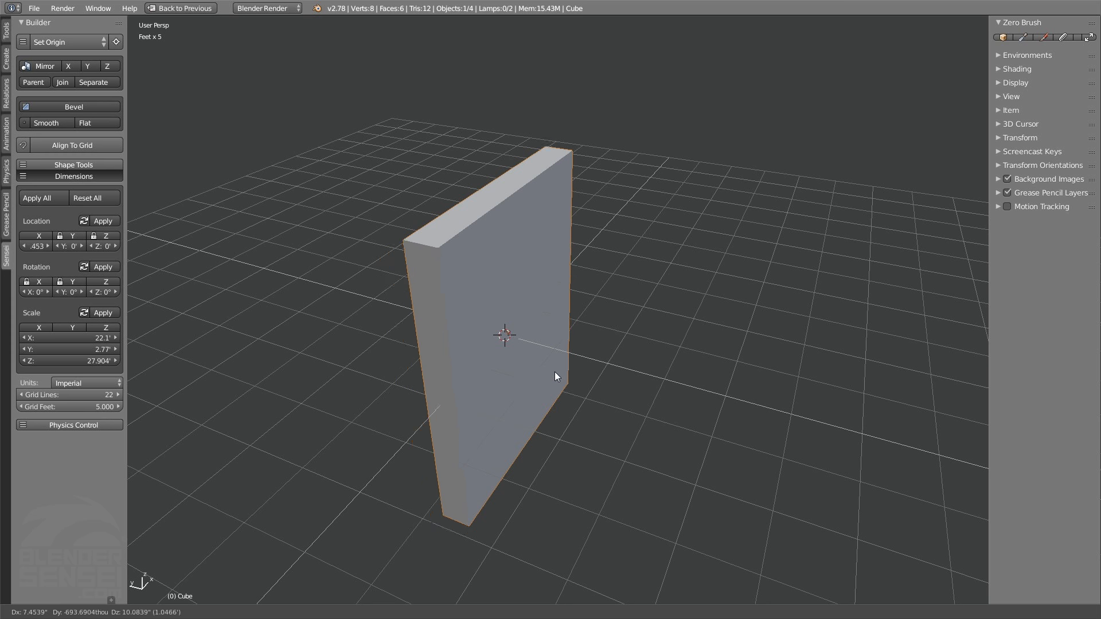
key(x)
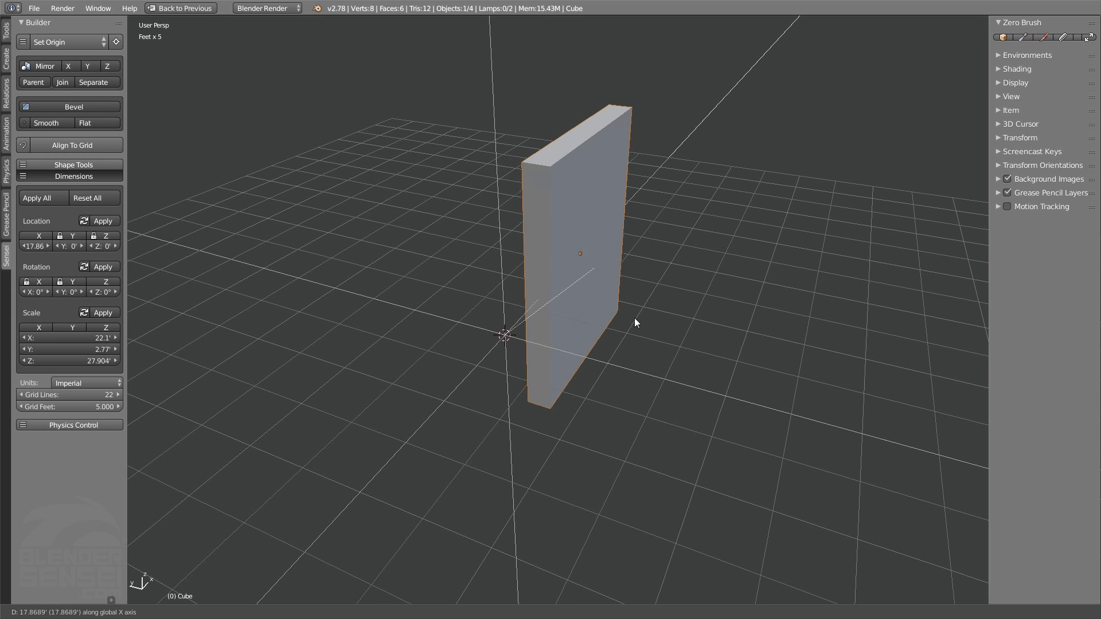
middle_drag(634, 318, 512, 373)
middle_click(501, 383)
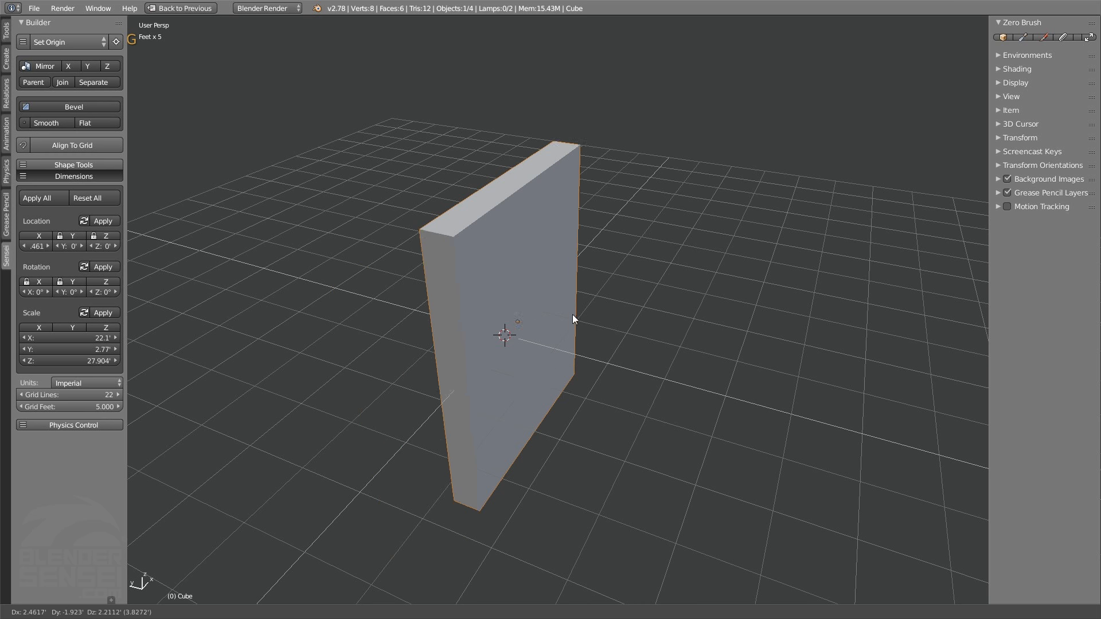
click(346, 362)
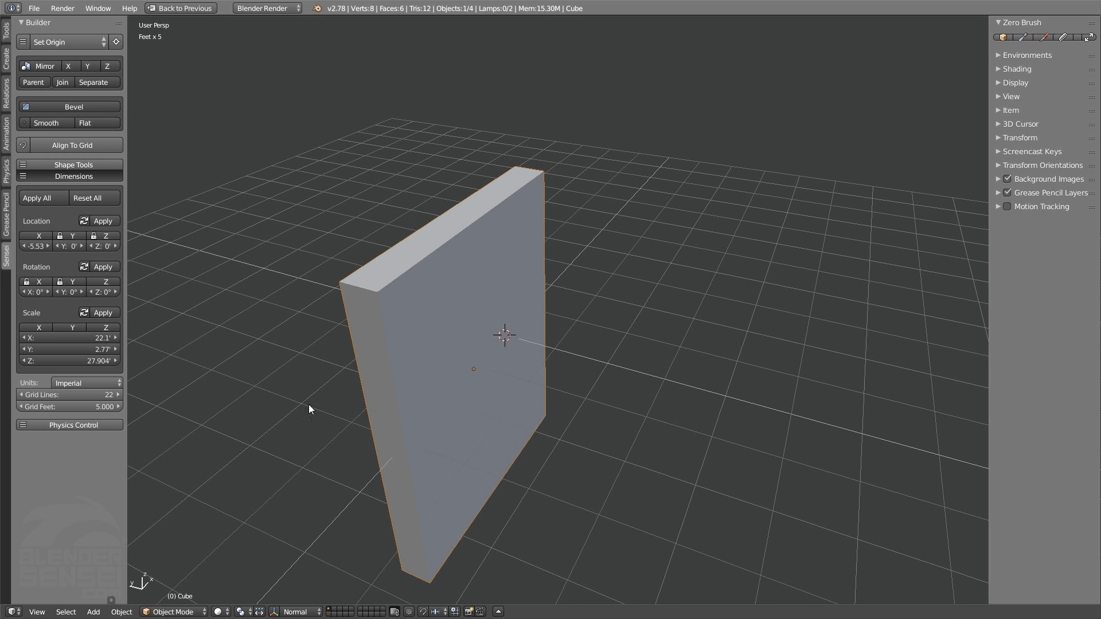
key(g)
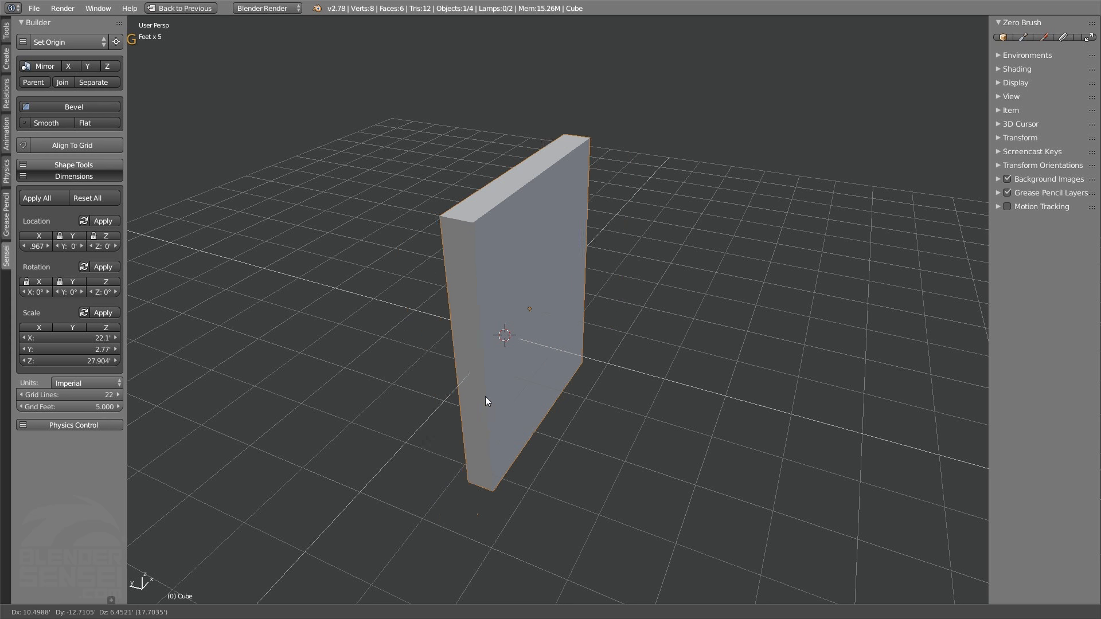
click(494, 436)
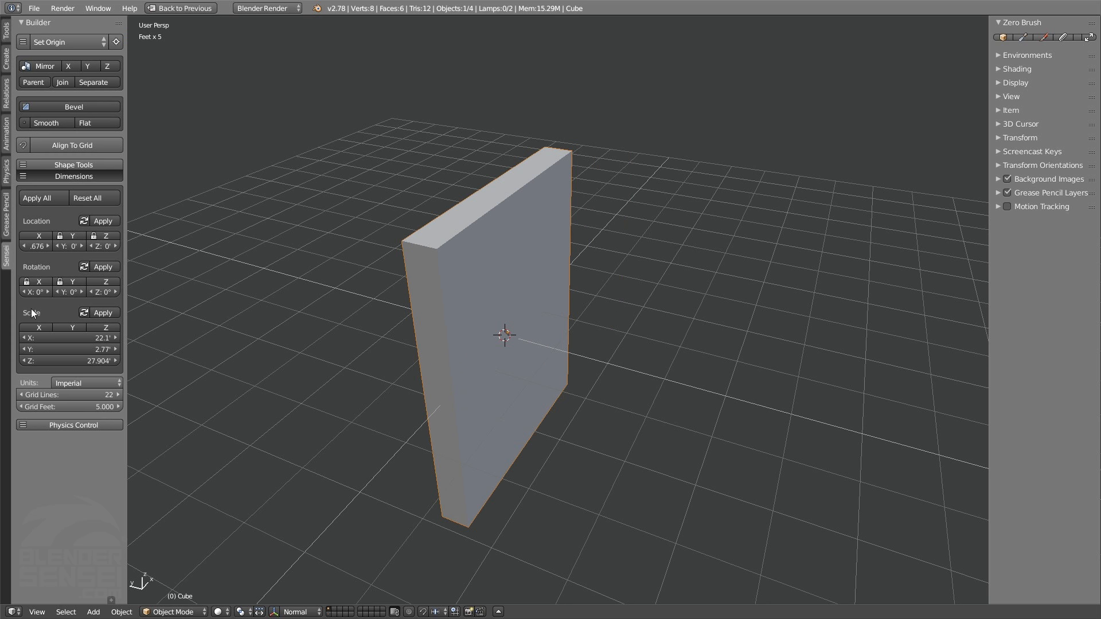
Lock the slab's X and Z scale and rescale its thickness on the free Y axis
click(107, 327)
click(41, 326)
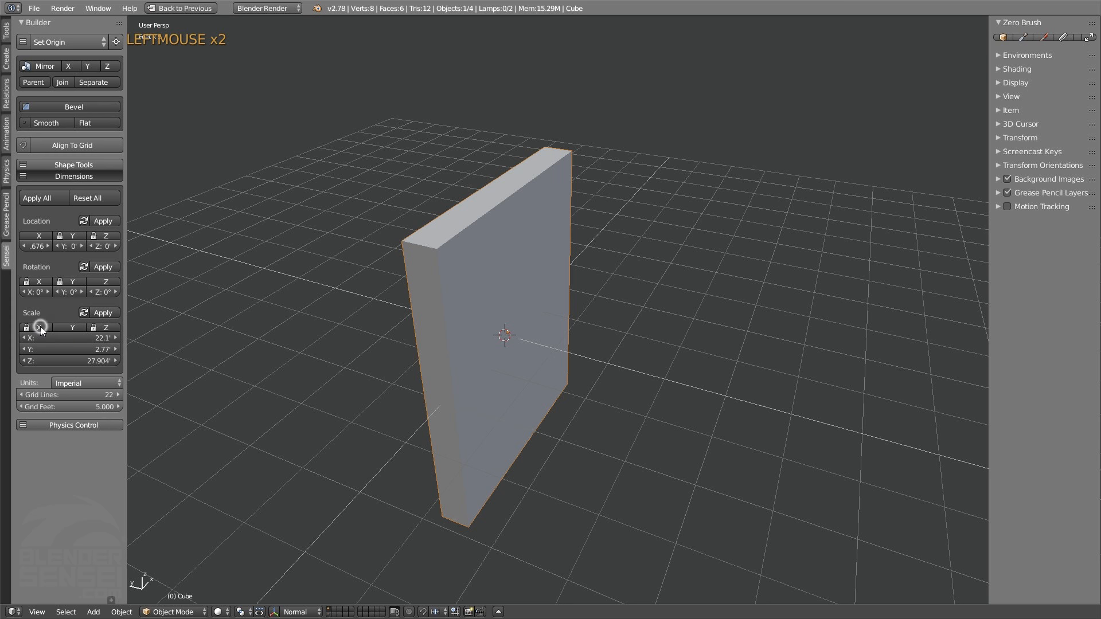
key(s)
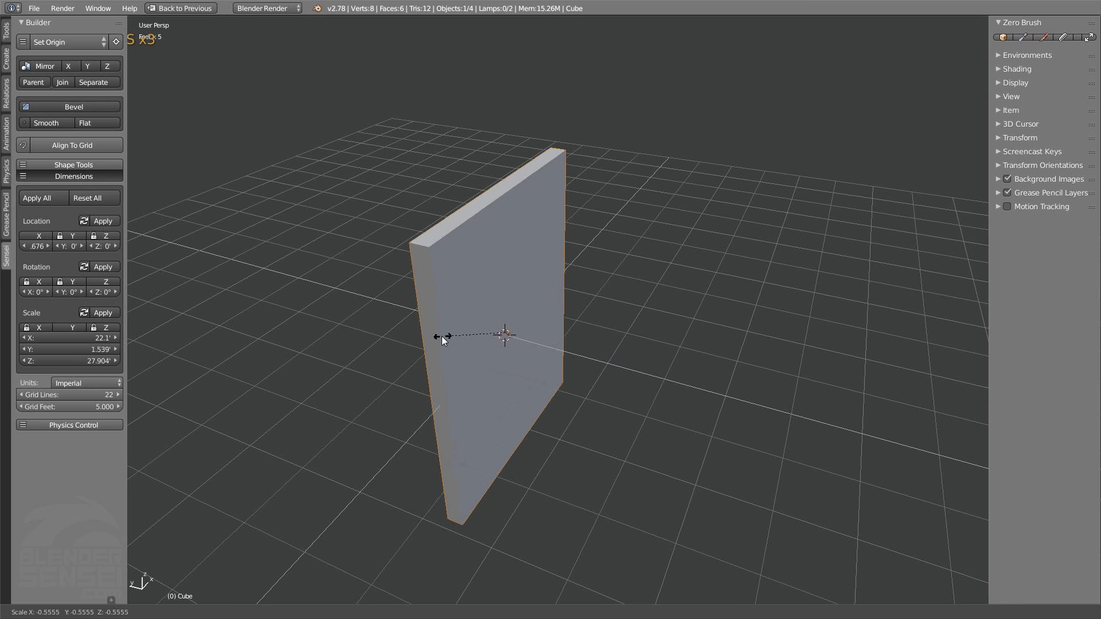